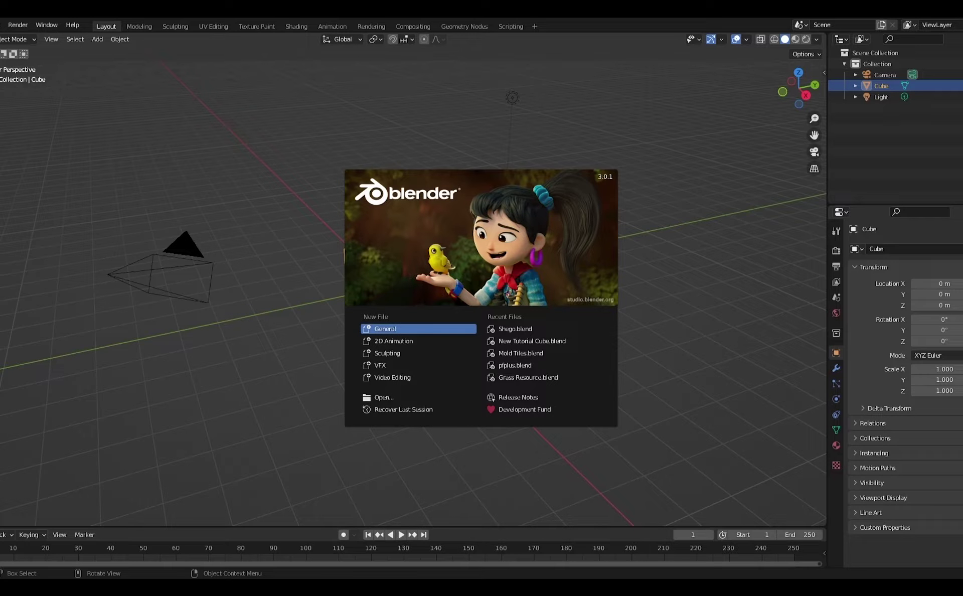
# Enter Edit Mode on the default cube and delete one of its side faces.
pyautogui.click(393, 331)
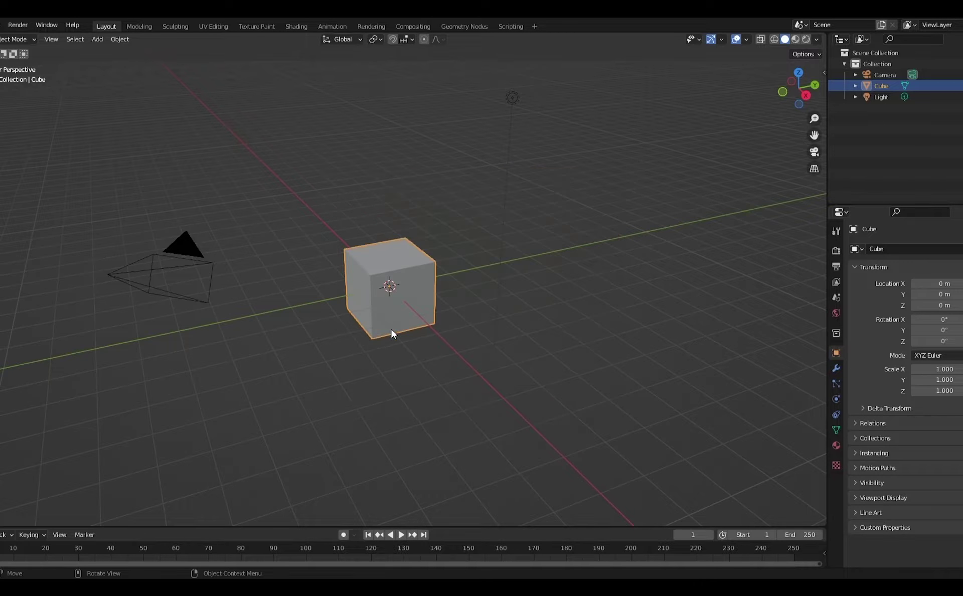
pyautogui.moveTo(345, 316); pyautogui.dragTo(407, 317, button='middle')
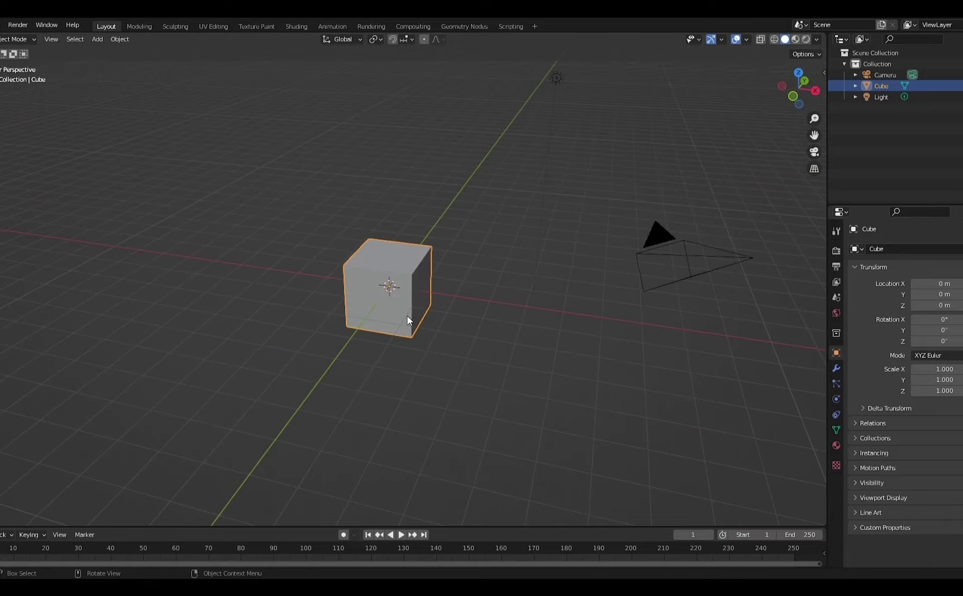
pyautogui.press('Tab')
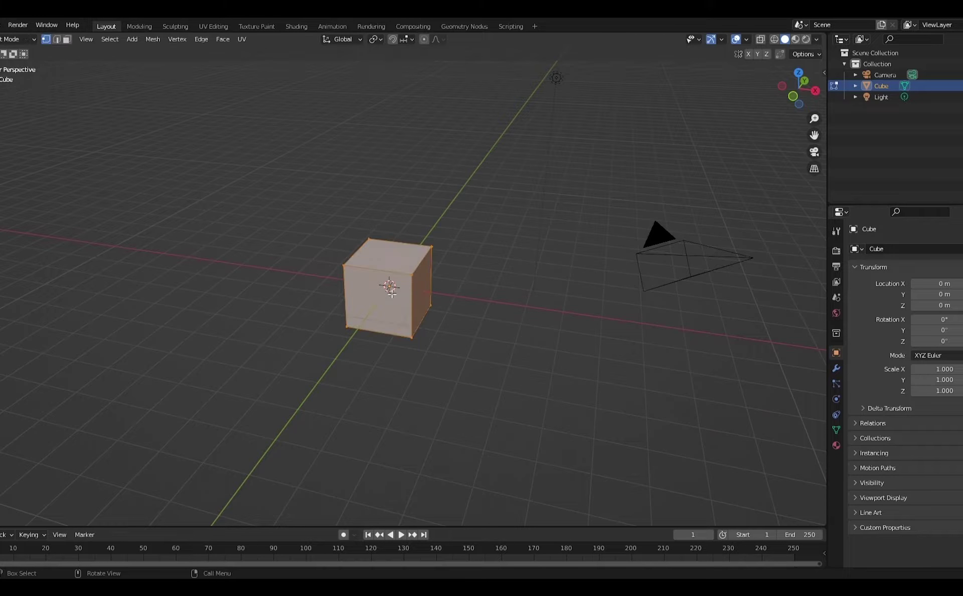
pyautogui.moveTo(393, 294); pyautogui.dragTo(530, 267, button='middle')
pyautogui.press('3')
pyautogui.click(381, 299)
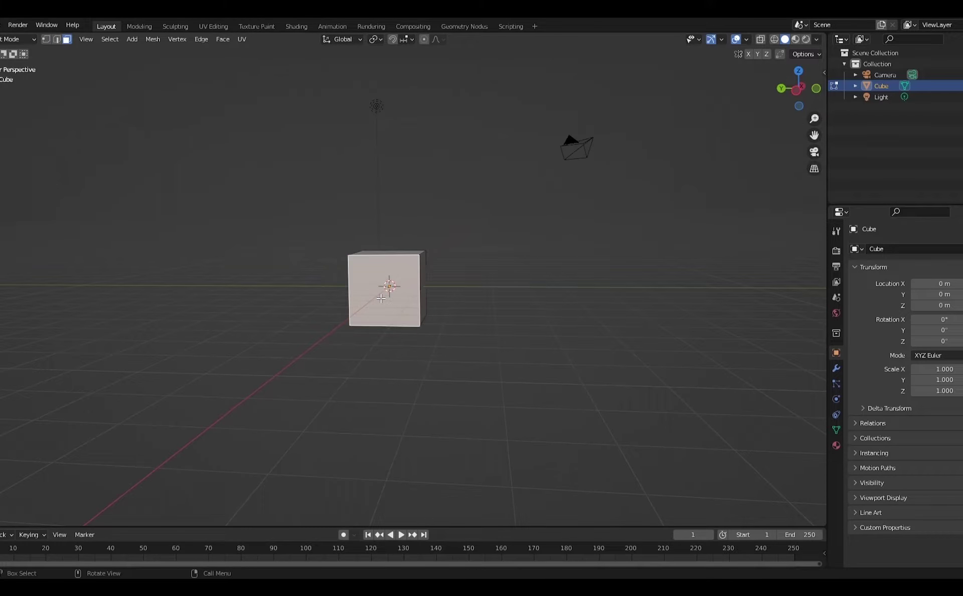
pyautogui.press('x')
pyautogui.click(372, 321)
# Delete a second side face of the cube and return to Object Mode.
pyautogui.moveTo(372, 320); pyautogui.dragTo(215, 321, button='middle')
pyautogui.click(352, 299)
pyautogui.press('x')
pyautogui.click(306, 302)
pyautogui.moveTo(305, 301); pyautogui.dragTo(387, 286, button='middle')
pyautogui.press('Tab')
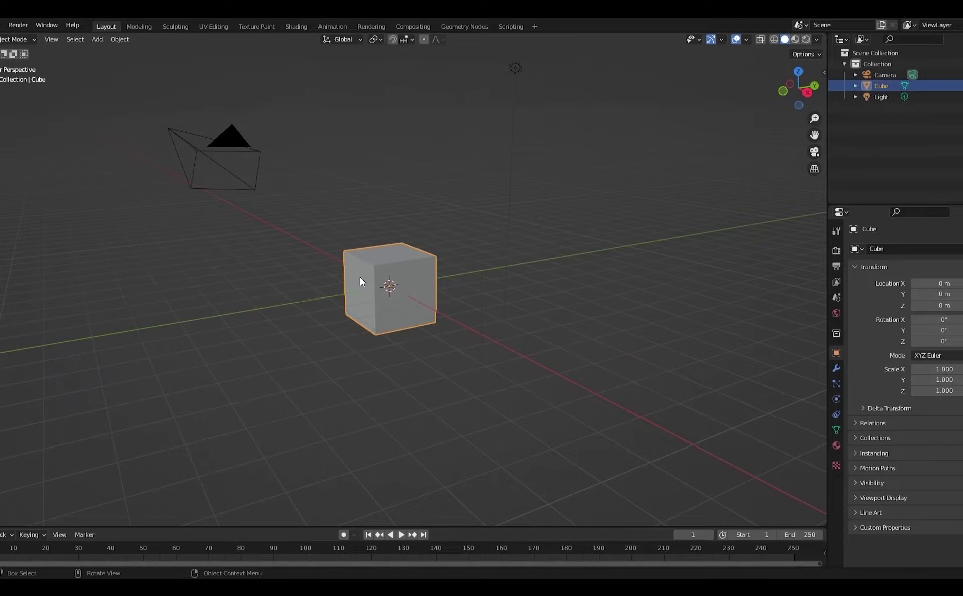
# Add a second cube and move it along the Y axis to about -3.78 m.
pyautogui.hotkey('shift', 'a')
pyautogui.moveTo(360, 277)
pyautogui.click(431, 288)
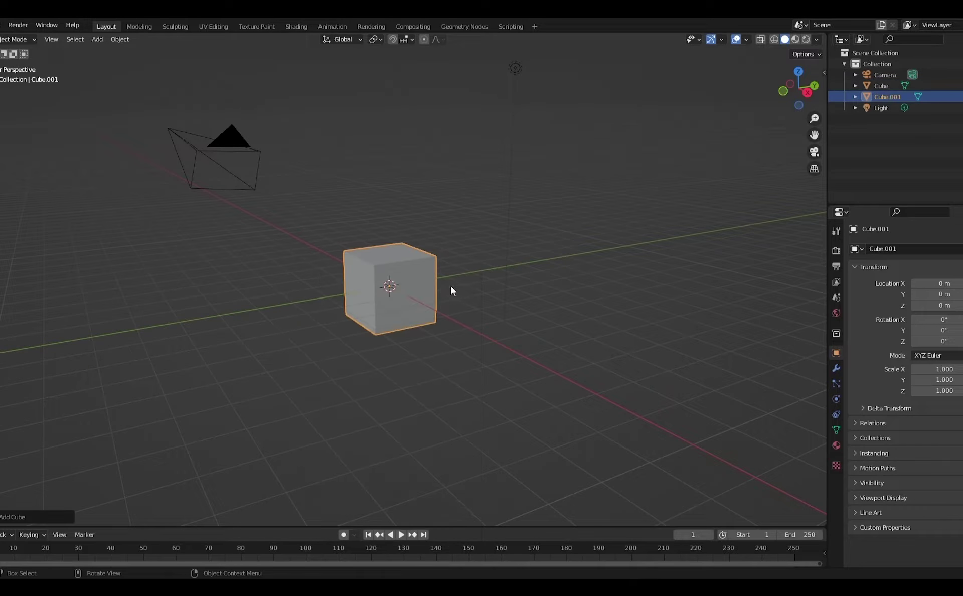
pyautogui.press('g')
pyautogui.press('y')
pyautogui.click(370, 340)
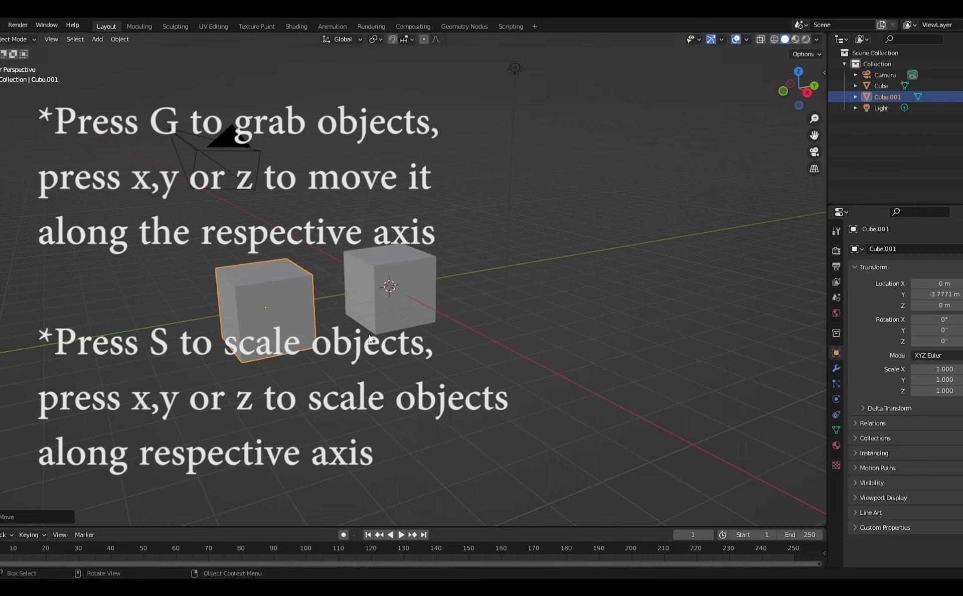
# Scale the new cube into a thin slab, to about 0.09 along X and 0.71 along Z.
pyautogui.press('s')
pyautogui.press('x')
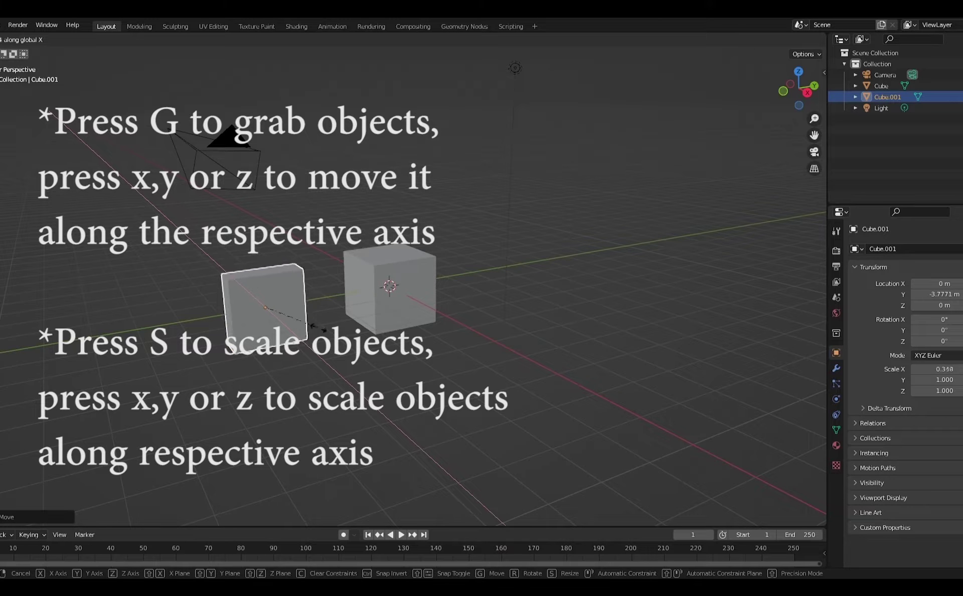
pyautogui.click(300, 319)
pyautogui.moveTo(301, 320); pyautogui.dragTo(451, 335, button='middle')
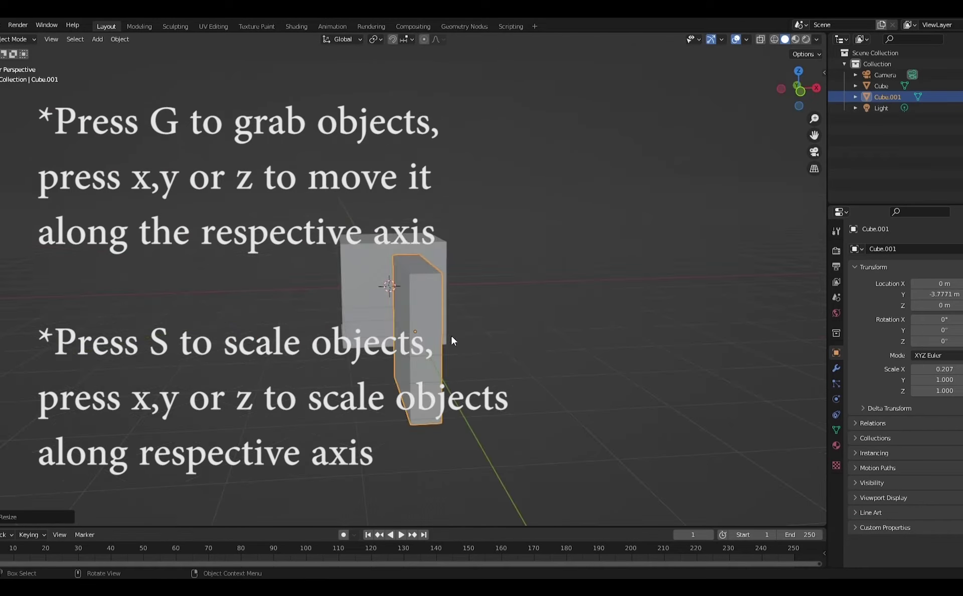
pyautogui.press('s')
pyautogui.press('x')
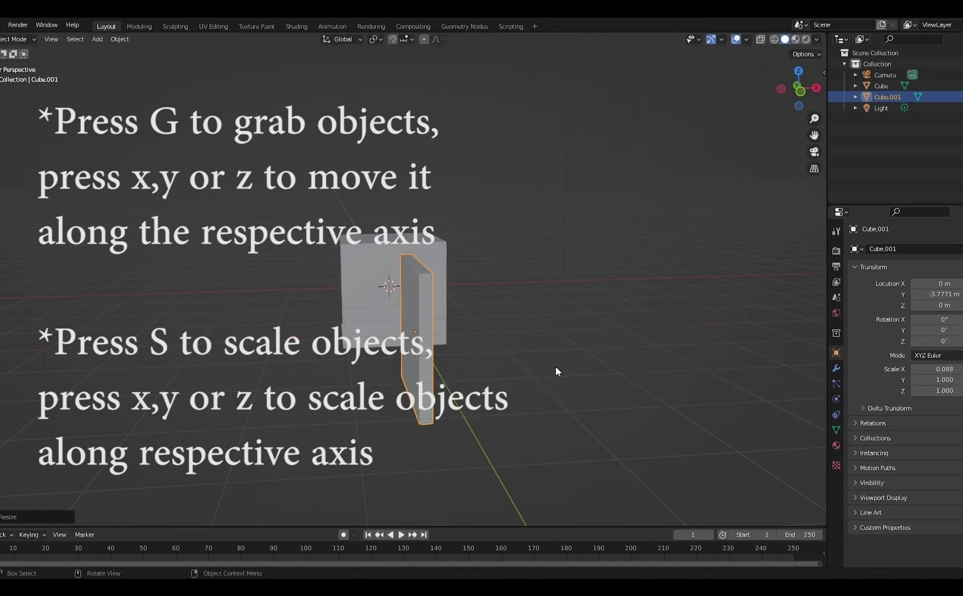
pyautogui.press('z')
pyautogui.click(517, 358)
# Add an Array modifier to the thin slab with a relative X offset factor of 1.7.
pyautogui.moveTo(526, 367); pyautogui.dragTo(458, 401, button='middle')
pyautogui.moveTo(347, 265)
pyautogui.mouseDown(button='middle')
pyautogui.moveTo(383, 284)
pyautogui.moveTo(352, 281)
pyautogui.mouseUp(button='middle')
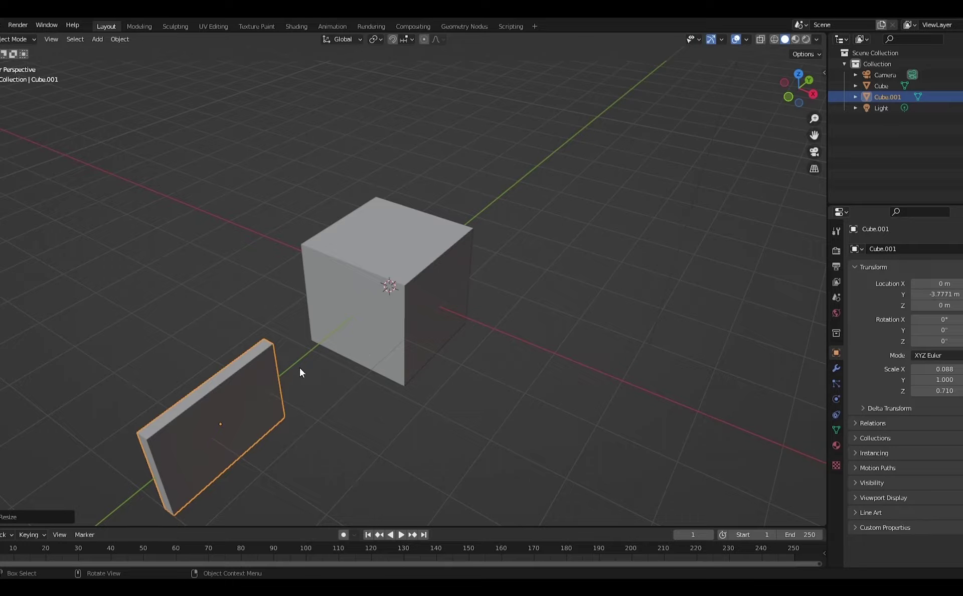
pyautogui.press('KP_1')
pyautogui.moveTo(366, 355); pyautogui.dragTo(602, 329, button='middle')
pyautogui.click(837, 368)
pyautogui.click(903, 249)
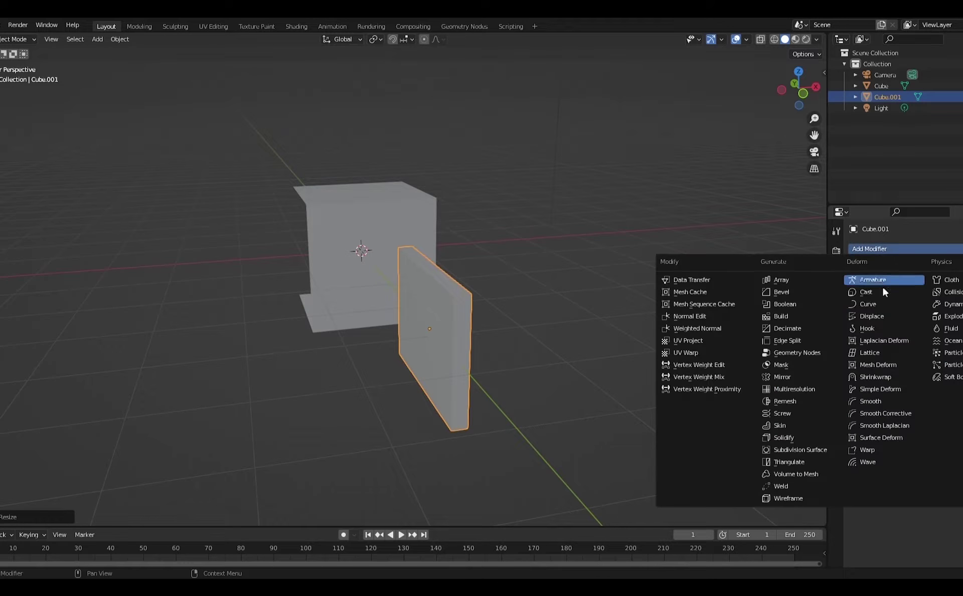
pyautogui.click(795, 281)
pyautogui.click(936, 331)
pyautogui.write('1.7')
pyautogui.press('Return')
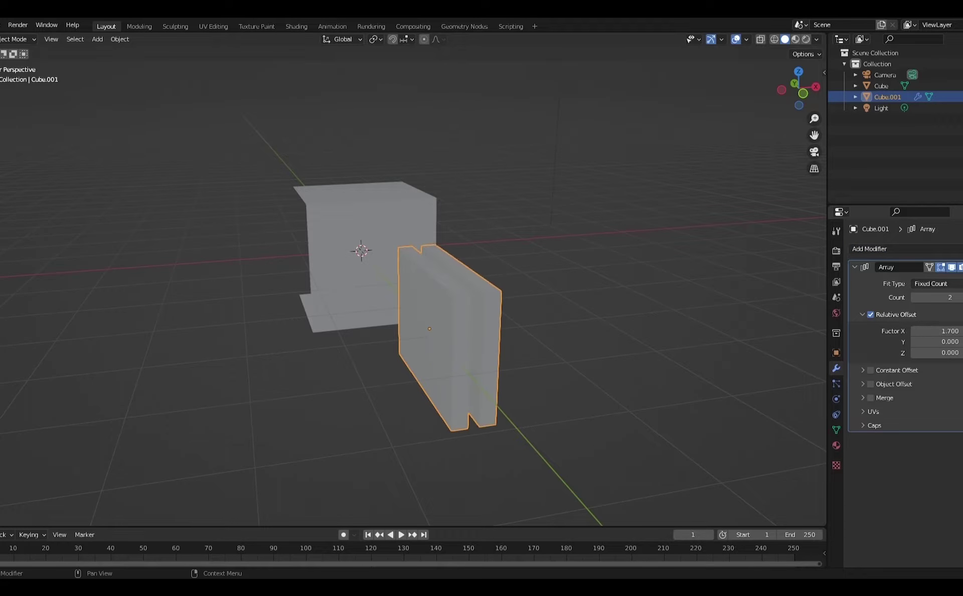
# Set the array count to 4 and move the slabs along the X axis towards the cube's far side.
pyautogui.click(962, 298)
pyautogui.click(962, 298)
pyautogui.moveTo(450, 303); pyautogui.dragTo(423, 305, button='middle')
pyautogui.press('g')
pyautogui.press('x')
pyautogui.click(402, 301)
# Move the slab array along Y up to the large cube and shift it slightly along X.
pyautogui.moveTo(445, 320); pyautogui.dragTo(354, 324, button='middle')
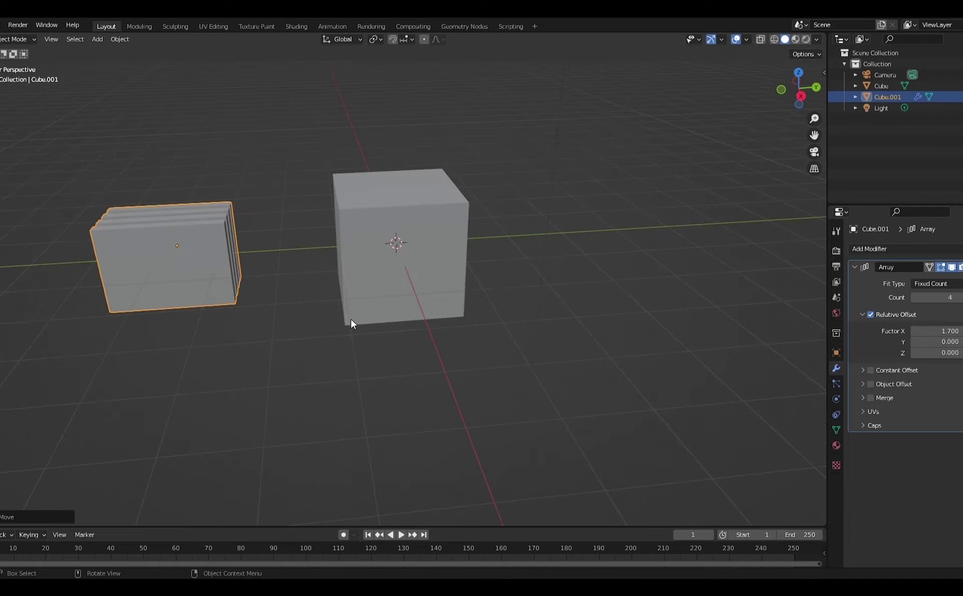
pyautogui.press('g')
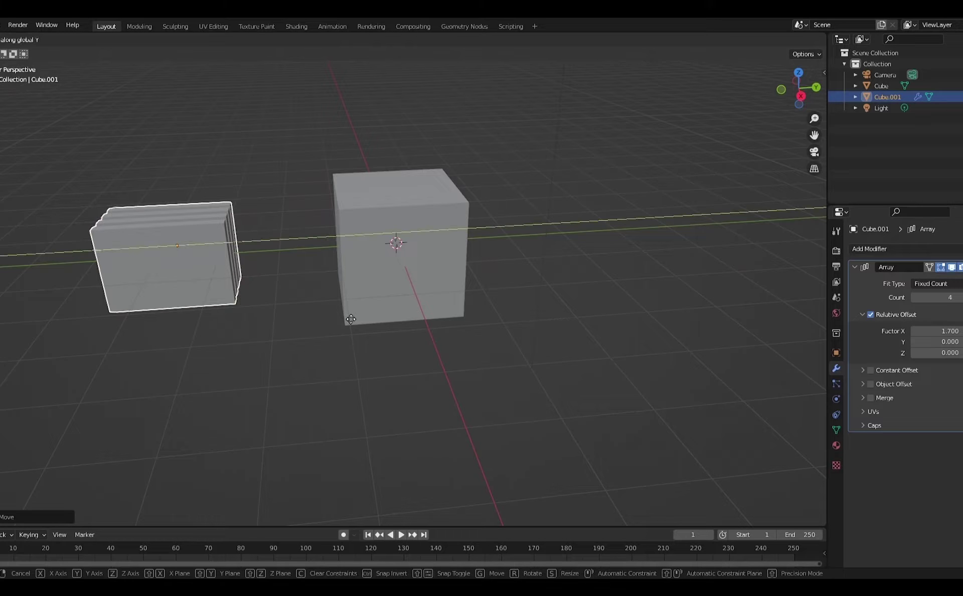
pyautogui.click(472, 302)
pyautogui.moveTo(472, 302); pyautogui.dragTo(398, 287, button='middle')
pyautogui.press('g')
pyautogui.press('x')
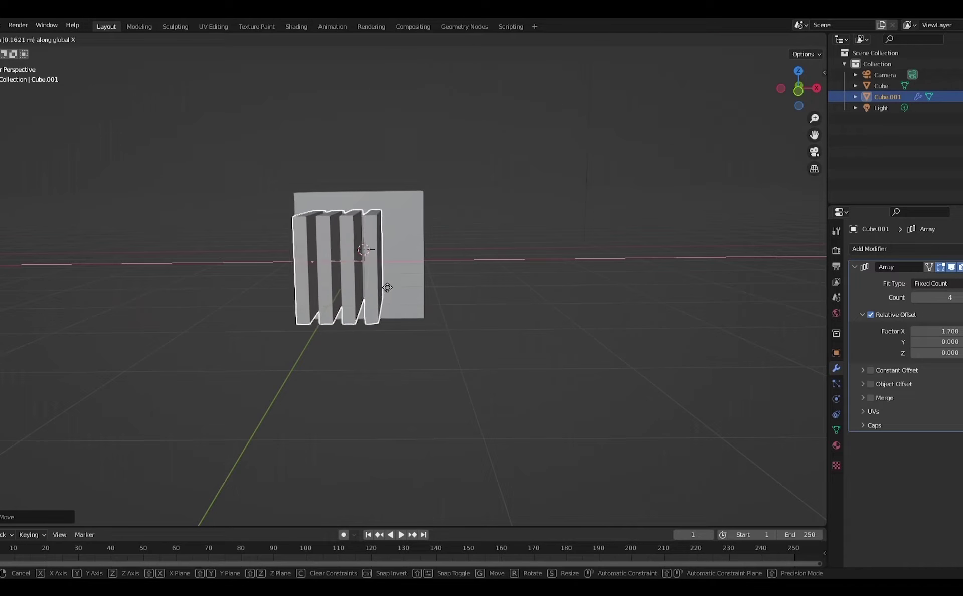
pyautogui.click(384, 290)
# Set the array's relative X offset factor to 1.5 and its count to 6.
pyautogui.click(959, 298)
pyautogui.moveTo(547, 301); pyautogui.dragTo(577, 301, button='middle')
pyautogui.click(957, 332)
pyautogui.write('1.5')
pyautogui.press('Return')
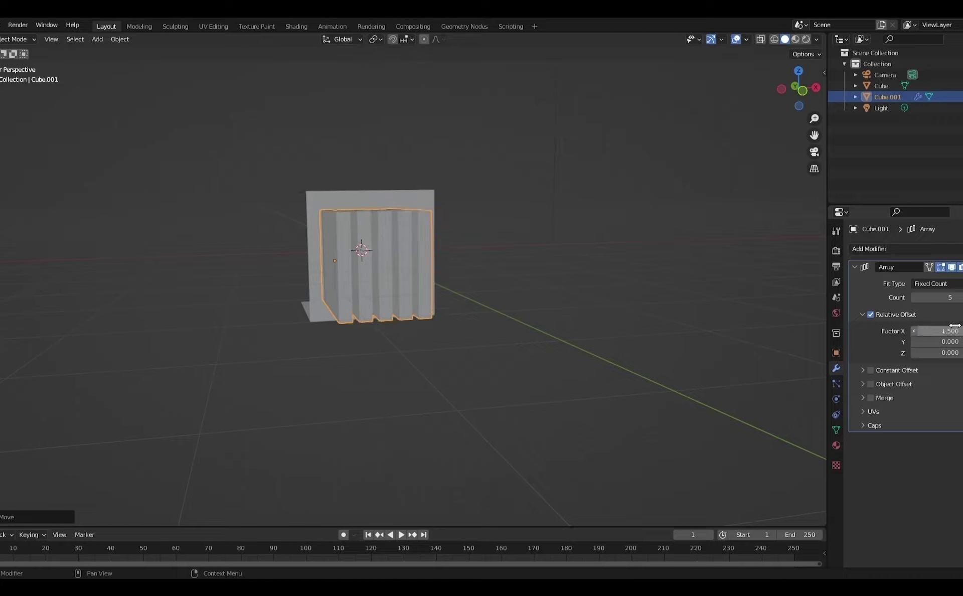
pyautogui.click(960, 297)
# Move the slab array along X to fit within the large cube's front face, and check it in front and side views.
pyautogui.moveTo(502, 341); pyautogui.dragTo(409, 327, button='middle')
pyautogui.press('g')
pyautogui.press('x')
pyautogui.click(411, 332)
pyautogui.press('KP_1')
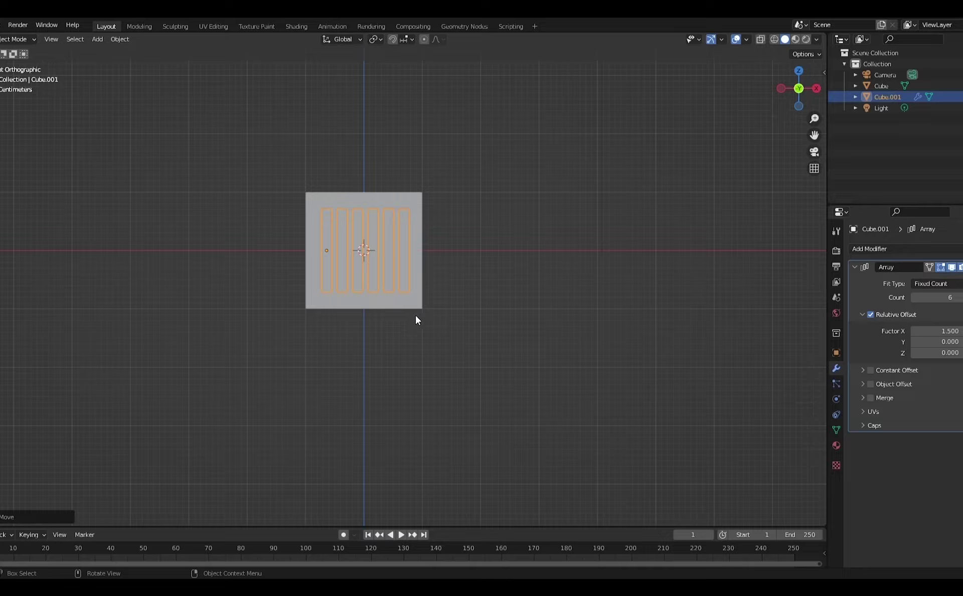
pyautogui.press('KP_3')
# Apply the Array modifier on the slabs.
pyautogui.moveTo(416, 315); pyautogui.dragTo(492, 333, button='middle')
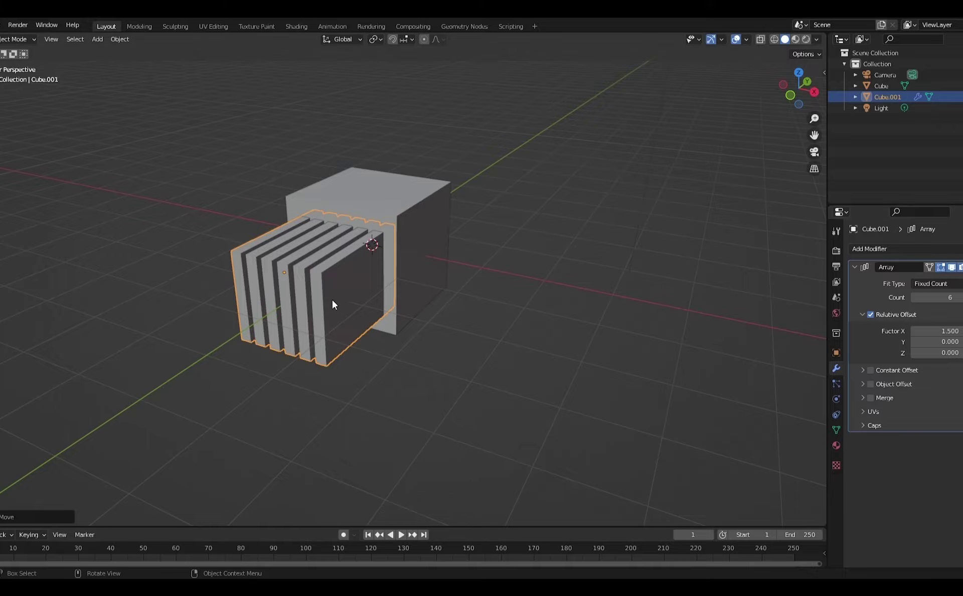
pyautogui.moveTo(333, 300); pyautogui.dragTo(341, 285, button='middle')
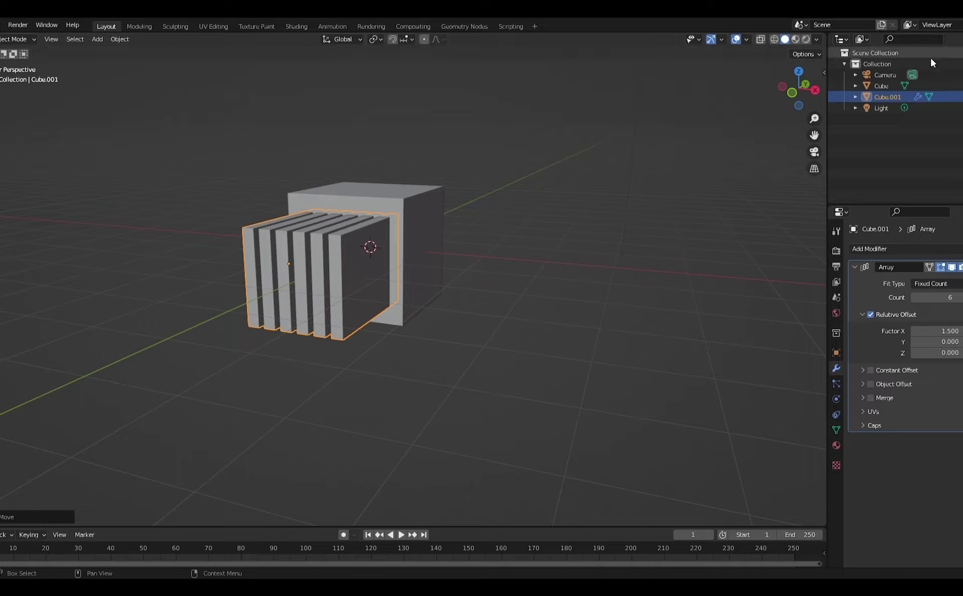
pyautogui.click(959, 267)
pyautogui.click(949, 287)
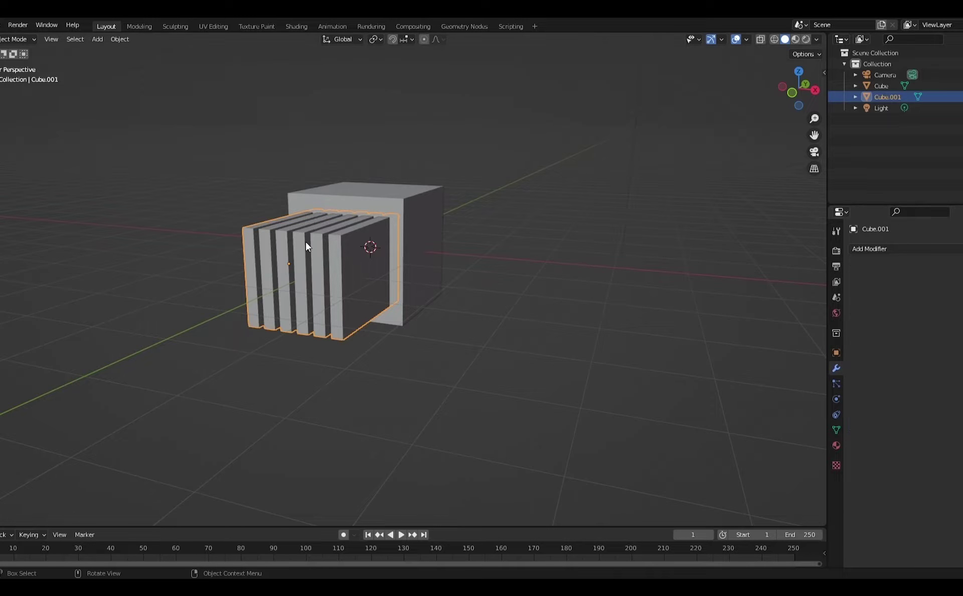
# Enter Edit Mode on the slabs and select only the top and bottom faces of the end slab on the +X side.
pyautogui.press('Tab')
pyautogui.press('1')
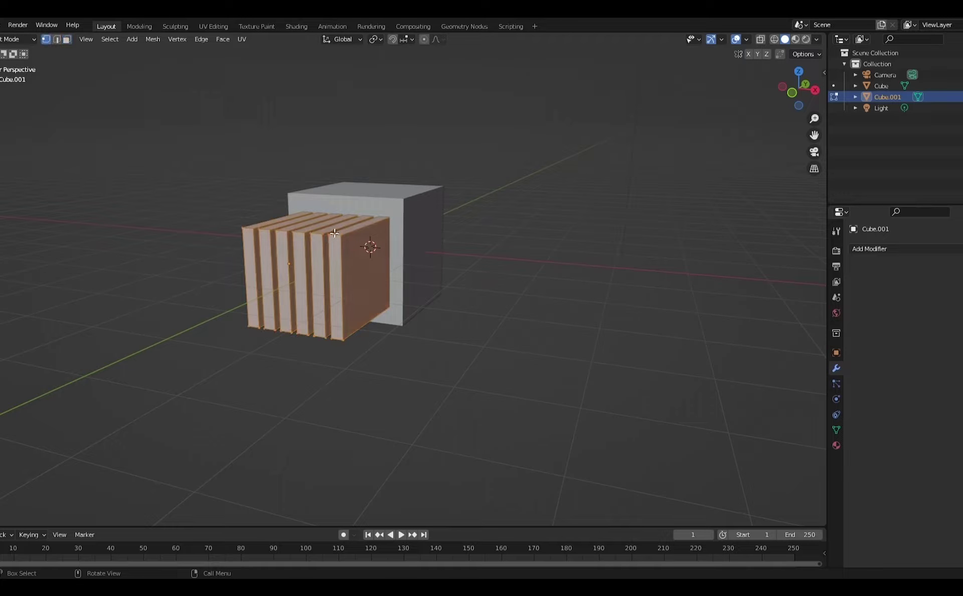
pyautogui.press('3')
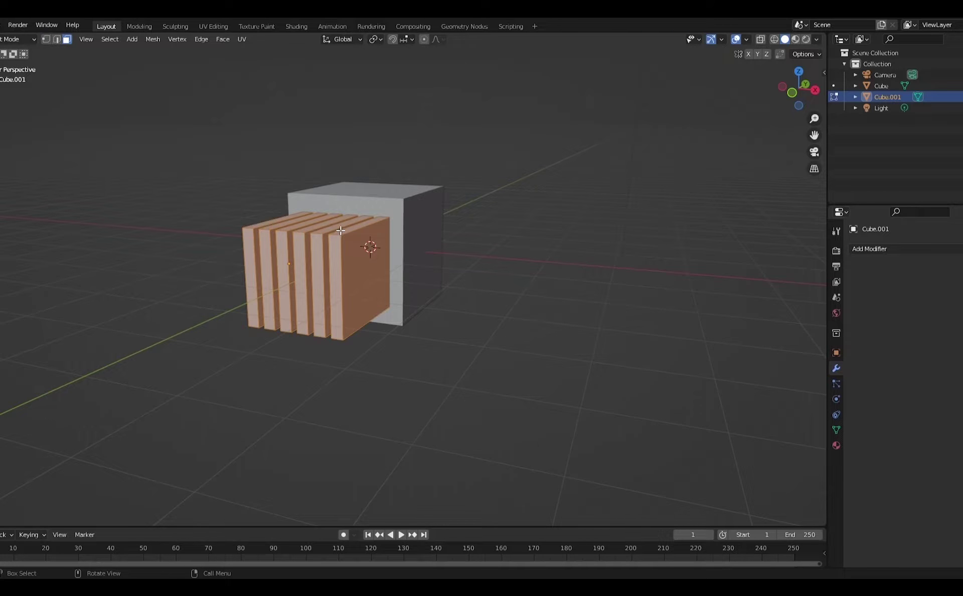
pyautogui.hotkey('alt', 'a')
pyautogui.moveTo(367, 262); pyautogui.dragTo(400, 214, button='middle')
pyautogui.moveTo(394, 266); pyautogui.dragTo(422, 86, button='middle')
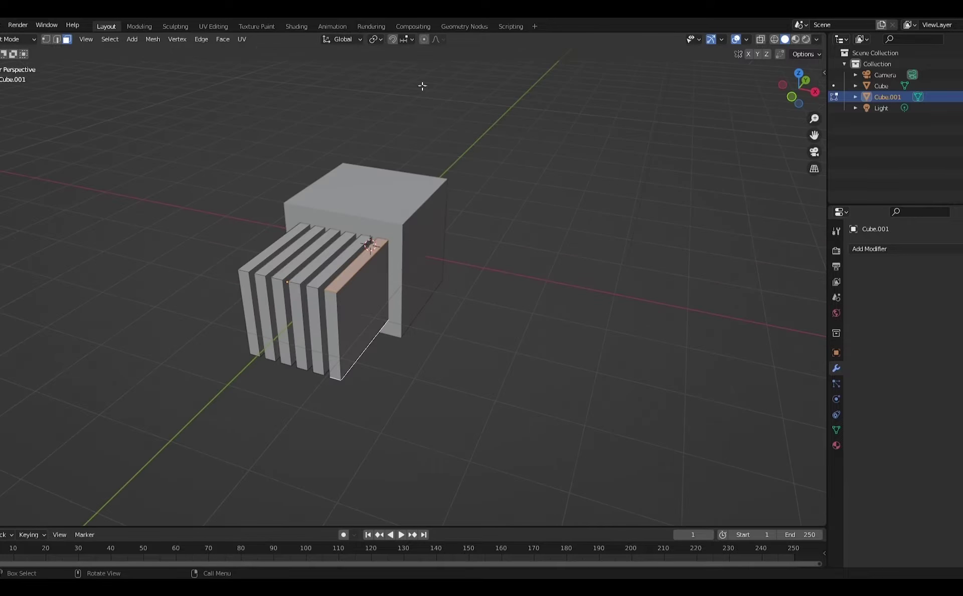
# Enable proportional editing with Constant falloff and try scaling the end slab's selected faces along Z with a proportional size of 1.33.
pyautogui.click(439, 41)
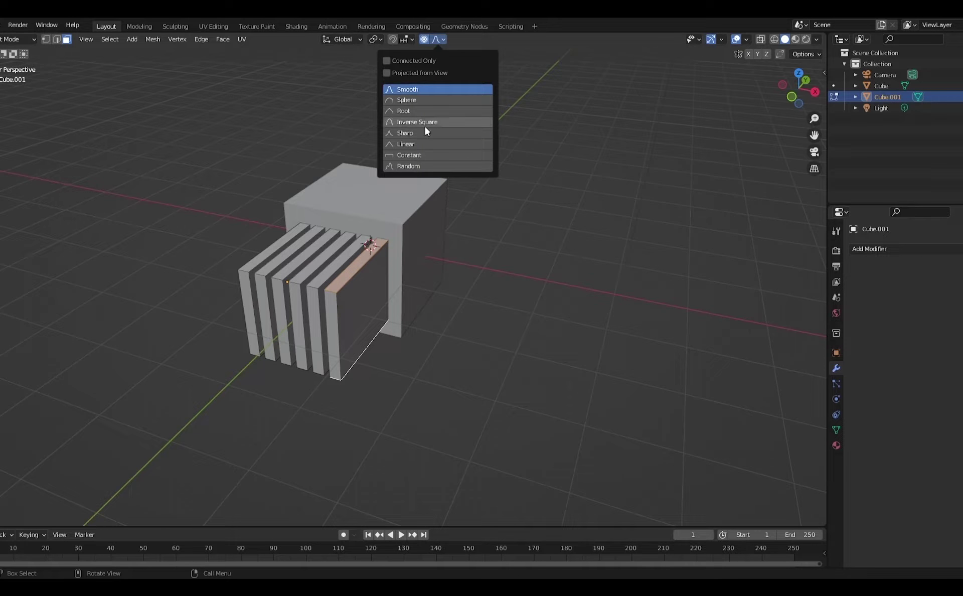
pyautogui.click(421, 158)
pyautogui.moveTo(416, 319); pyautogui.dragTo(439, 254, button='middle')
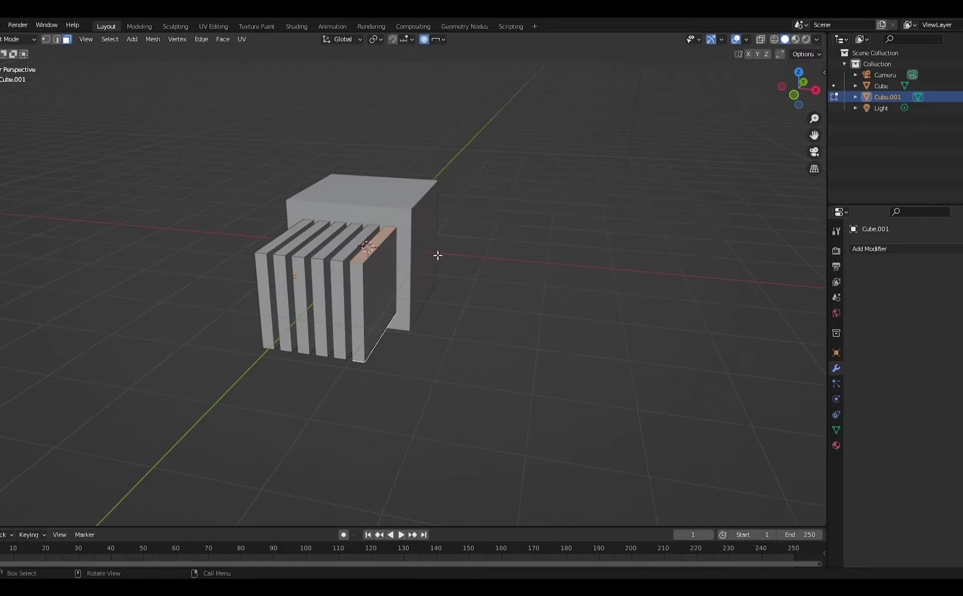
pyautogui.press('g')
pyautogui.press('z')
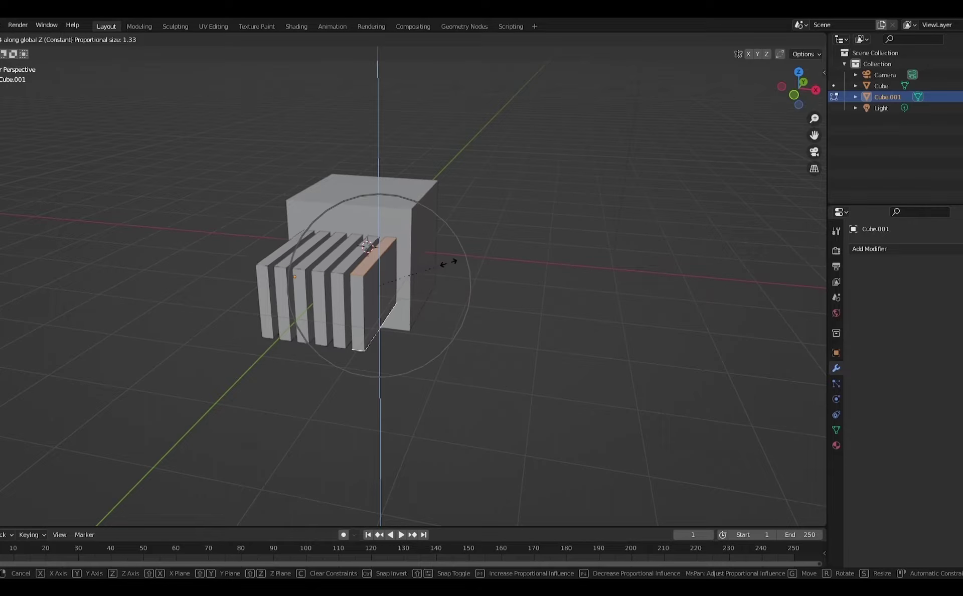
pyautogui.click(460, 259)
# Switch the proportional falloff to Linear and try scaling the end slab's selected faces along Z.
pyautogui.click(436, 40)
pyautogui.click(426, 149)
pyautogui.press('g')
pyautogui.press('z')
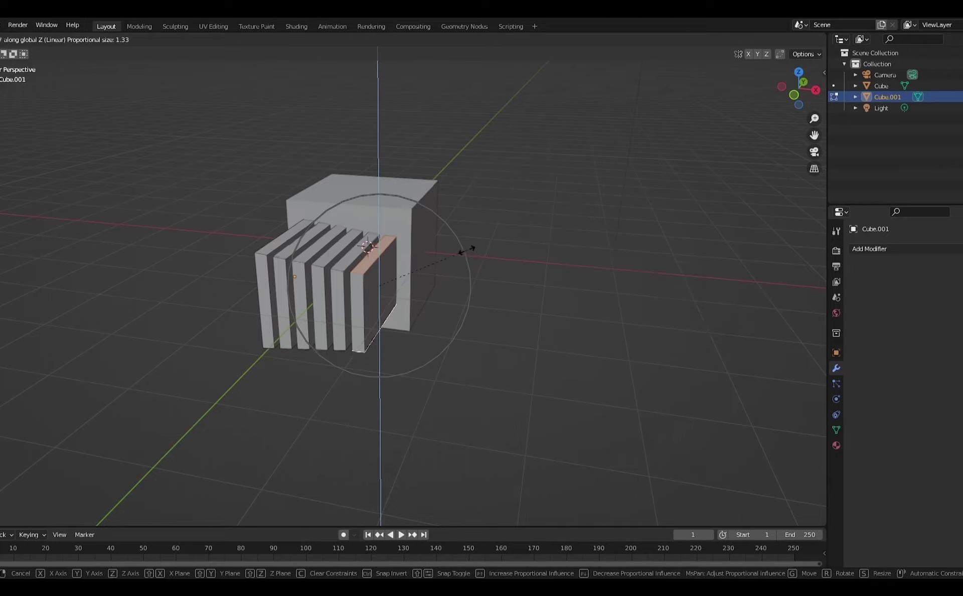
pyautogui.click(440, 254)
# Select the end slab's outer top and bottom edges and scale them down along Z with Linear falloff so the slabs taper.
pyautogui.press('2')
pyautogui.moveTo(386, 243); pyautogui.dragTo(360, 258, button='middle')
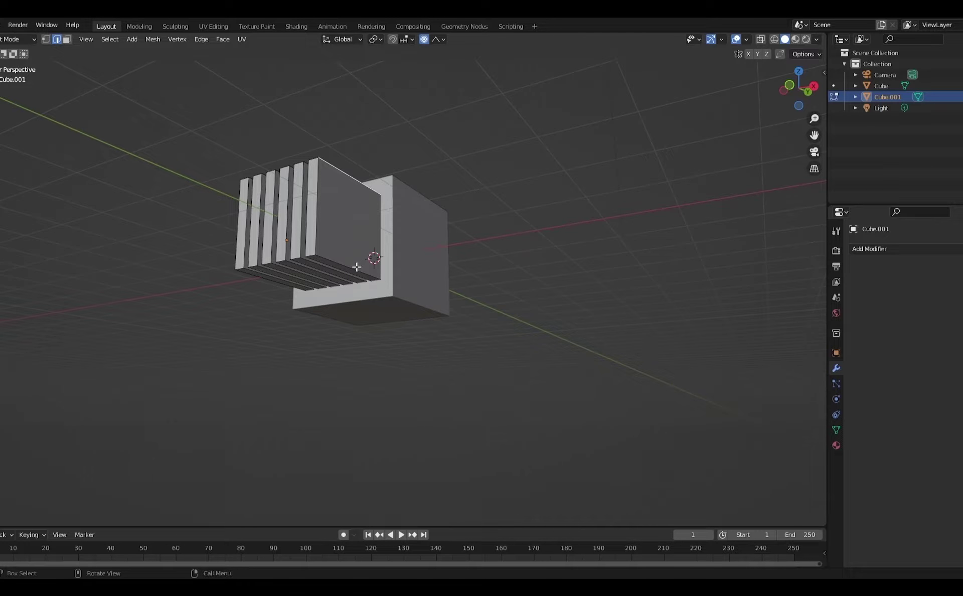
pyautogui.moveTo(357, 266); pyautogui.dragTo(463, 258, button='middle')
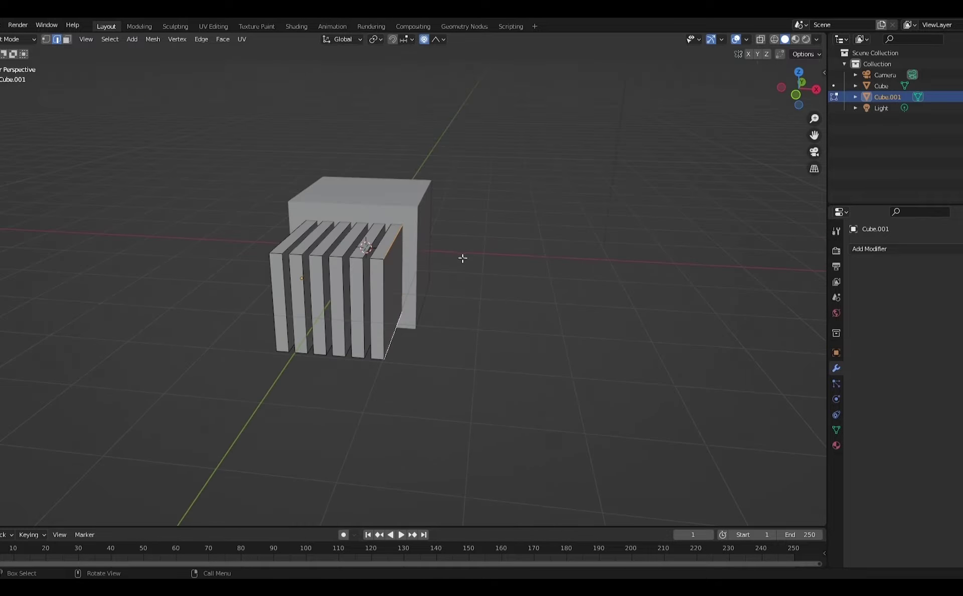
pyautogui.press('g')
pyautogui.press('z')
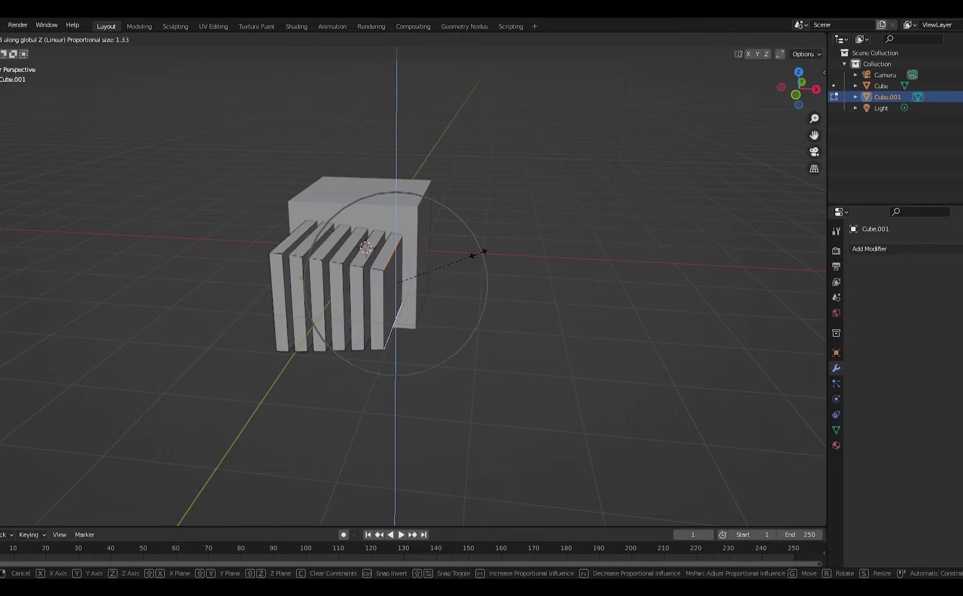
pyautogui.click(465, 253)
# Examine the tapered slabs from several sides and look over the proportional editing falloff options.
pyautogui.moveTo(462, 254); pyautogui.dragTo(447, 232, button='middle')
pyautogui.moveTo(204, 258); pyautogui.dragTo(272, 263, button='middle')
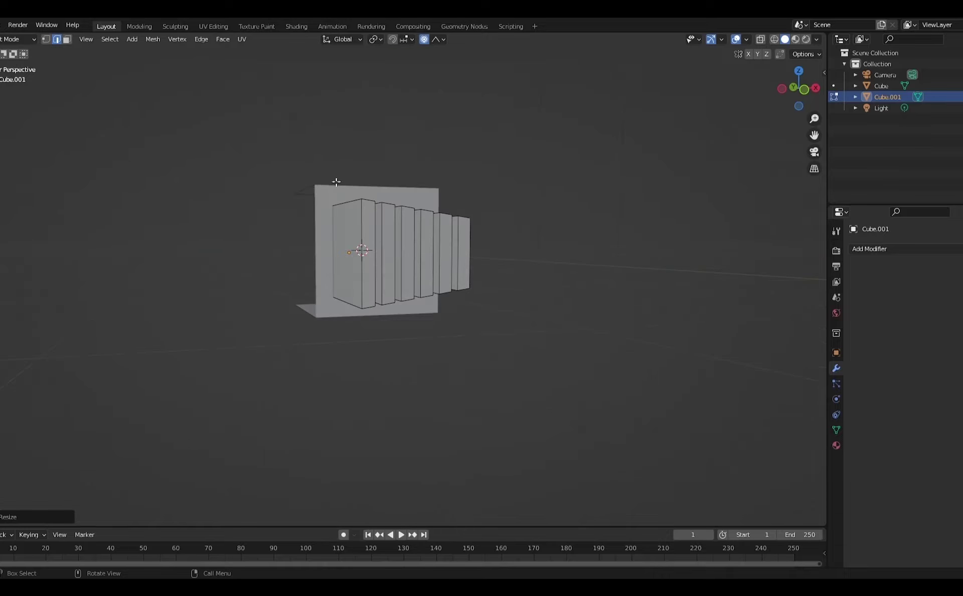
pyautogui.moveTo(529, 248); pyautogui.dragTo(340, 322, button='middle')
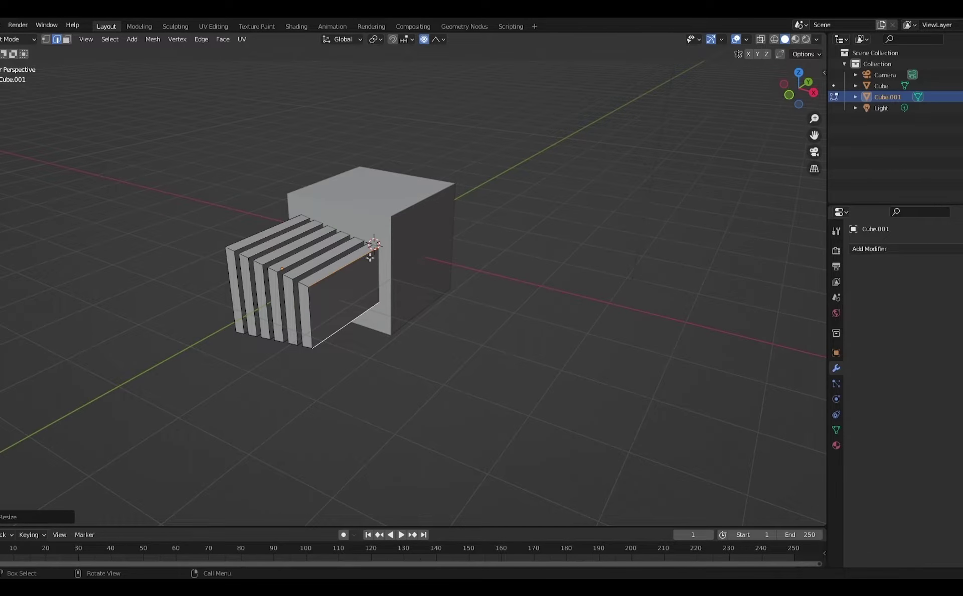
pyautogui.moveTo(370, 257); pyautogui.dragTo(379, 232, button='middle')
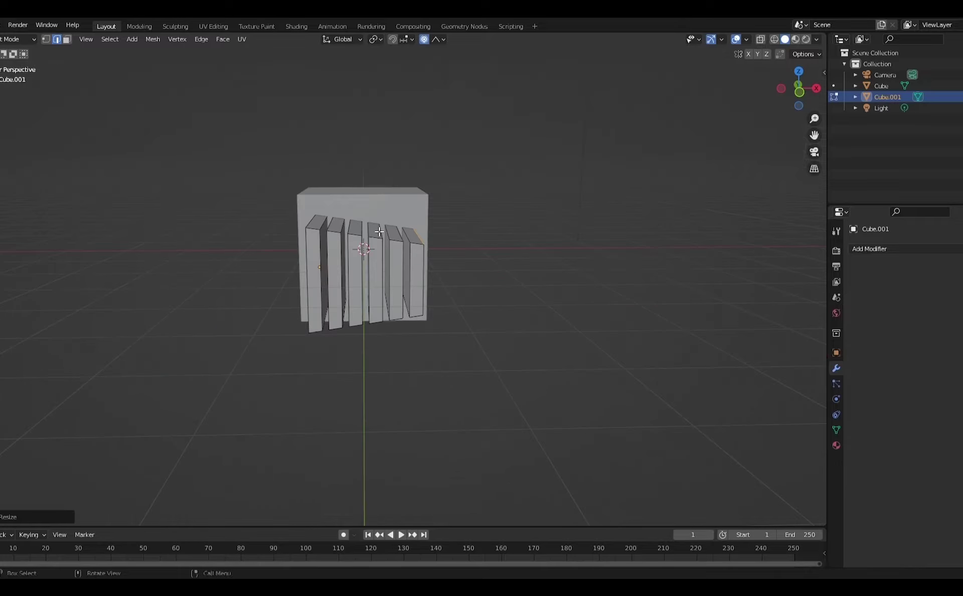
pyautogui.click(437, 39)
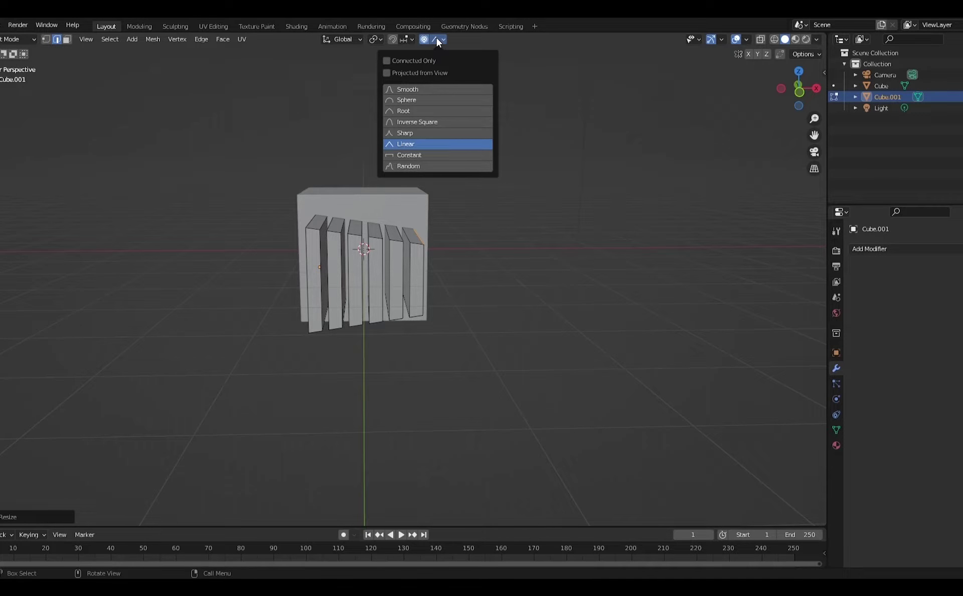
pyautogui.moveTo(481, 273); pyautogui.dragTo(431, 228, button='middle')
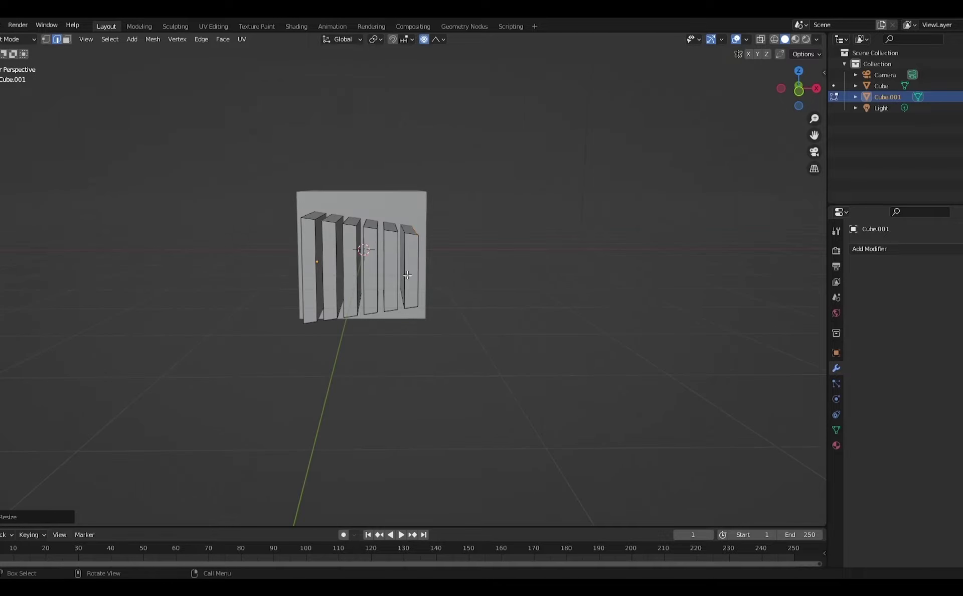
pyautogui.moveTo(410, 271); pyautogui.dragTo(363, 269, button='middle')
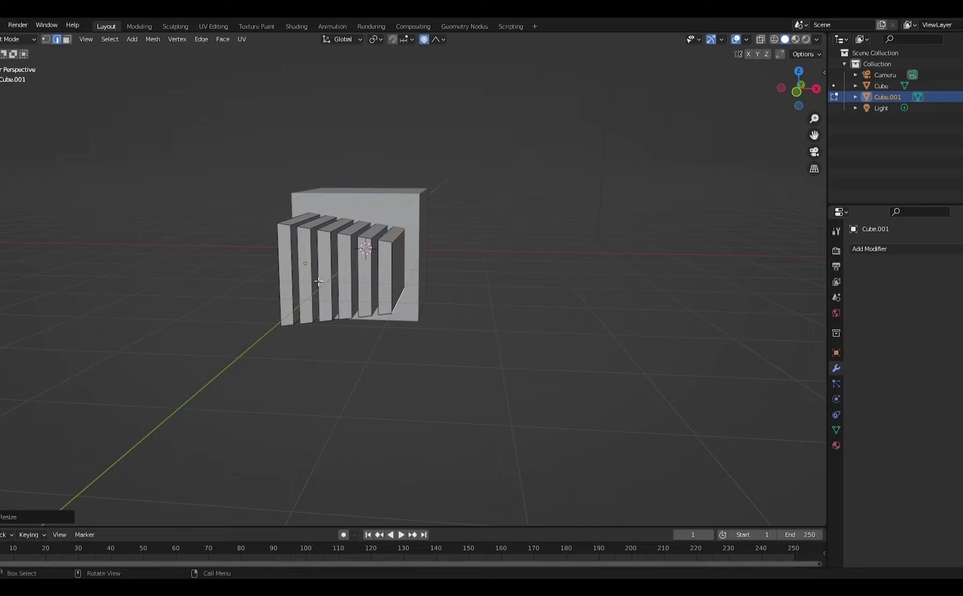
pyautogui.moveTo(381, 245); pyautogui.dragTo(327, 259, button='middle')
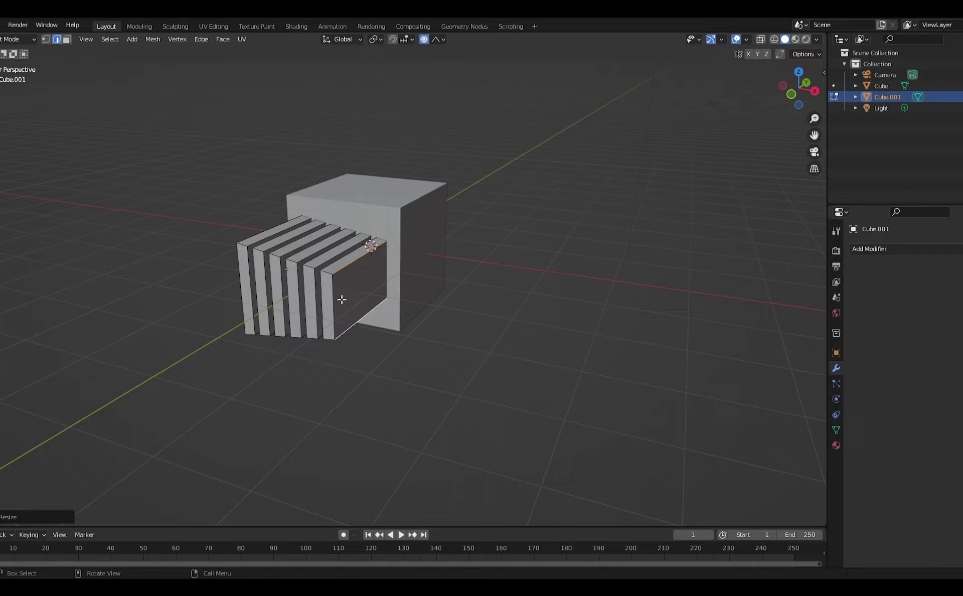
pyautogui.moveTo(164, 214); pyautogui.dragTo(201, 188, button='middle')
pyautogui.moveTo(367, 266); pyautogui.dragTo(586, 361, button='middle')
# Return to Object Mode and add a Boolean modifier to the cube with the slabs as its operand object.
pyautogui.press('Tab')
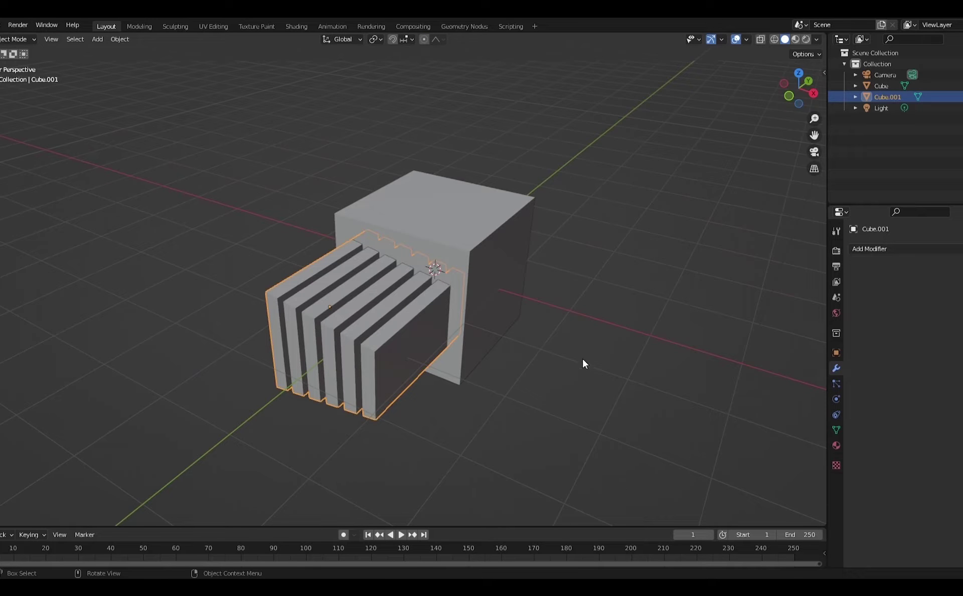
pyautogui.click(496, 295)
pyautogui.click(878, 251)
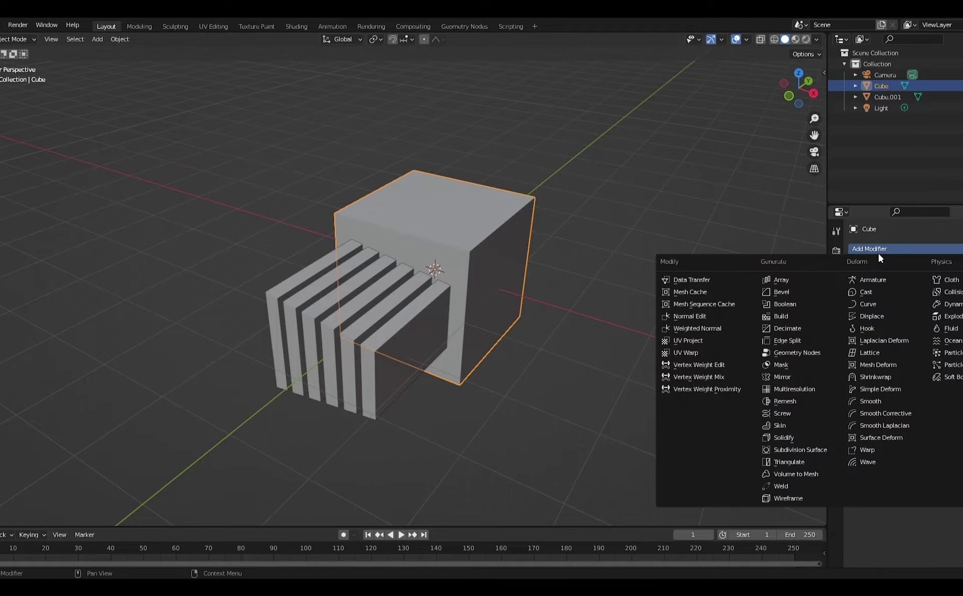
pyautogui.click(793, 305)
pyautogui.click(962, 311)
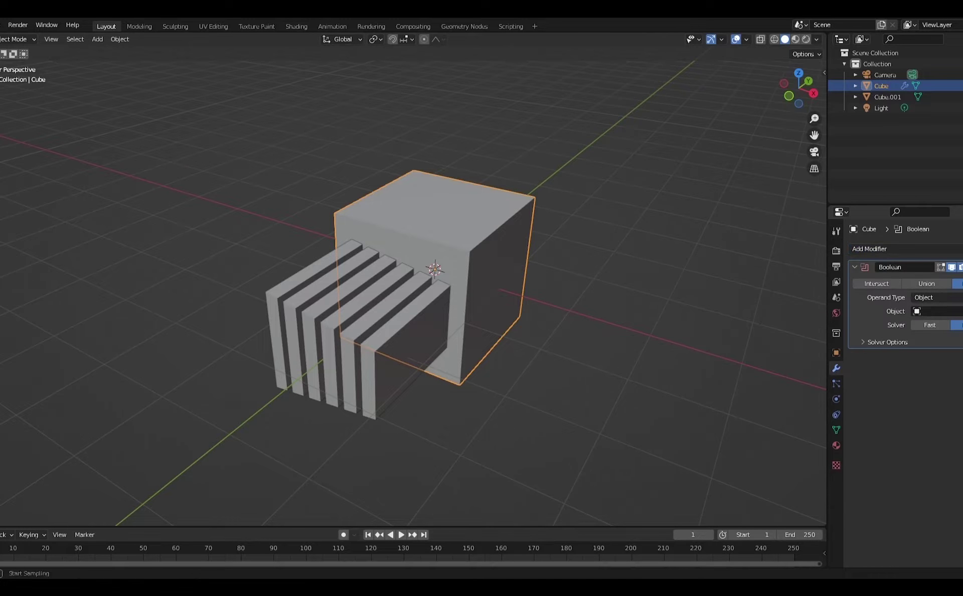
pyautogui.click(354, 304)
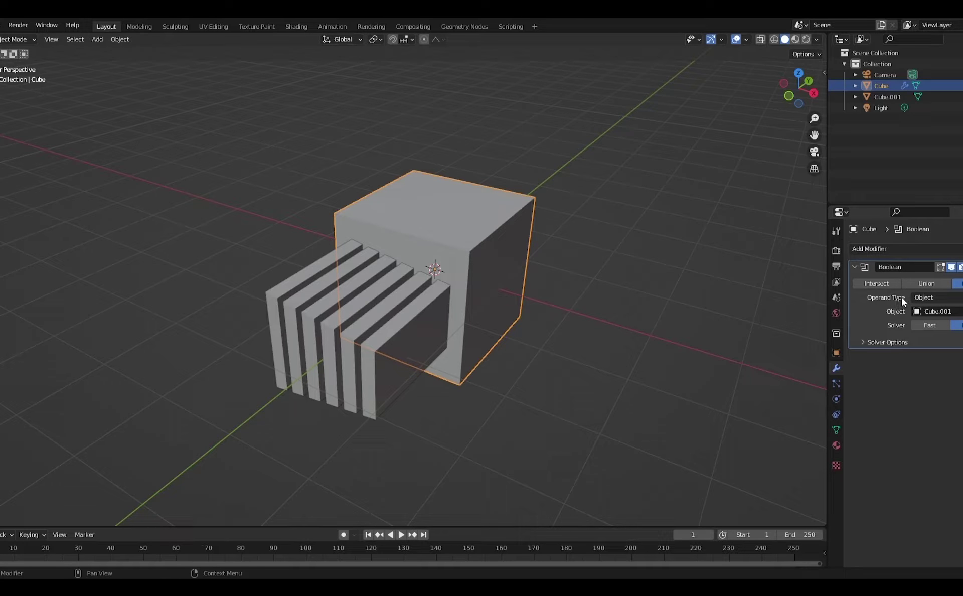
# Apply the cube's Boolean modifier and hide the slabs to expose the slots cut in the wall.
pyautogui.click(404, 328)
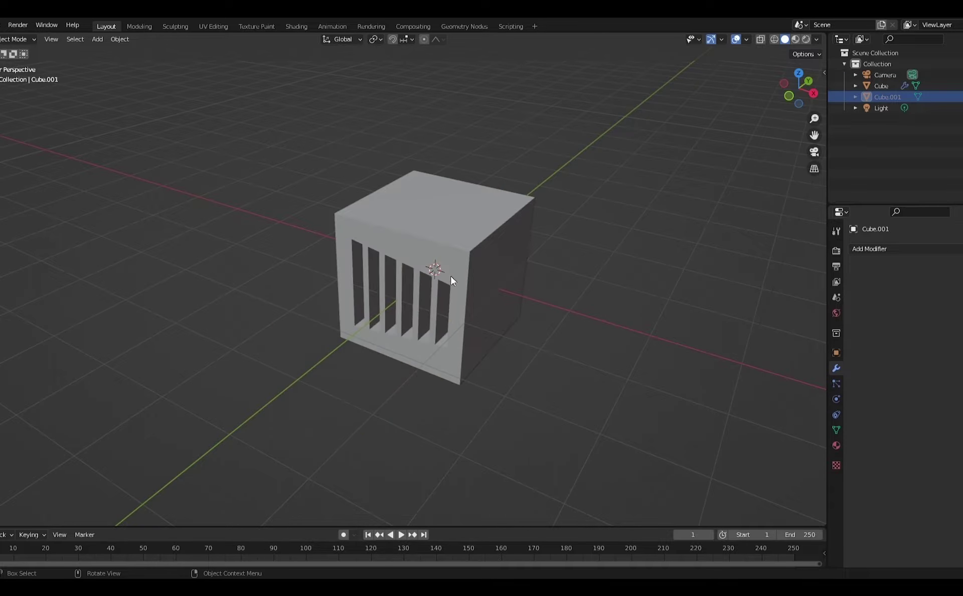
pyautogui.moveTo(451, 278); pyautogui.dragTo(542, 254, button='middle')
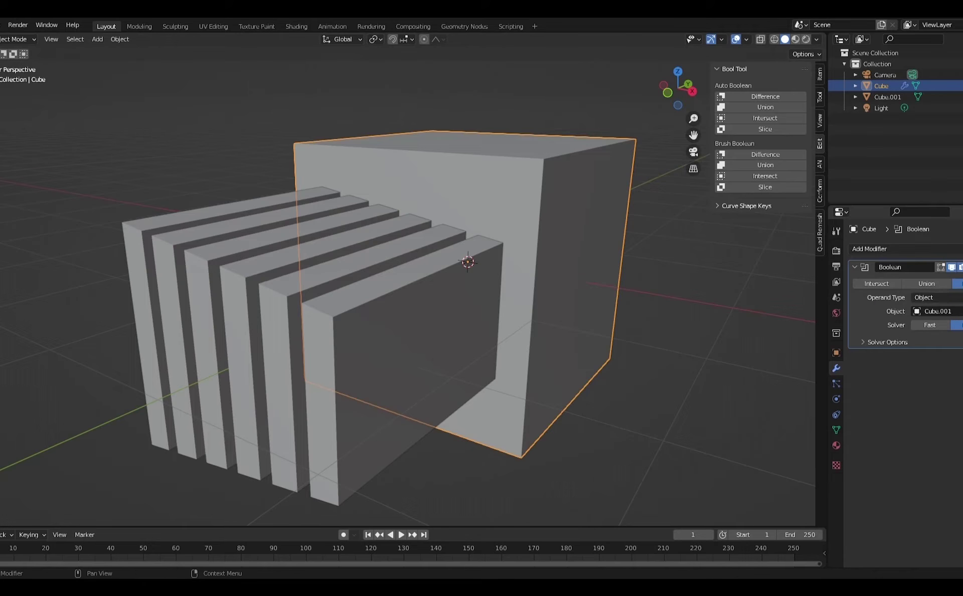
pyautogui.click(959, 267)
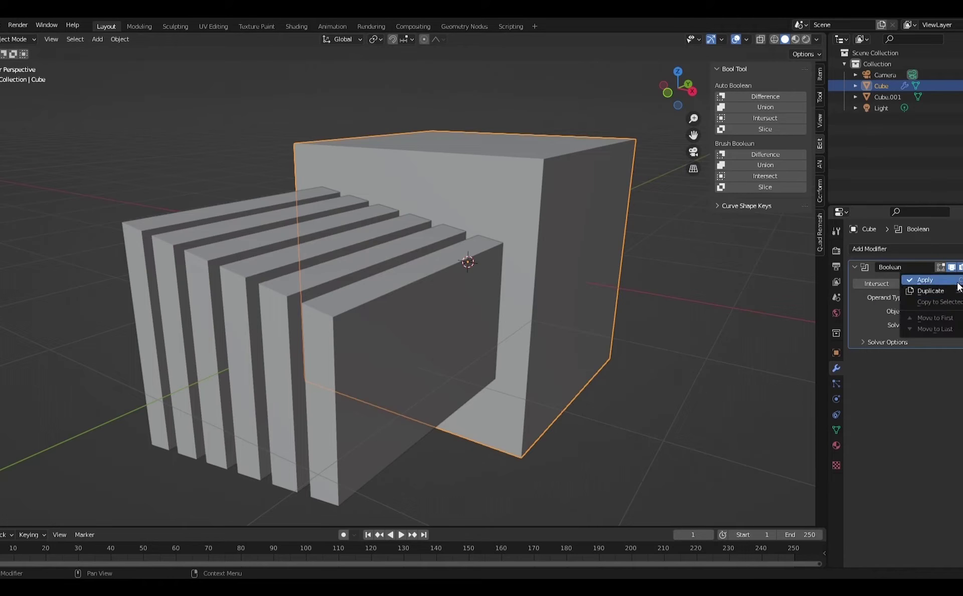
pyautogui.click(926, 280)
pyautogui.moveTo(370, 321); pyautogui.dragTo(355, 260, button='middle')
pyautogui.click(406, 328)
pyautogui.press('h')
# Enter Edit Mode on the cube and hide the wall face opposite its open side.
pyautogui.click(438, 266)
pyautogui.press('Tab')
pyautogui.click(355, 260)
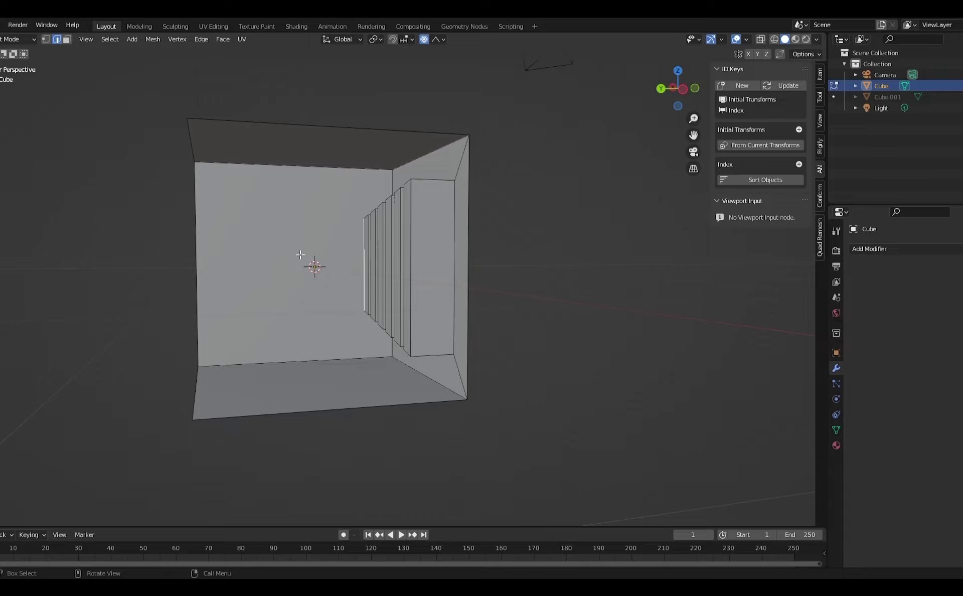
pyautogui.press('3')
pyautogui.click(301, 255)
pyautogui.press('h')
pyautogui.moveTo(328, 251); pyautogui.dragTo(316, 250, button='middle')
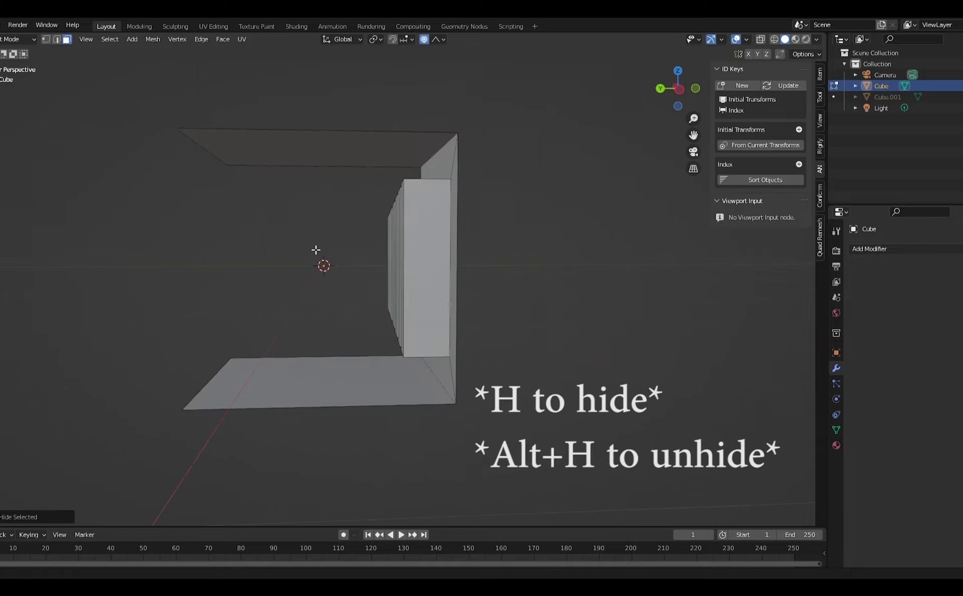
# Turn on X-ray in the right orthographic view, box-select the leftover slab faces inside the cube and delete them.
pyautogui.press('KP_3')
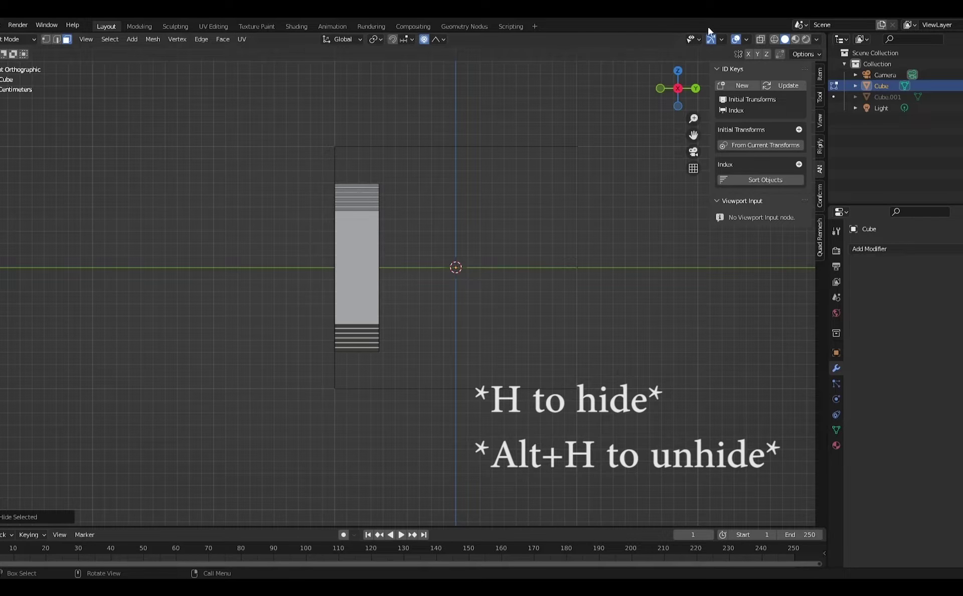
pyautogui.click(761, 39)
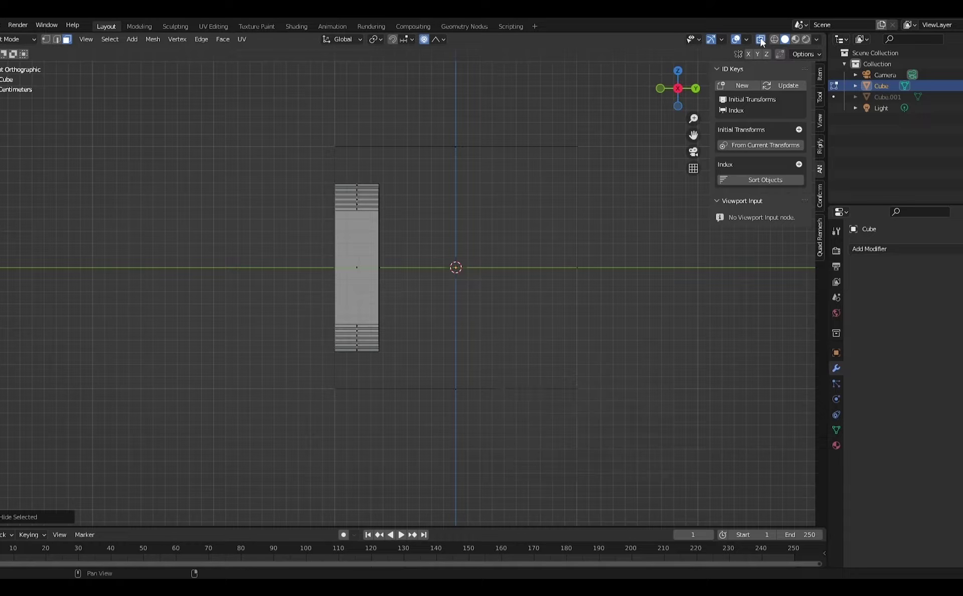
pyautogui.moveTo(422, 172); pyautogui.dragTo(356, 365)
pyautogui.moveTo(408, 171); pyautogui.dragTo(341, 366)
pyautogui.moveTo(420, 289); pyautogui.dragTo(269, 290, button='middle')
pyautogui.press('x')
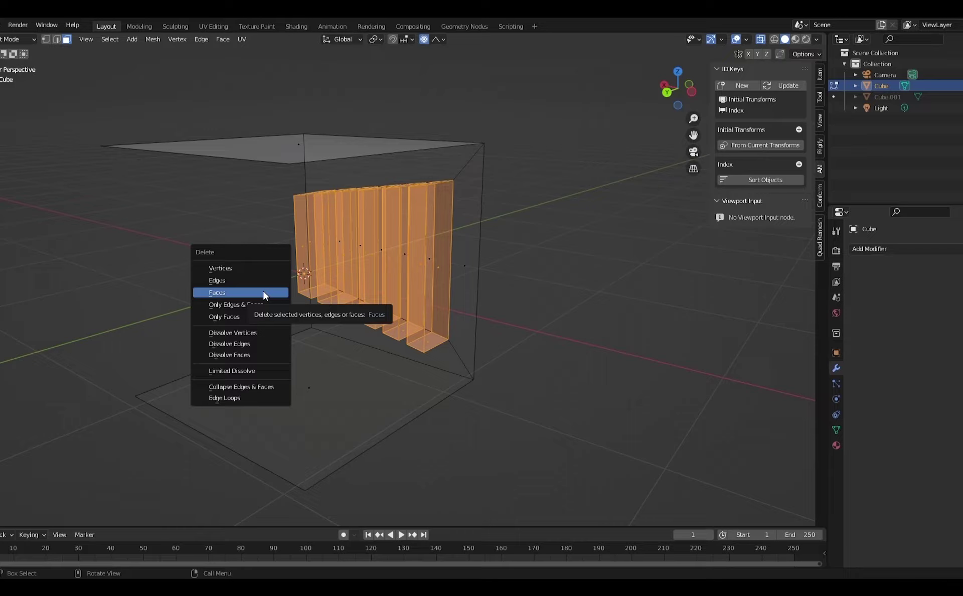
pyautogui.click(264, 295)
pyautogui.moveTo(318, 291); pyautogui.dragTo(279, 279, button='middle')
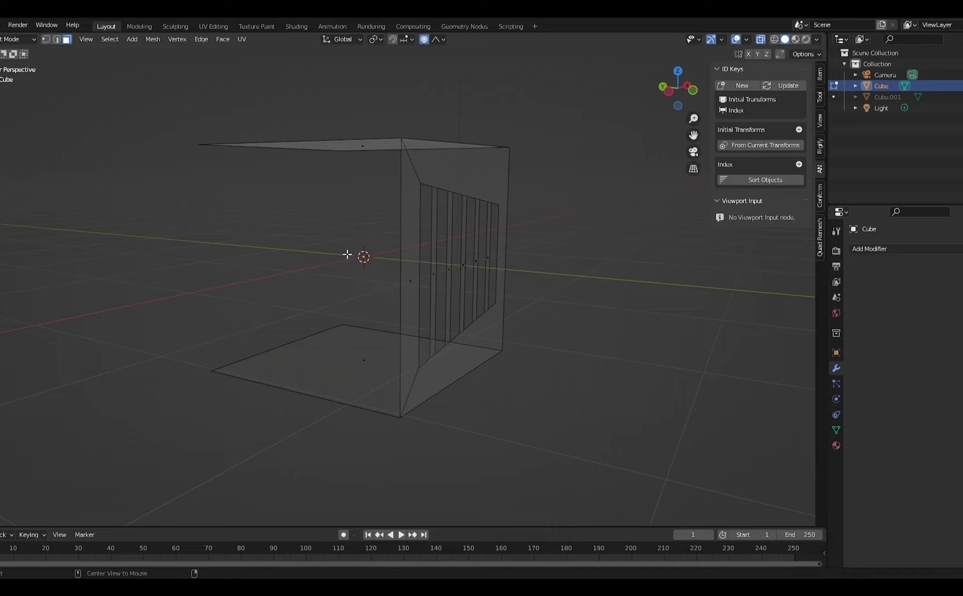
# Reveal the hidden wall face and turn X-ray off.
pyautogui.hotkey('alt', 'h')
pyautogui.moveTo(370, 272); pyautogui.dragTo(454, 291, button='middle')
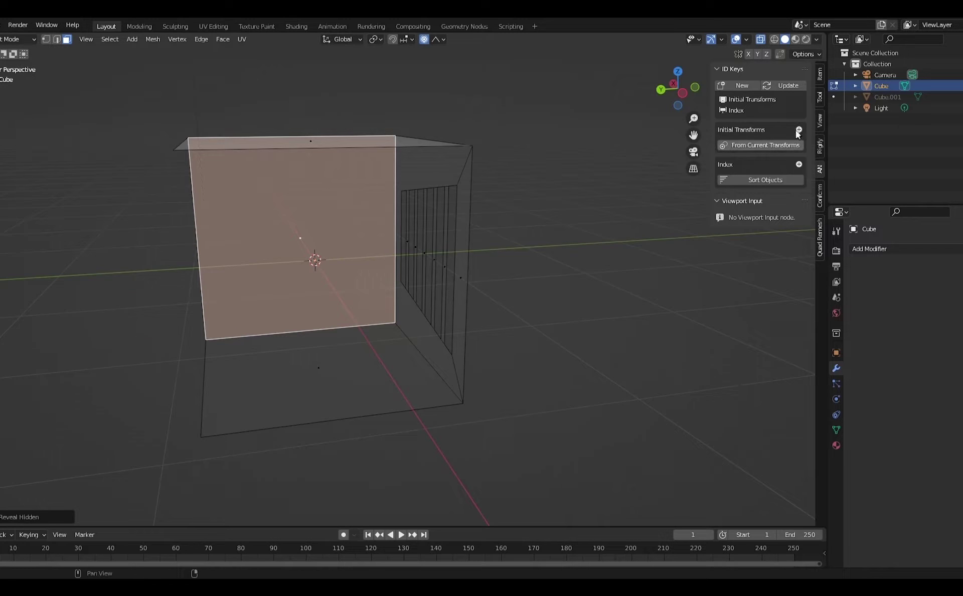
pyautogui.click(761, 40)
pyautogui.moveTo(491, 334); pyautogui.dragTo(353, 346, button='middle')
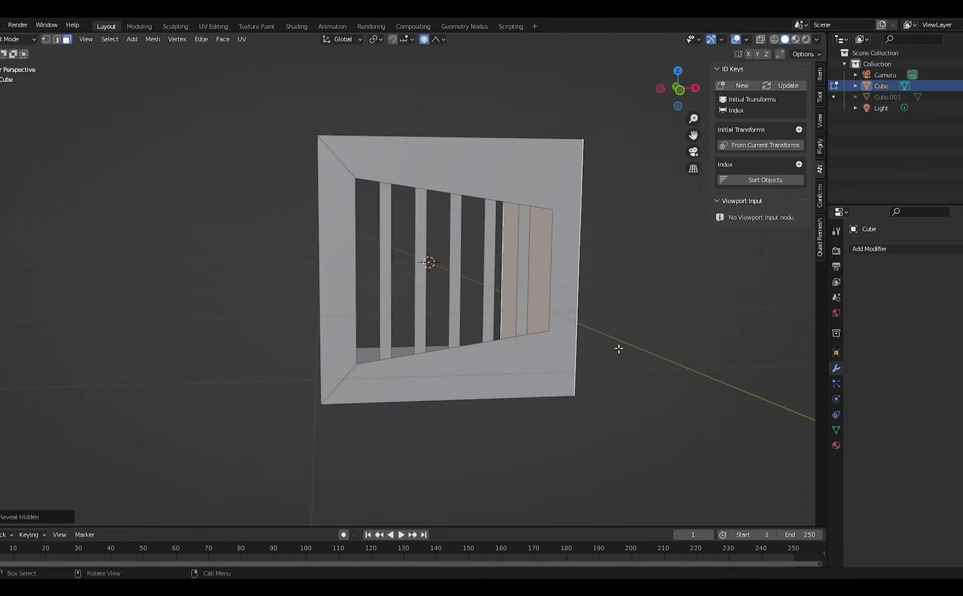
pyautogui.moveTo(651, 347); pyautogui.dragTo(692, 353, button='middle')
# In Object Mode, add a Solidify modifier with a thickness of 0.04 m to the slotted cube and apply it.
pyautogui.press('Tab')
pyautogui.click(871, 250)
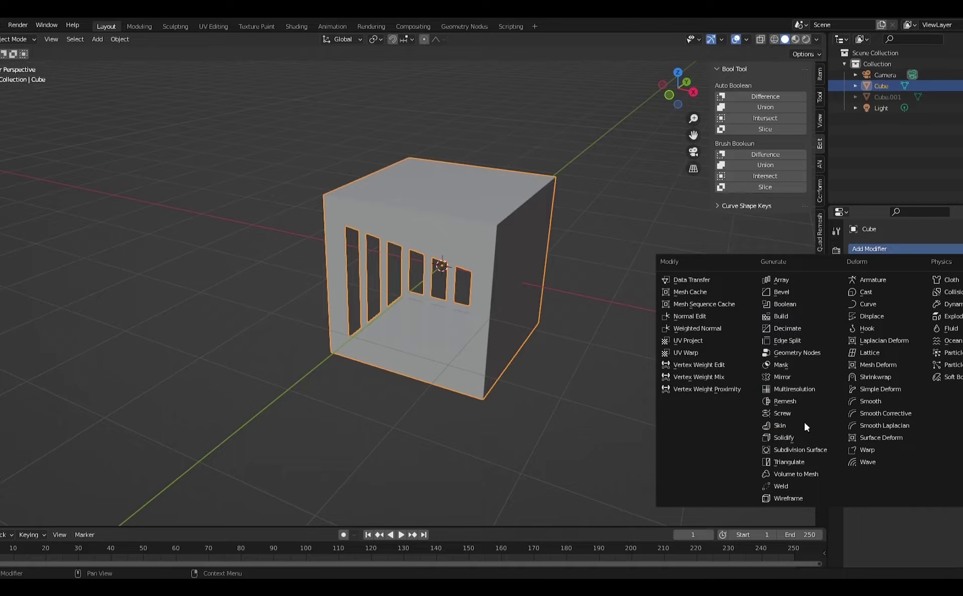
pyautogui.click(803, 438)
pyautogui.moveTo(944, 298); pyautogui.dragTo(943, 298)
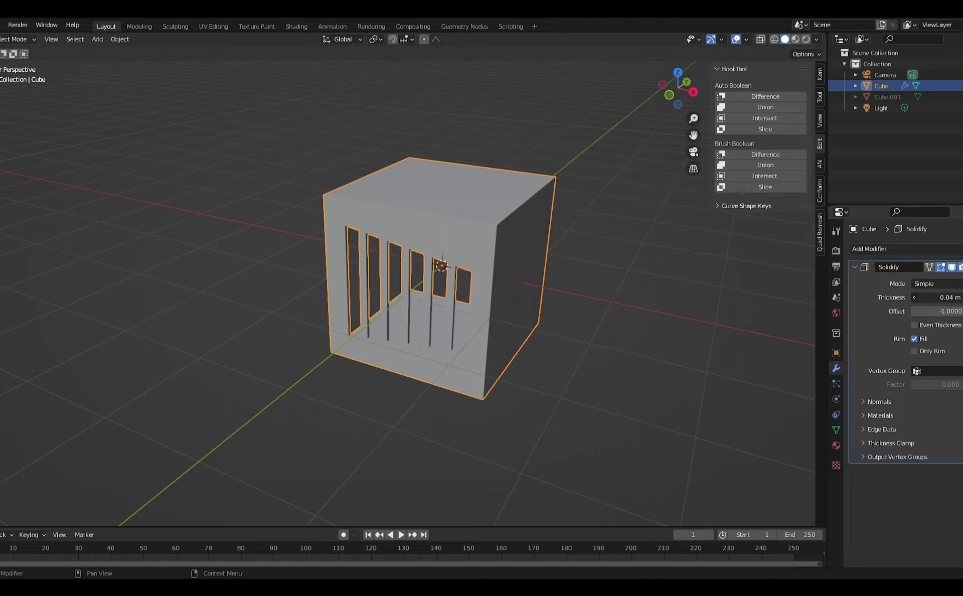
pyautogui.moveTo(556, 347); pyautogui.dragTo(469, 289, button='middle')
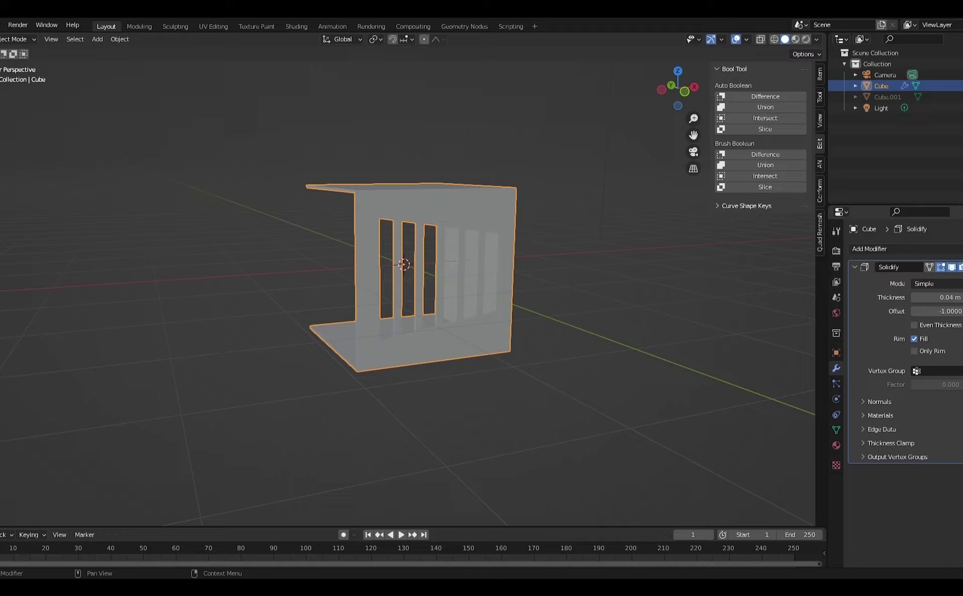
pyautogui.click(962, 268)
pyautogui.click(928, 280)
pyautogui.moveTo(627, 338); pyautogui.dragTo(739, 347, button='middle')
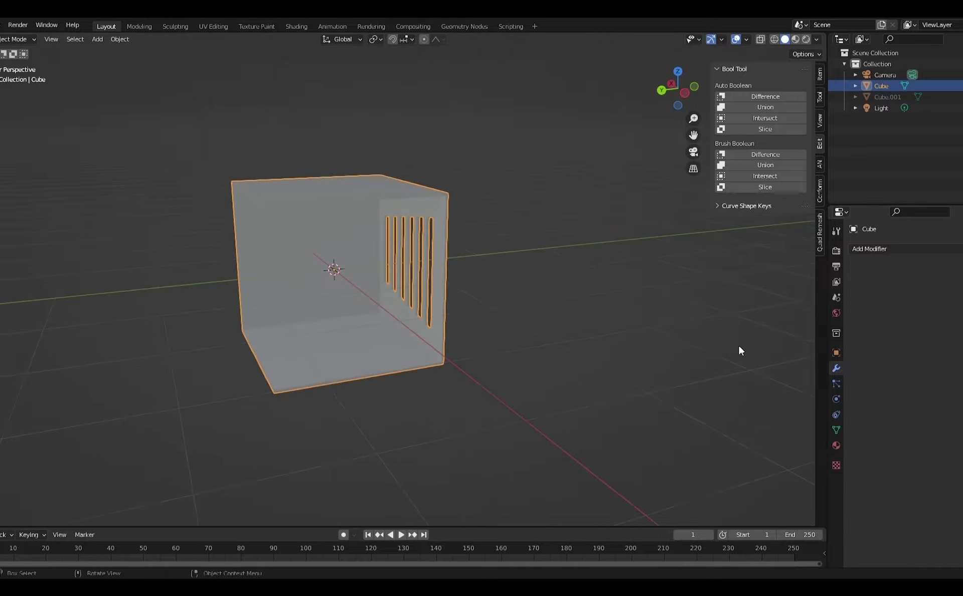
pyautogui.moveTo(528, 335); pyautogui.dragTo(335, 355, button='middle')
# Enter Edit Mode on the thickened cube and select its inner floor face.
pyautogui.press('Tab')
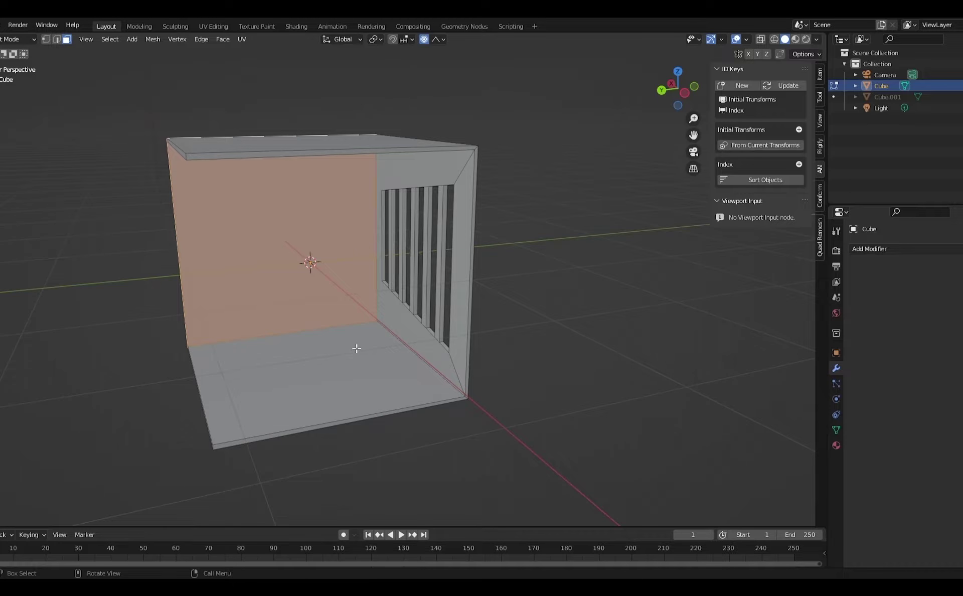
pyautogui.click(382, 350)
pyautogui.moveTo(415, 348); pyautogui.dragTo(308, 353, button='middle')
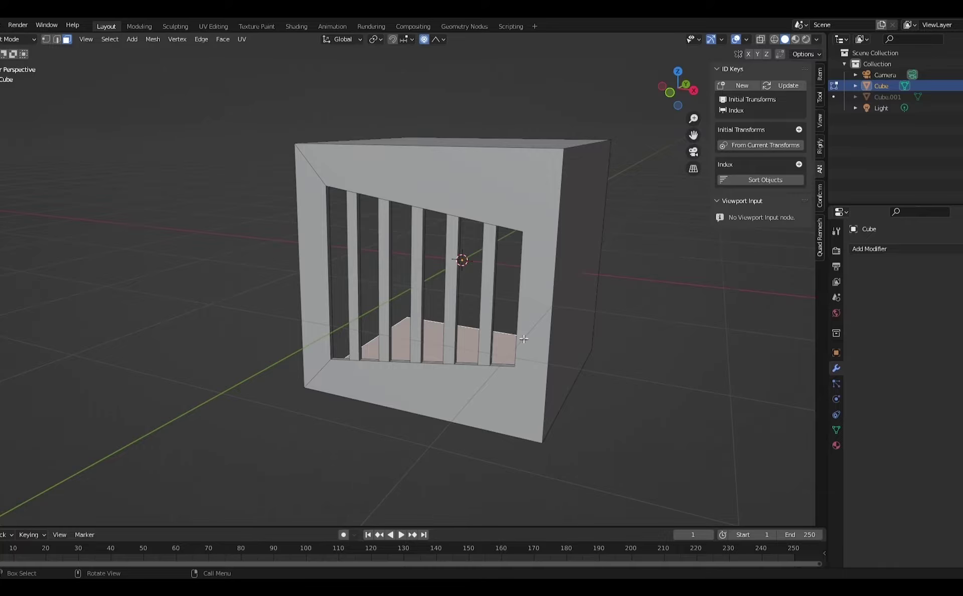
pyautogui.moveTo(524, 339); pyautogui.dragTo(491, 338, button='middle')
pyautogui.keyDown('shift'); pyautogui.click(442, 375); pyautogui.keyUp('shift')
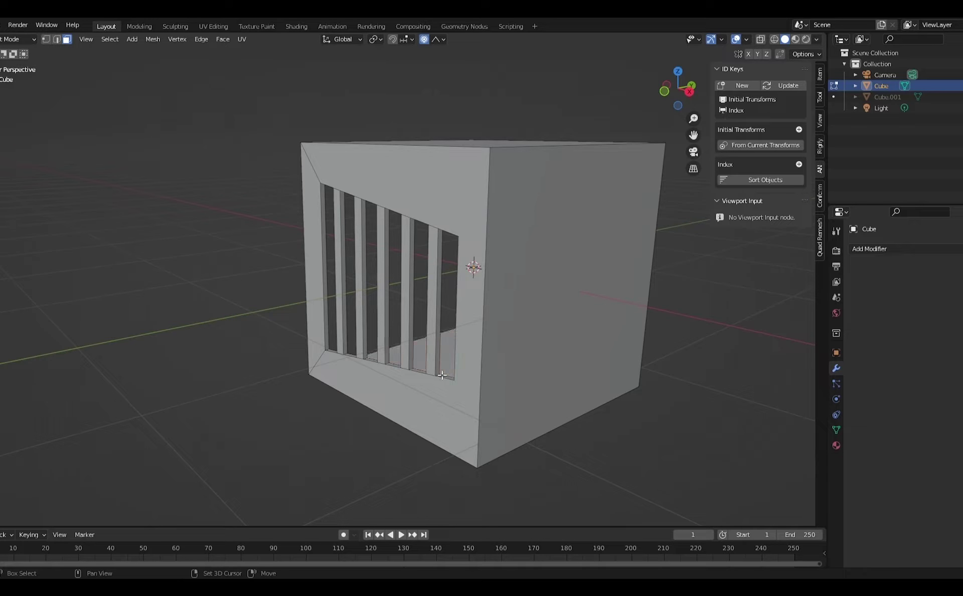
pyautogui.click(448, 364)
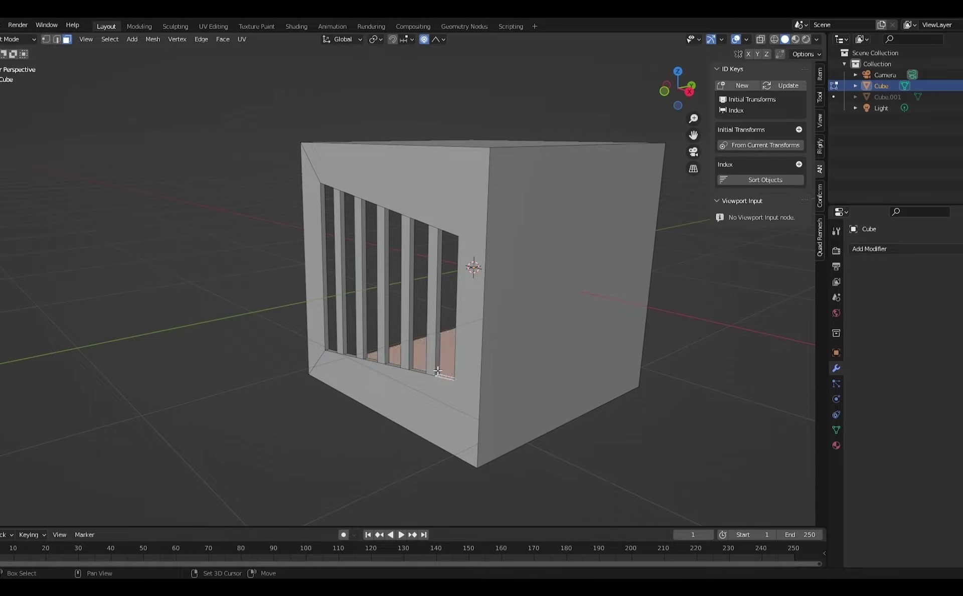
# Add the bottom faces of the wall slots and their side faces facing +X to the selection.
pyautogui.keyDown('shift'); pyautogui.click(439, 374); pyautogui.keyUp('shift')
pyautogui.keyDown('shift'); pyautogui.click(419, 372); pyautogui.keyUp('shift')
pyautogui.keyDown('shift'); pyautogui.click(410, 362); pyautogui.keyUp('shift')
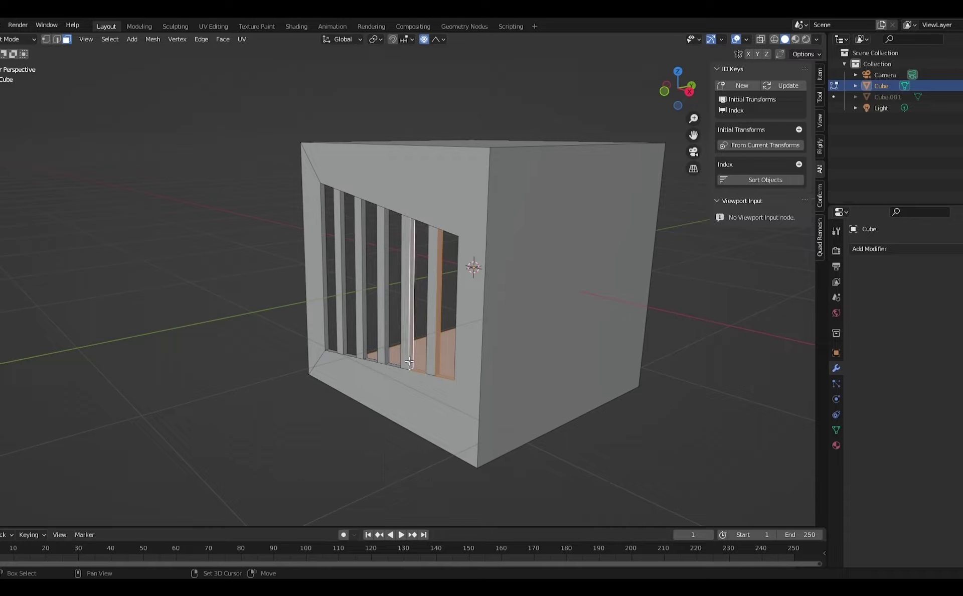
pyautogui.keyDown('shift'); pyautogui.click(391, 365); pyautogui.keyUp('shift')
pyautogui.keyDown('shift'); pyautogui.click(387, 357); pyautogui.keyUp('shift')
pyautogui.keyDown('shift'); pyautogui.click(371, 360); pyautogui.keyUp('shift')
pyautogui.keyDown('shift'); pyautogui.click(364, 348); pyautogui.keyUp('shift')
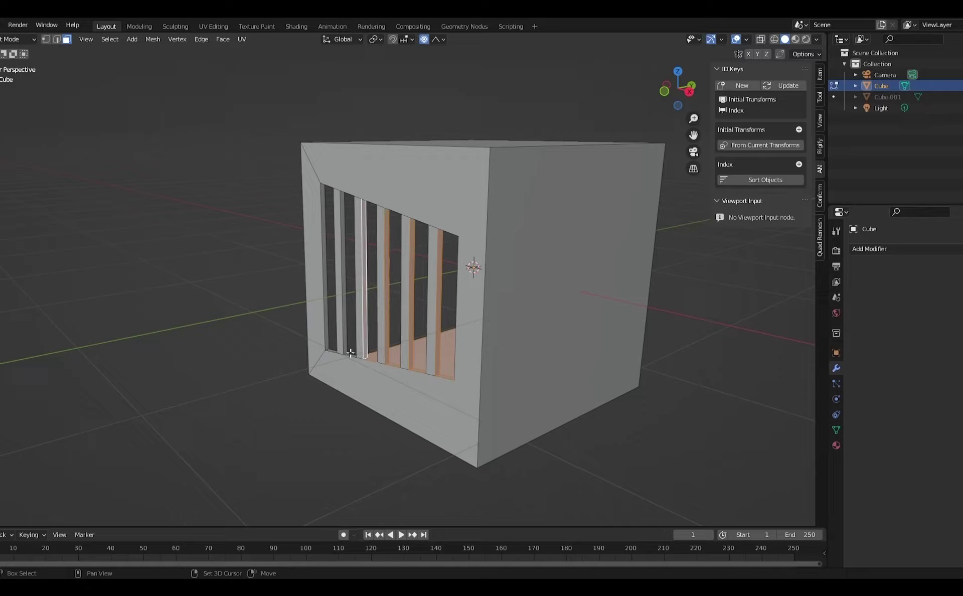
pyautogui.keyDown('shift'); pyautogui.click(352, 355); pyautogui.keyUp('shift')
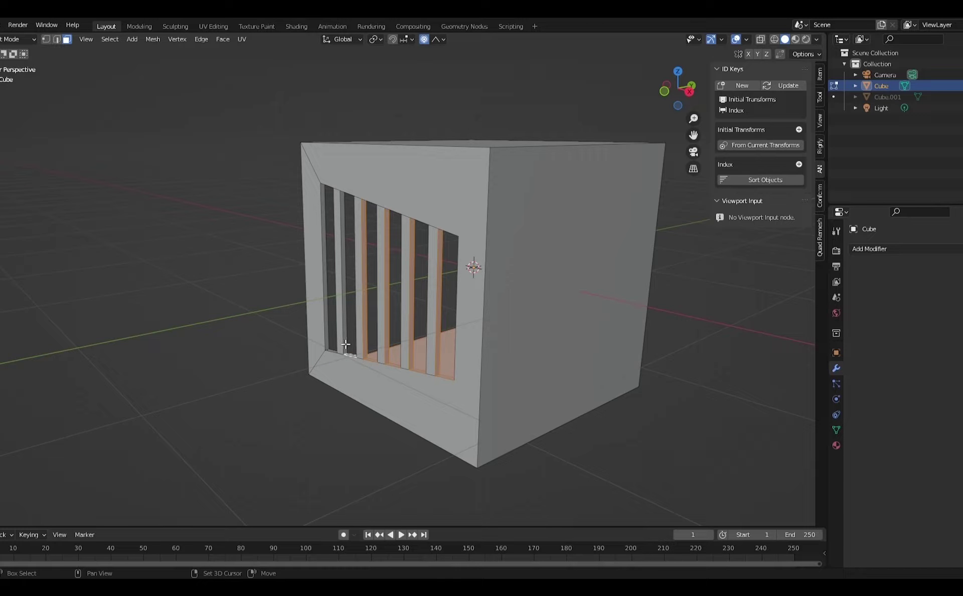
pyautogui.keyDown('shift'); pyautogui.click(346, 344); pyautogui.keyUp('shift')
pyautogui.keyDown('shift'); pyautogui.click(331, 348); pyautogui.keyUp('shift')
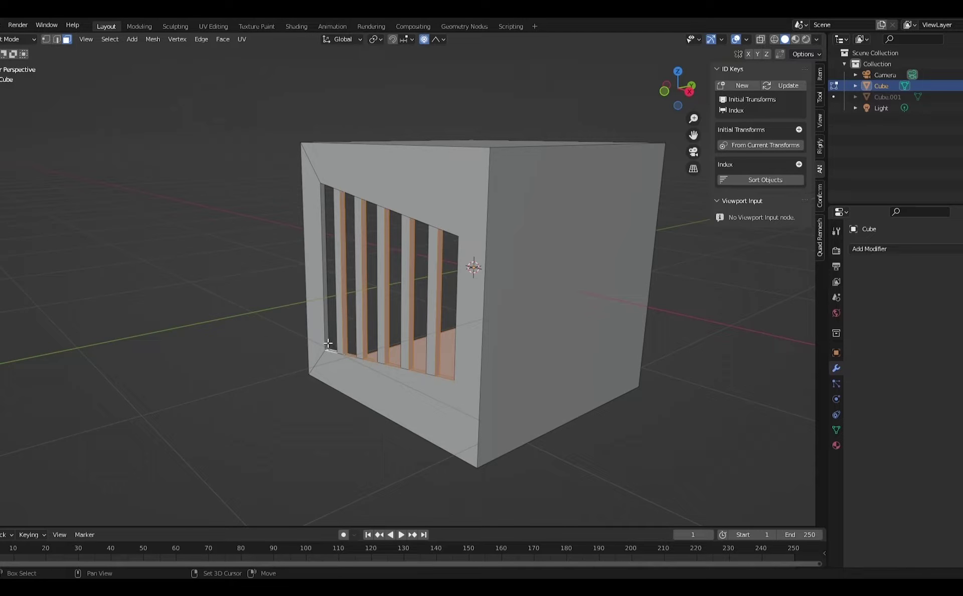
pyautogui.keyDown('shift'); pyautogui.click(327, 342); pyautogui.keyUp('shift')
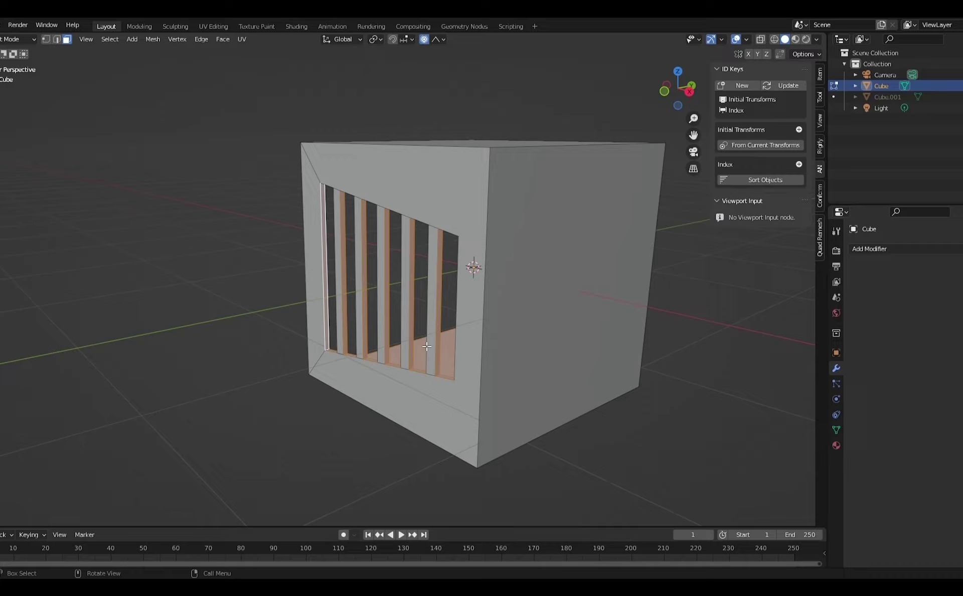
# Recalculate the normals of the selected floor and slot faces with Inside enabled.
pyautogui.hotkey('shift', 'n')
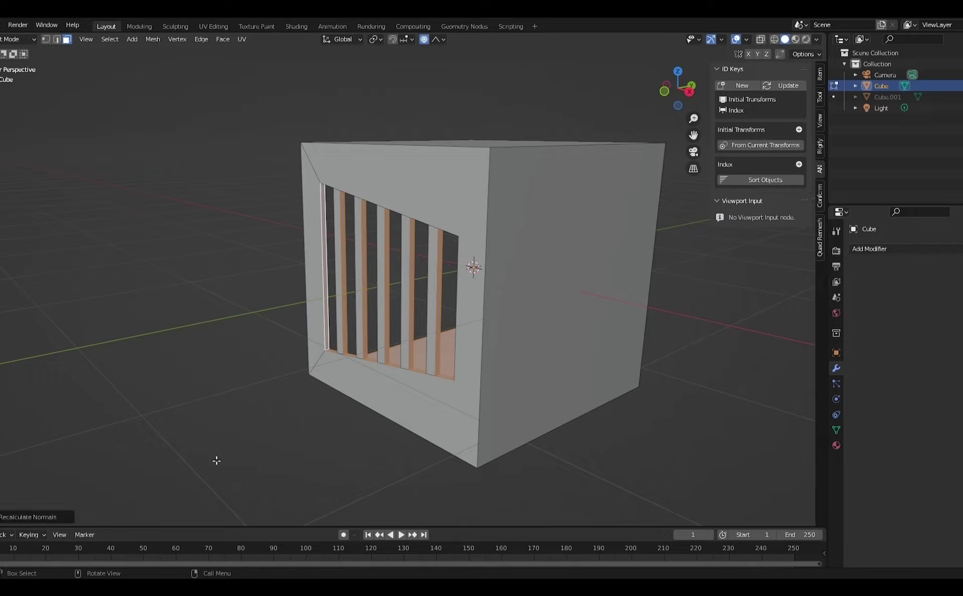
pyautogui.click(26, 519)
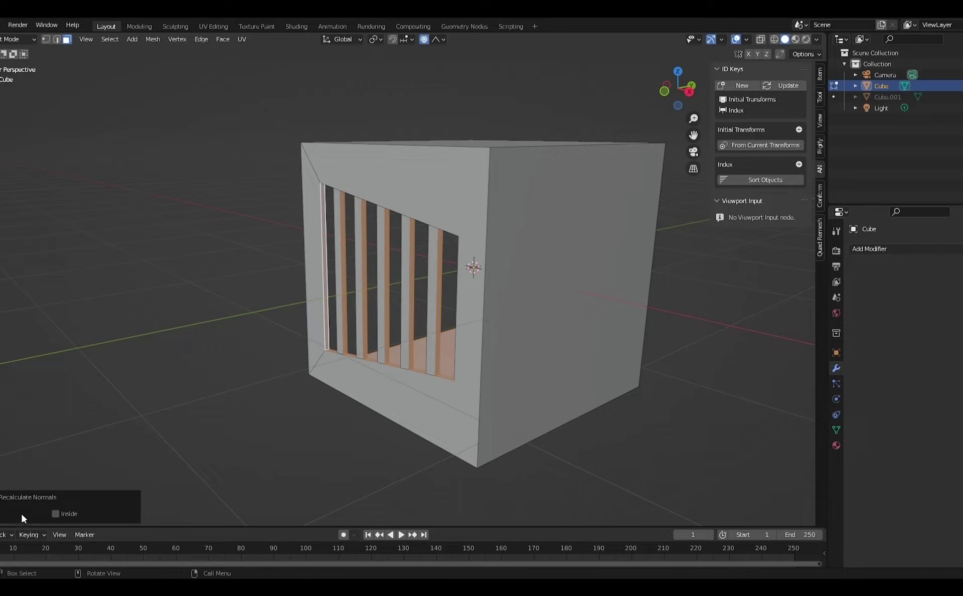
pyautogui.click(56, 514)
# Display the face normals as a viewport overlay and examine their directions on the slotted cube.
pyautogui.click(748, 40)
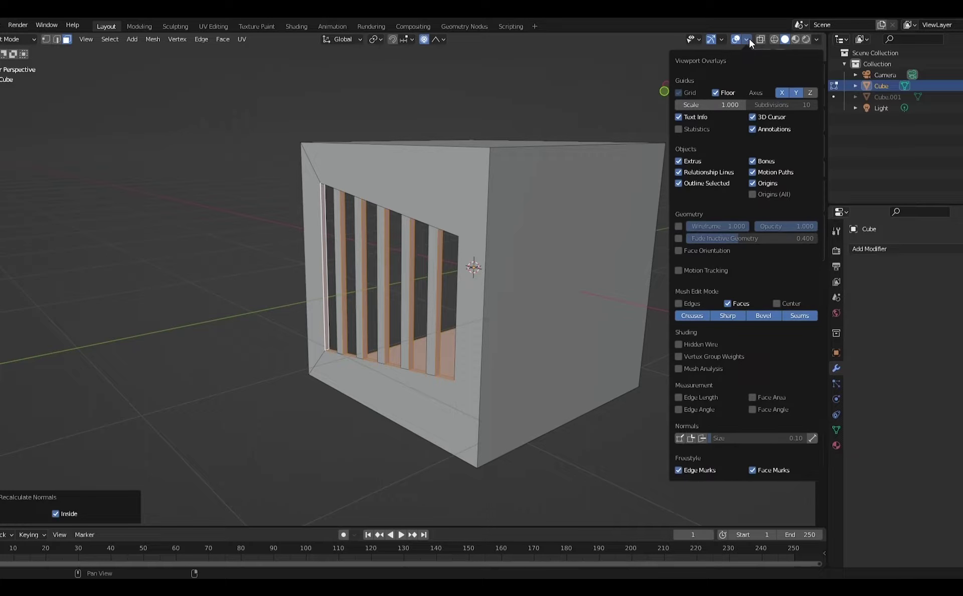
pyautogui.click(702, 439)
pyautogui.moveTo(331, 382)
pyautogui.mouseDown(button='middle')
pyautogui.moveTo(241, 361)
pyautogui.moveTo(301, 367)
pyautogui.moveTo(592, 140)
pyautogui.moveTo(613, 162)
pyautogui.moveTo(481, 356)
pyautogui.moveTo(540, 315)
pyautogui.moveTo(478, 179)
pyautogui.moveTo(391, 352)
pyautogui.moveTo(306, 379)
pyautogui.moveTo(226, 376)
pyautogui.moveTo(263, 381)
pyautogui.moveTo(612, 150)
pyautogui.mouseUp(button='middle')
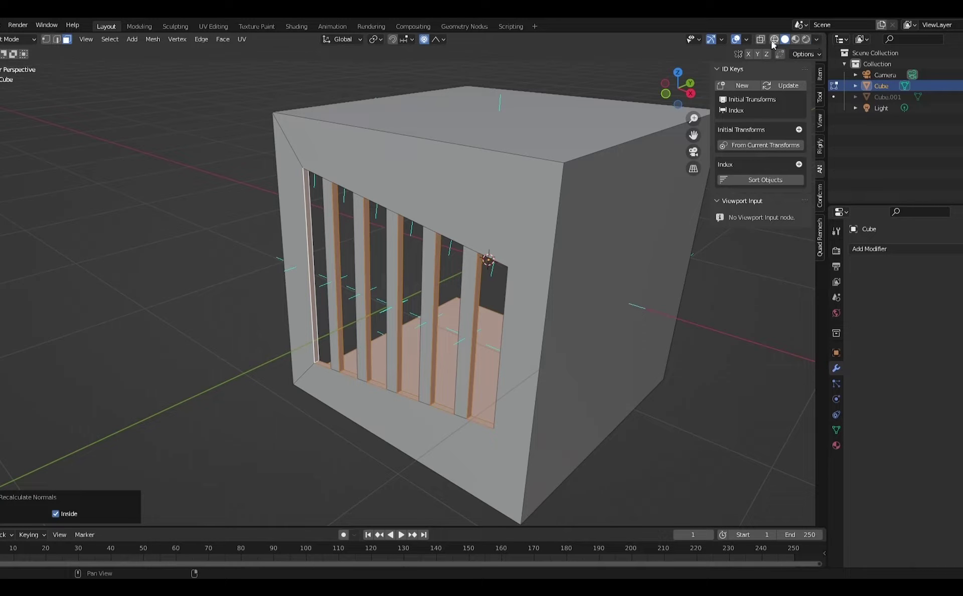
pyautogui.click(746, 39)
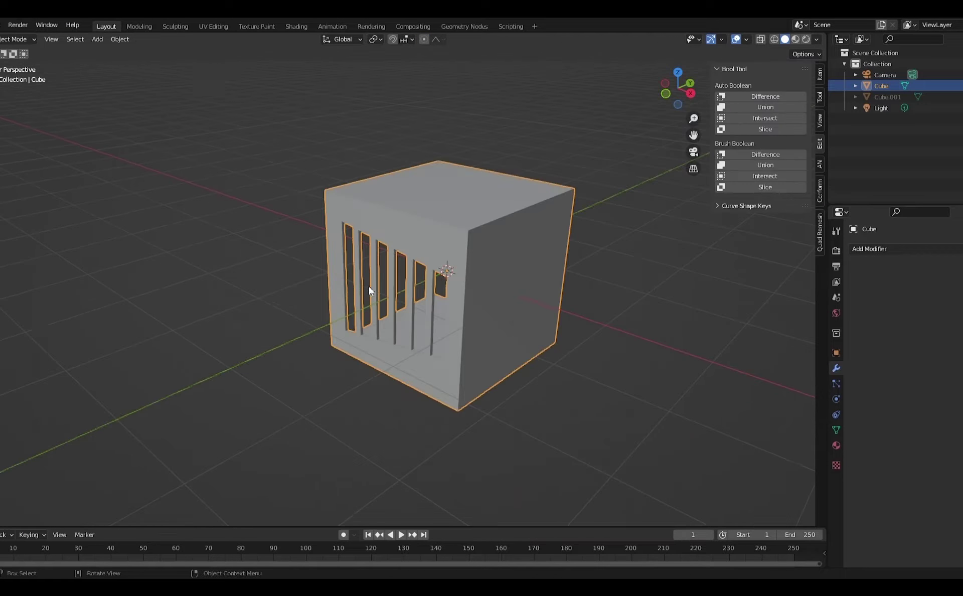
# Deselect the cube in Object Mode and add a 2 m plane at the world origin.
pyautogui.moveTo(351, 271); pyautogui.dragTo(440, 325, button='middle')
pyautogui.scroll(-3, 520, 267)
pyautogui.click(432, 314)
pyautogui.hotkey('shift', 'a')
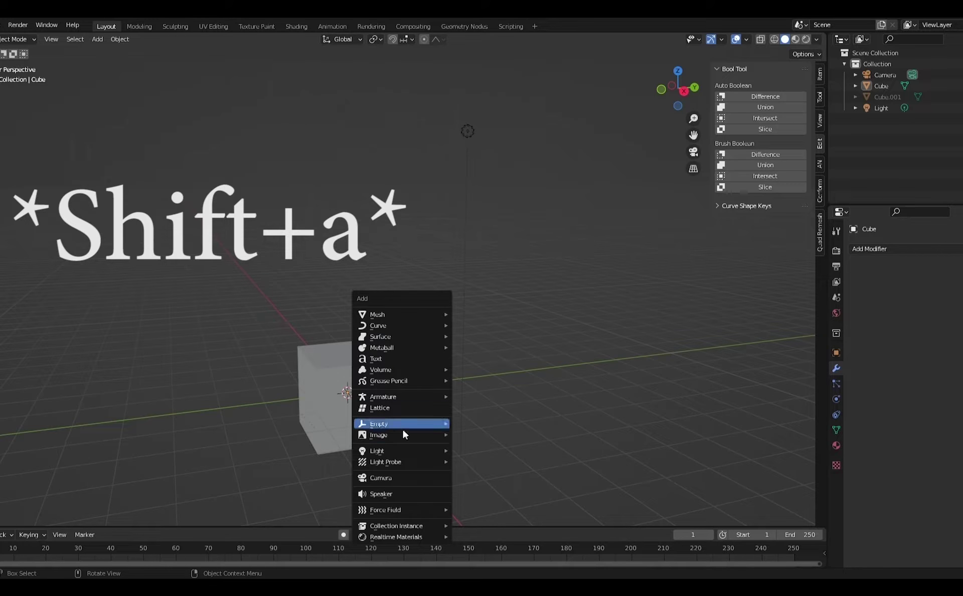
pyautogui.moveTo(406, 314)
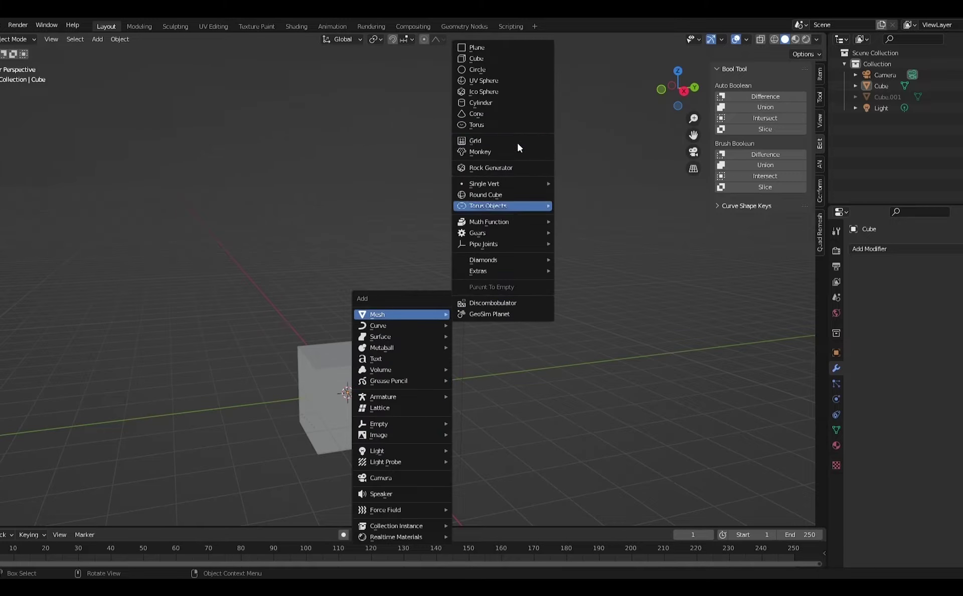
pyautogui.click(472, 52)
# Scale the plane into a long narrow strip, by about 7.83 along Y and about 0.44 along X.
pyautogui.moveTo(471, 56); pyautogui.dragTo(446, 231, button='middle')
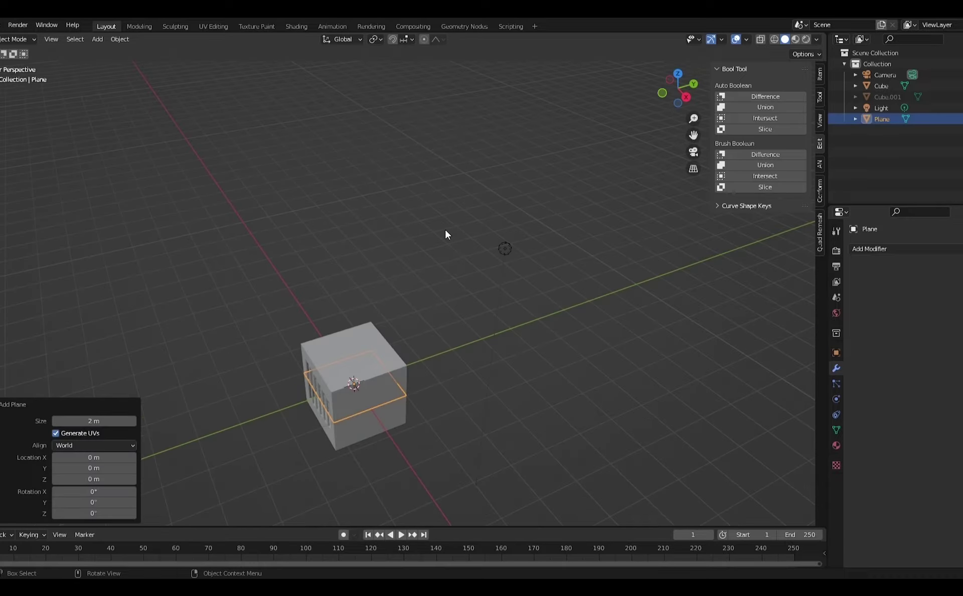
pyautogui.press('s')
pyautogui.press('y')
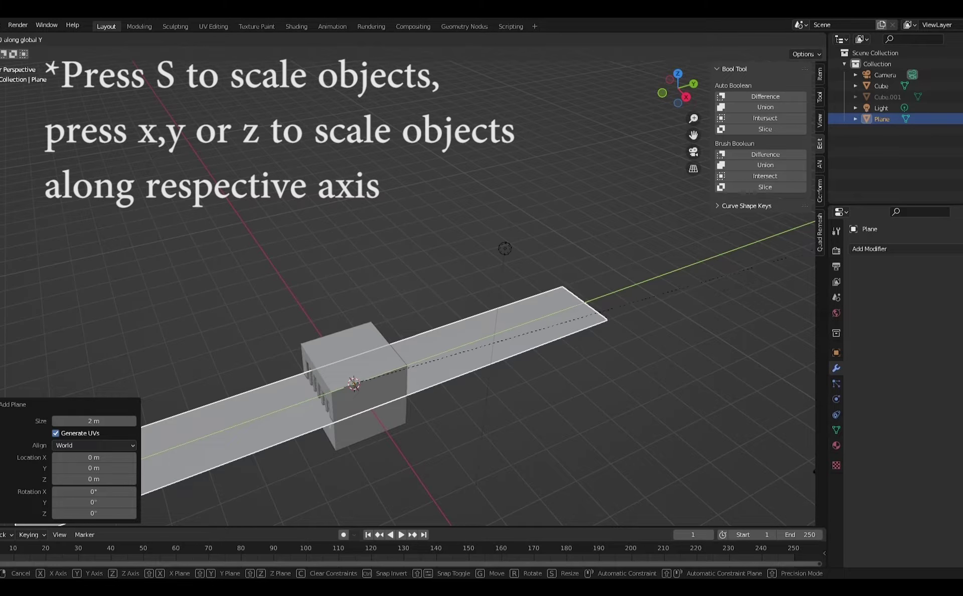
pyautogui.click(584, 458)
pyautogui.keyDown('shift'); pyautogui.moveTo(381, 433); pyautogui.dragTo(459, 355, button='middle'); pyautogui.keyUp('shift')
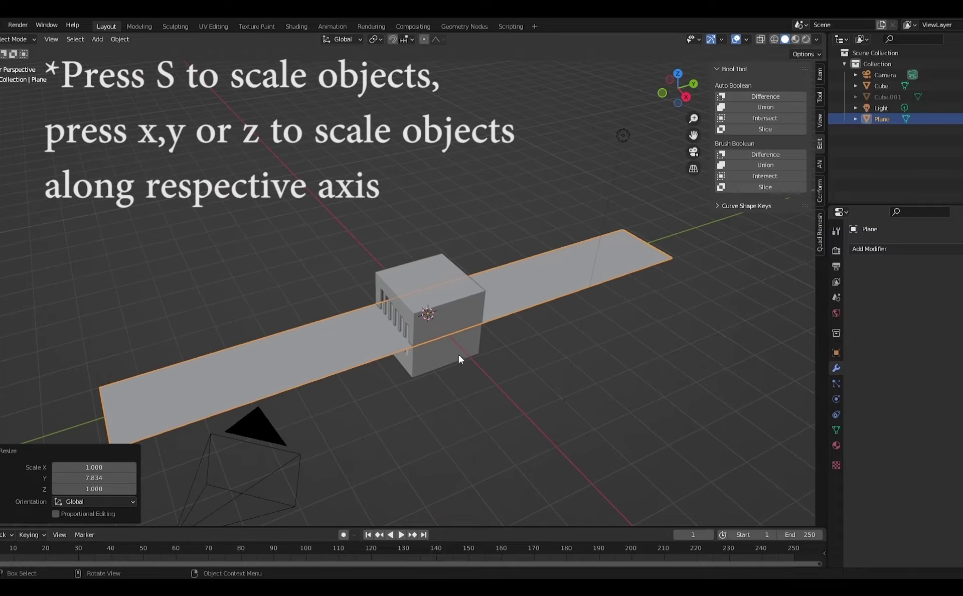
pyautogui.press('s')
pyautogui.press('x')
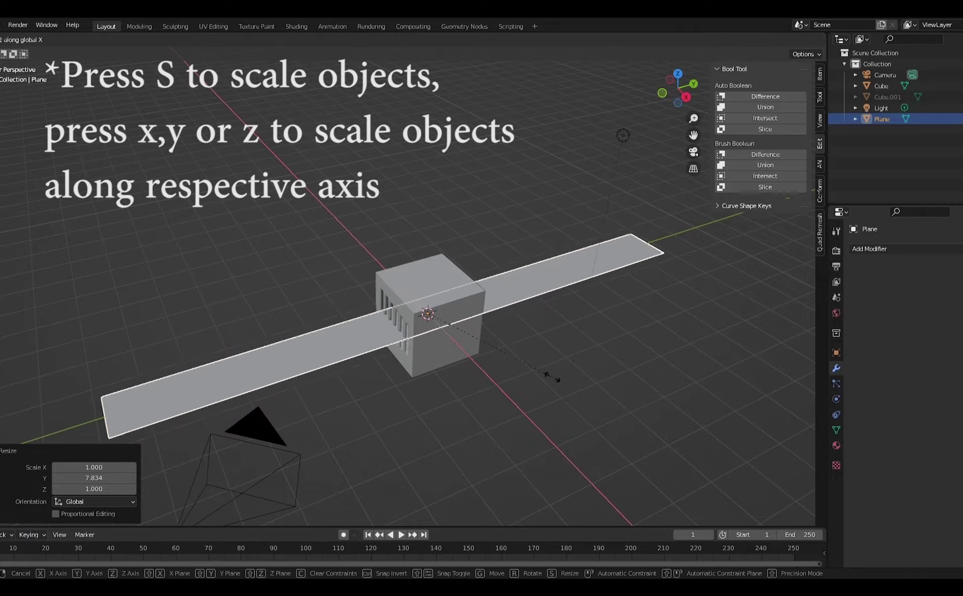
pyautogui.click(503, 364)
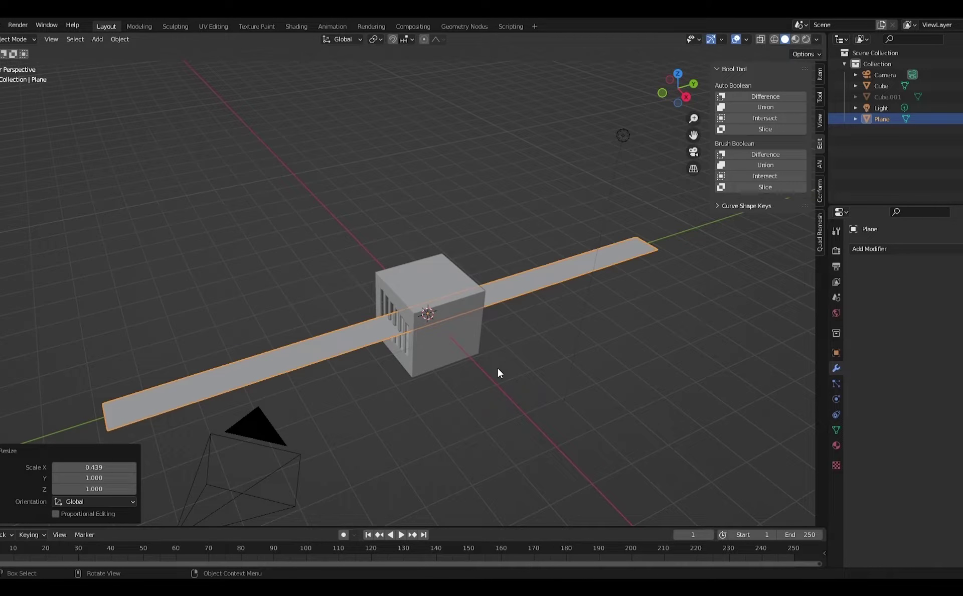
# Rotate the strip about 70.6° around the global X axis and, in camera view, about 31.8° around global Z.
pyautogui.press('r')
pyautogui.press('x')
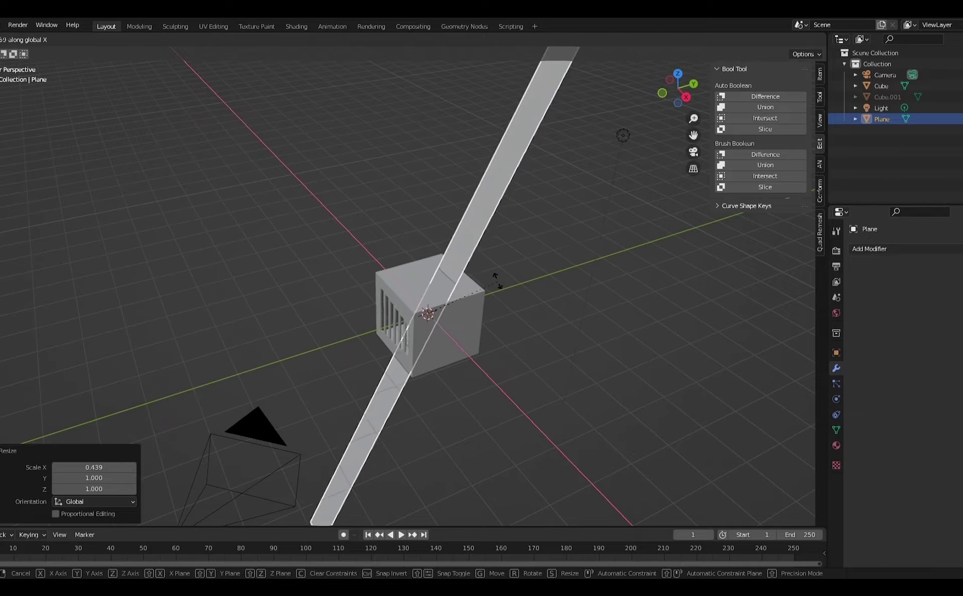
pyautogui.click(487, 275)
pyautogui.click(692, 153)
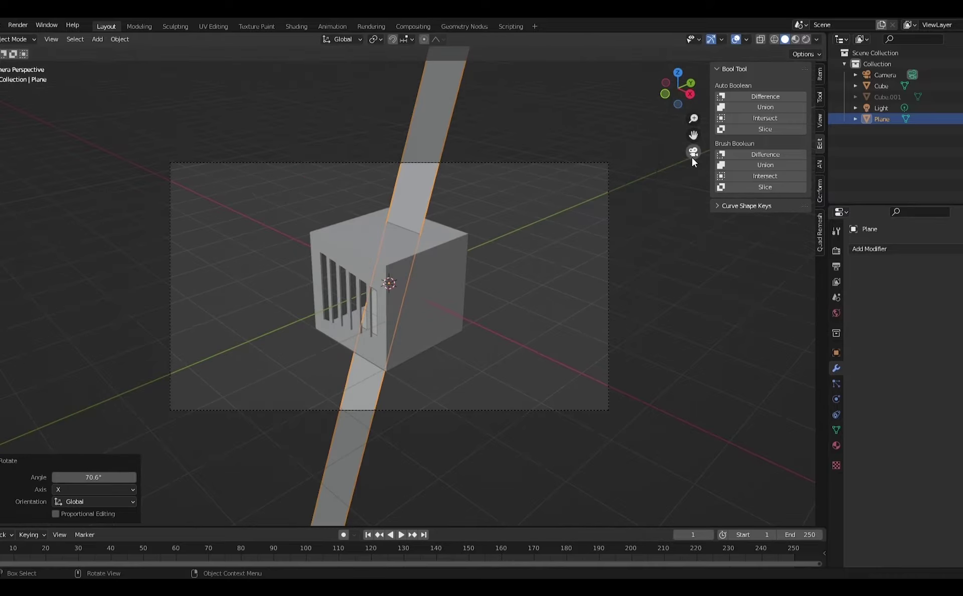
pyautogui.press('r')
pyautogui.press('z')
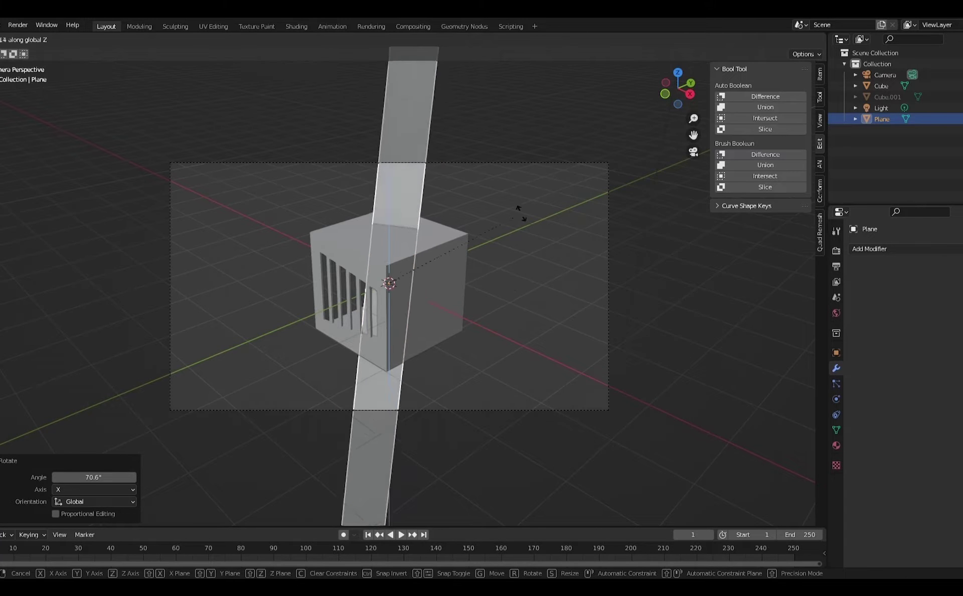
pyautogui.click(505, 209)
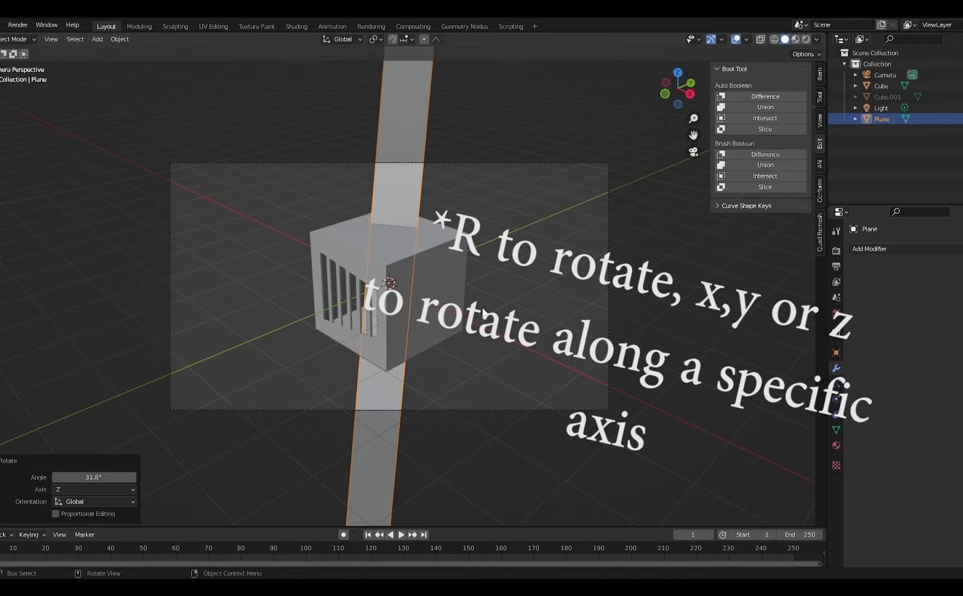
# Move the strip behind the cube with Z locked, by about -3.66 m in X and 4.28 m in Y.
pyautogui.press('g')
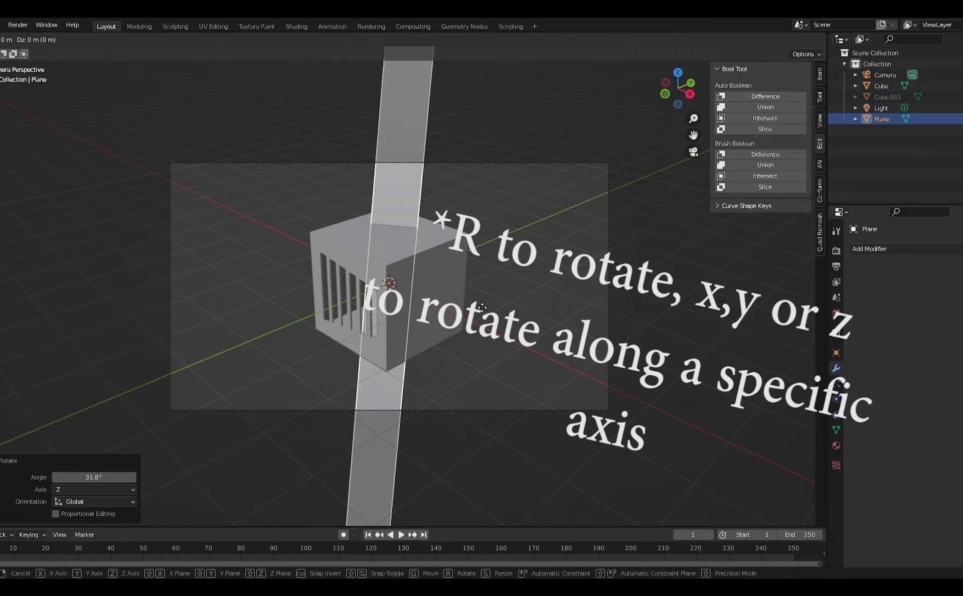
pyautogui.press('z')
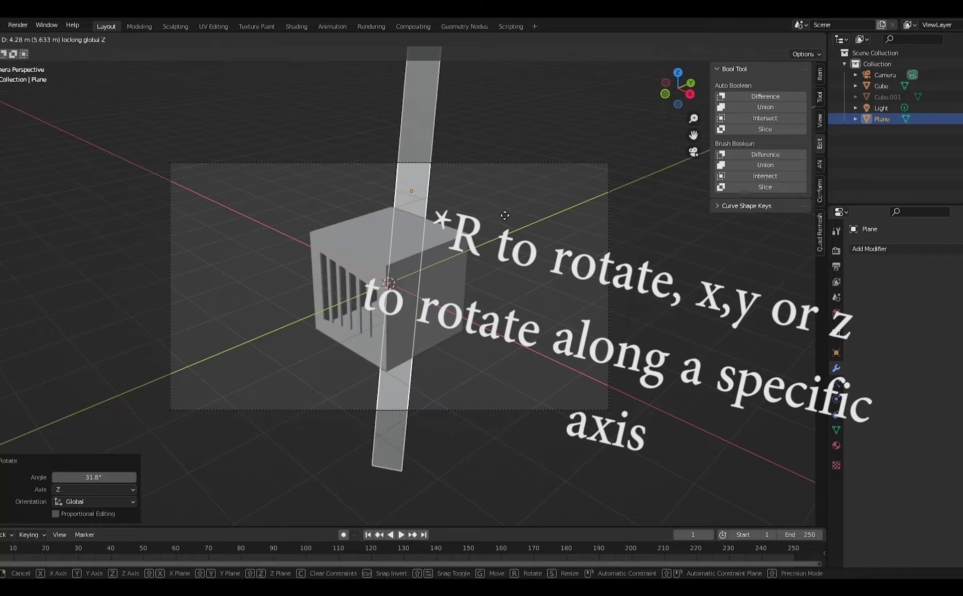
pyautogui.click(504, 215)
pyautogui.click(693, 152)
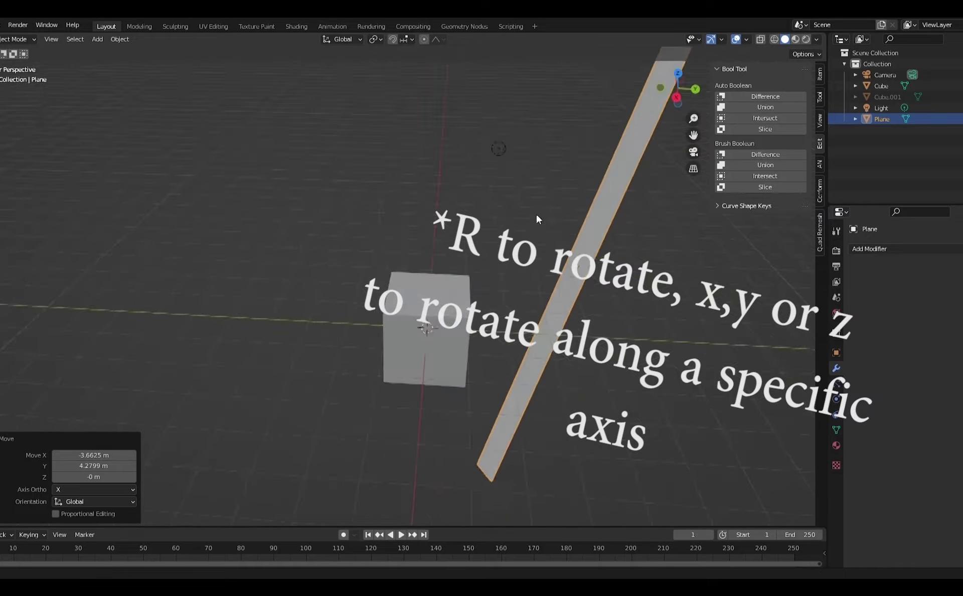
# Set the transform orientation to Local and apply the strip's scale.
pyautogui.moveTo(537, 216); pyautogui.dragTo(583, 207, button='middle')
pyautogui.click(343, 39)
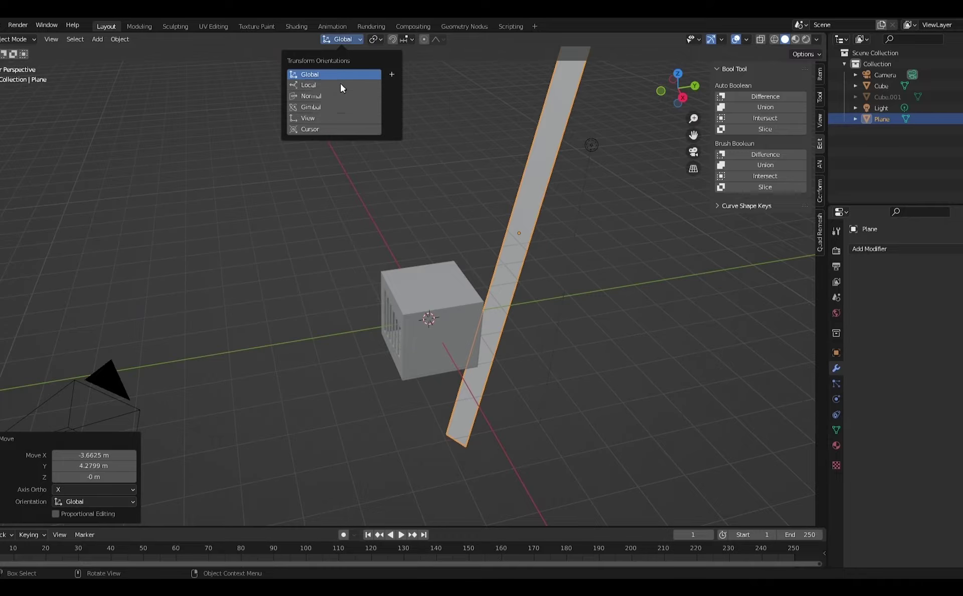
pyautogui.click(315, 86)
pyautogui.moveTo(504, 248); pyautogui.dragTo(547, 218, button='middle')
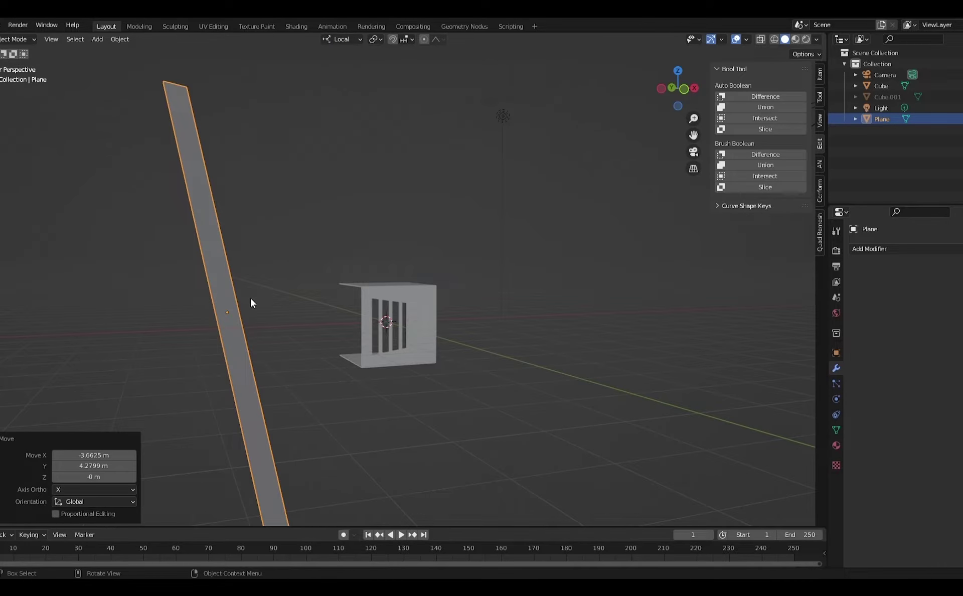
pyautogui.hotkey('ctrl', 'a')
pyautogui.click(190, 302)
pyautogui.moveTo(276, 315); pyautogui.dragTo(332, 270, button='middle')
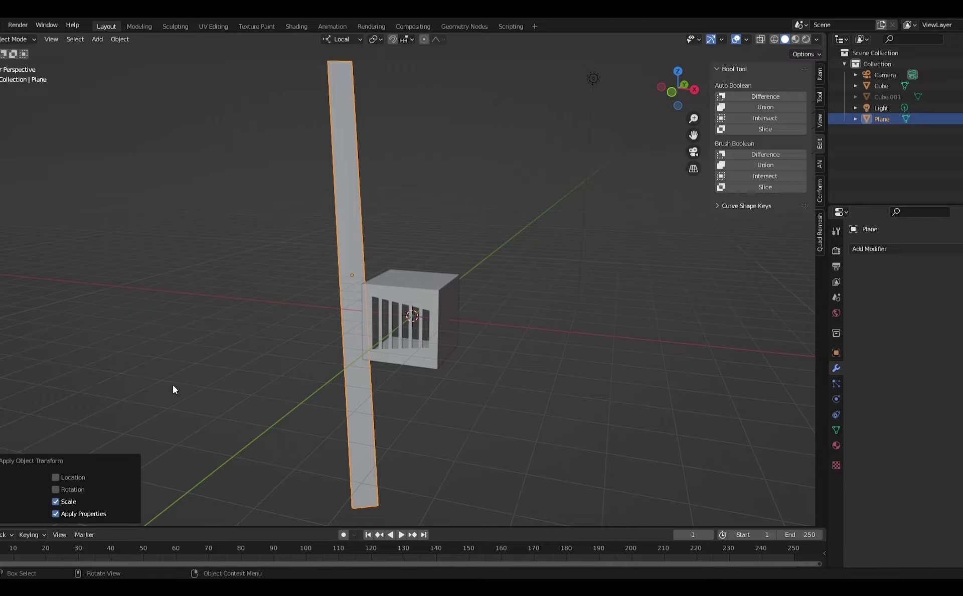
pyautogui.moveTo(132, 451); pyautogui.dragTo(394, 259, button='middle')
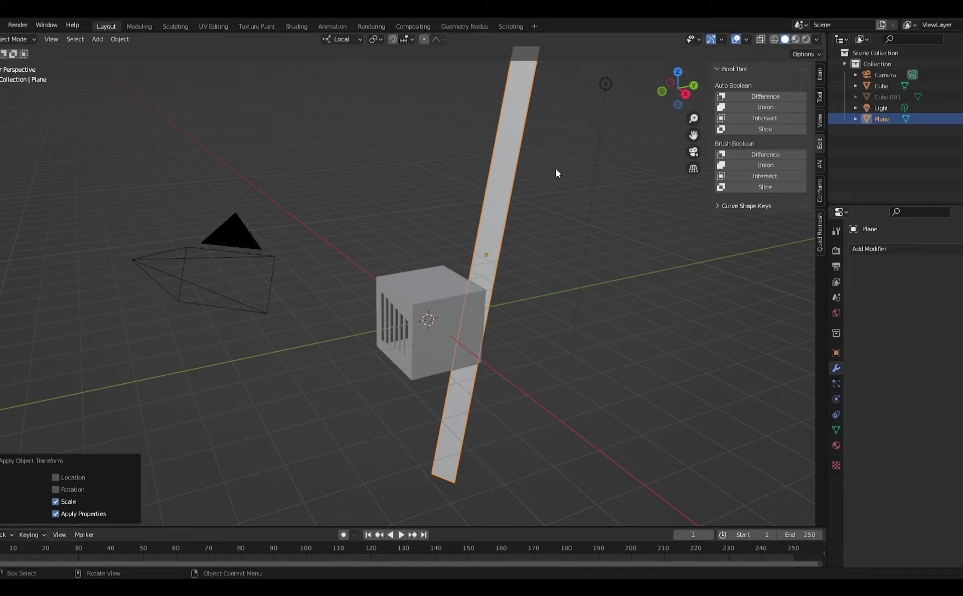
# In camera view, move the strip about 5.66 m along its local X axis, past the frame's edge.
pyautogui.click(698, 155)
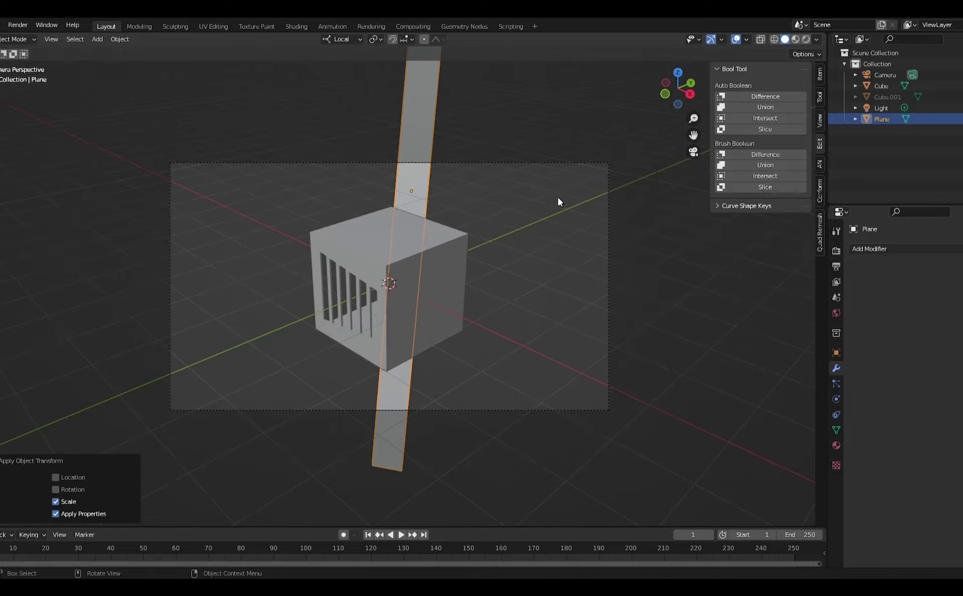
pyautogui.click(693, 152)
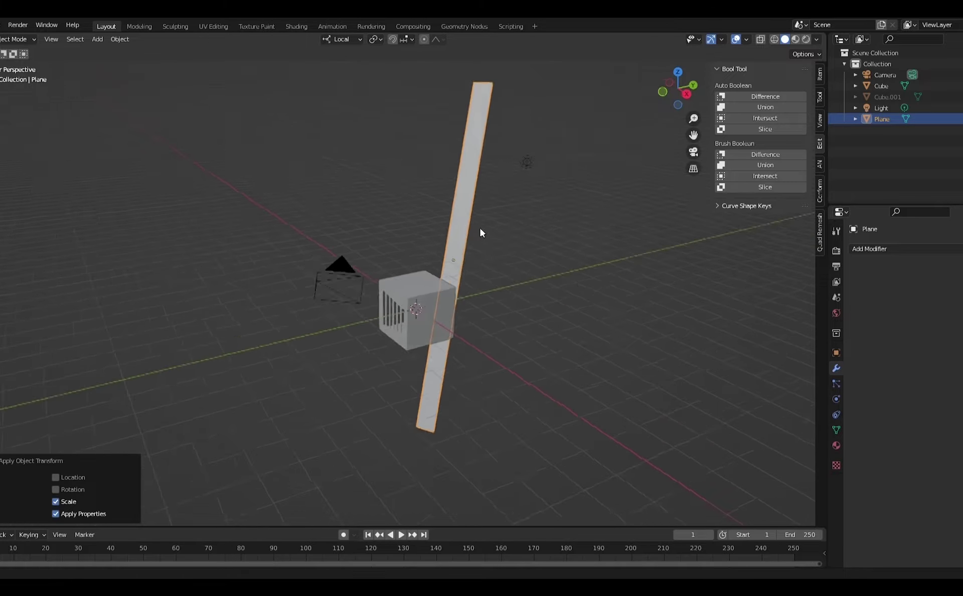
pyautogui.click(697, 155)
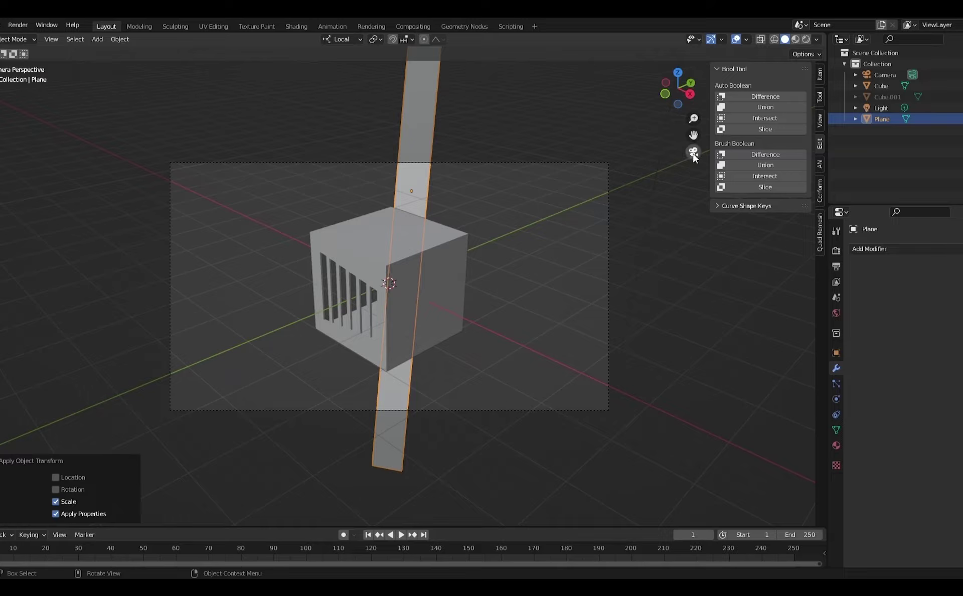
pyautogui.press('g')
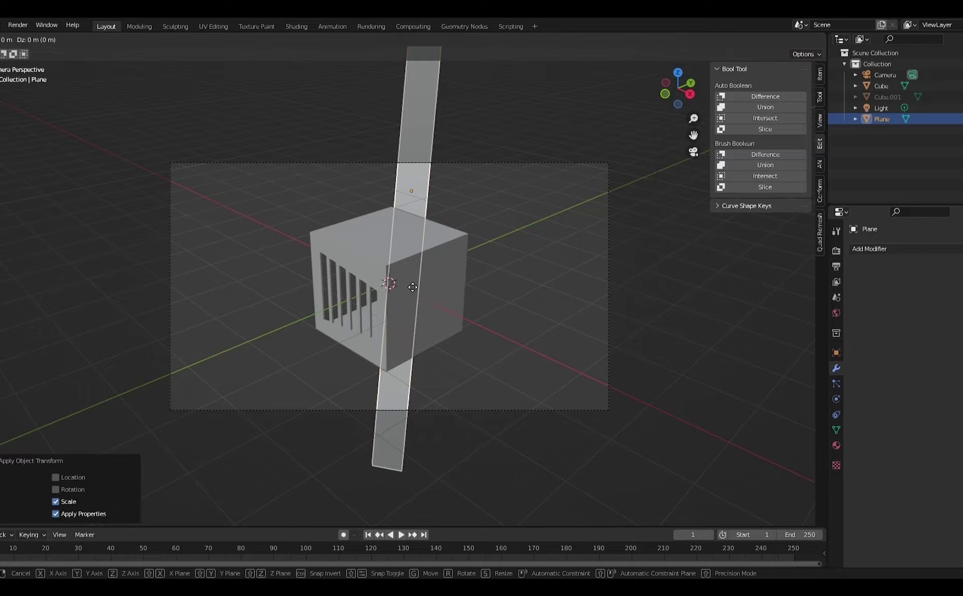
pyautogui.press('x')
pyautogui.press('x')
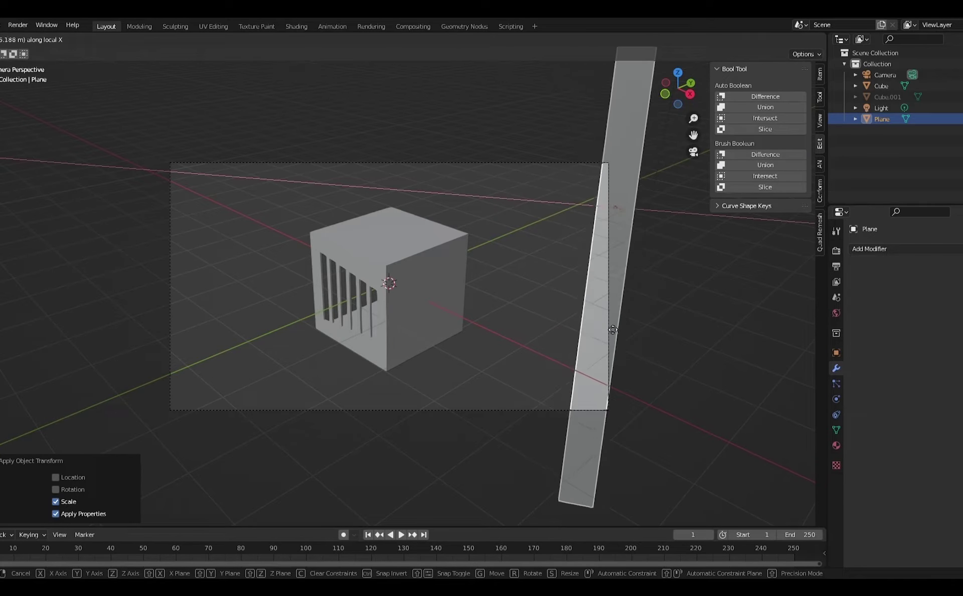
pyautogui.click(632, 336)
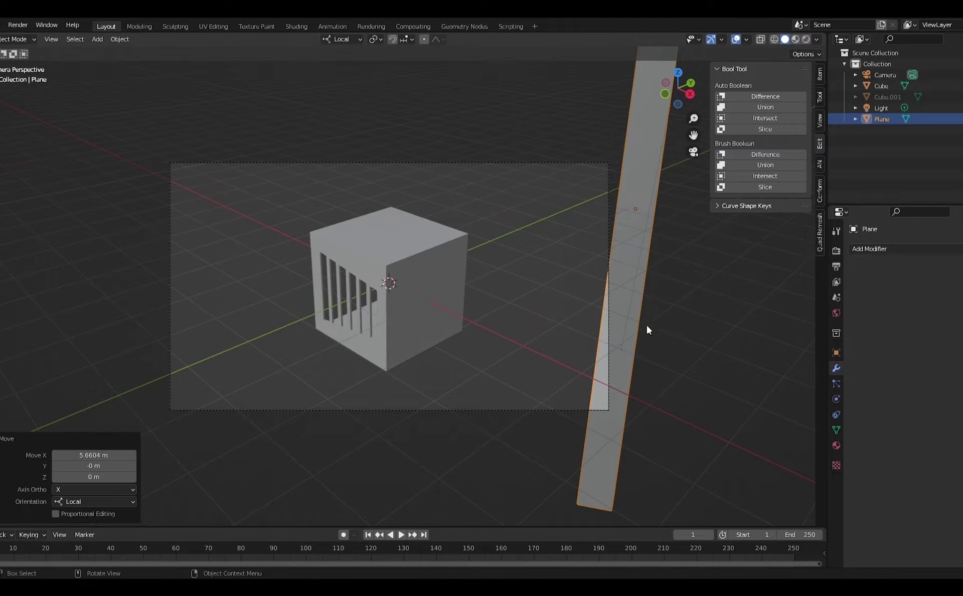
# Add an Array modifier to the strip with a count of 6 and a relative X offset factor of -1.000.
pyautogui.click(897, 248)
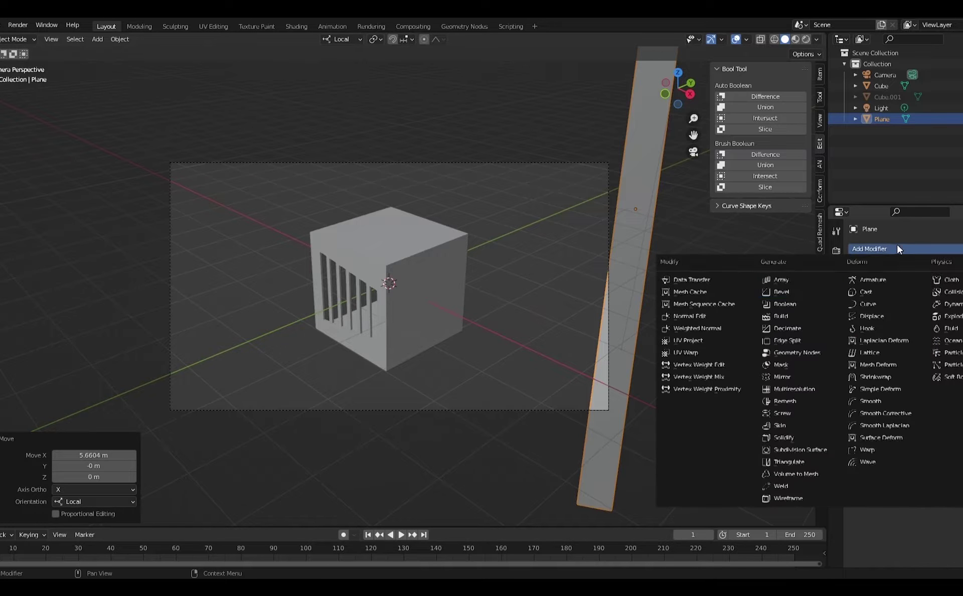
pyautogui.click(783, 279)
pyautogui.moveTo(949, 333); pyautogui.dragTo(856, 334)
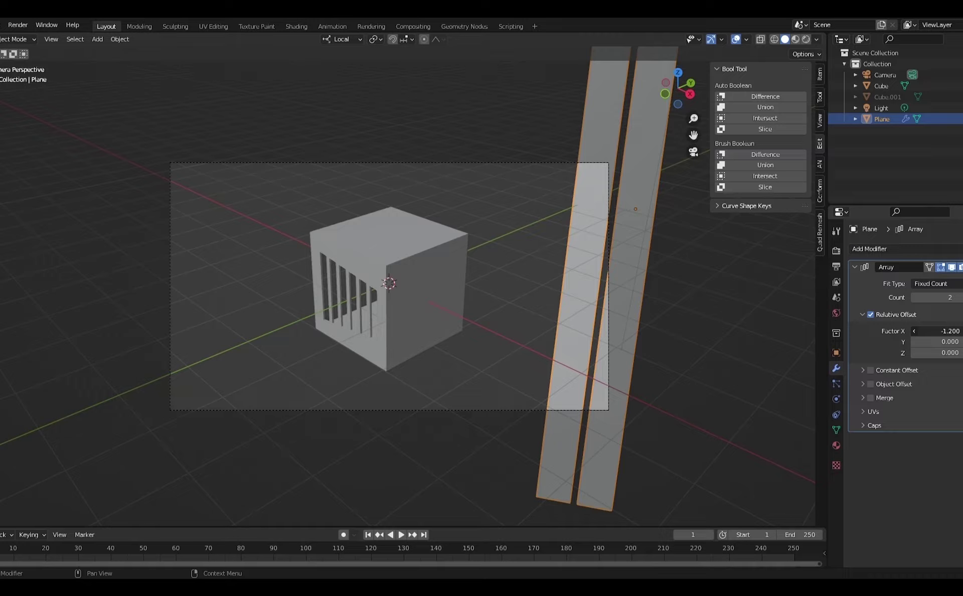
pyautogui.moveTo(948, 331); pyautogui.dragTo(958, 331)
pyautogui.click(961, 298)
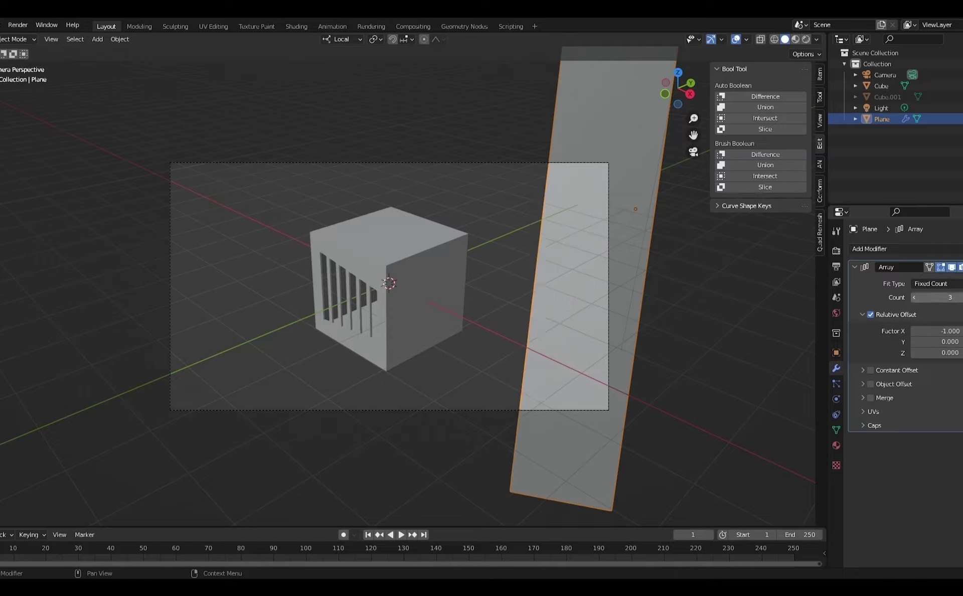
pyautogui.click(961, 297)
pyautogui.click(960, 297)
pyautogui.click(961, 297)
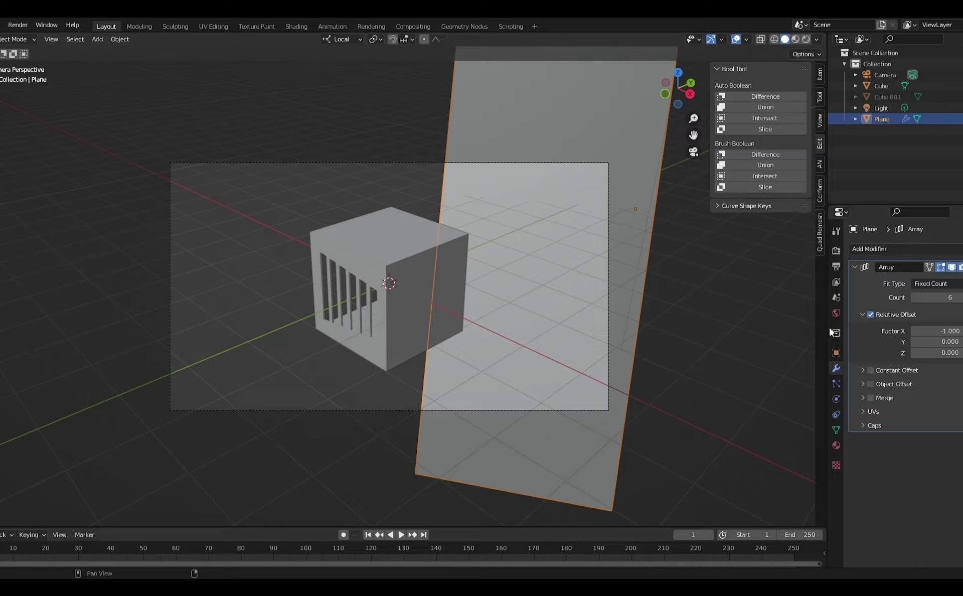
# Apply the strip's Array modifier and enter Edit Mode on the resulting plane.
pyautogui.click(962, 268)
pyautogui.click(954, 280)
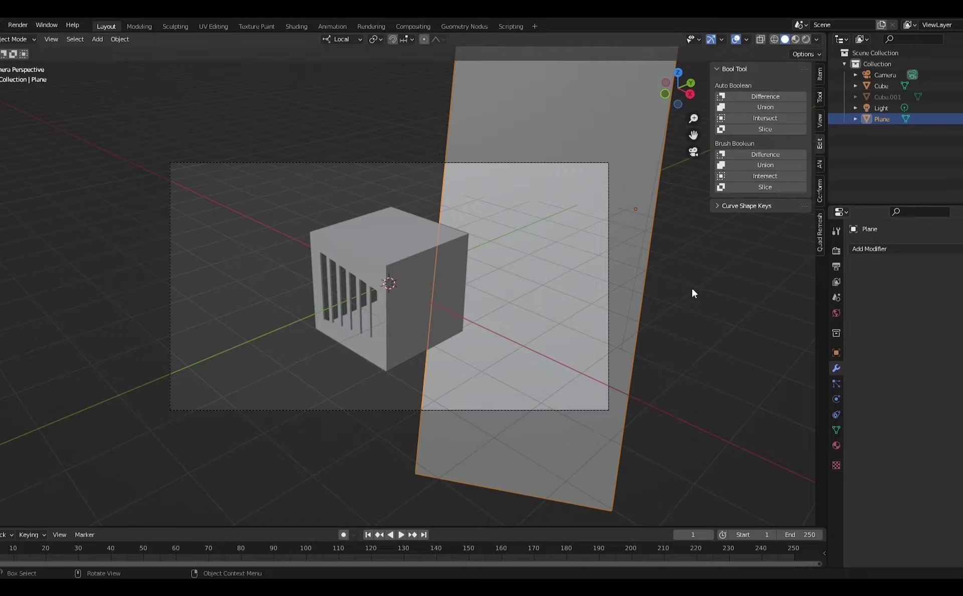
pyautogui.press('Tab')
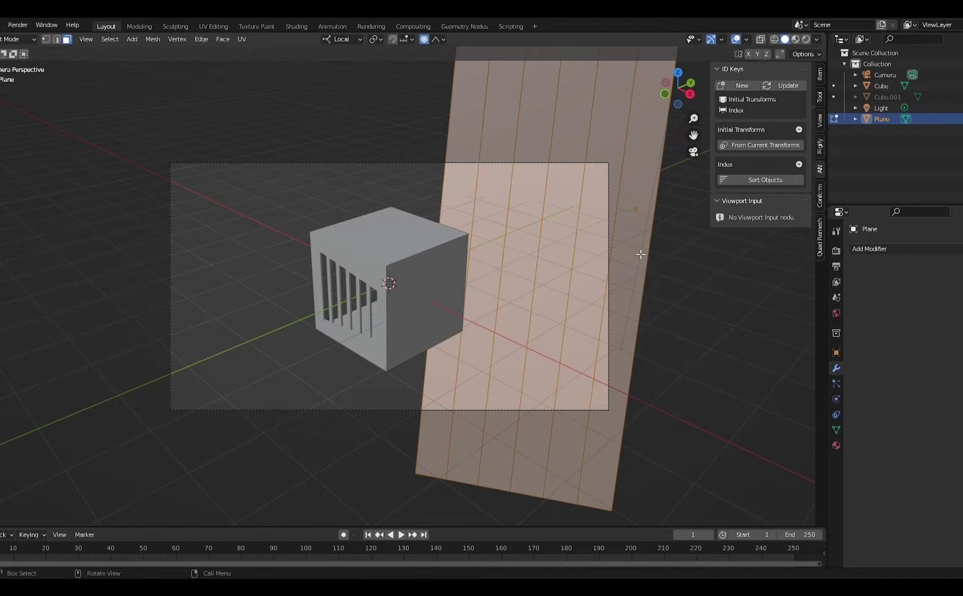
# Separate the strip mesh into individual objects by loose parts and return to Object Mode.
pyautogui.press('p')
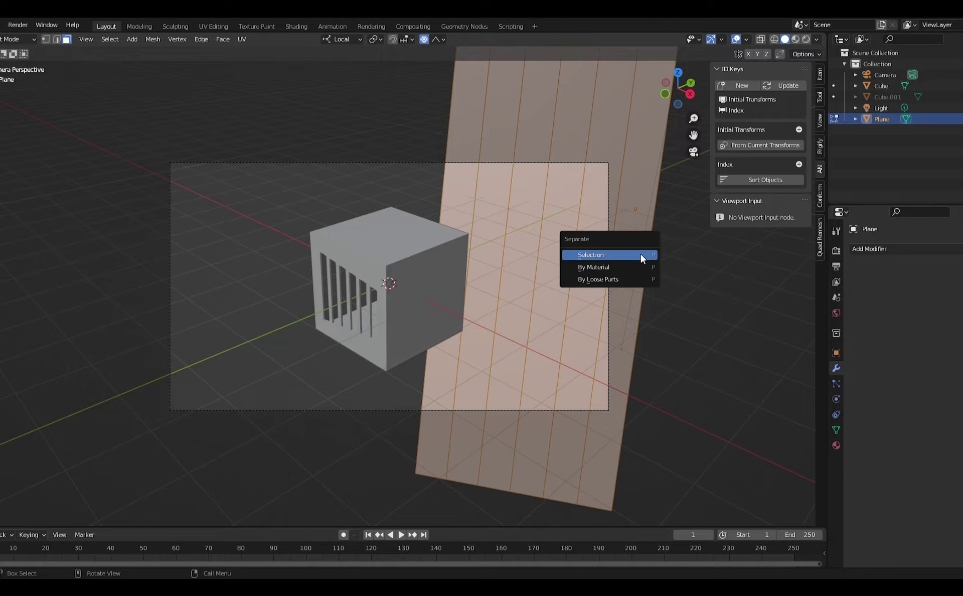
pyautogui.click(620, 278)
pyautogui.press('Tab')
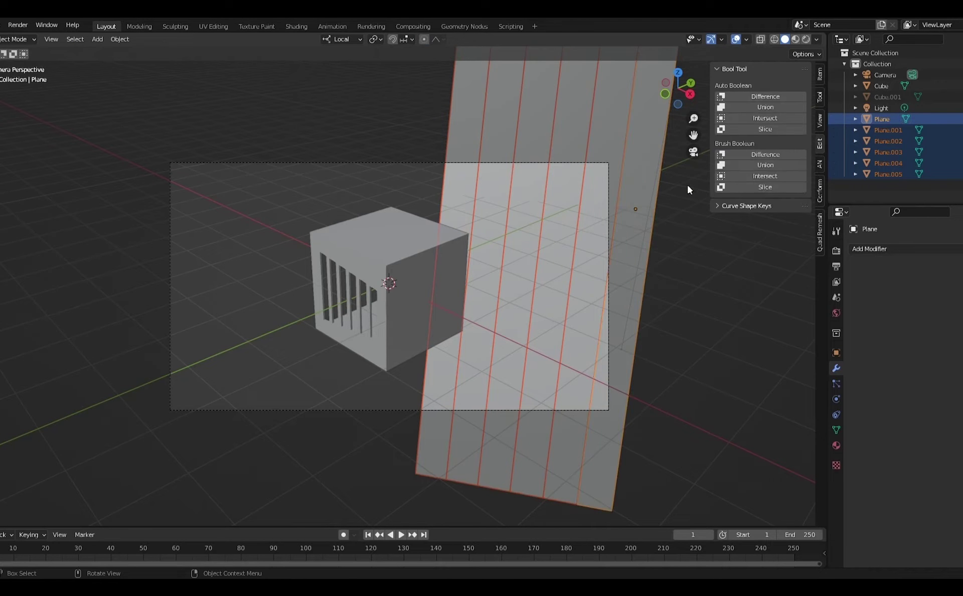
# Leave the camera view, switch to the Shading workspace and create a new material on the active strip.
pyautogui.click(692, 153)
pyautogui.keyDown('shift'); pyautogui.moveTo(589, 265); pyautogui.dragTo(567, 287, button='middle'); pyautogui.keyUp('shift')
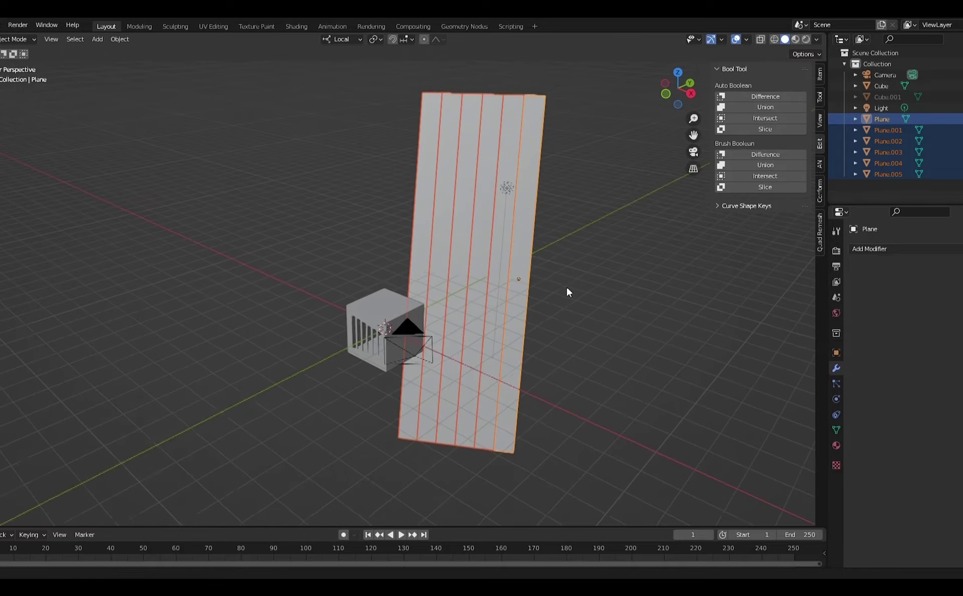
pyautogui.scroll(3, 559, 285)
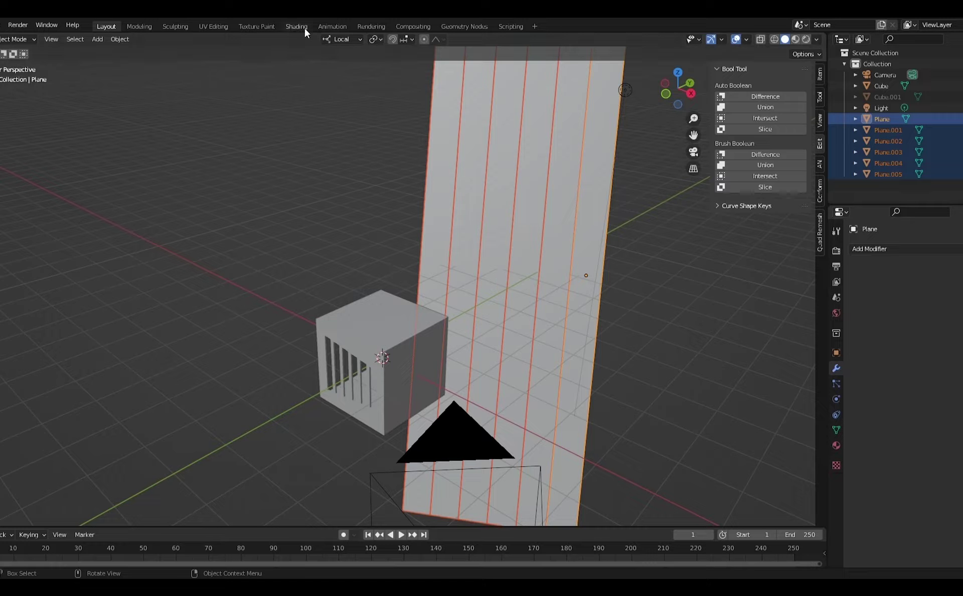
pyautogui.click(837, 250)
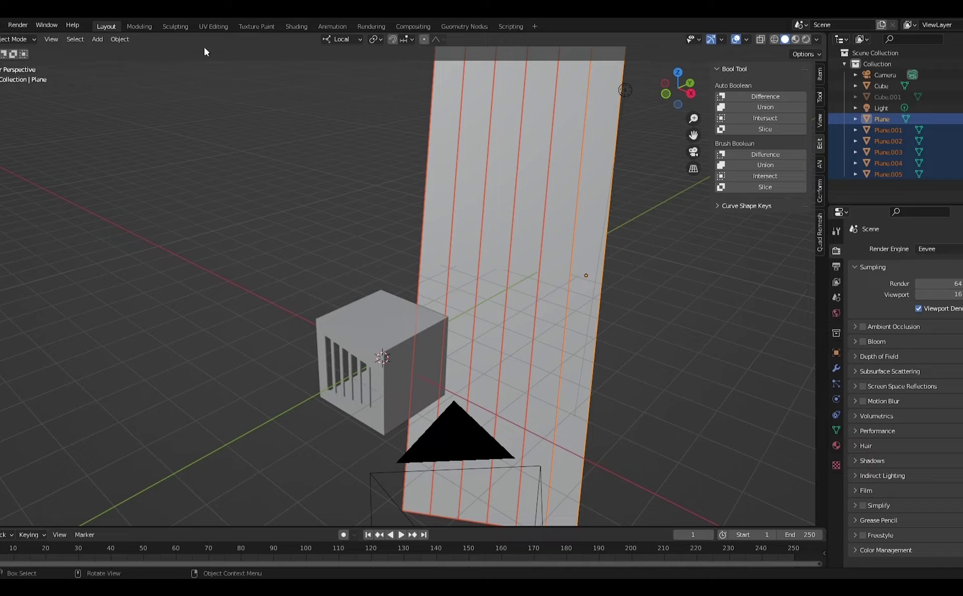
pyautogui.click(300, 28)
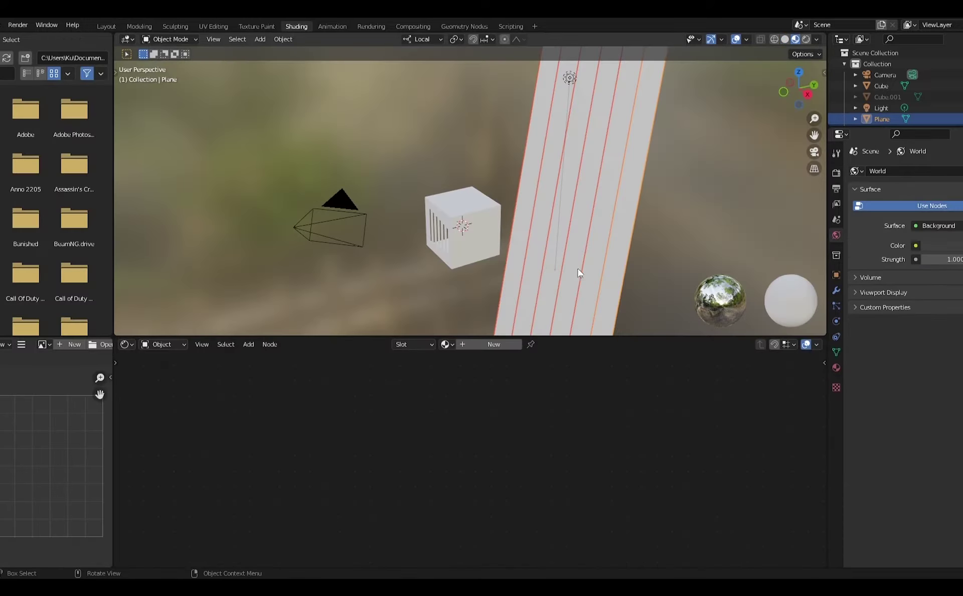
pyautogui.keyDown('shift'); pyautogui.moveTo(578, 270); pyautogui.dragTo(478, 252, button='middle'); pyautogui.keyUp('shift')
pyautogui.scroll(3, 479, 256)
pyautogui.click(494, 345)
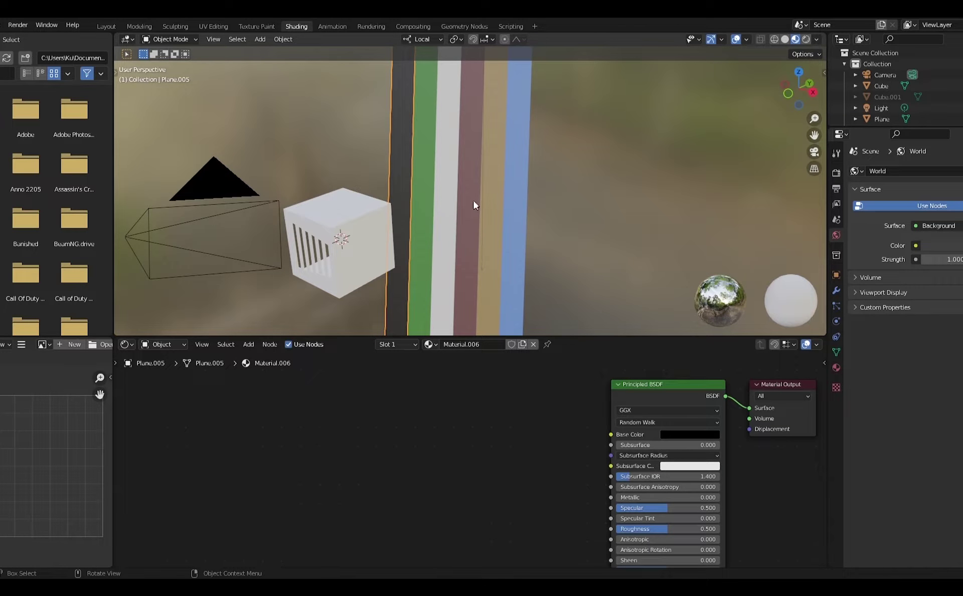
# Check the materials of the coloured strips one by one, ending with the blue strip selected.
pyautogui.click(509, 198)
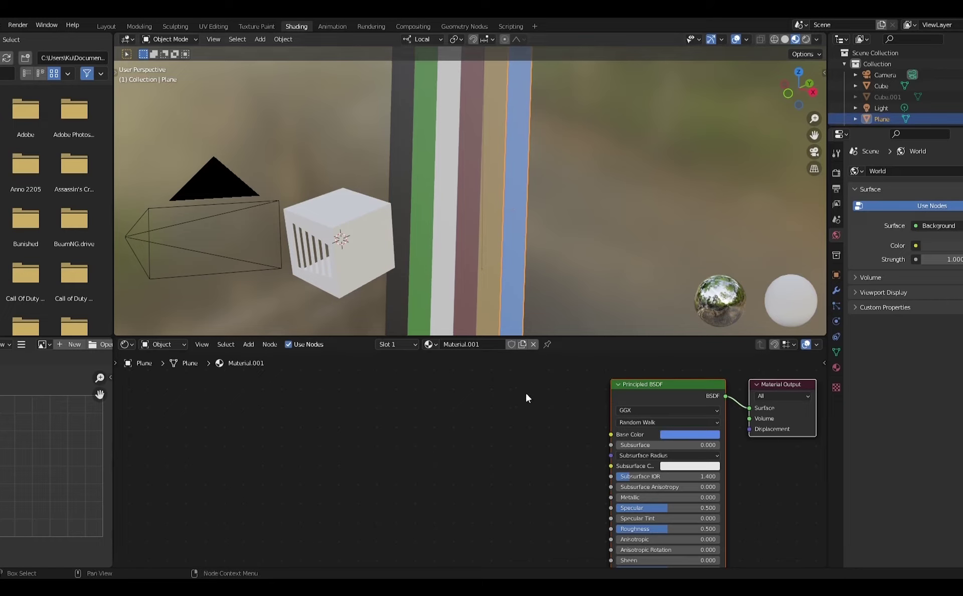
pyautogui.click(409, 170)
pyautogui.click(491, 183)
pyautogui.click(510, 184)
pyautogui.click(468, 180)
pyautogui.click(446, 182)
pyautogui.click(396, 174)
pyautogui.click(509, 186)
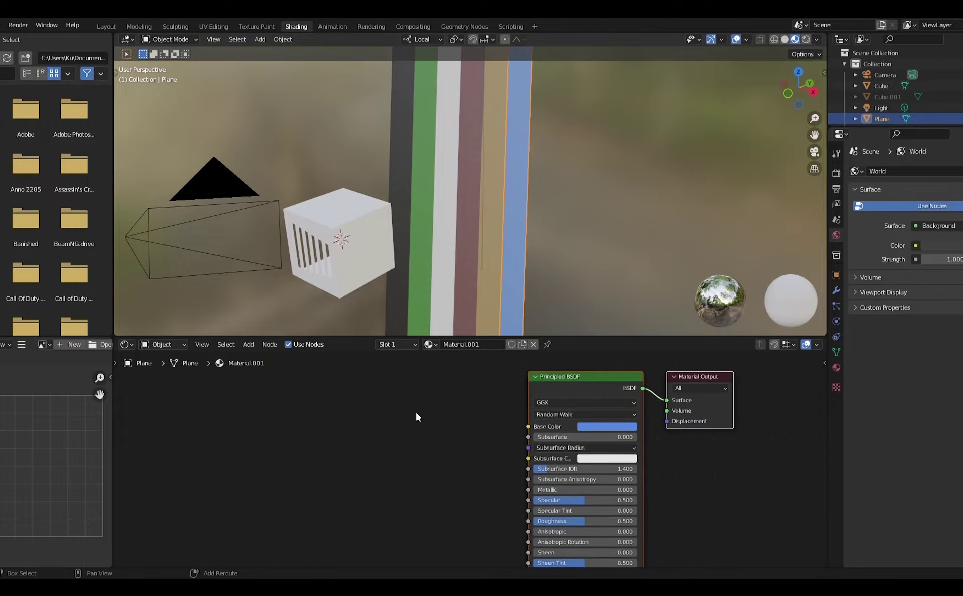
# Add a Noise Texture node and a ColorRamp node to the blue strip's material.
pyautogui.hotkey('shift', 'a')
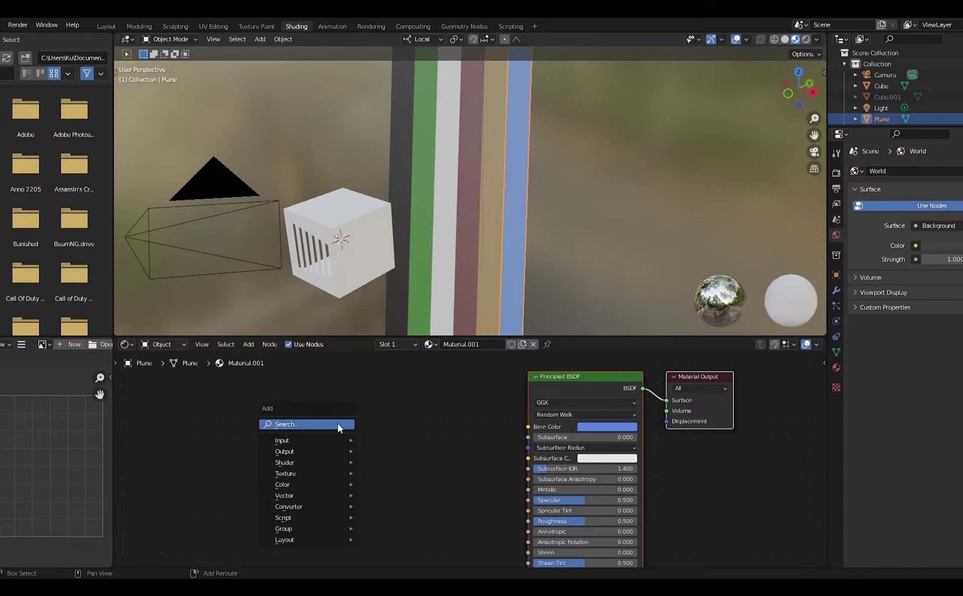
pyautogui.moveTo(321, 470)
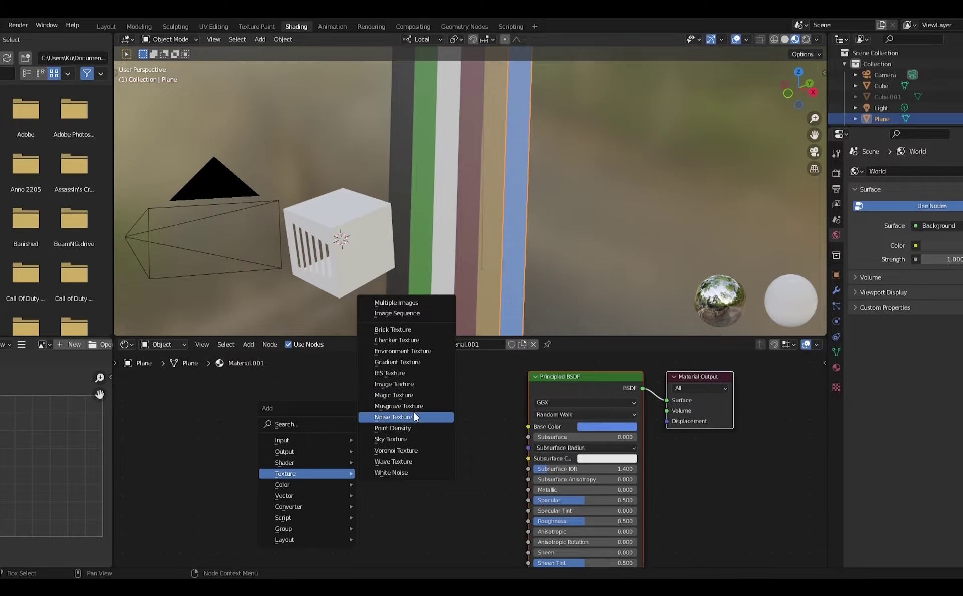
pyautogui.click(414, 413)
pyautogui.click(309, 409)
pyautogui.hotkey('shift', 'a')
pyautogui.moveTo(423, 484)
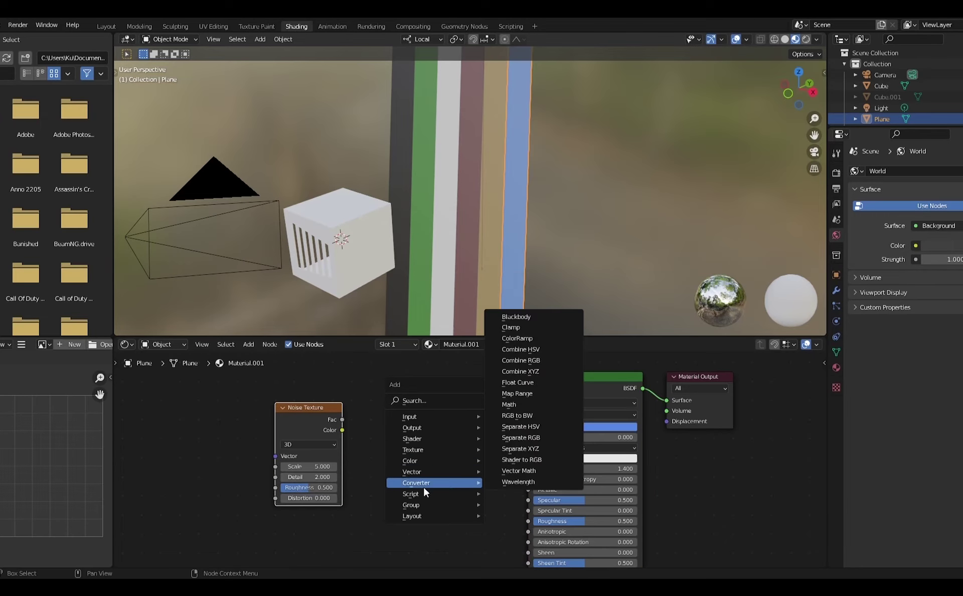
pyautogui.click(519, 338)
pyautogui.click(435, 442)
# Link the noise Color to the ColorRamp's Fac and the ramp's Color to Base Color, spacing the nodes apart.
pyautogui.moveTo(342, 430); pyautogui.dragTo(377, 484)
pyautogui.moveTo(497, 408); pyautogui.dragTo(527, 428)
pyautogui.moveTo(445, 395); pyautogui.dragTo(415, 408)
pyautogui.moveTo(313, 408); pyautogui.dragTo(173, 396)
pyautogui.click(359, 420)
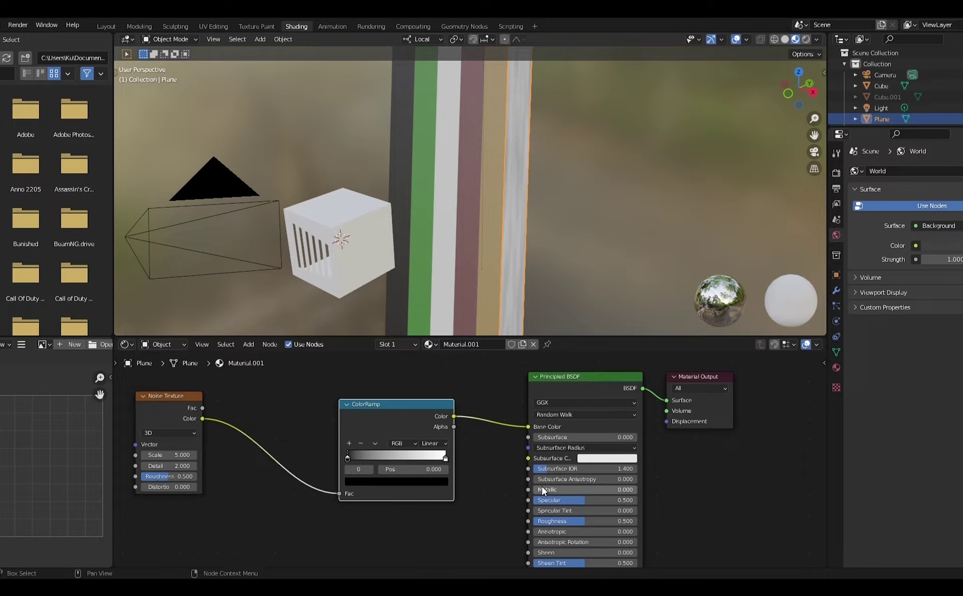
# Try a MixRGB node between ColorRamp and Base Color, with the ramp driving Fac and Color1 set to black.
pyautogui.hotkey('shift', 'a')
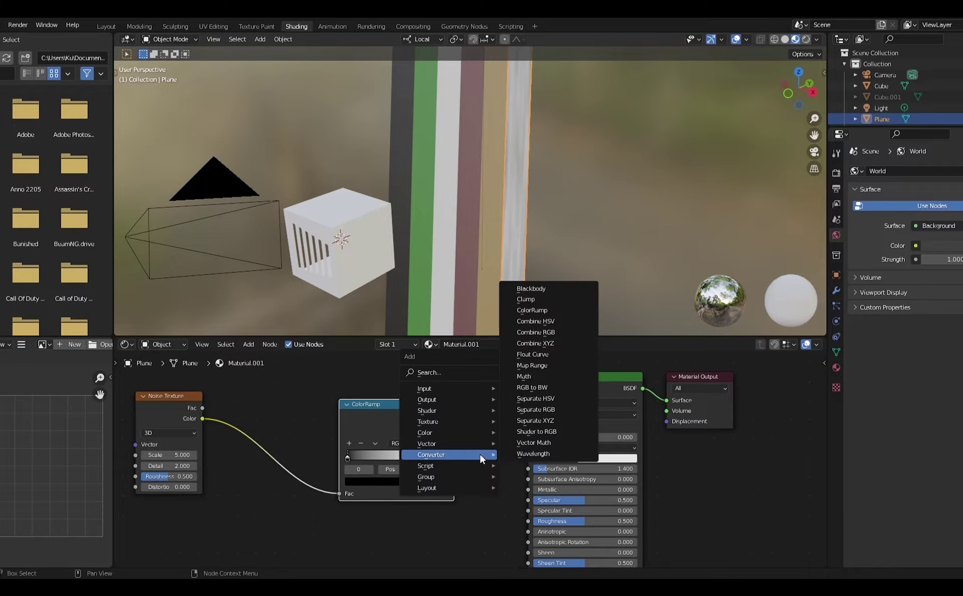
pyautogui.moveTo(438, 433)
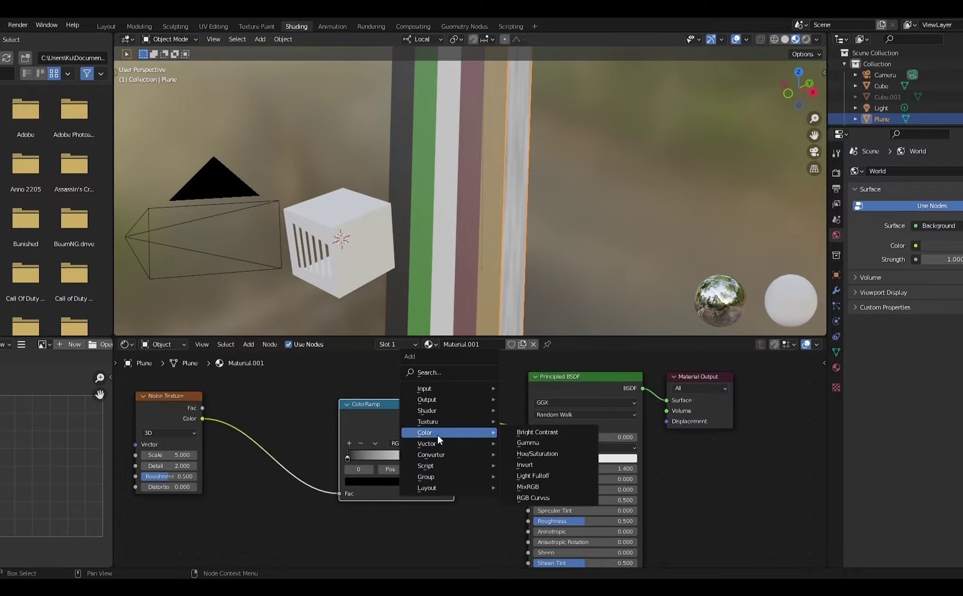
pyautogui.click(527, 487)
pyautogui.click(484, 455)
pyautogui.moveTo(493, 467); pyautogui.dragTo(492, 455)
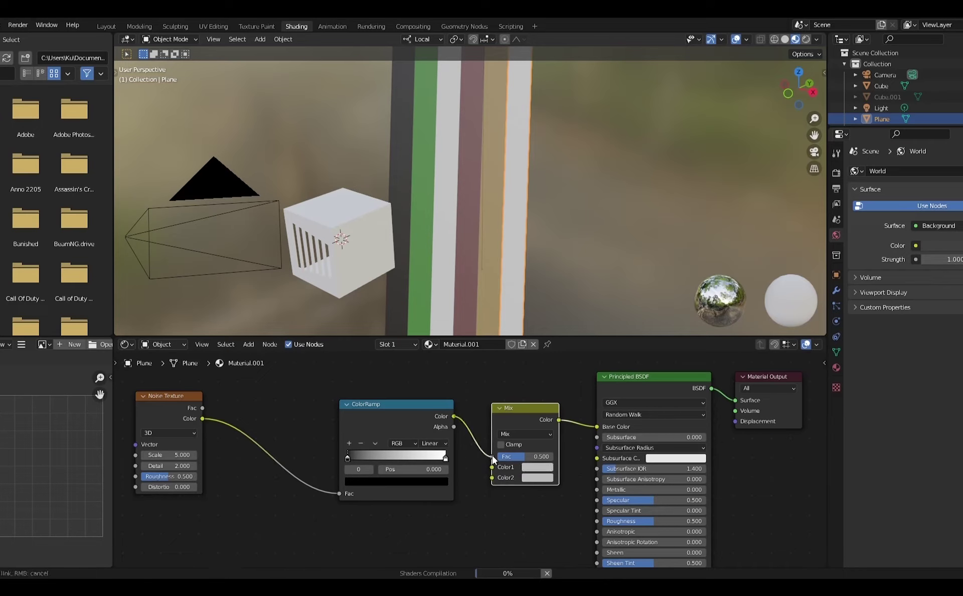
pyautogui.click(529, 469)
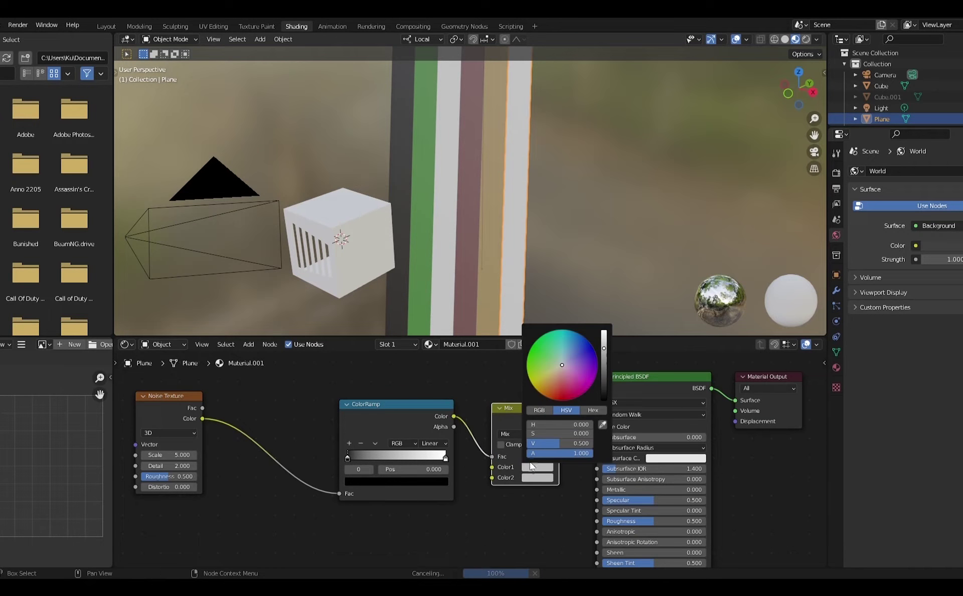
pyautogui.moveTo(605, 354); pyautogui.dragTo(604, 399)
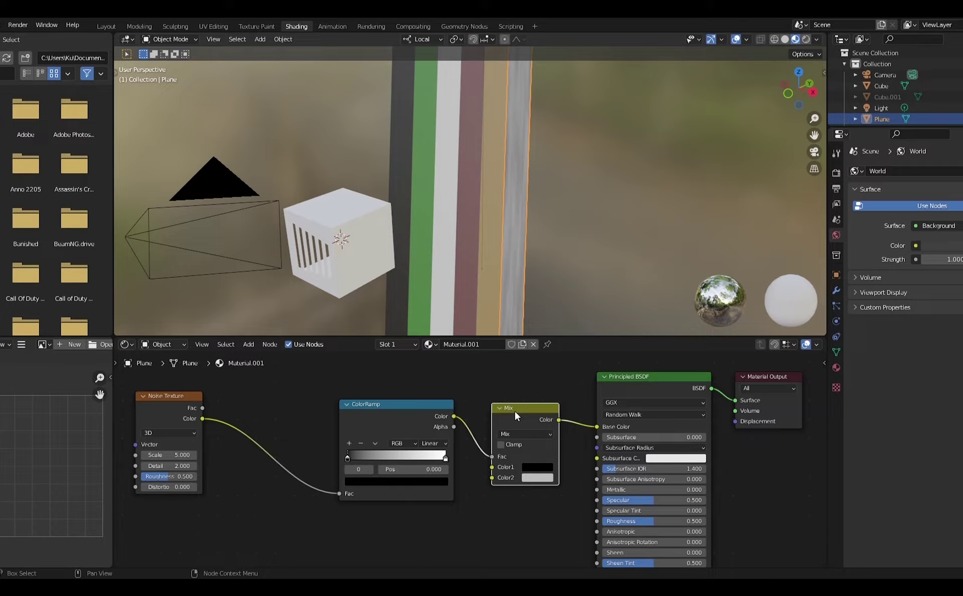
# Delete the Mix node and reconnect the ColorRamp's Color directly to Base Color.
pyautogui.press('x')
pyautogui.moveTo(454, 417); pyautogui.dragTo(597, 426)
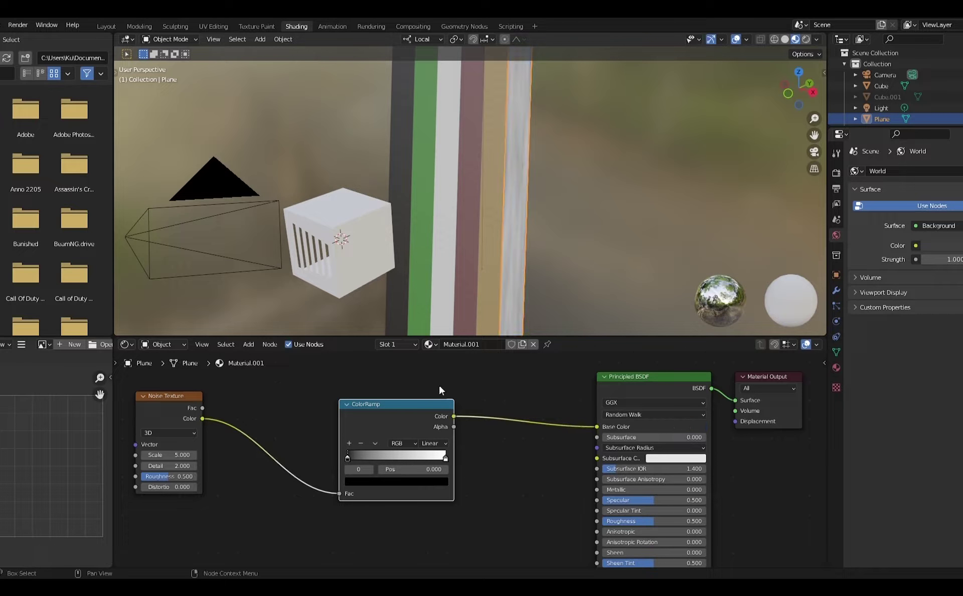
# Set the ColorRamp's white end stop to a light cyan.
pyautogui.click(445, 457)
pyautogui.click(435, 482)
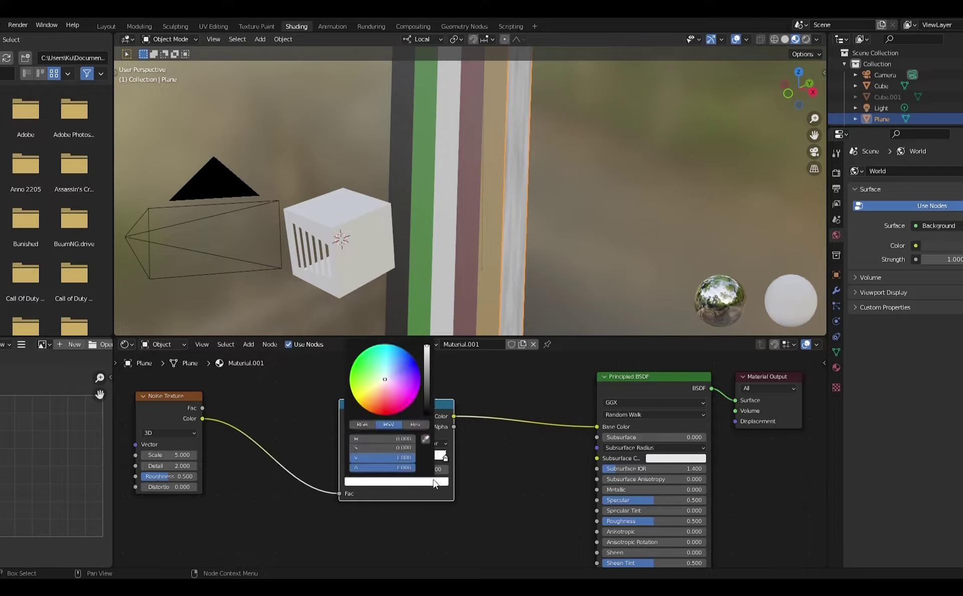
pyautogui.click(394, 371)
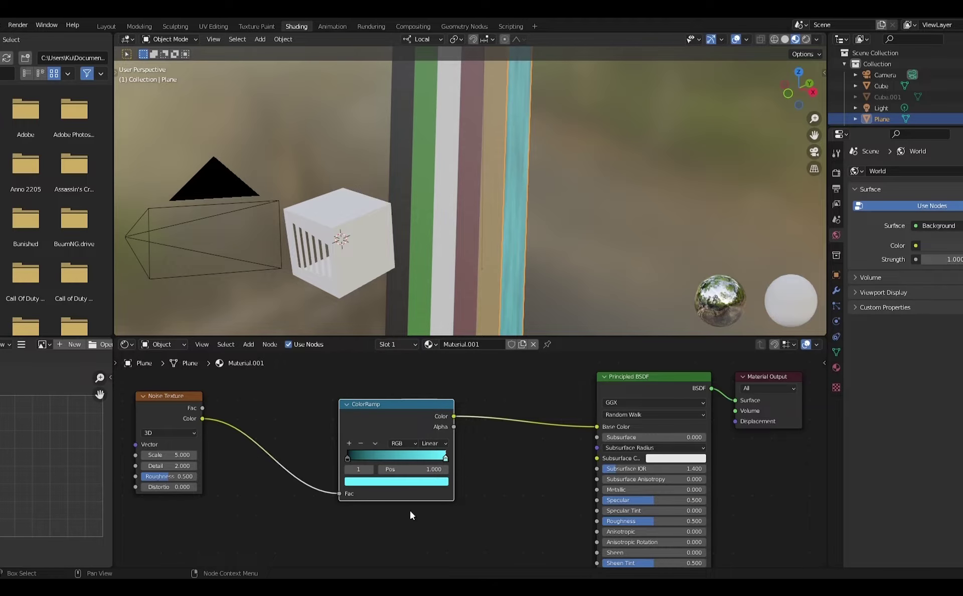
# Add linked Texture Coordinate and Mapping nodes in front of the Noise Texture.
pyautogui.moveTo(410, 511); pyautogui.dragTo(539, 528, button='middle')
pyautogui.press('i')
pyautogui.click(542, 261)
pyautogui.click(289, 425)
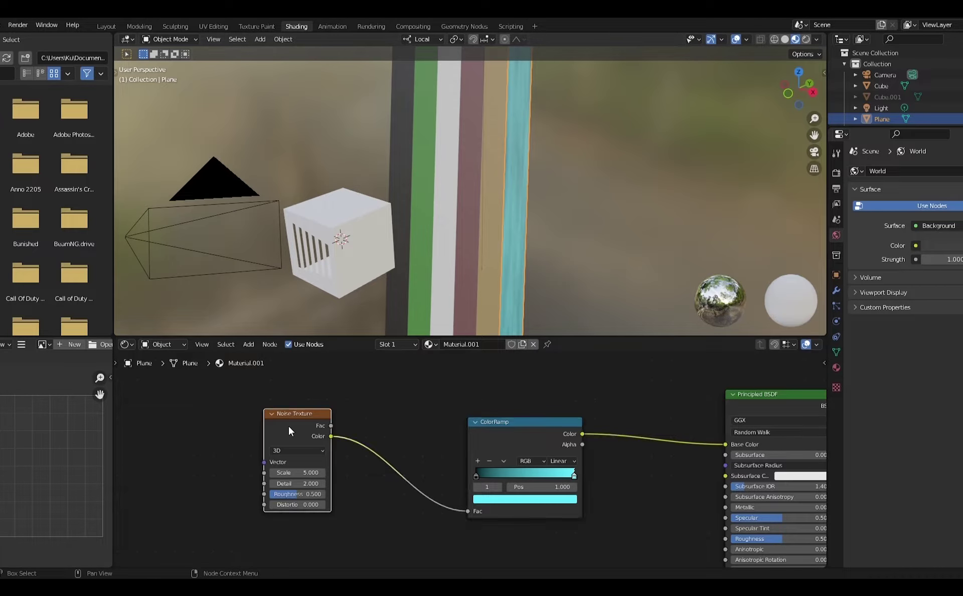
pyautogui.hotkey('ctrl', 't')
pyautogui.moveTo(363, 427); pyautogui.dragTo(461, 422, button='middle')
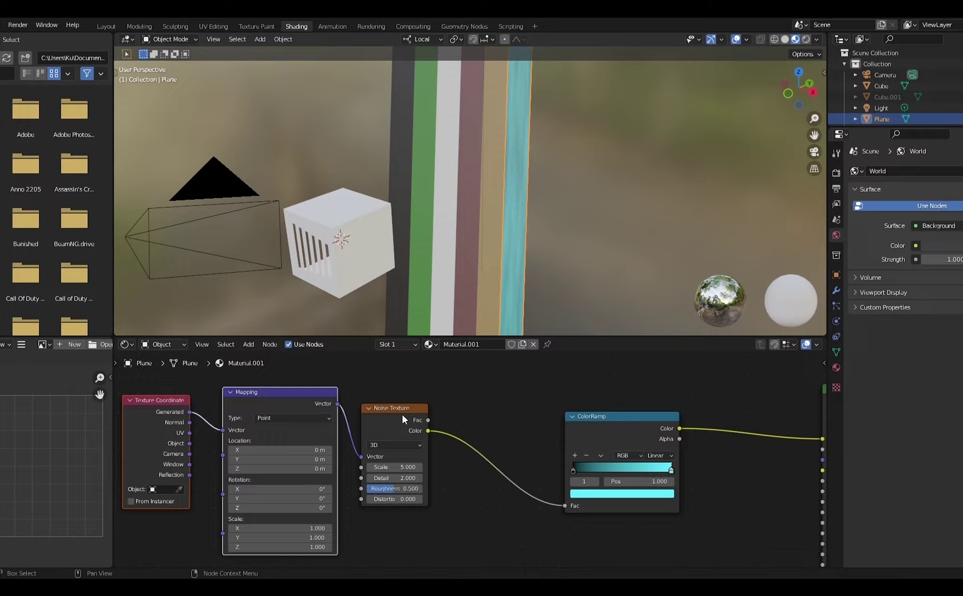
pyautogui.click(385, 424)
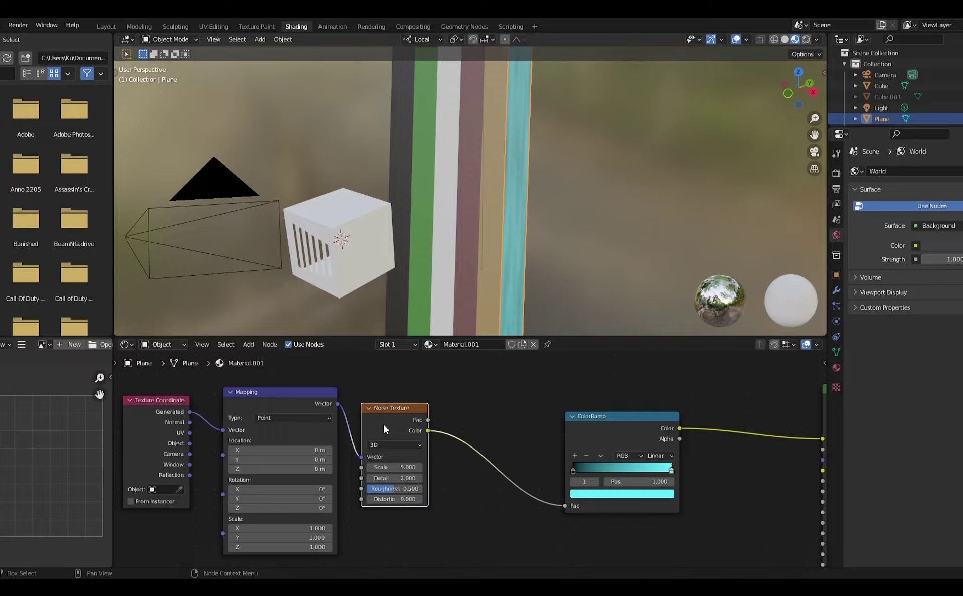
pyautogui.hotkey('ctrl', 'z')
pyautogui.moveTo(338, 414); pyautogui.dragTo(373, 406, button='middle')
pyautogui.moveTo(505, 416); pyautogui.dragTo(522, 426, button='middle')
pyautogui.click(506, 420)
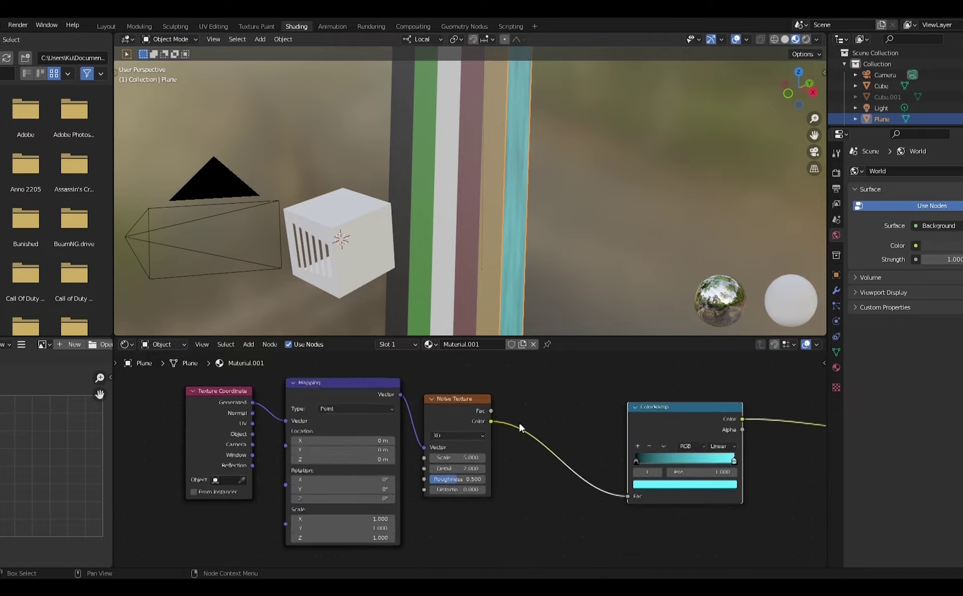
# Try a Z scale of 0 in the Mapping node, with the Z location at 0 m.
pyautogui.moveTo(339, 537); pyautogui.dragTo(270, 537)
pyautogui.click(339, 535)
pyautogui.write('0')
pyautogui.press('Return')
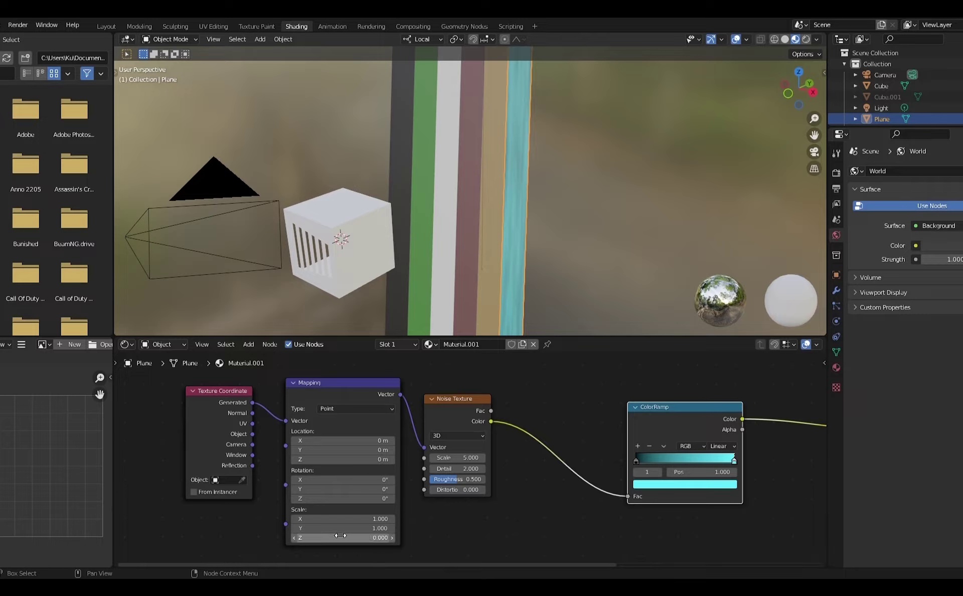
pyautogui.moveTo(344, 459)
pyautogui.mouseDown()
pyautogui.moveTo(372, 459)
pyautogui.moveTo(340, 461)
pyautogui.mouseUp()
pyautogui.click(340, 461)
pyautogui.write('0')
pyautogui.press('Return')
pyautogui.moveTo(355, 537); pyautogui.dragTo(357, 537)
pyautogui.click(357, 537)
pyautogui.press('Return')
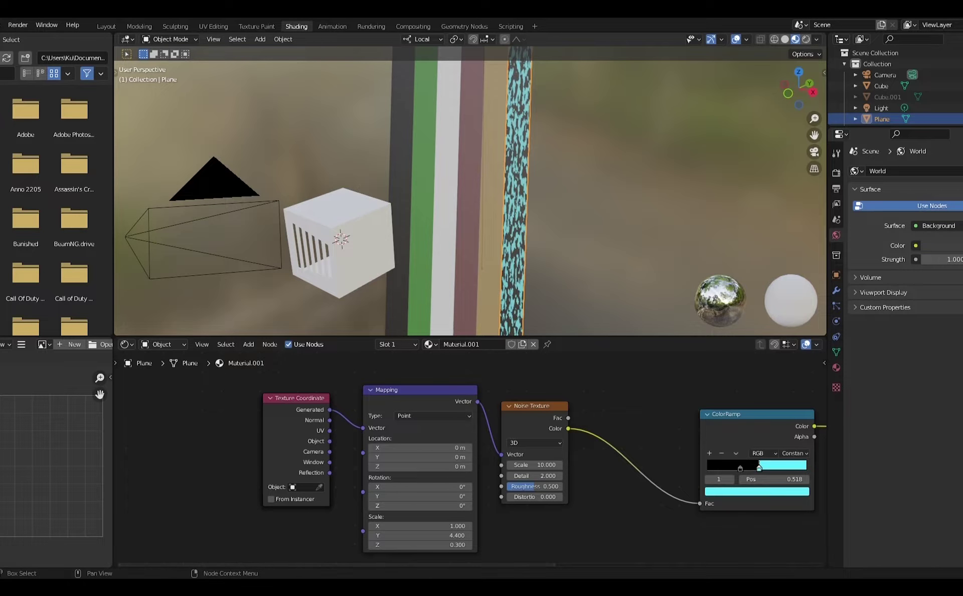
# Set the Mapping scale to X 0.800, Y 6.900, Z -0.800 and move the ColorRamp's cyan stop to 0.432.
pyautogui.moveTo(481, 521); pyautogui.dragTo(388, 485, button='middle')
pyautogui.moveTo(338, 500)
pyautogui.mouseDown()
pyautogui.moveTo(389, 500)
pyautogui.moveTo(289, 509)
pyautogui.moveTo(346, 509)
pyautogui.moveTo(315, 509)
pyautogui.moveTo(323, 490)
pyautogui.moveTo(303, 490)
pyautogui.moveTo(344, 490)
pyautogui.mouseUp()
pyautogui.moveTo(343, 490); pyautogui.dragTo(140, 489, button='middle')
pyautogui.moveTo(464, 430); pyautogui.dragTo(456, 430)
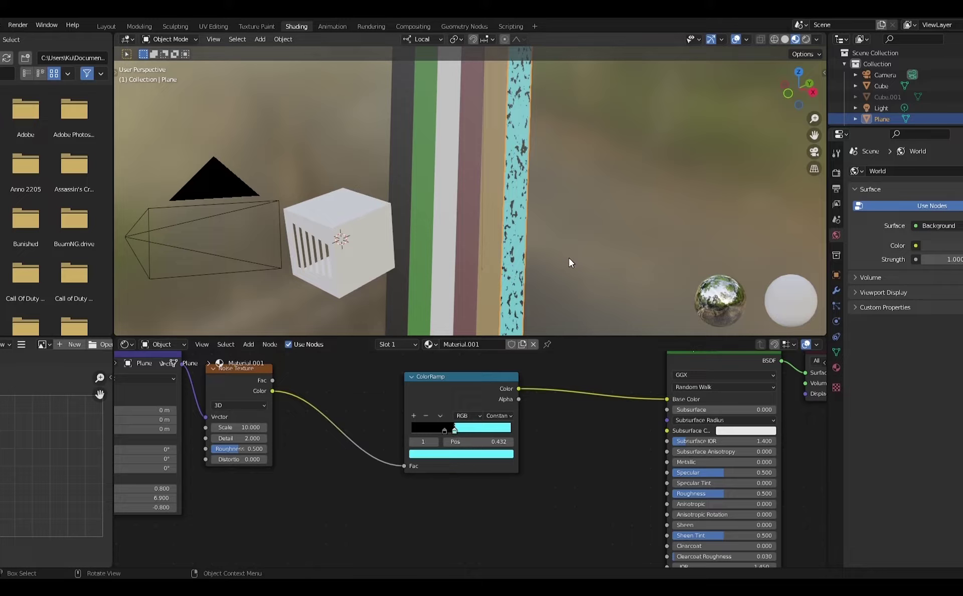
# Switch the Noise Texture's dimensions to 4D.
pyautogui.scroll(-4, 570, 441)
pyautogui.moveTo(177, 402); pyautogui.dragTo(324, 454)
pyautogui.click(340, 431)
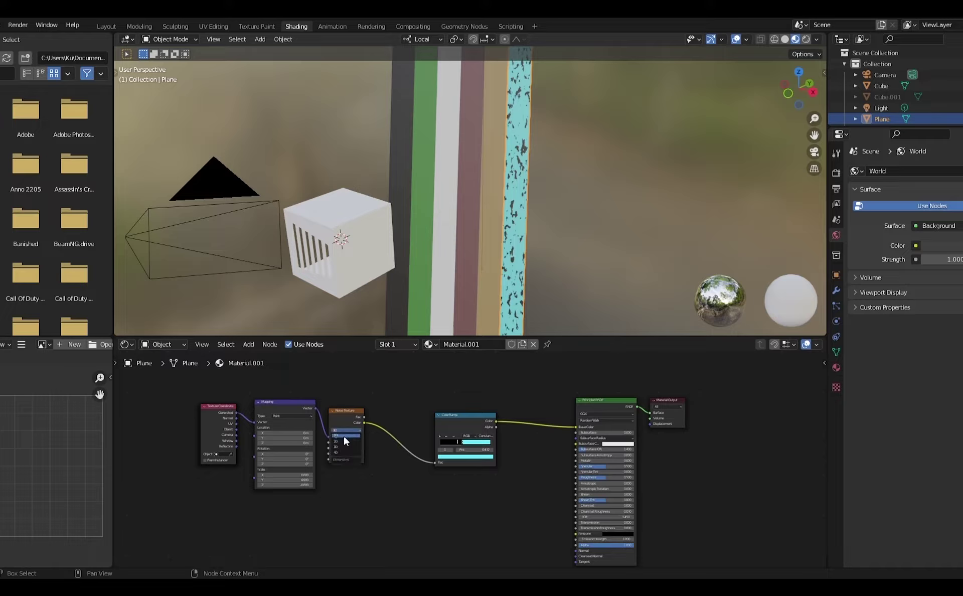
pyautogui.click(342, 447)
pyautogui.press('Home')
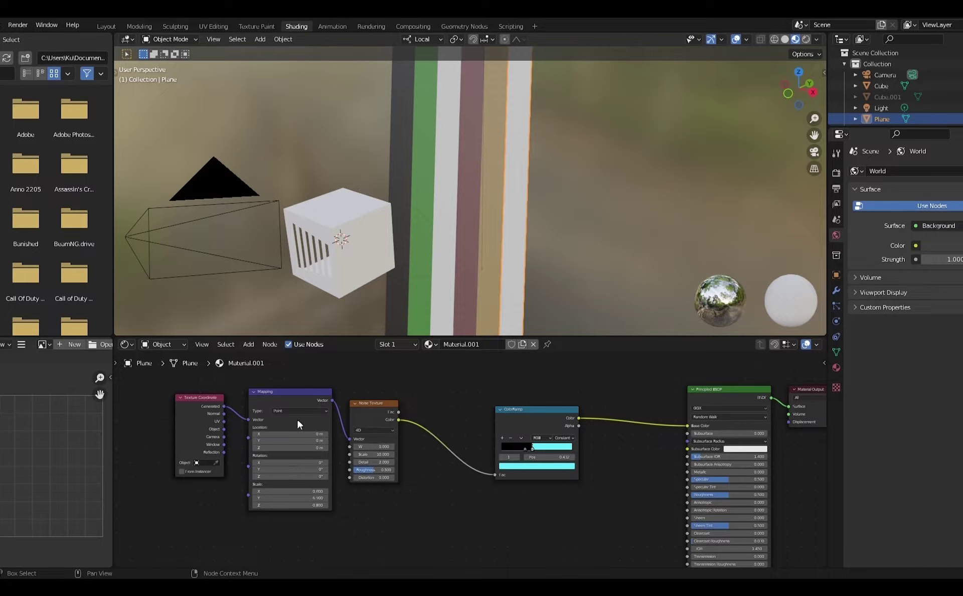
# Copy the coordinate, mapping, noise and ColorRamp nodes into the tan strip's material and connect the ramp to Base Color.
pyautogui.moveTo(630, 490); pyautogui.dragTo(195, 414)
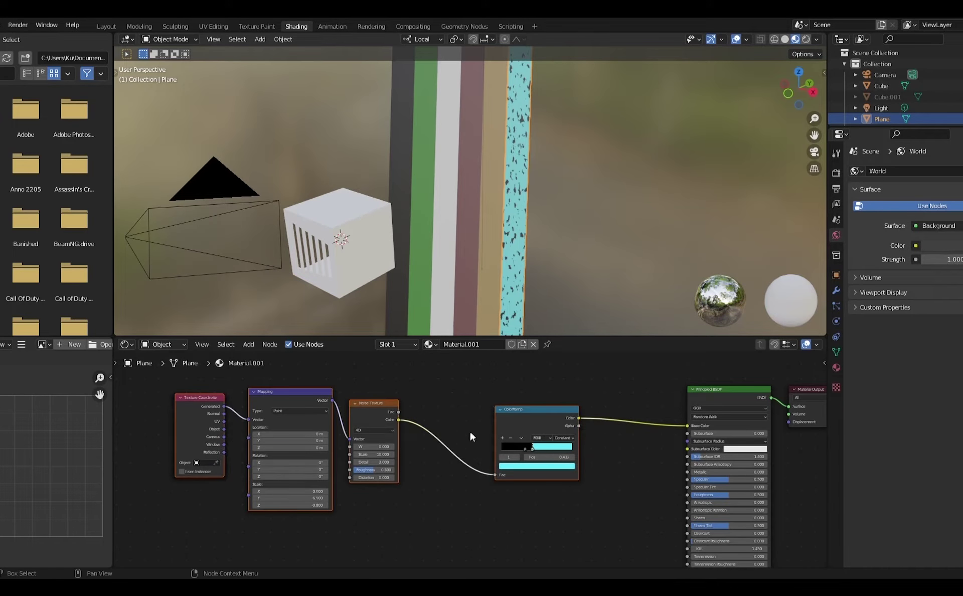
pyautogui.click(490, 303)
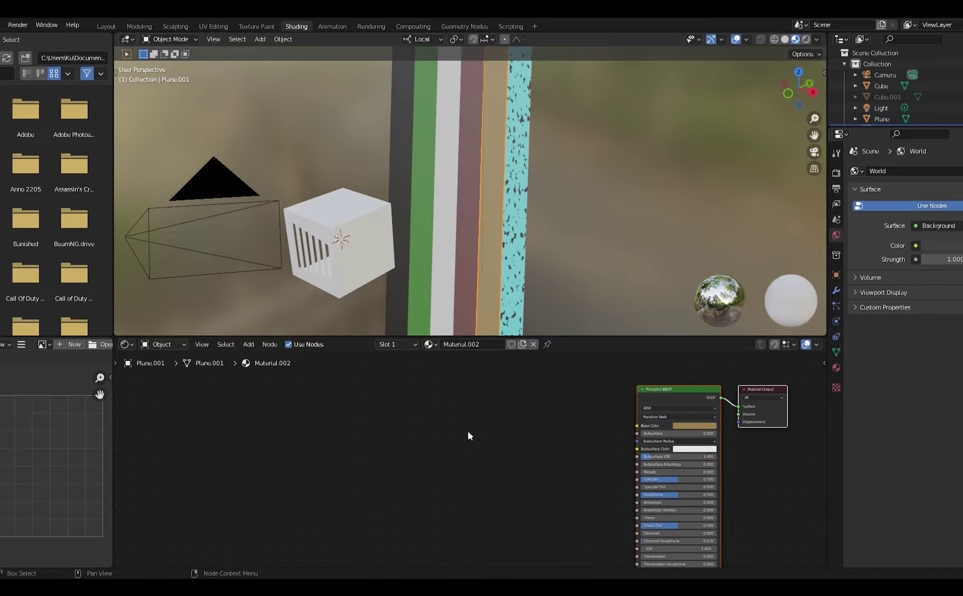
pyautogui.hotkey('ctrl', 'v')
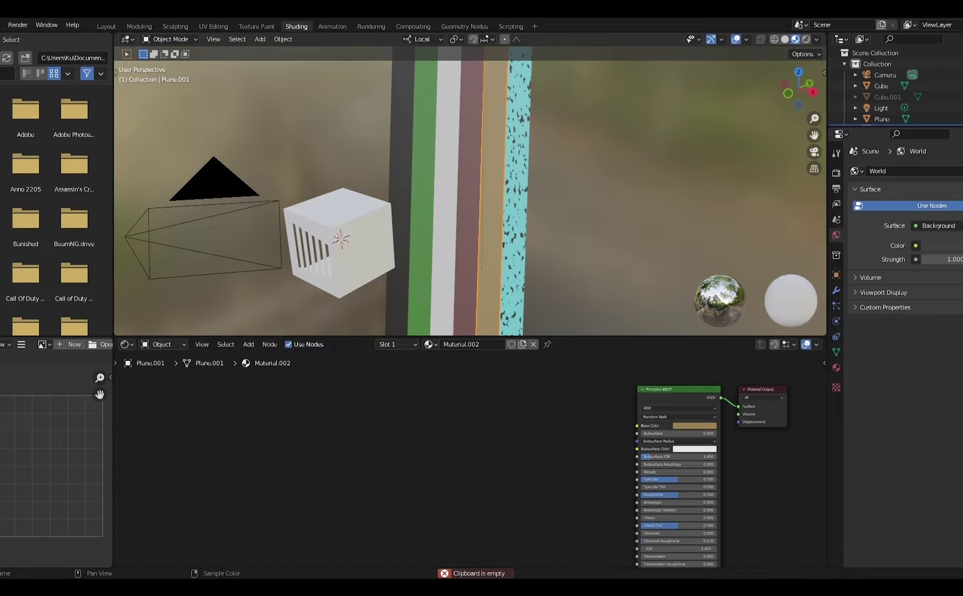
pyautogui.hotkey('ctrl', 'v')
pyautogui.moveTo(579, 418); pyautogui.dragTo(638, 426)
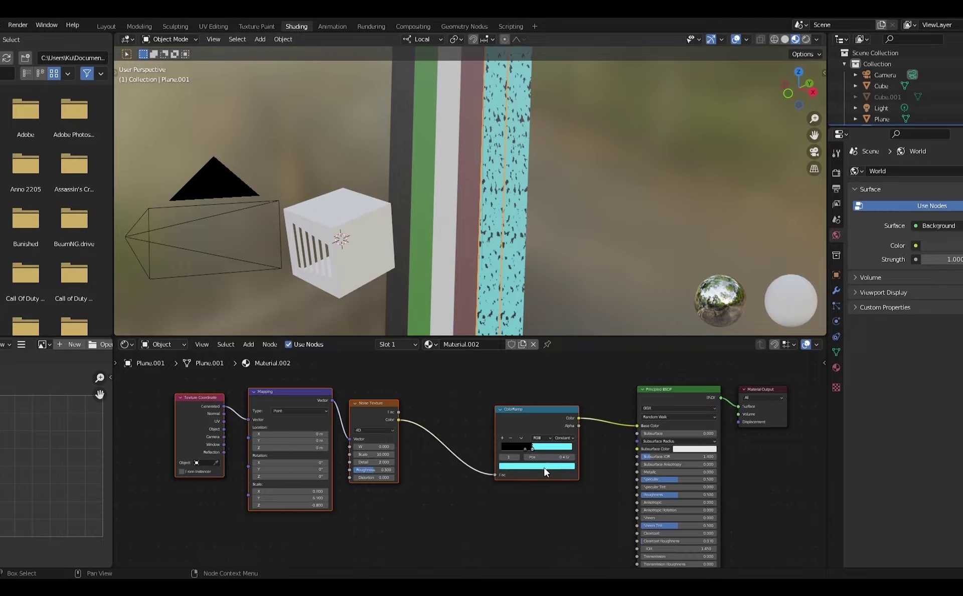
# Change the cyan stop of the tan strip's ColorRamp to a muted yellow-brown.
pyautogui.click(545, 469)
pyautogui.moveTo(536, 413); pyautogui.dragTo(558, 389)
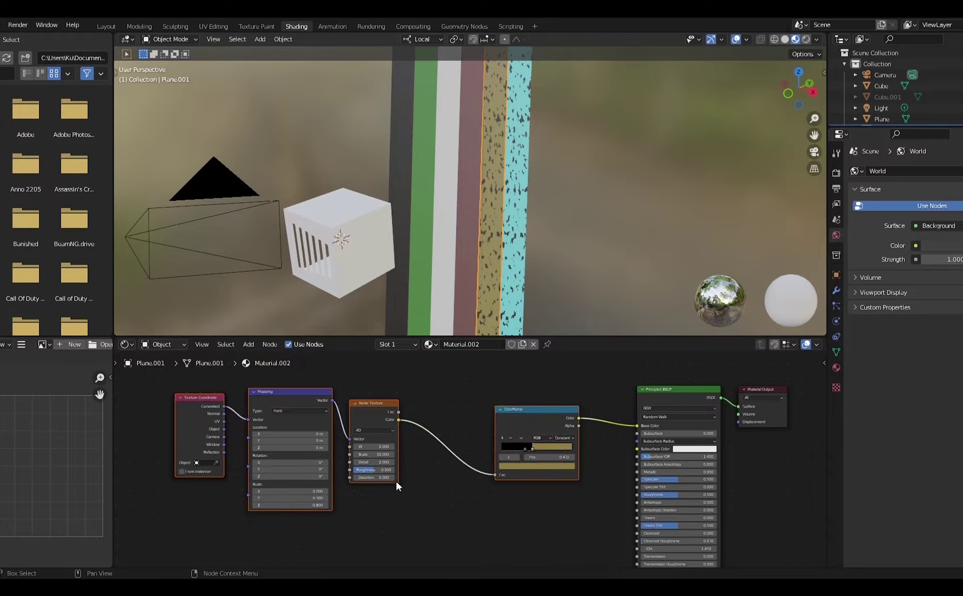
# Set the tan strip's ColorRamp dark stop to near-white at position 0.000 and move its yellow-brown stop to 0.395.
pyautogui.moveTo(396, 482); pyautogui.dragTo(420, 484, button='middle')
pyautogui.click(548, 450)
pyautogui.click(543, 467)
pyautogui.moveTo(583, 408); pyautogui.dragTo(583, 400)
pyautogui.scroll(2, 519, 506)
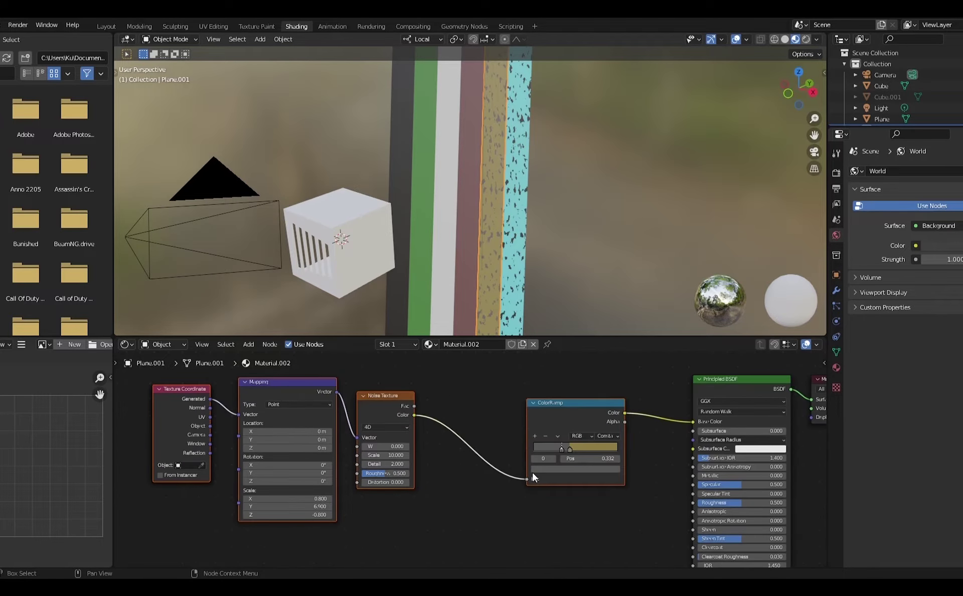
pyautogui.moveTo(551, 449)
pyautogui.mouseDown()
pyautogui.moveTo(513, 443)
pyautogui.moveTo(562, 445)
pyautogui.mouseUp()
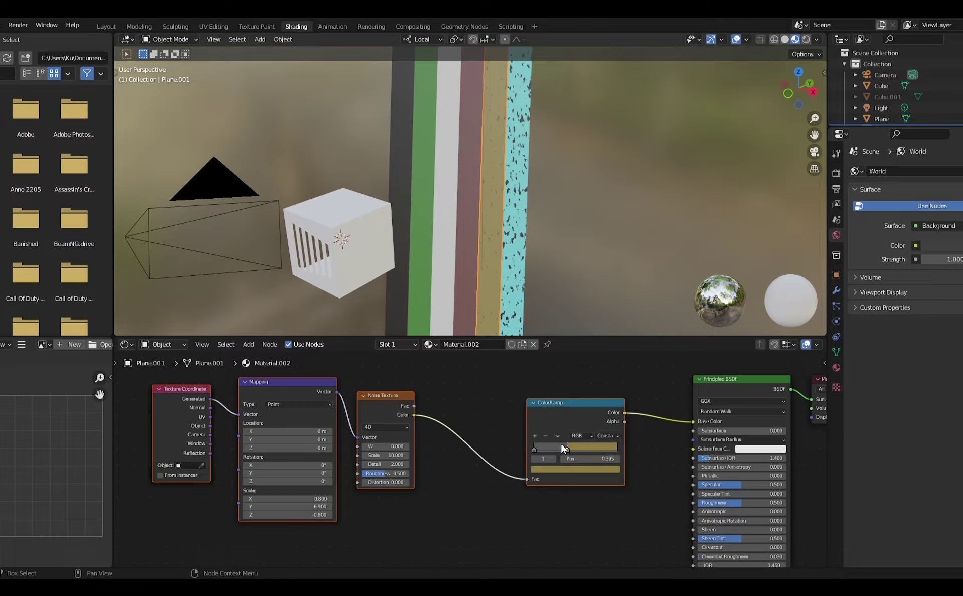
pyautogui.click(552, 467)
pyautogui.moveTo(601, 382); pyautogui.dragTo(601, 354)
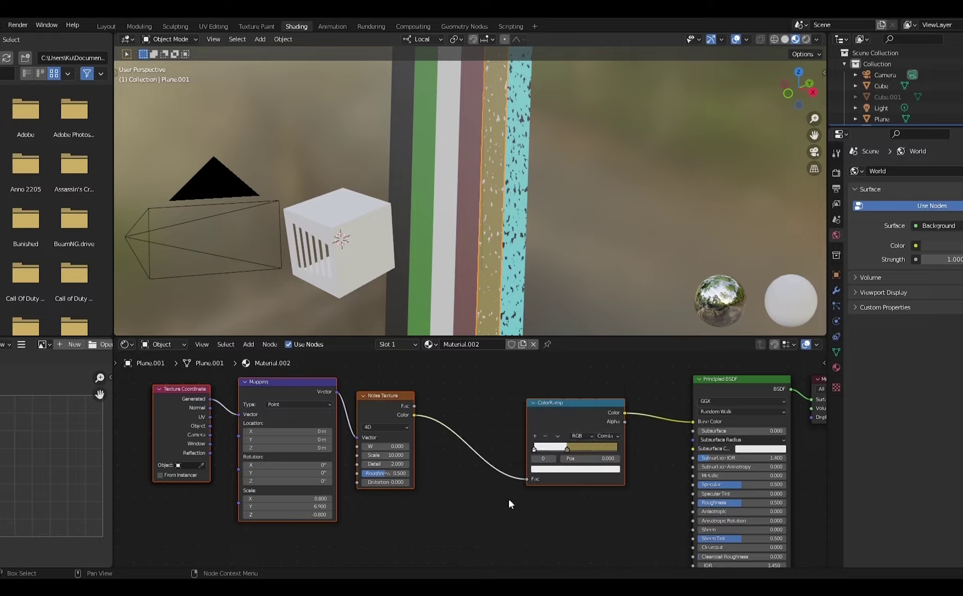
# Set the W value of the tan strip's Noise Texture to 0.1.
pyautogui.scroll(2, 420, 460)
pyautogui.click(451, 465)
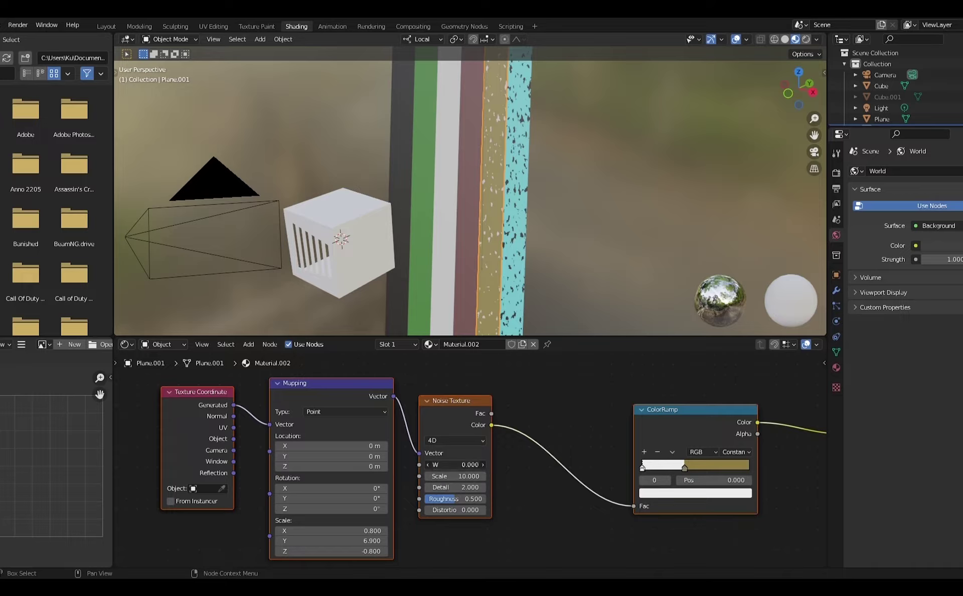
pyautogui.write('0.1')
pyautogui.press('Return')
# Copy the coordinate, mapping, noise and ColorRamp nodes into the maroon strip's material and connect the ramp to Base Color.
pyautogui.scroll(-5, 546, 418)
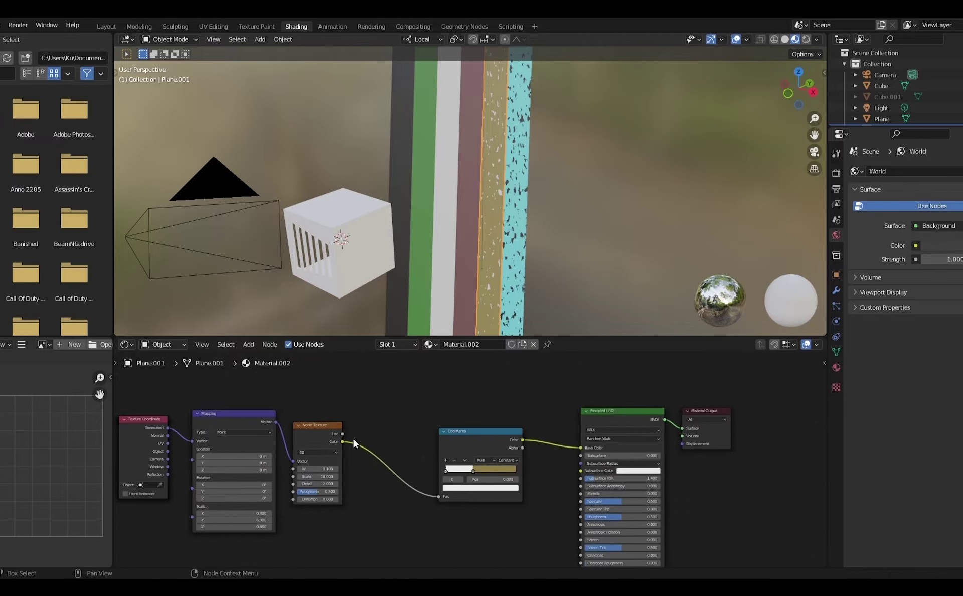
pyautogui.moveTo(165, 424); pyautogui.dragTo(501, 489)
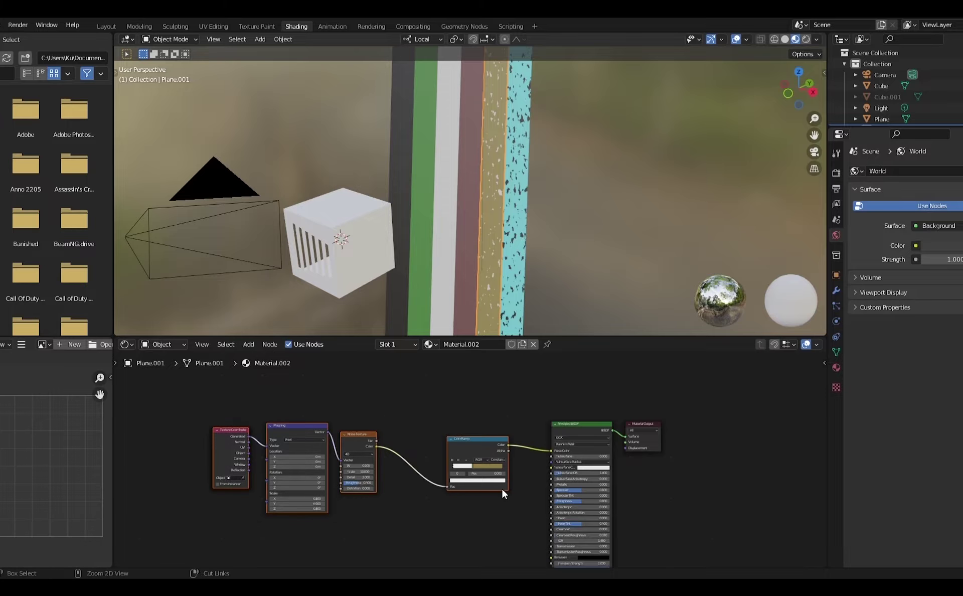
pyautogui.click(475, 296)
pyautogui.hotkey('ctrl', 'v')
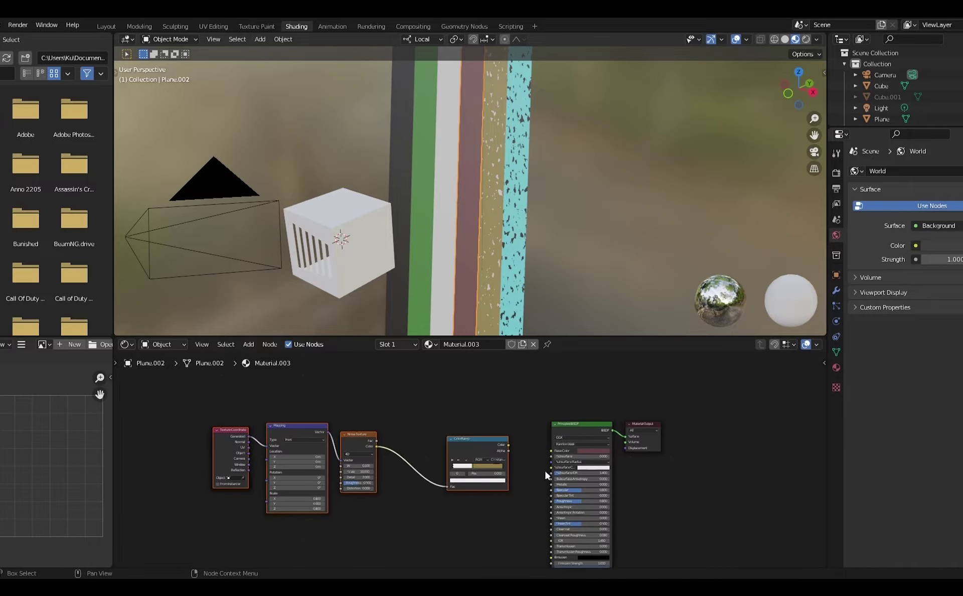
pyautogui.scroll(4, 546, 472)
pyautogui.moveTo(523, 441); pyautogui.dragTo(582, 448)
# Recolour the maroon strip's ColorRamp, making the yellow-brown stop dark red and the white stop grey.
pyautogui.click(488, 468)
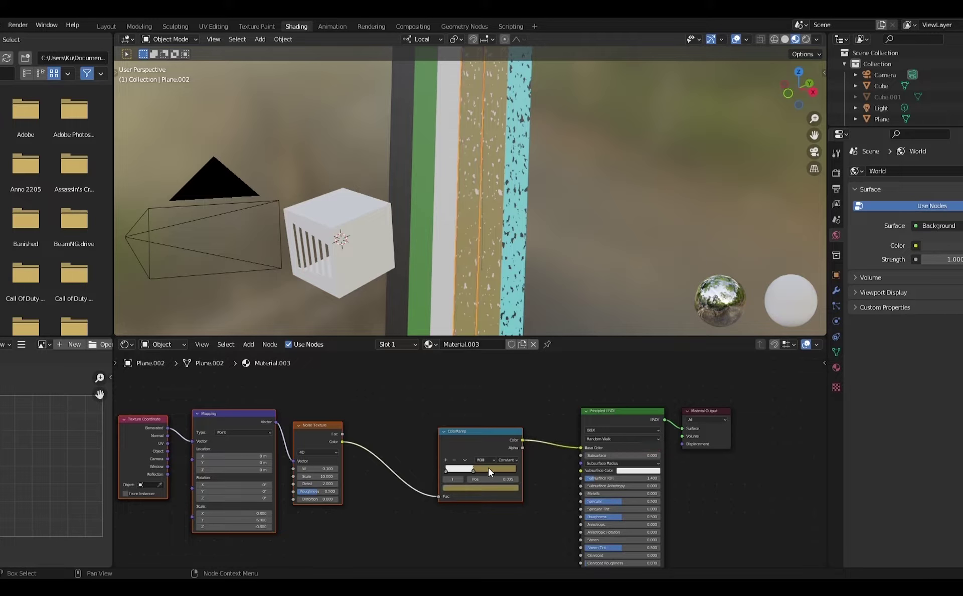
pyautogui.click(487, 490)
pyautogui.moveTo(489, 426)
pyautogui.mouseDown()
pyautogui.moveTo(472, 429)
pyautogui.moveTo(503, 424)
pyautogui.mouseUp()
pyautogui.click(447, 471)
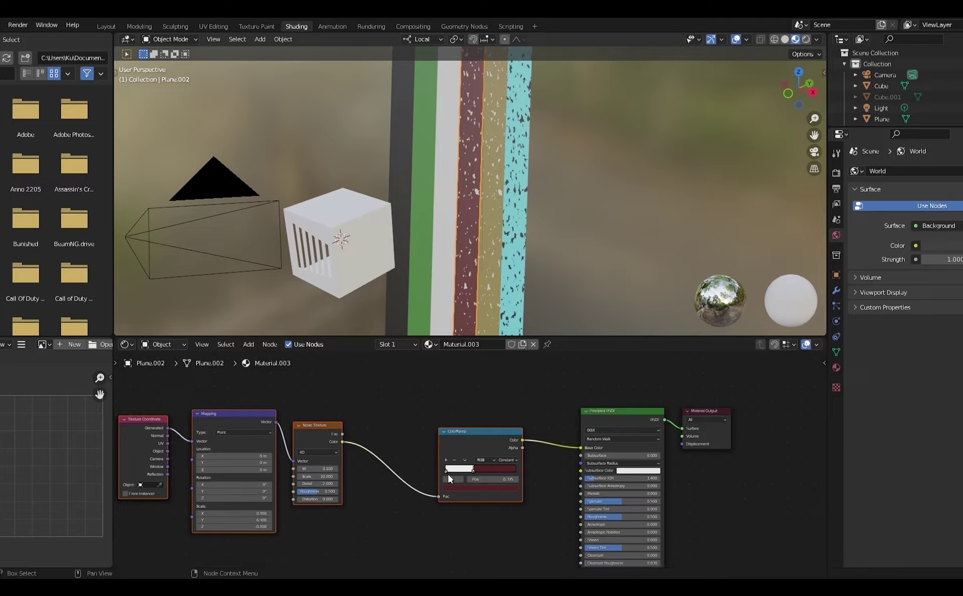
pyautogui.click(456, 489)
pyautogui.moveTo(502, 425)
pyautogui.mouseDown()
pyautogui.moveTo(503, 435)
pyautogui.moveTo(503, 422)
pyautogui.mouseUp()
# Set the W value of the maroon strip's Noise Texture to 0.2 and deselect the strip.
pyautogui.moveTo(380, 527); pyautogui.dragTo(477, 523, button='middle')
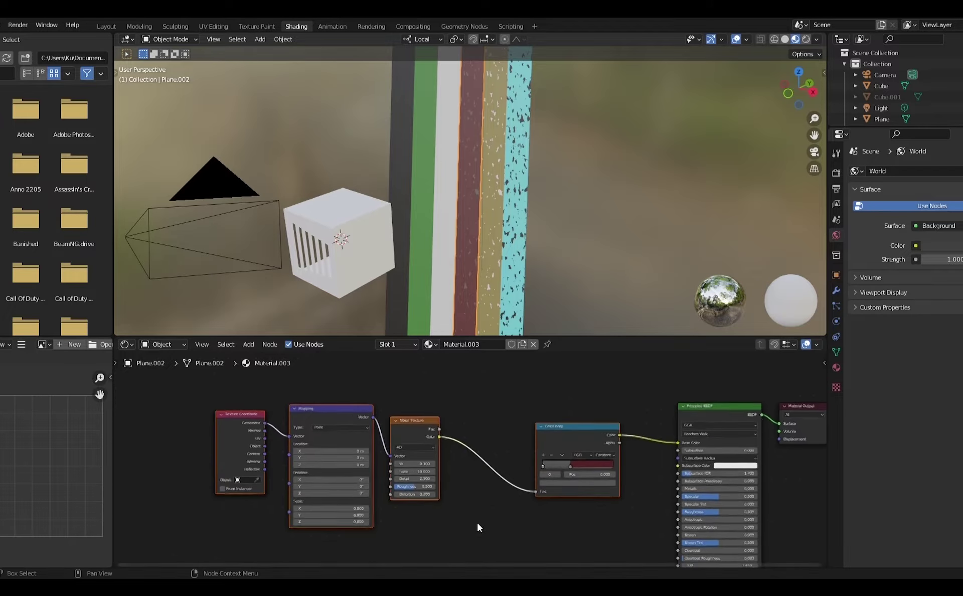
pyautogui.click(415, 465)
pyautogui.write('0.2')
pyautogui.press('Return')
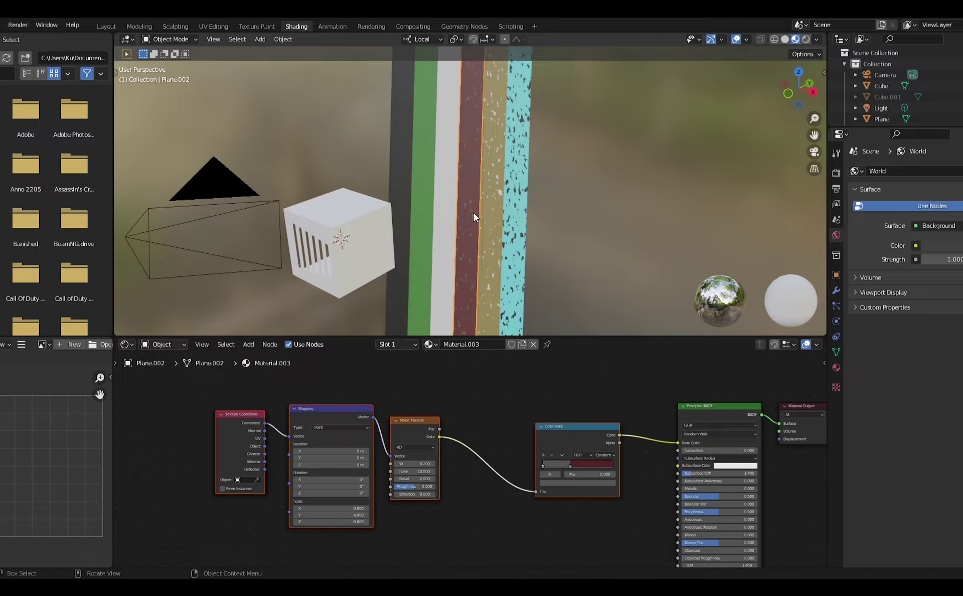
pyautogui.click(559, 221)
# Copy the maroon strip's texture node chain into the white strip's material and connect its ColorRamp to Base Color.
pyautogui.moveTo(503, 429); pyautogui.dragTo(615, 422, button='middle')
pyautogui.moveTo(284, 419); pyautogui.dragTo(665, 513)
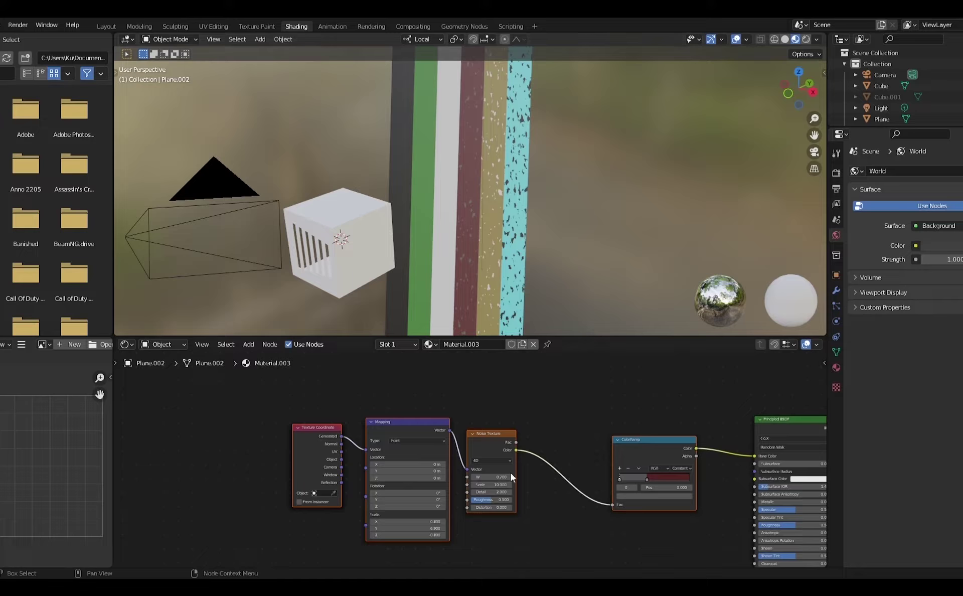
pyautogui.scroll(-3, 537, 404)
pyautogui.moveTo(540, 405); pyautogui.dragTo(476, 420, button='middle')
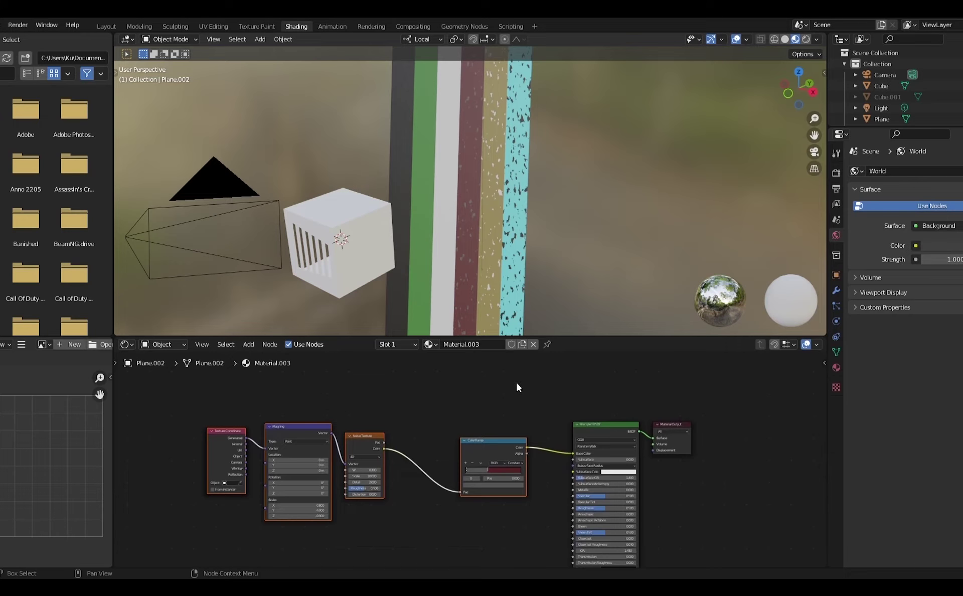
pyautogui.click(449, 291)
pyautogui.hotkey('ctrl', 'v')
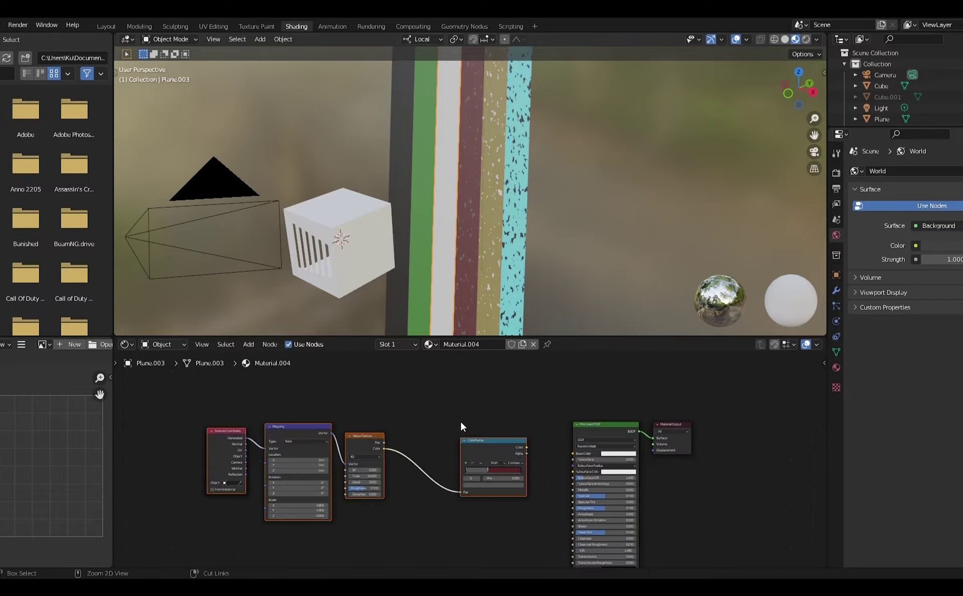
pyautogui.moveTo(527, 448); pyautogui.dragTo(580, 454)
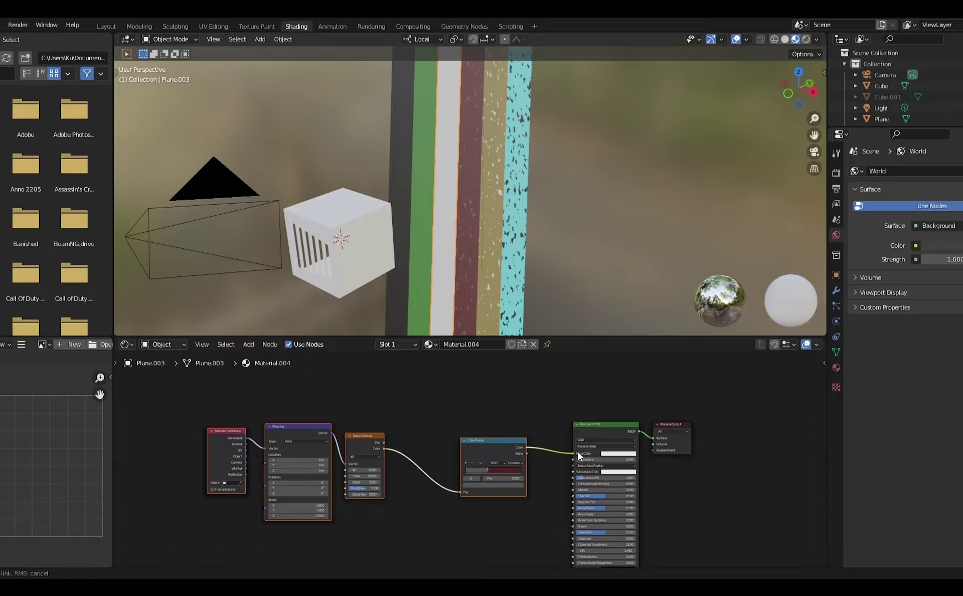
# Change the white strip's ColorRamp to a black first stop and a pinkish-red second stop, adjusting the second stop's position.
pyautogui.click(489, 471)
pyautogui.click(494, 485)
pyautogui.moveTo(512, 435); pyautogui.dragTo(497, 476)
pyautogui.click(474, 474)
pyautogui.click(467, 471)
pyautogui.click(494, 485)
pyautogui.click(514, 466)
pyautogui.click(478, 469)
pyautogui.click(490, 486)
pyautogui.scroll(4, 472, 460)
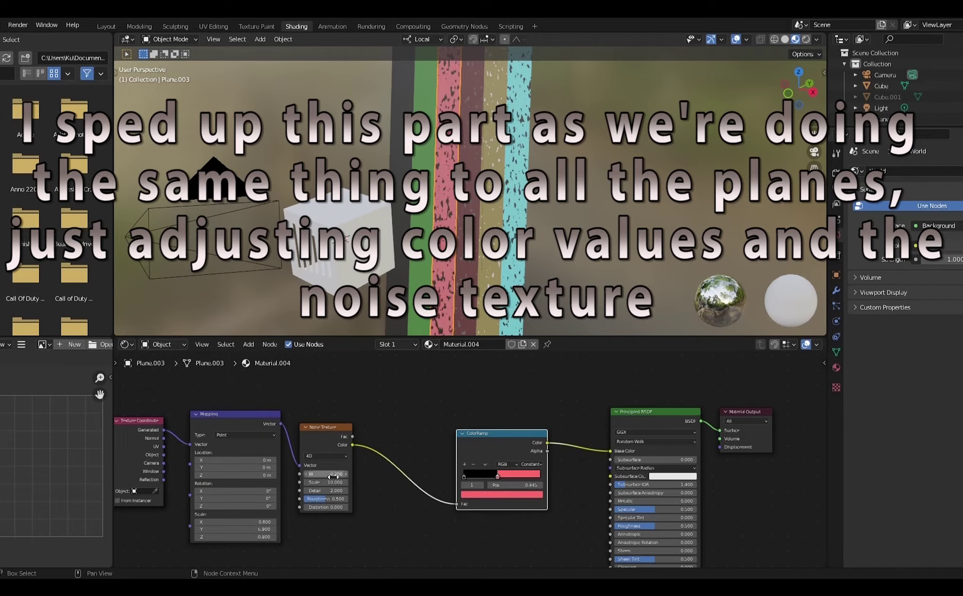
# Set the W value of the pink strip's Noise Texture to 0.3.
pyautogui.click(494, 261)
pyautogui.click(445, 266)
pyautogui.click(337, 474)
pyautogui.write('0.3')
pyautogui.press('Return')
# Copy the pink strip's texture node chain into the green strip's material and connect its ColorRamp to Base Color.
pyautogui.scroll(-5, 470, 461)
pyautogui.moveTo(182, 415); pyautogui.dragTo(505, 507)
pyautogui.hotkey('ctrl', 'c')
pyautogui.click(424, 281)
pyautogui.hotkey('ctrl', 'v')
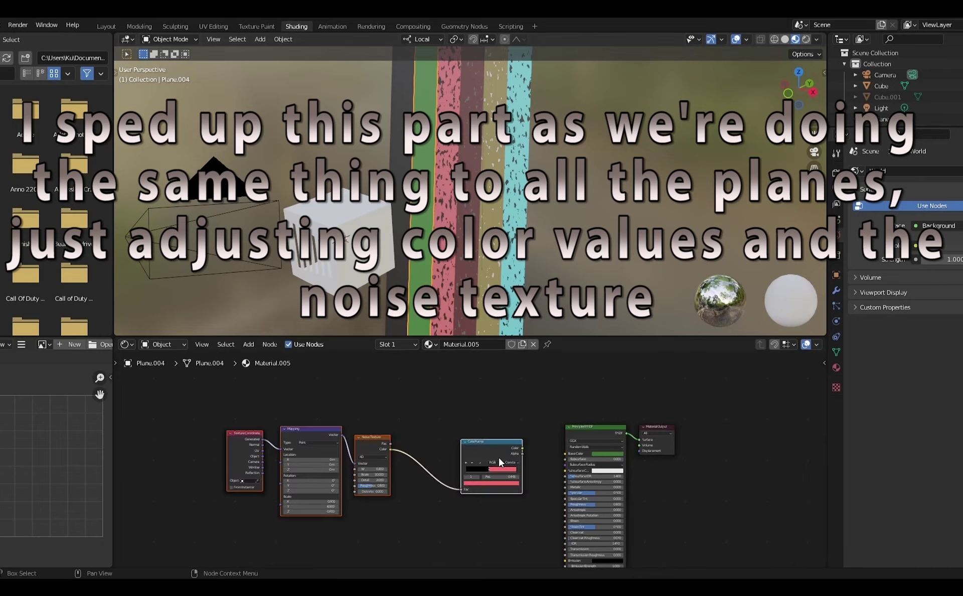
pyautogui.scroll(4, 567, 432)
pyautogui.moveTo(542, 445); pyautogui.dragTo(599, 452)
# Change the pink stop of the green strip's ColorRamp to saturated green and shift it slightly towards the black stop.
pyautogui.click(516, 493)
pyautogui.moveTo(480, 413); pyautogui.dragTo(466, 408)
pyautogui.moveTo(521, 432); pyautogui.dragTo(521, 419)
pyautogui.moveTo(495, 474); pyautogui.dragTo(489, 475)
# Set the W value of the green strip's Noise Texture to 0.4.
pyautogui.doubleClick(342, 472)
pyautogui.write('0.5')
pyautogui.press('Return')
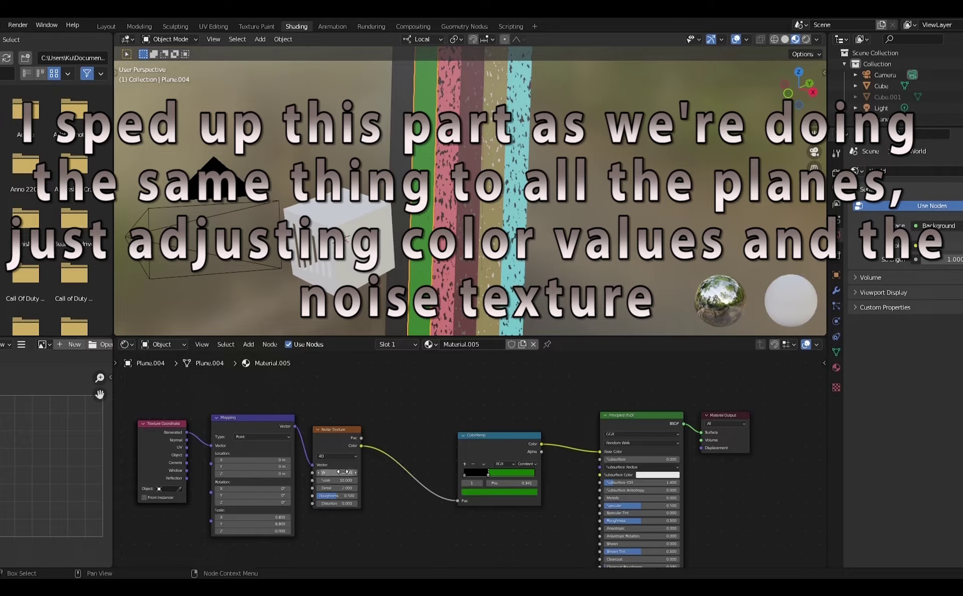
# Paste the copied texture node chain into the black strip's material and connect its ColorRamp to Base Color.
pyautogui.click(400, 296)
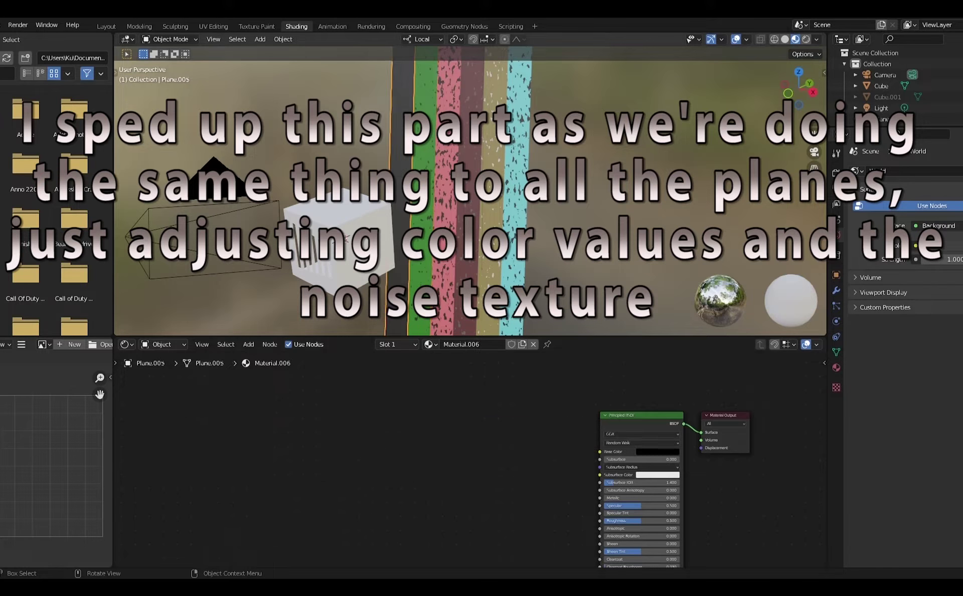
pyautogui.hotkey('ctrl', 'v')
pyautogui.moveTo(542, 444); pyautogui.dragTo(600, 451)
# Rearrange the black strip's ColorRamp stops so black covers the upper range, and make the stop at 0.000 light pink.
pyautogui.moveTo(461, 475); pyautogui.dragTo(465, 476)
pyautogui.moveTo(469, 475); pyautogui.dragTo(508, 475)
pyautogui.moveTo(500, 475)
pyautogui.mouseDown()
pyautogui.moveTo(462, 476)
pyautogui.moveTo(490, 475)
pyautogui.mouseUp()
pyautogui.click(477, 474)
pyautogui.click(492, 492)
pyautogui.moveTo(491, 432); pyautogui.dragTo(494, 424)
# Set the W value of the black strip's Noise Texture to 0.5 and check the strips through the camera.
pyautogui.click(344, 470)
pyautogui.press('BackSpace')
pyautogui.write('1')
pyautogui.press('Return')
pyautogui.click(446, 251)
pyautogui.click(401, 251)
pyautogui.click(344, 473)
pyautogui.write('0.5')
pyautogui.press('Return')
pyautogui.moveTo(546, 208); pyautogui.dragTo(520, 228, button='middle')
pyautogui.press('KP_0')
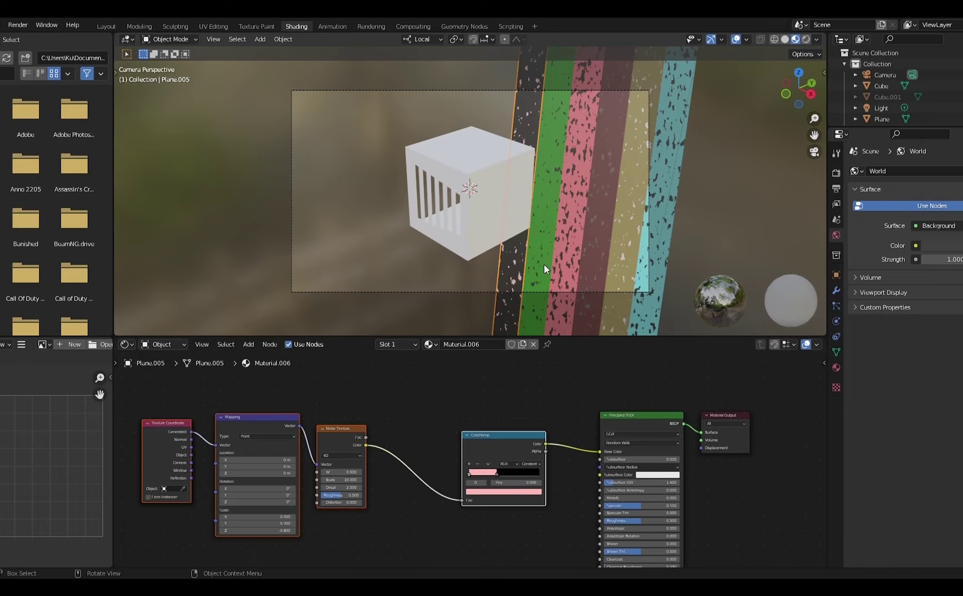
# Lower the cyan strip's Roughness to about 0.09 and raise its Metallic to about 0.9.
pyautogui.click(815, 152)
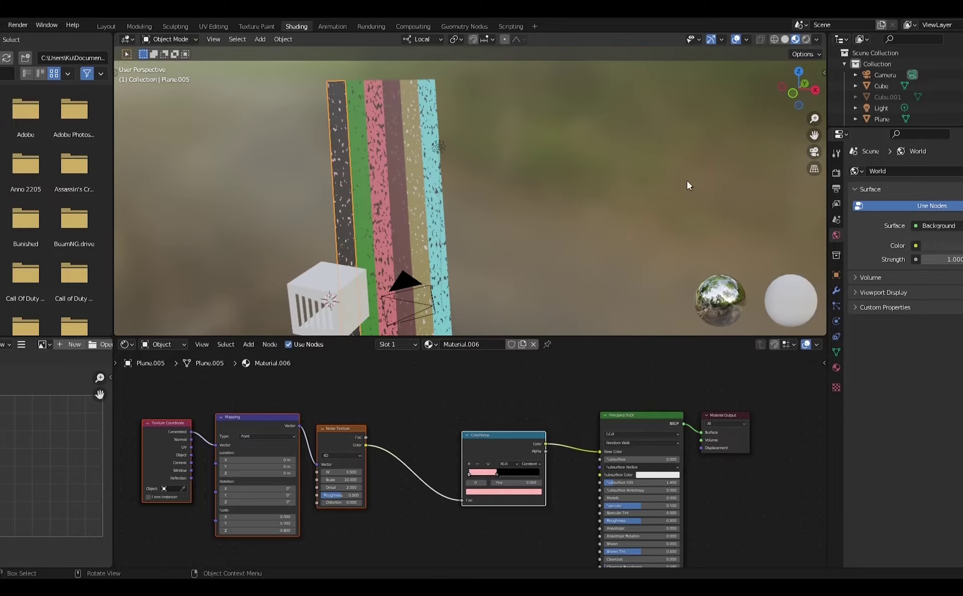
pyautogui.click(428, 211)
pyautogui.click(437, 230)
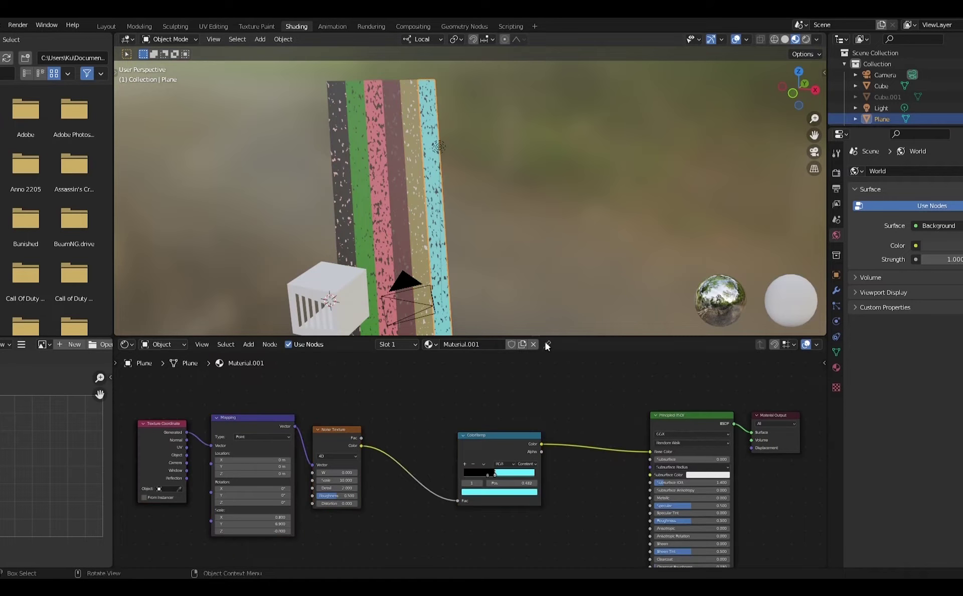
pyautogui.moveTo(619, 492); pyautogui.dragTo(582, 468, button='middle')
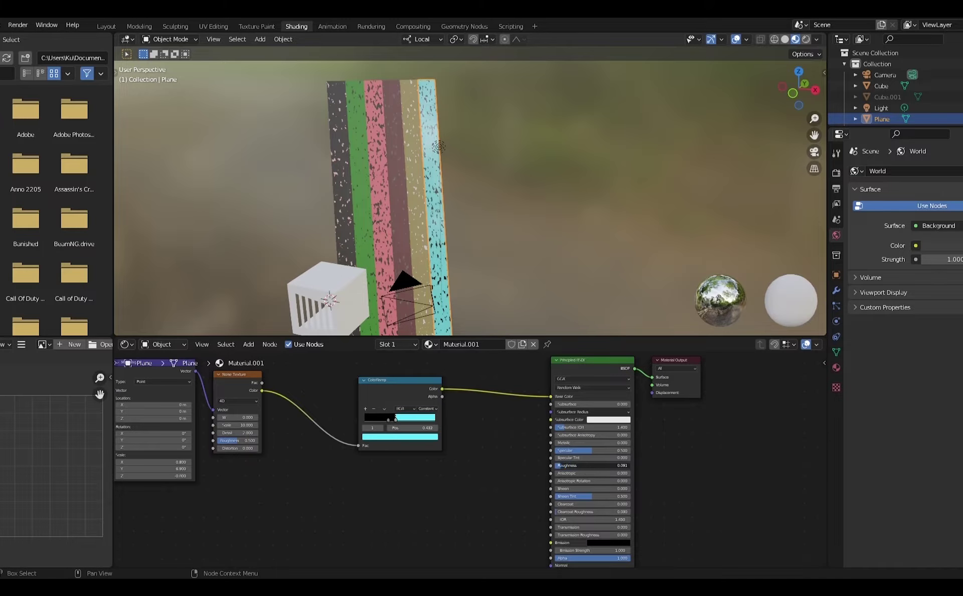
pyautogui.moveTo(571, 442); pyautogui.dragTo(609, 443)
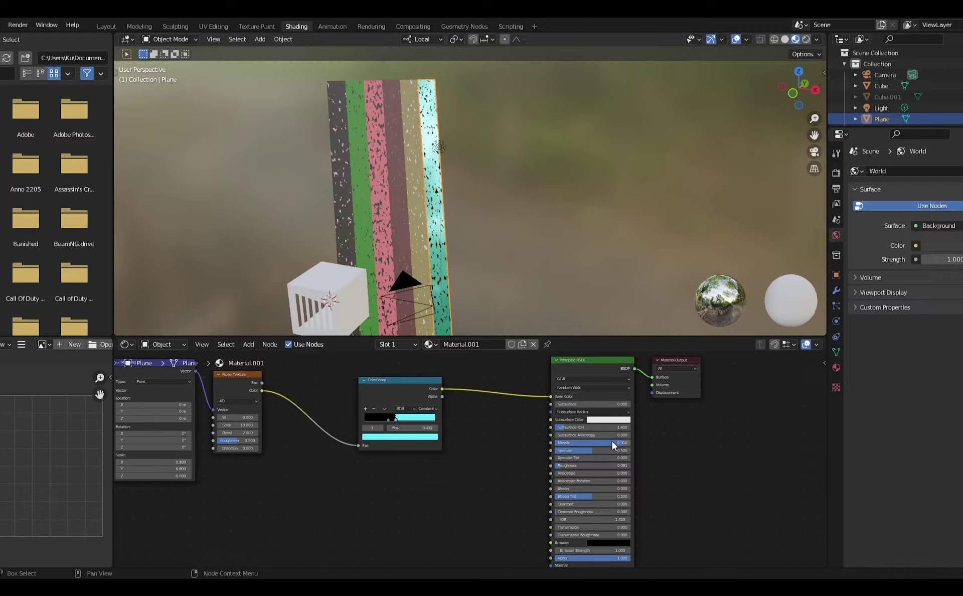
# Give the tan strip about 0.09 Roughness and 0.85 Metallic, and the maroon strip about 0.1 Roughness with raised Metallic.
pyautogui.click(419, 214)
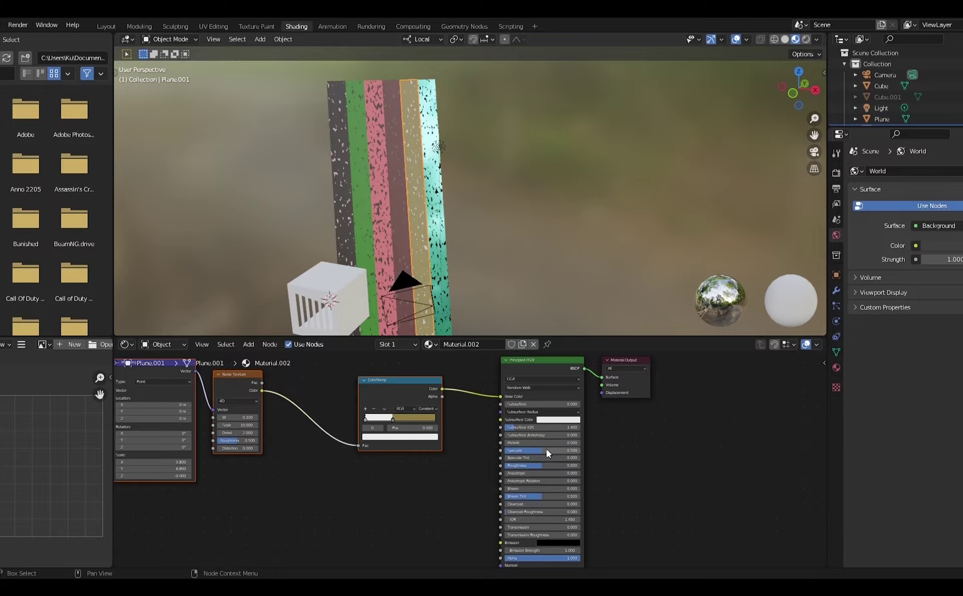
pyautogui.moveTo(543, 465); pyautogui.dragTo(557, 443)
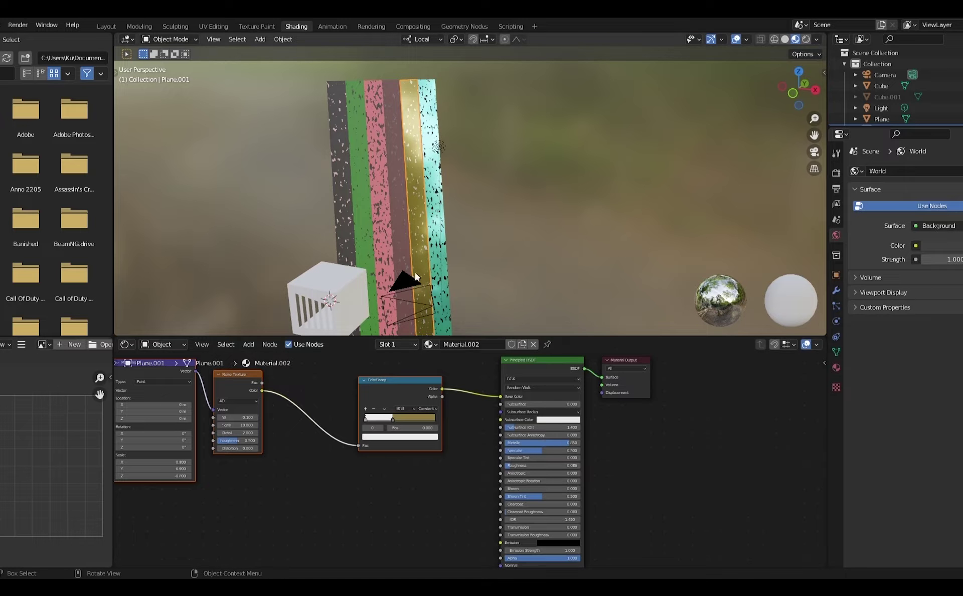
pyautogui.click(400, 256)
pyautogui.moveTo(535, 466); pyautogui.dragTo(562, 443)
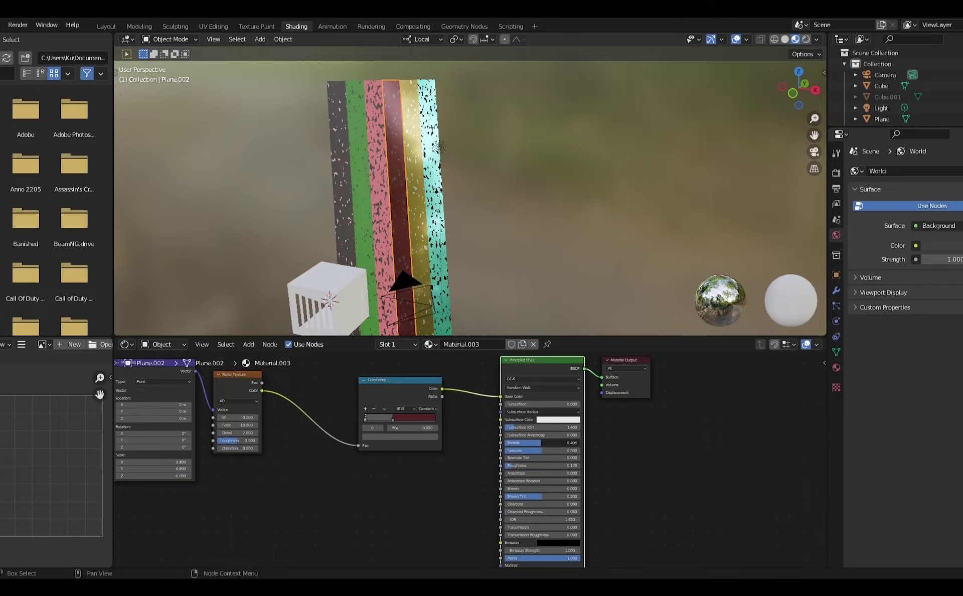
# Lower Roughness to about 0.1 and raise Metallic to about 0.8 on the pink and green strips.
pyautogui.click(379, 249)
pyautogui.moveTo(537, 465); pyautogui.dragTo(564, 443)
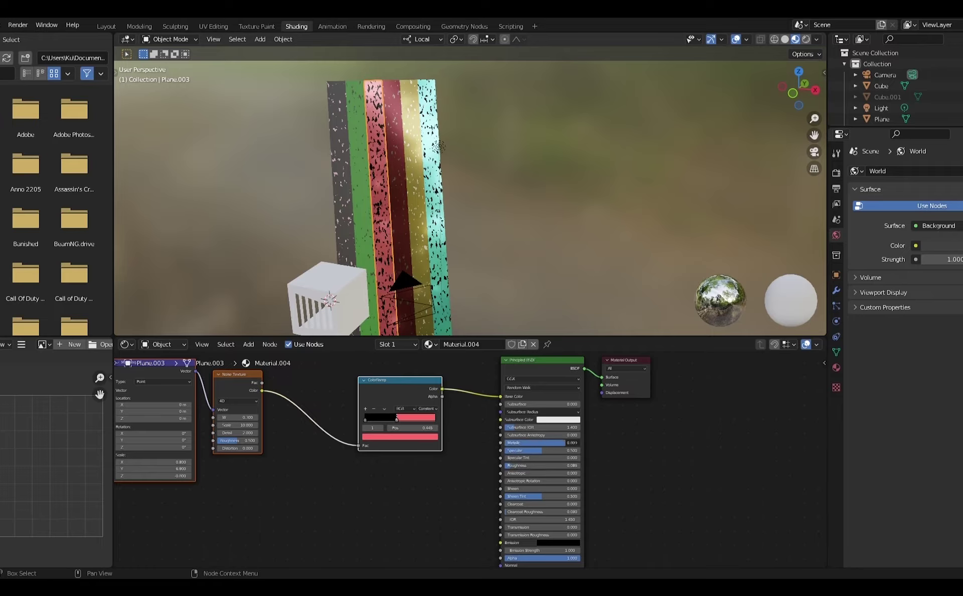
pyautogui.click(367, 248)
pyautogui.moveTo(531, 466); pyautogui.dragTo(564, 443)
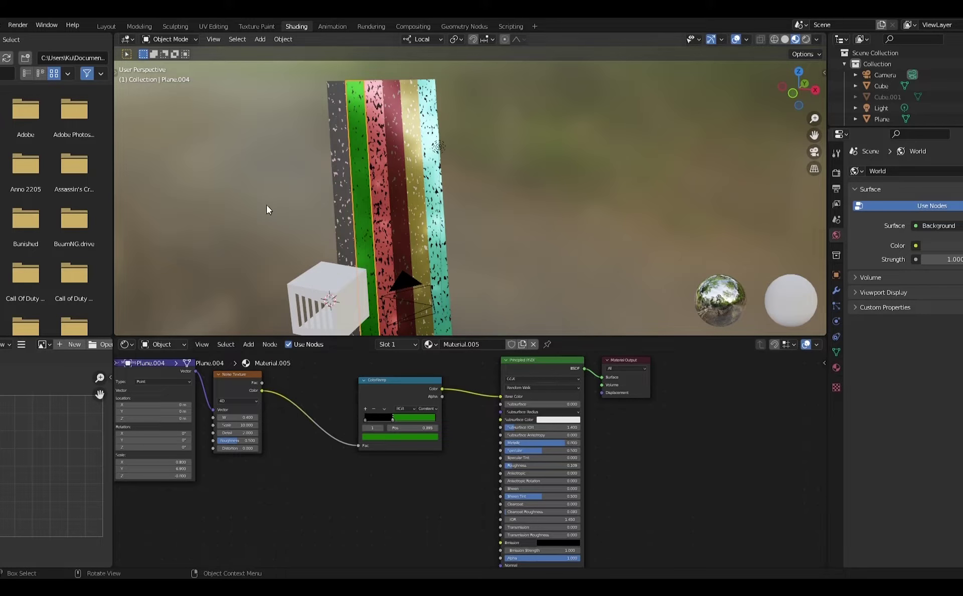
# Set the black strip's Roughness to about 0.09 and Metallic to about 0.75, and check the scene through the camera.
pyautogui.click(339, 212)
pyautogui.moveTo(533, 466); pyautogui.dragTo(558, 443)
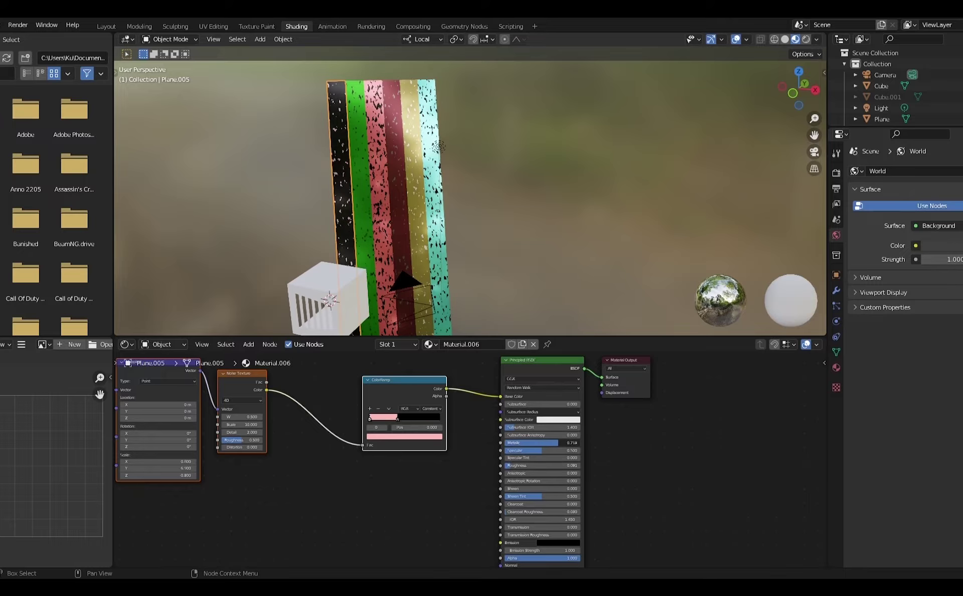
pyautogui.moveTo(341, 171); pyautogui.dragTo(409, 171, button='middle')
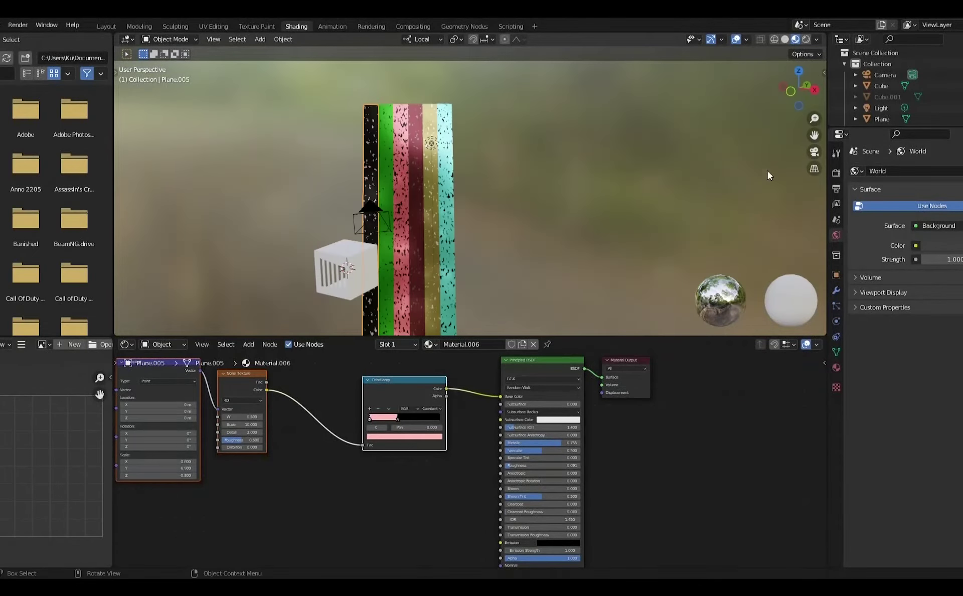
pyautogui.click(818, 152)
pyautogui.click(815, 151)
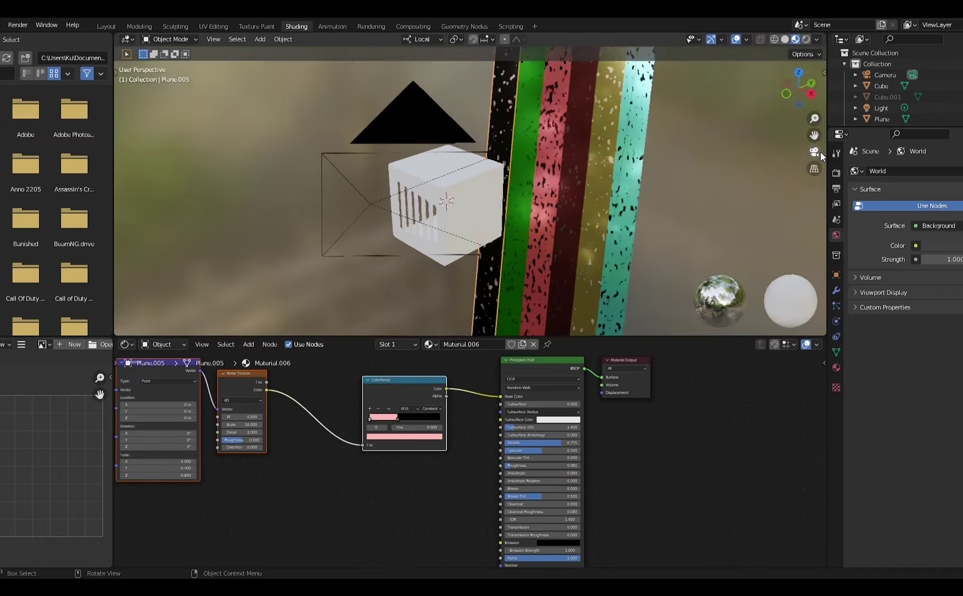
# Delete the default light from the scene.
pyautogui.scroll(-5, 463, 151)
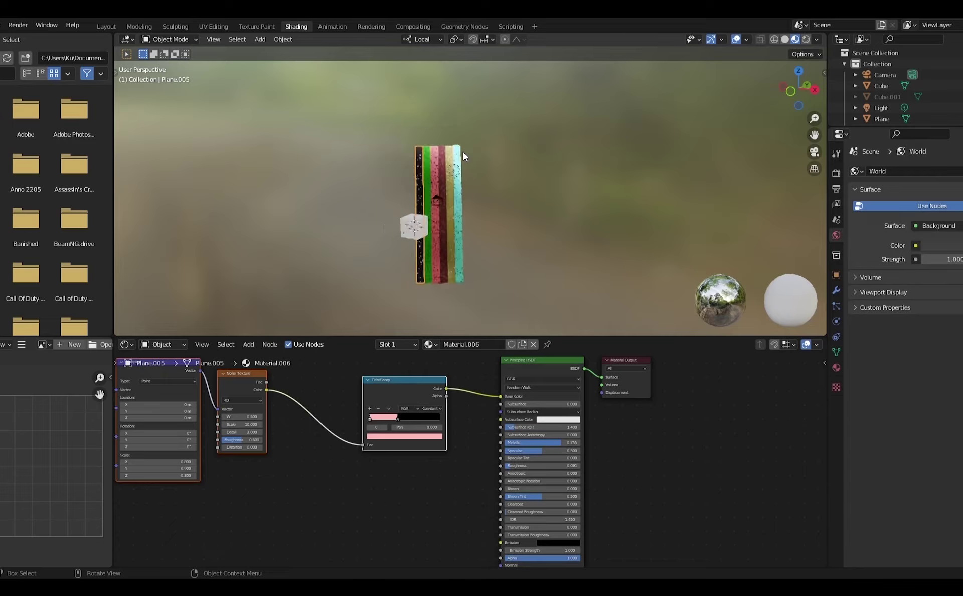
pyautogui.moveTo(463, 152); pyautogui.dragTo(481, 179, button='middle')
pyautogui.click(478, 179)
pyautogui.press('x')
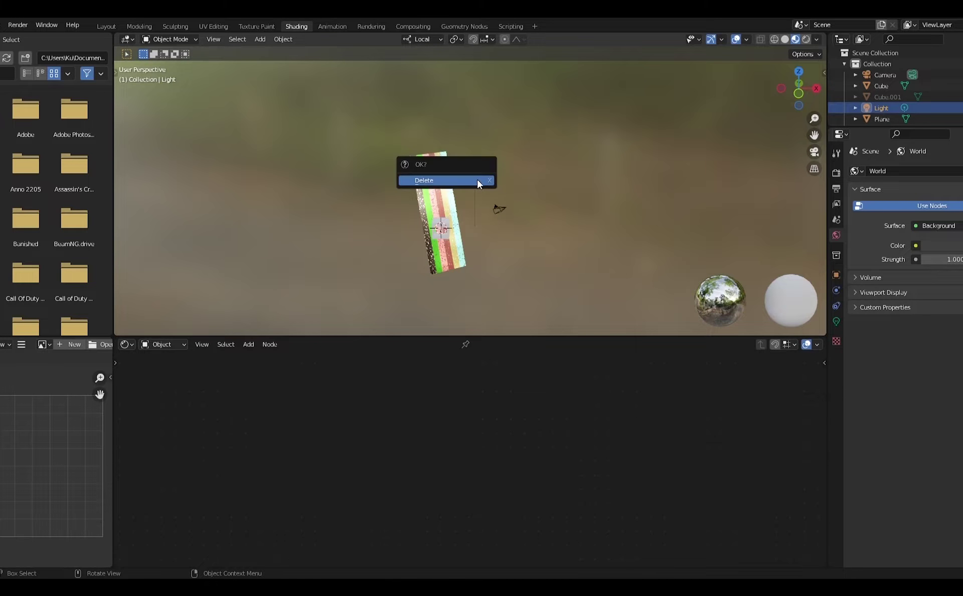
pyautogui.click(477, 179)
pyautogui.moveTo(450, 192); pyautogui.dragTo(425, 200, button='middle')
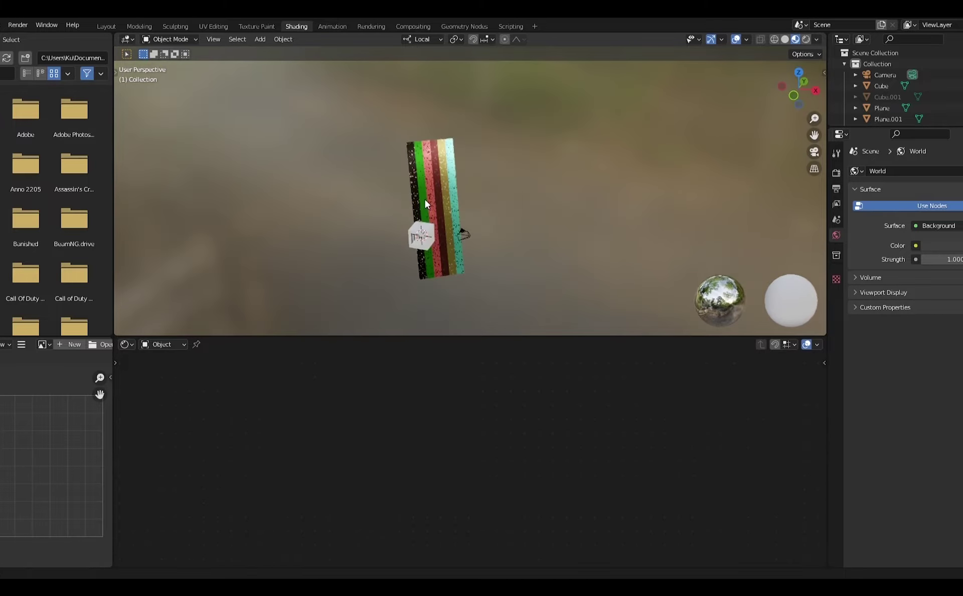
# Select all six coloured strips, compare their placement through the camera, and rotate them together about their local Y axis.
pyautogui.moveTo(378, 136); pyautogui.dragTo(448, 176)
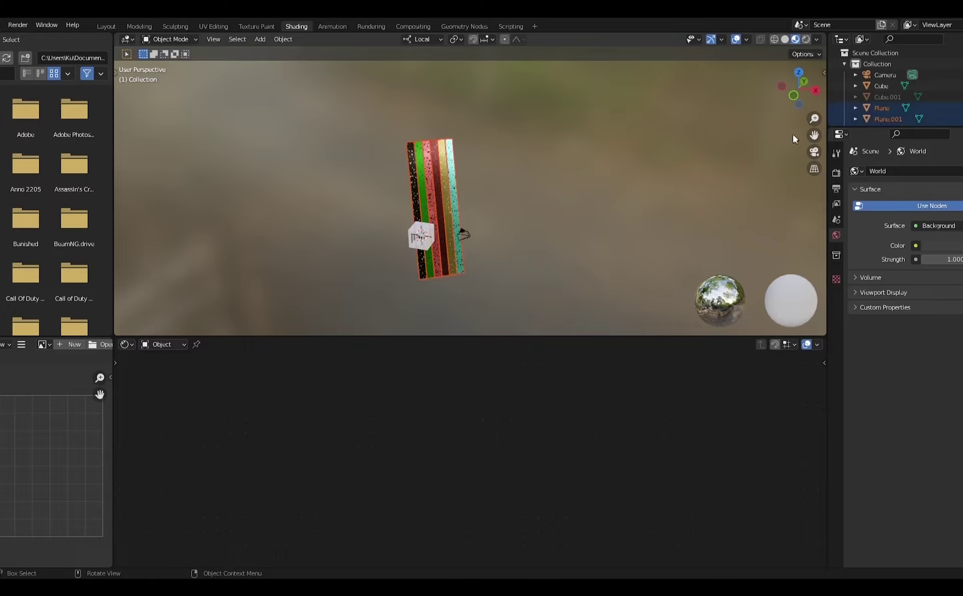
pyautogui.click(814, 151)
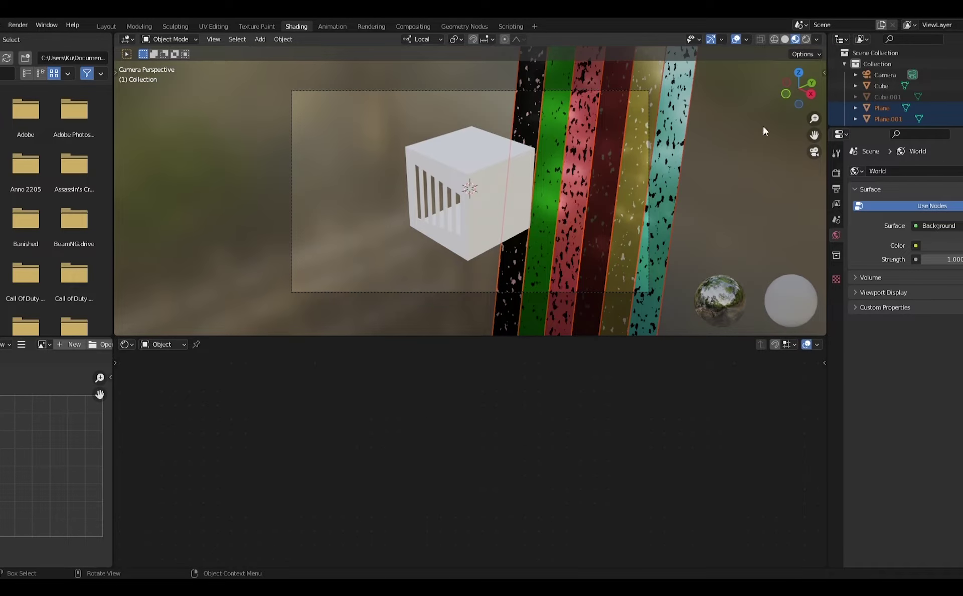
pyautogui.click(814, 152)
pyautogui.moveTo(798, 149); pyautogui.dragTo(592, 209, button='middle')
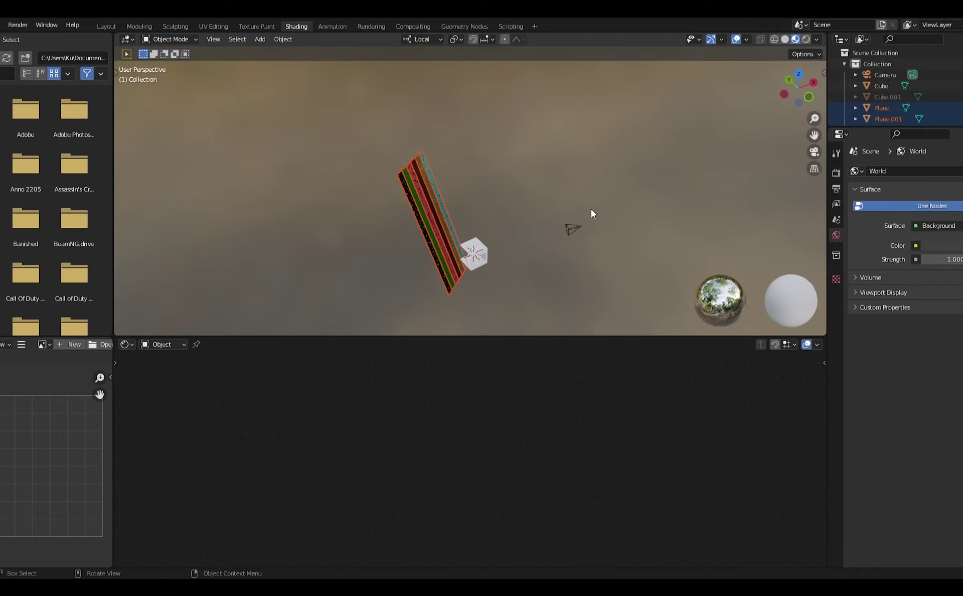
pyautogui.press('r')
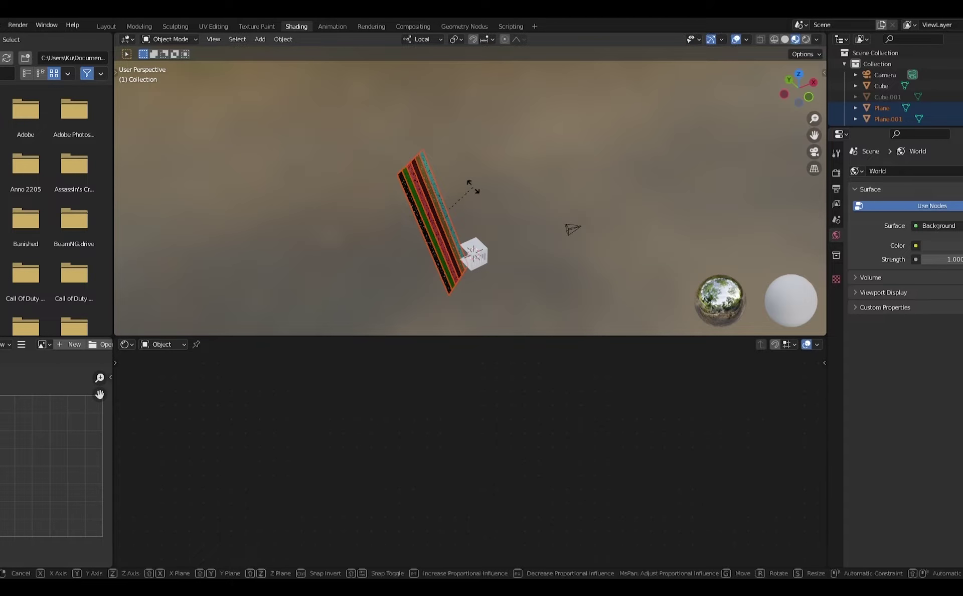
pyautogui.press('z')
pyautogui.press('z')
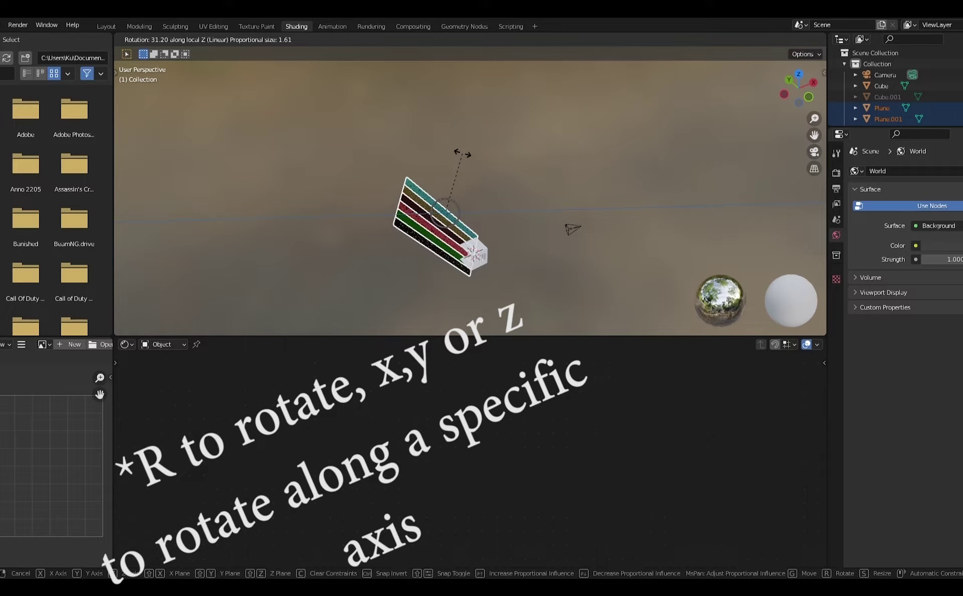
pyautogui.press('y')
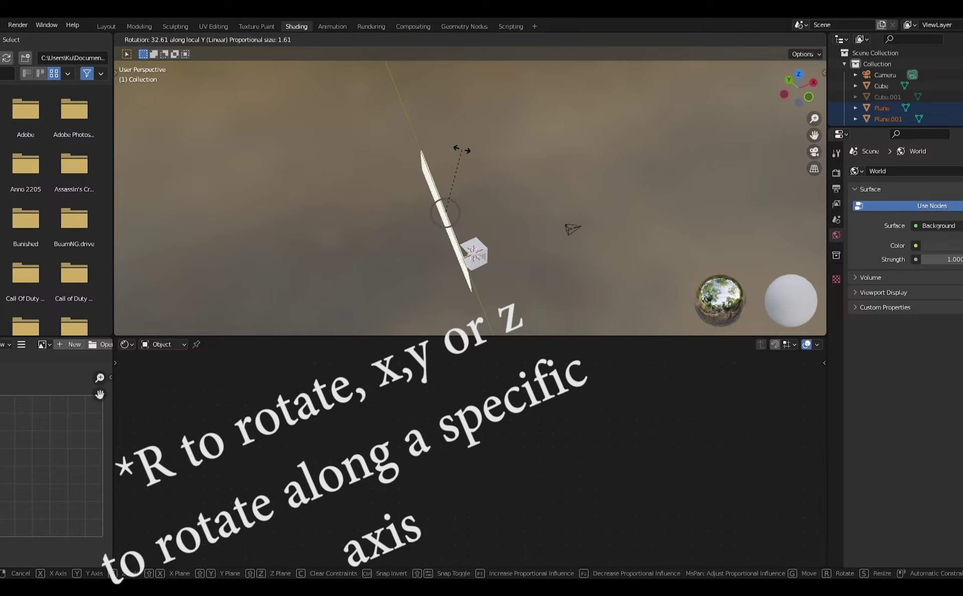
pyautogui.click(461, 150)
# Rotate the selected strips slightly about their local Z axis.
pyautogui.moveTo(521, 193); pyautogui.dragTo(457, 214, button='middle')
pyautogui.press('r')
pyautogui.press('x')
pyautogui.press('x')
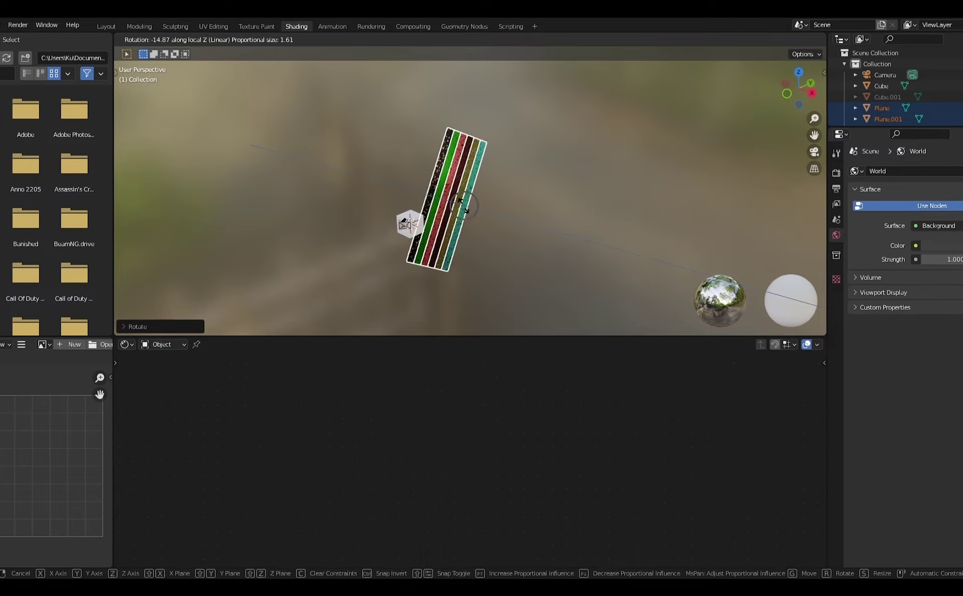
pyautogui.click(470, 213)
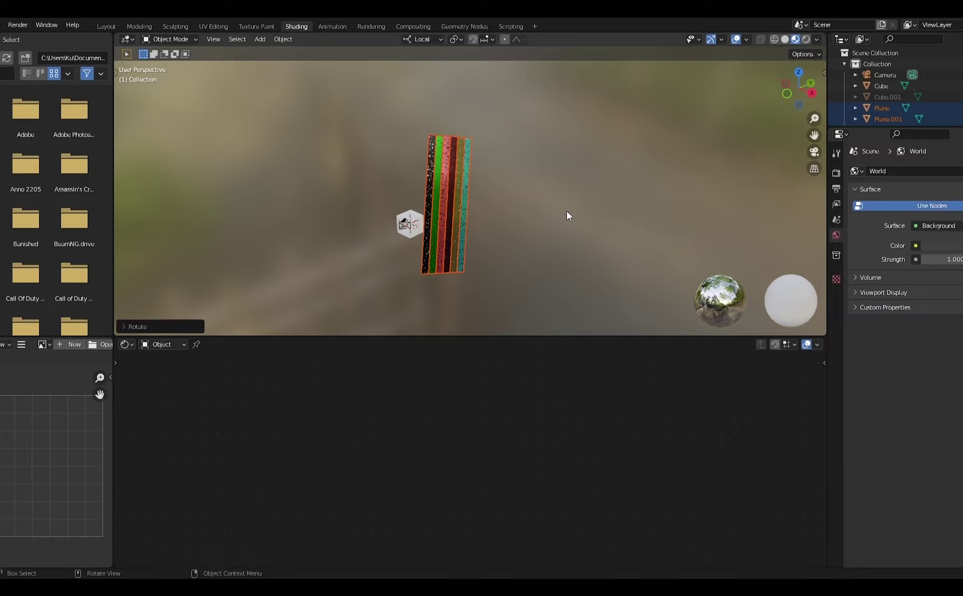
# Switch the transform orientation to Global, rotate the strips freely a little, and check them through the camera.
pyautogui.click(423, 39)
pyautogui.click(421, 75)
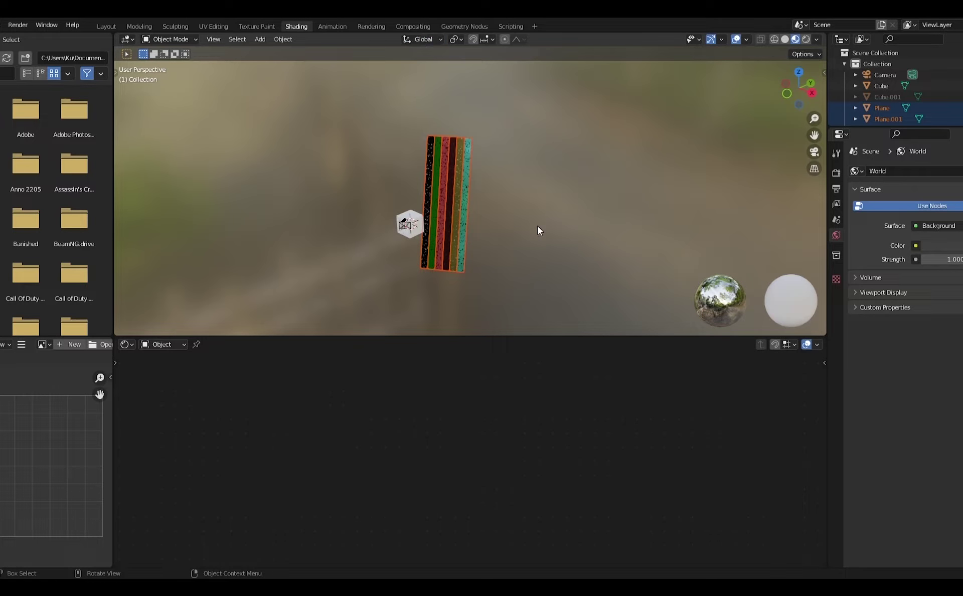
pyautogui.press('r')
pyautogui.click(517, 233)
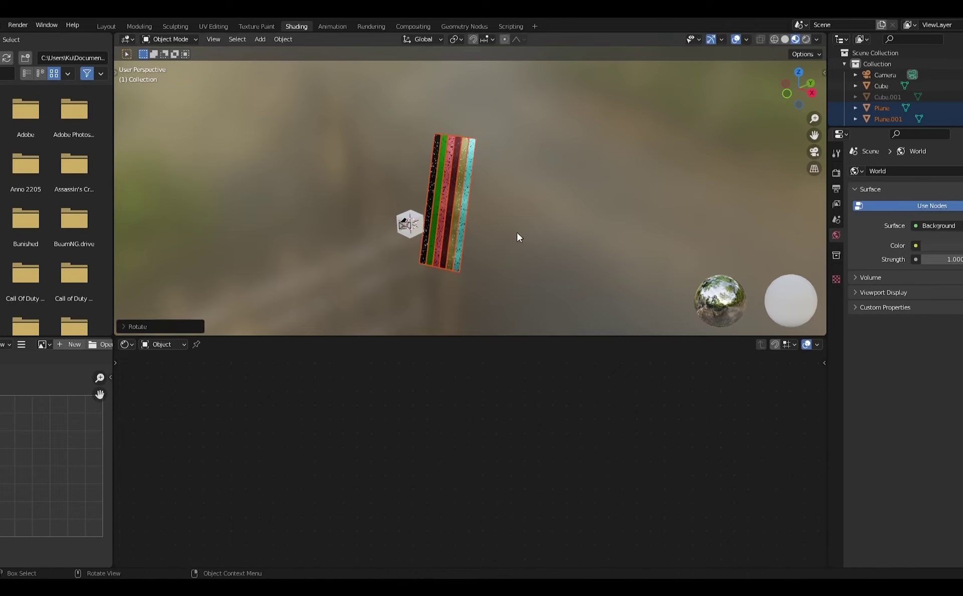
pyautogui.scroll(2, 541, 173)
pyautogui.click(809, 153)
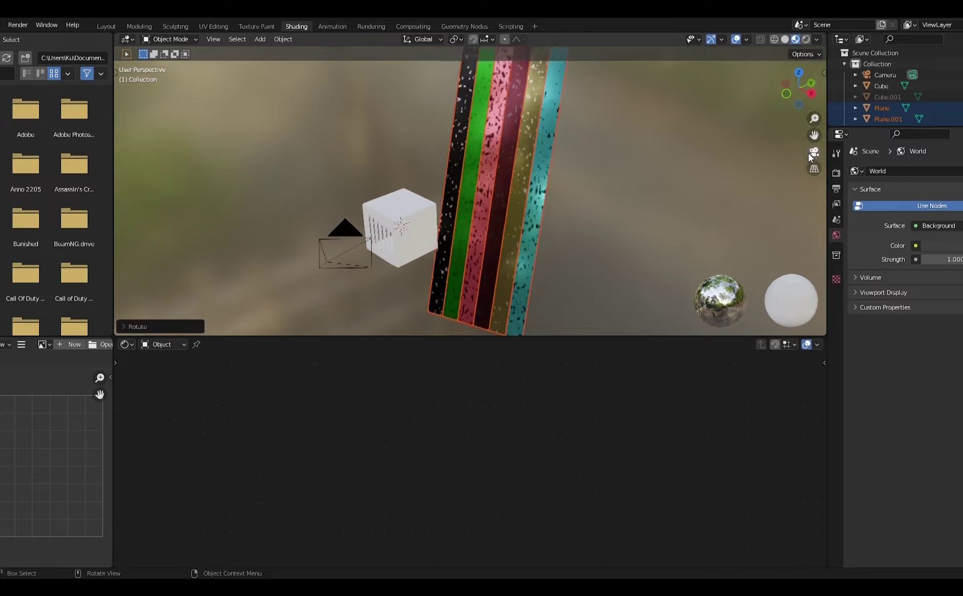
# Move the strips about 5.5 m horizontally with global Z locked, bringing them behind the cube in the camera view.
pyautogui.click(812, 156)
pyautogui.moveTo(582, 166); pyautogui.dragTo(665, 176, button='middle')
pyautogui.scroll(-4, 547, 173)
pyautogui.moveTo(547, 172); pyautogui.dragTo(544, 189, button='middle')
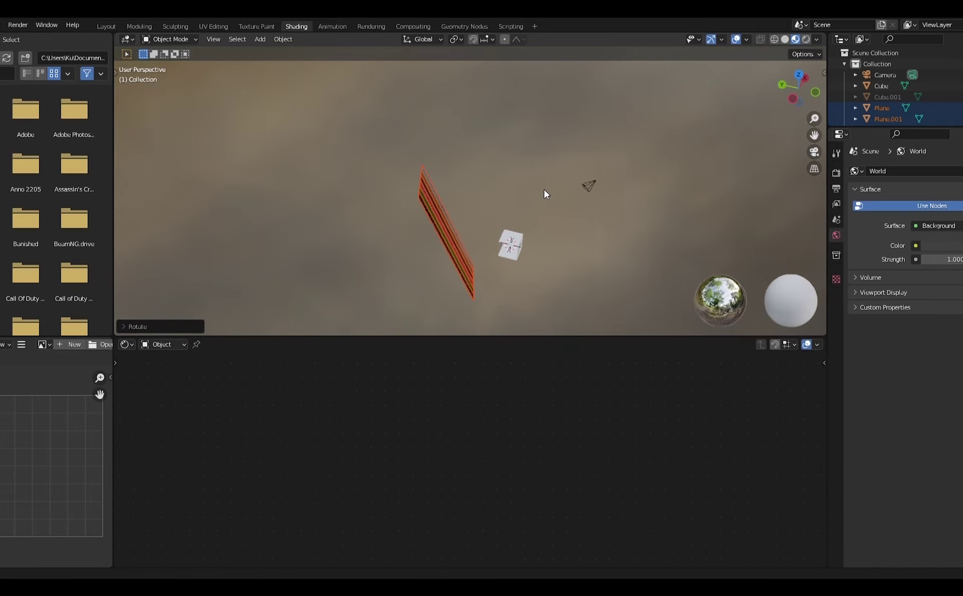
pyautogui.press('g')
pyautogui.hotkey('shift', 'z')
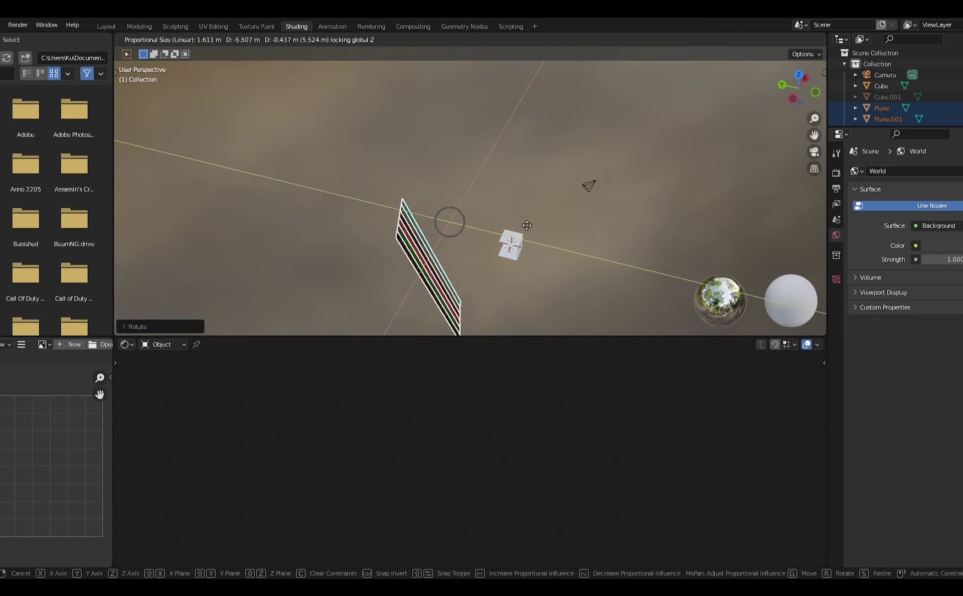
pyautogui.click(526, 225)
pyautogui.click(815, 153)
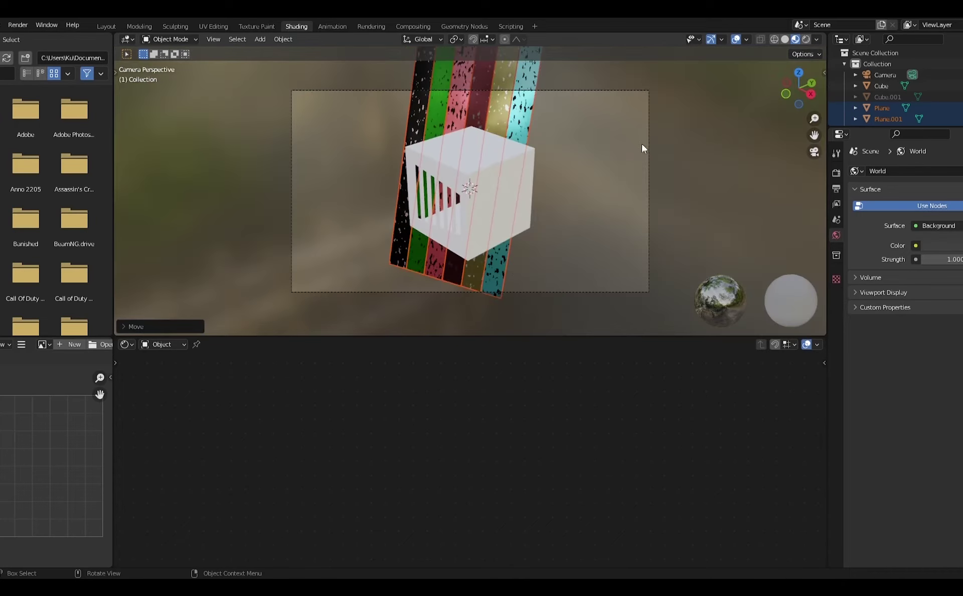
# Rotate the strips about the global Z axis so they stand more upright behind the cube.
pyautogui.press('g')
pyautogui.press('r')
pyautogui.rightClick(595, 138)
pyautogui.press('r')
pyautogui.press('z')
pyautogui.click(595, 113)
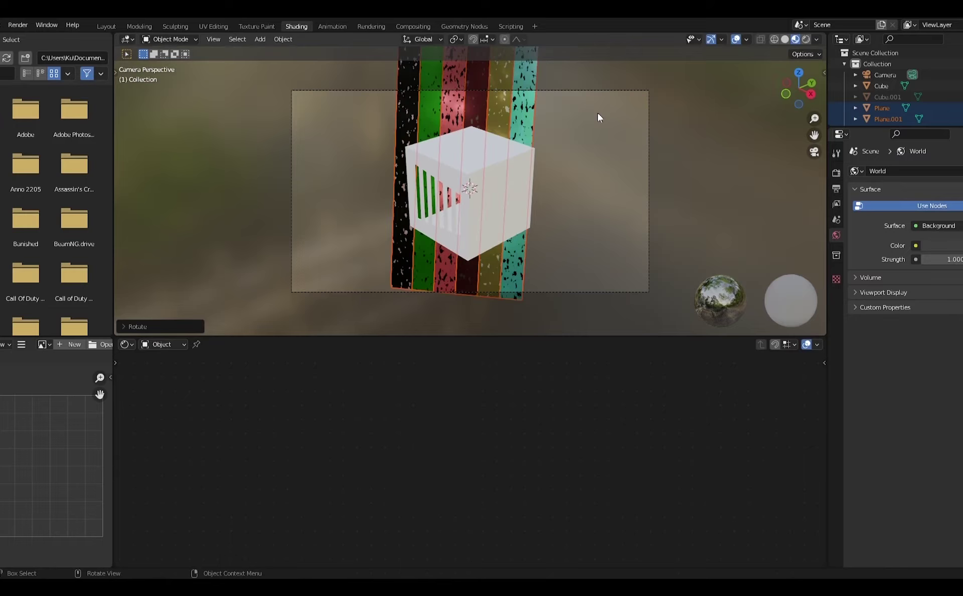
# Move the strips about 5 m along the global X axis, towards the right side of the camera frame.
pyautogui.press('g')
pyautogui.press('x')
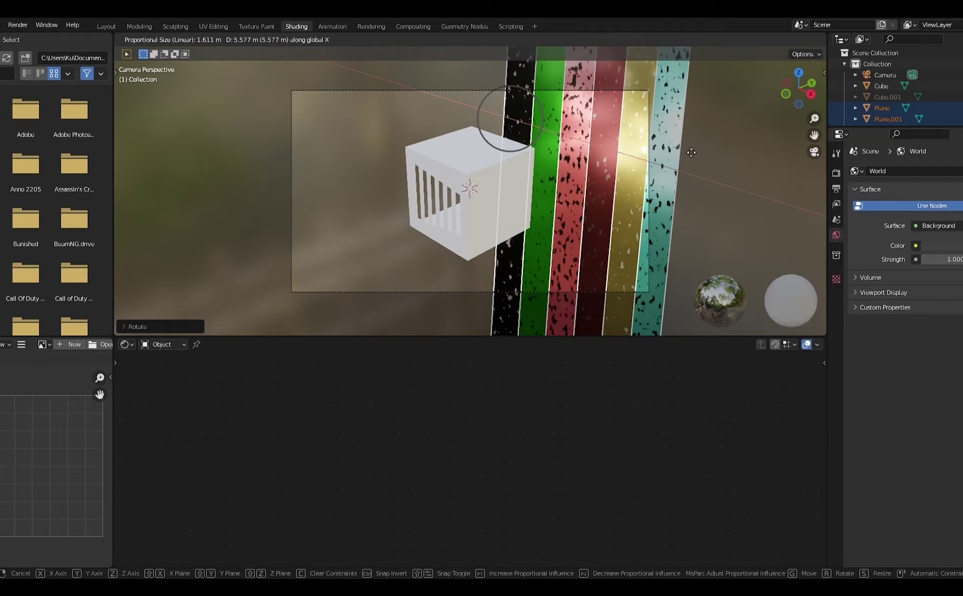
pyautogui.click(679, 149)
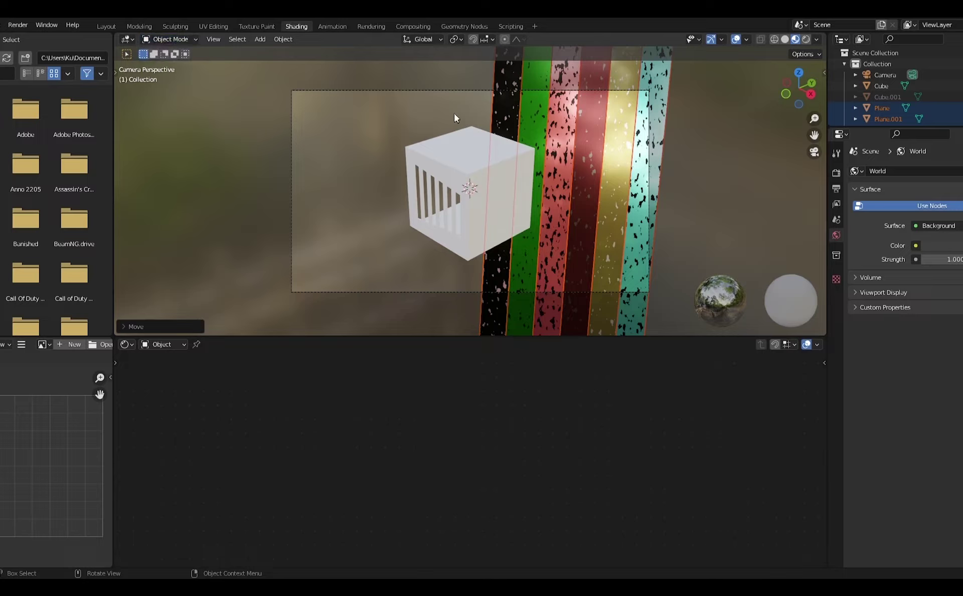
# Switch the transform orientation to Local and duplicate the strips along local X, placing the copy directly beside the original set behind the cube.
pyautogui.click(420, 38)
pyautogui.click(416, 86)
pyautogui.press('g')
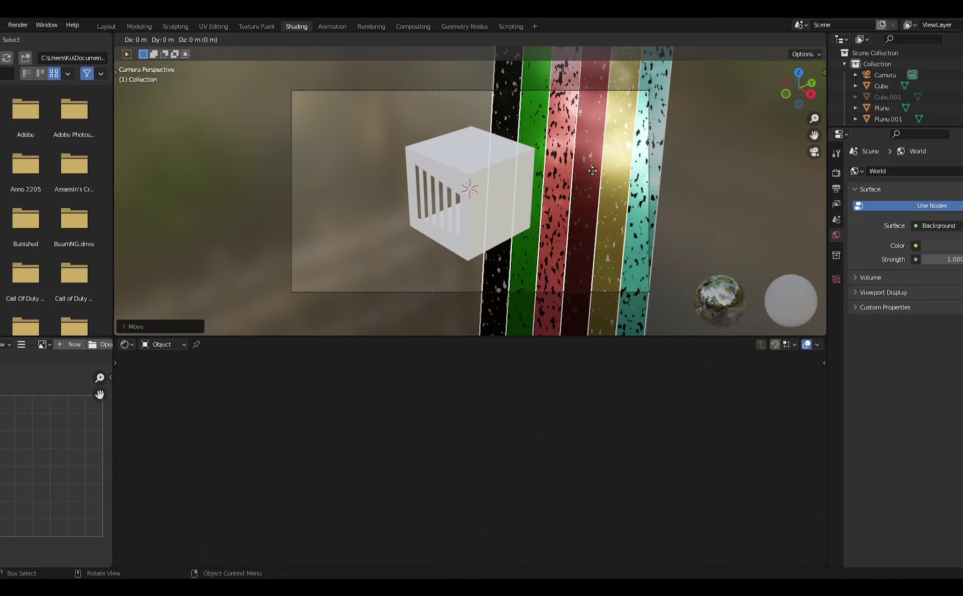
pyautogui.press('x')
pyautogui.press('x')
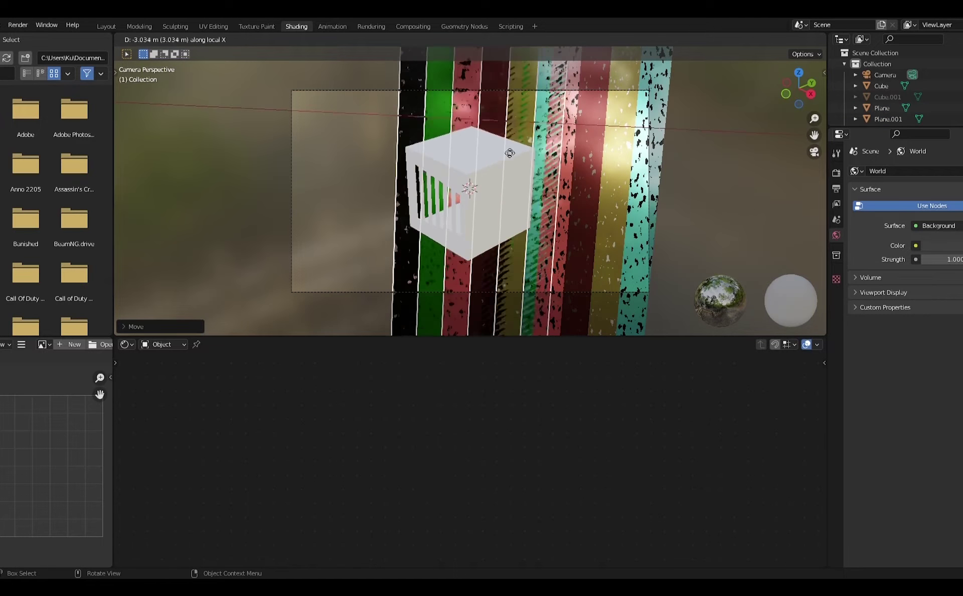
pyautogui.click(459, 146)
# Duplicate the copied strips again, about 5.2 m along negative local X, to cover the left of the camera frame.
pyautogui.hotkey('shift', 'd')
pyautogui.press('x')
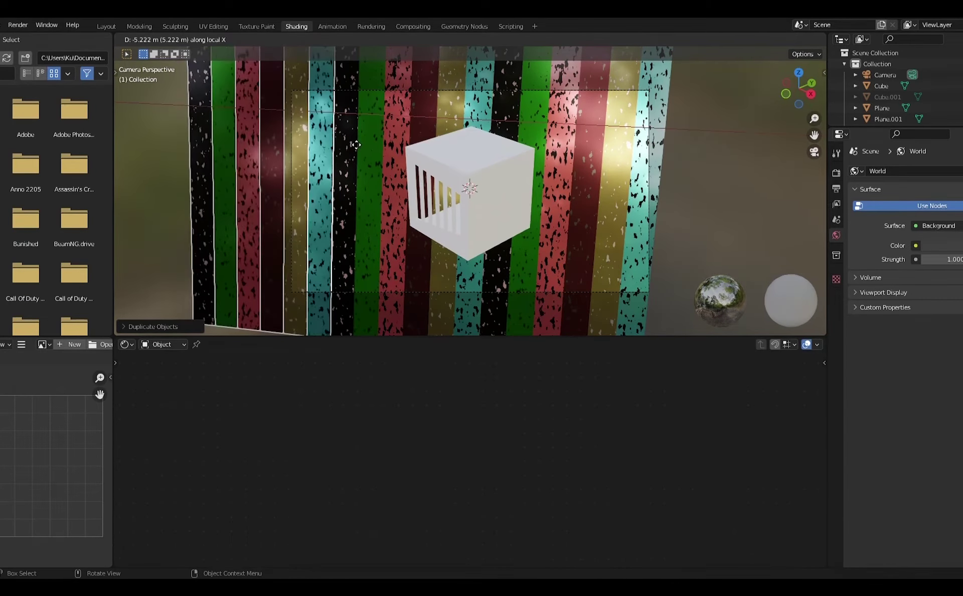
pyautogui.click(359, 145)
pyautogui.click(729, 175)
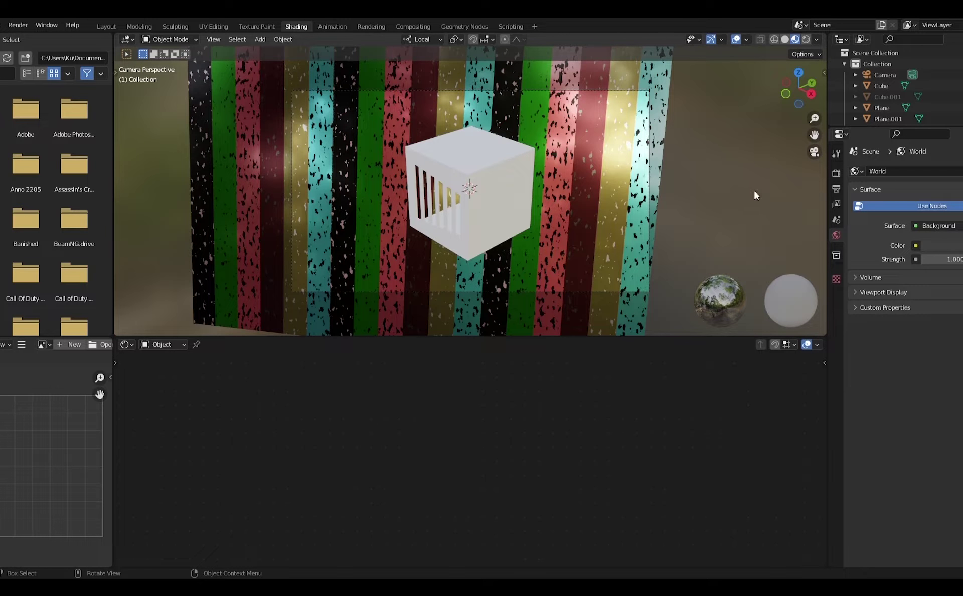
# Duplicate the rightmost strip set about 5.3 m along local X to extend the backdrop, and check it through the camera.
pyautogui.click(495, 216)
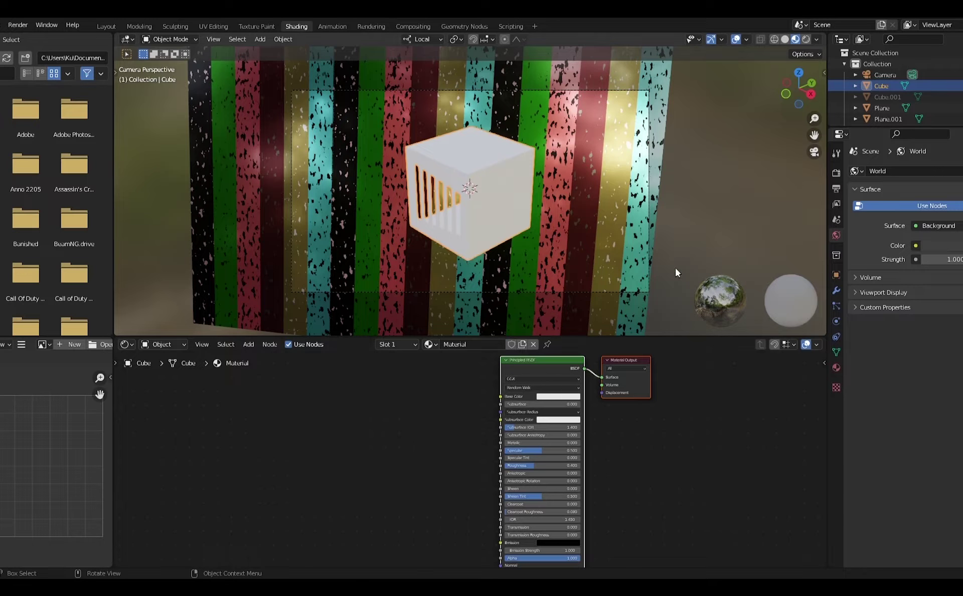
pyautogui.moveTo(718, 161); pyautogui.dragTo(554, 113)
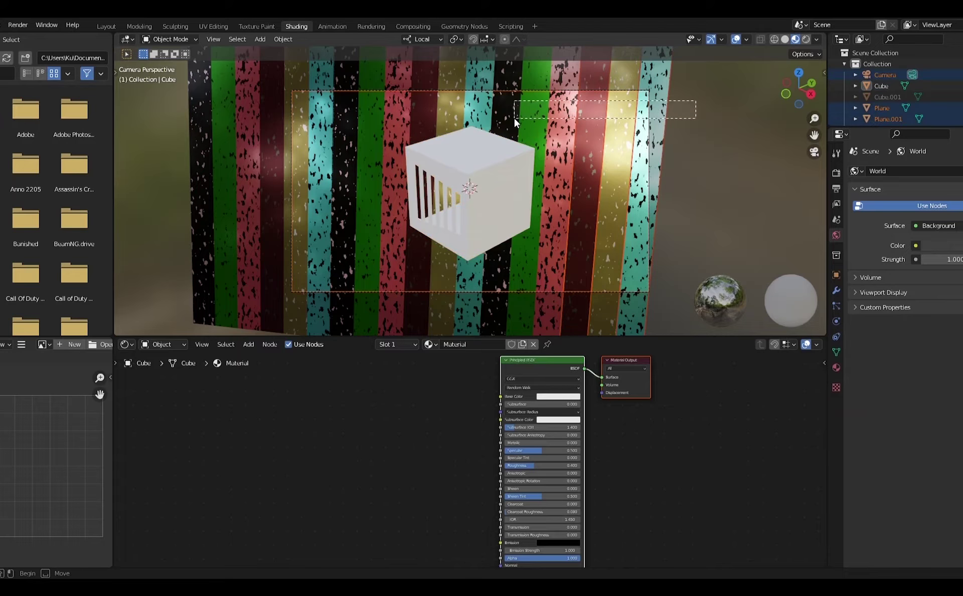
pyautogui.click(691, 158)
pyautogui.moveTo(691, 158); pyautogui.dragTo(656, 167, button='middle')
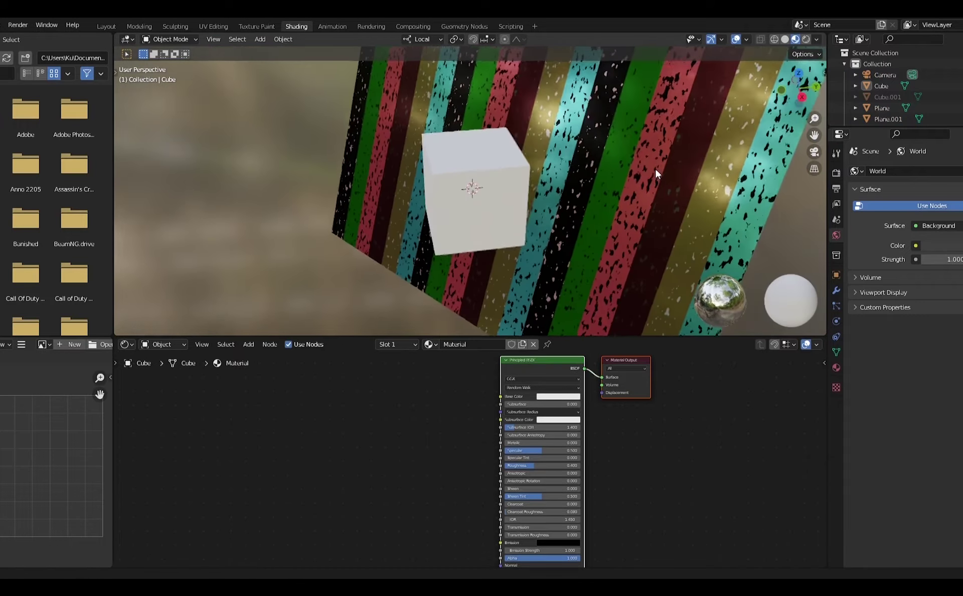
pyautogui.scroll(-3, 677, 163)
pyautogui.moveTo(709, 156); pyautogui.dragTo(548, 179)
pyautogui.press('g')
pyautogui.press('x')
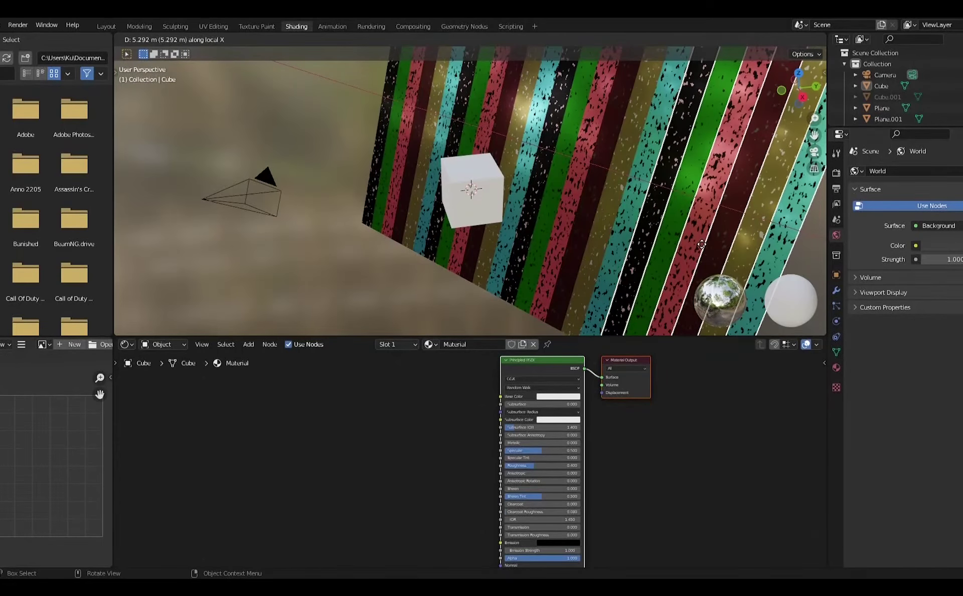
pyautogui.click(699, 244)
pyautogui.moveTo(584, 231); pyautogui.dragTo(605, 199, button='middle')
pyautogui.click(643, 208)
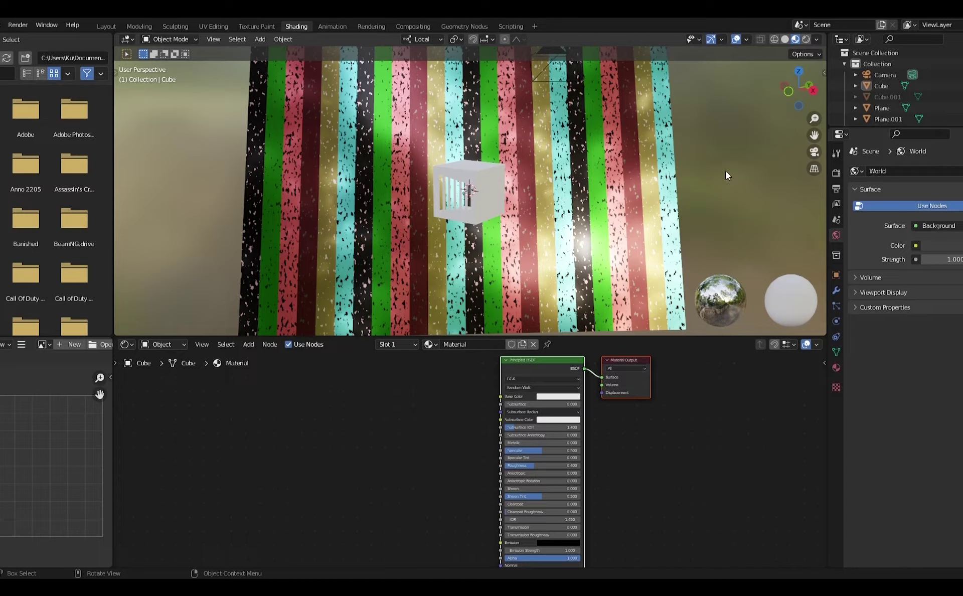
pyautogui.click(815, 152)
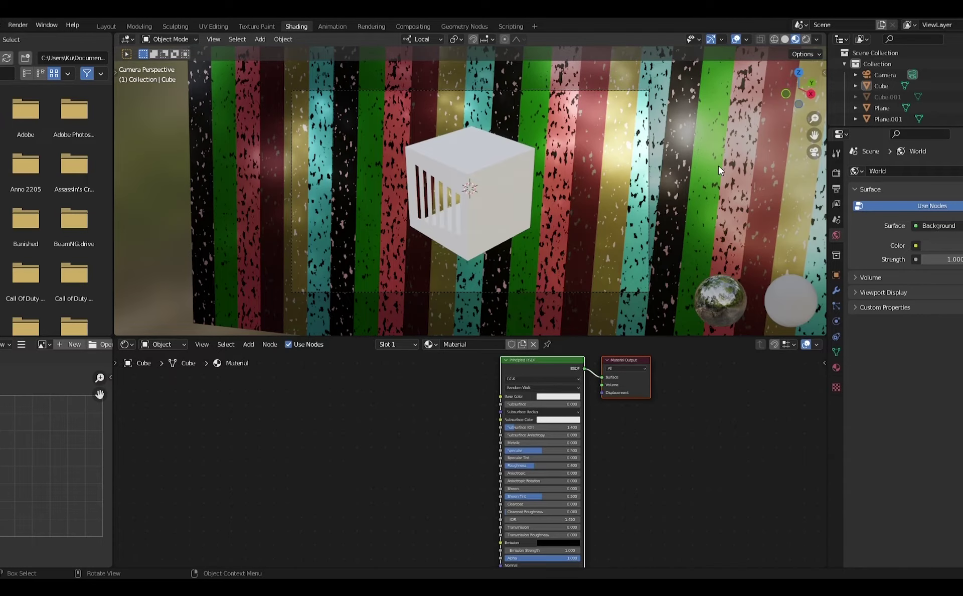
# Enable Ambient Occlusion, Bloom and Screen Space Reflections in the Eevee render settings, and expand the reflection options.
pyautogui.click(836, 172)
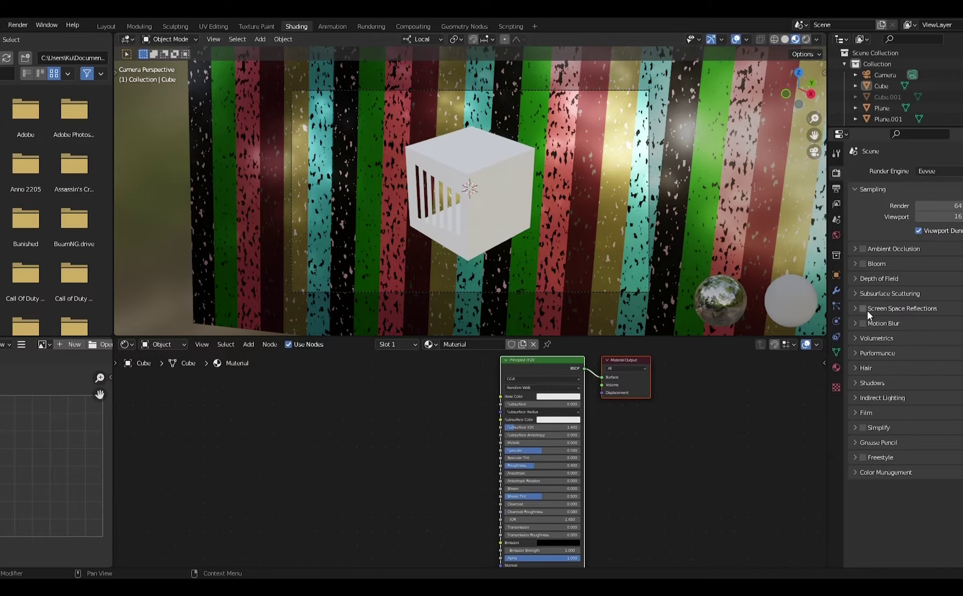
pyautogui.click(863, 264)
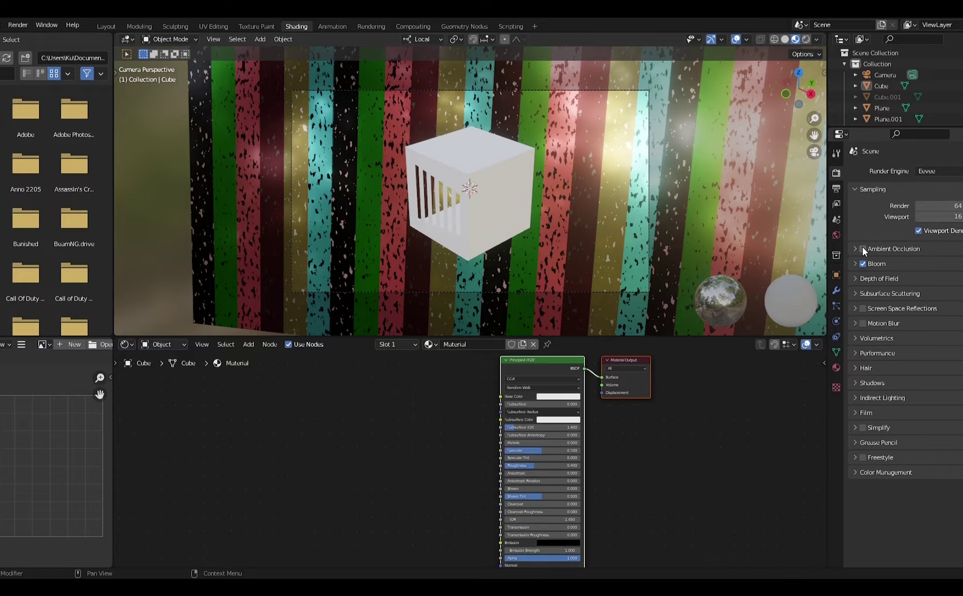
pyautogui.click(860, 308)
pyautogui.click(856, 308)
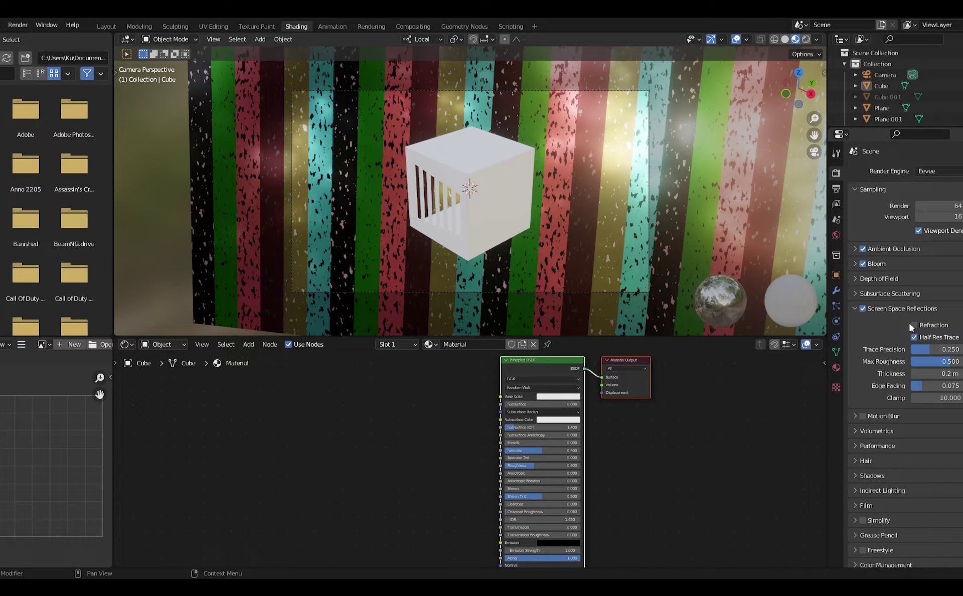
# Select the slotted cube and bring up the Screen Space Refraction option in its material settings.
pyautogui.click(513, 205)
pyautogui.click(836, 366)
pyautogui.scroll(-10, 884, 376)
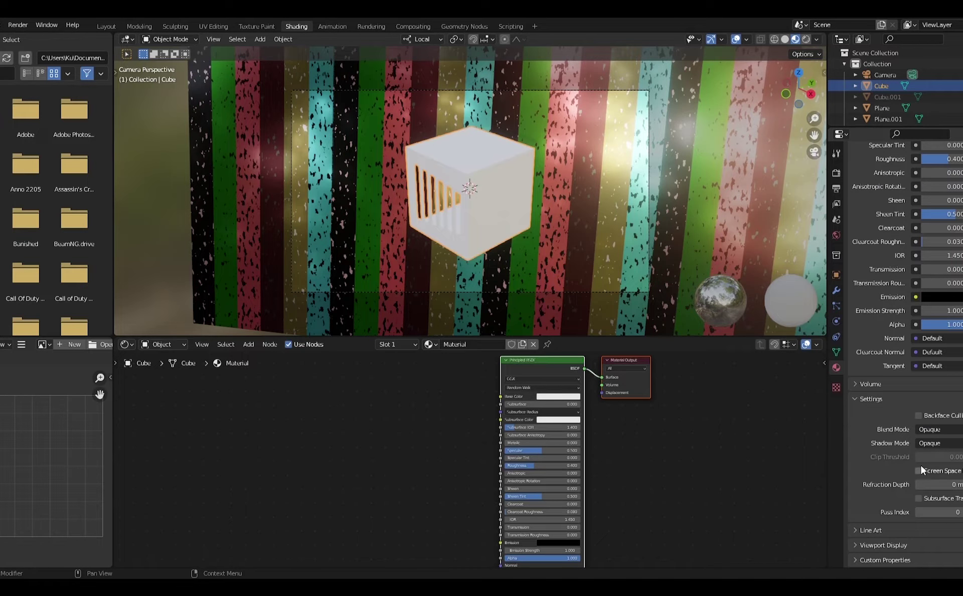
# Enable screen space refraction for the cube's material and set its transmission to 1 and roughness to 0.
pyautogui.click(920, 470)
pyautogui.scroll(3, 892, 339)
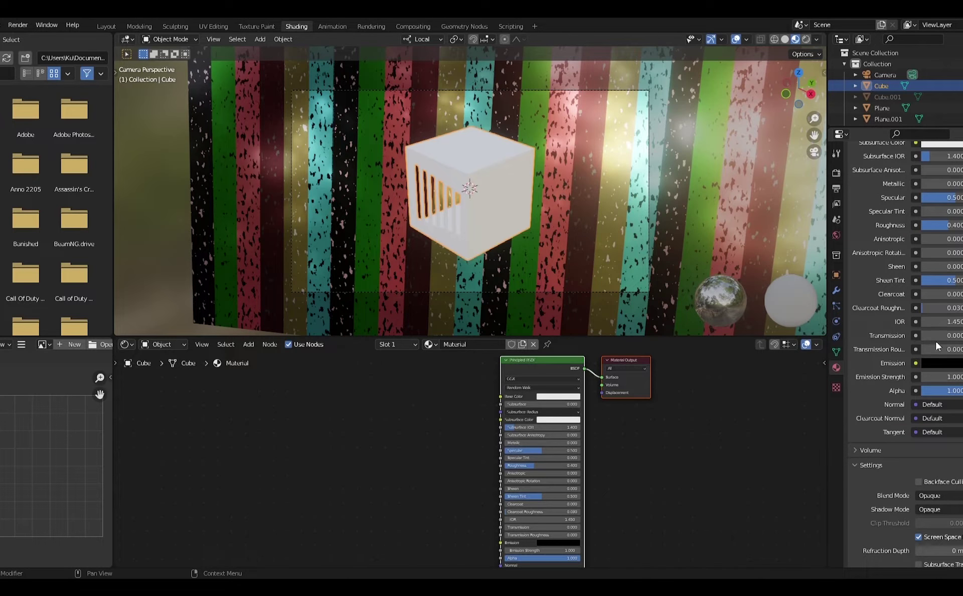
pyautogui.moveTo(932, 340); pyautogui.dragTo(922, 314)
pyautogui.scroll(2, 898, 293)
pyautogui.scroll(2, 901, 293)
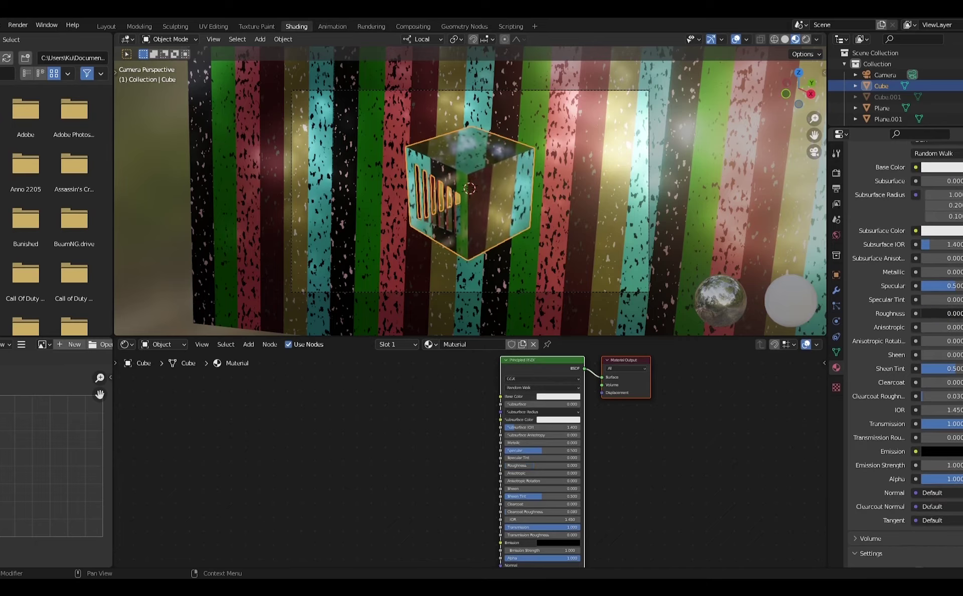
# Set the IOR of the cube's material to 1.
pyautogui.click(957, 410)
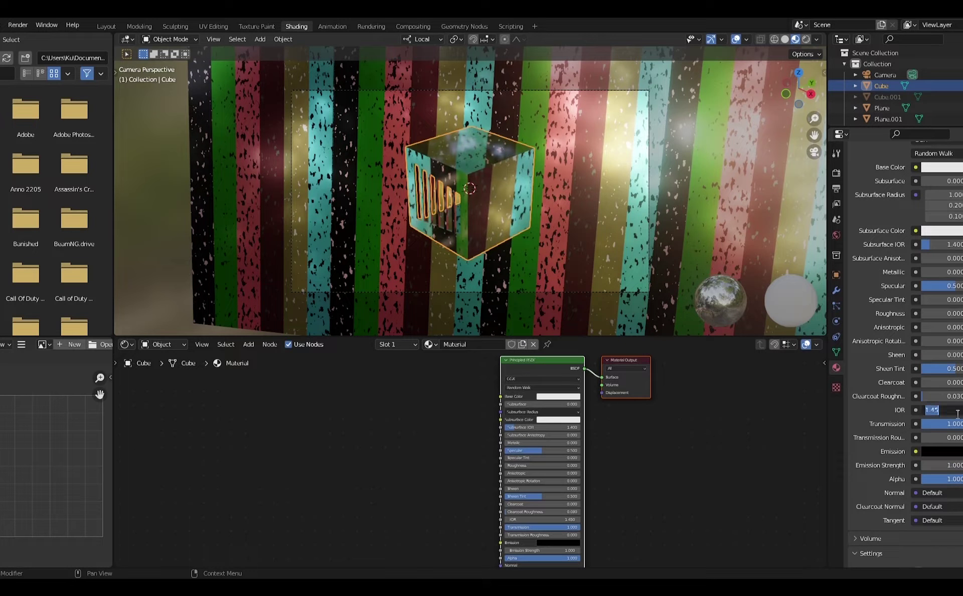
pyautogui.write('1')
pyautogui.press('Return')
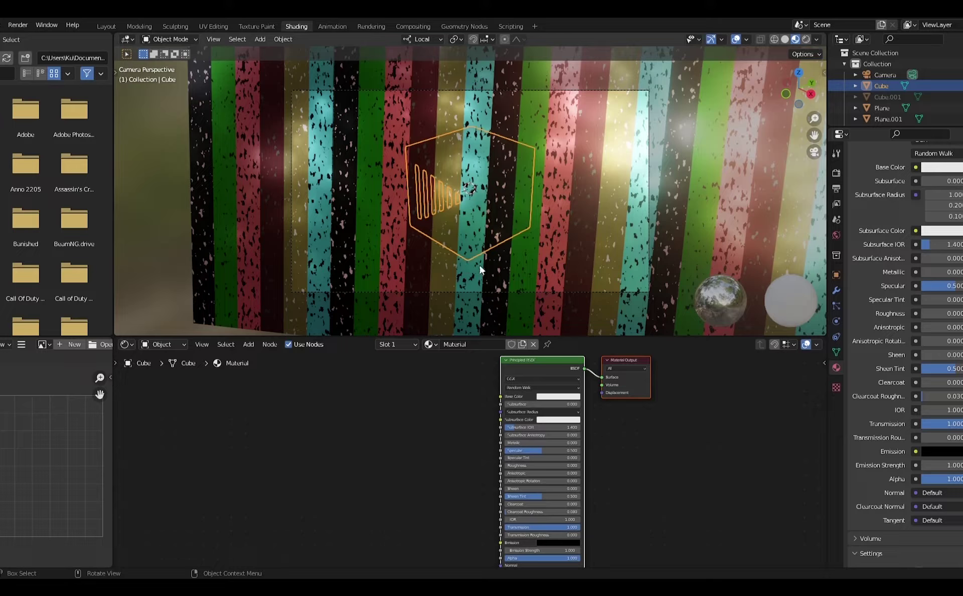
# Move the Principled BSDF away from the Material Output and insert a Shader to RGB node on the link between them.
pyautogui.moveTo(499, 363); pyautogui.dragTo(348, 392)
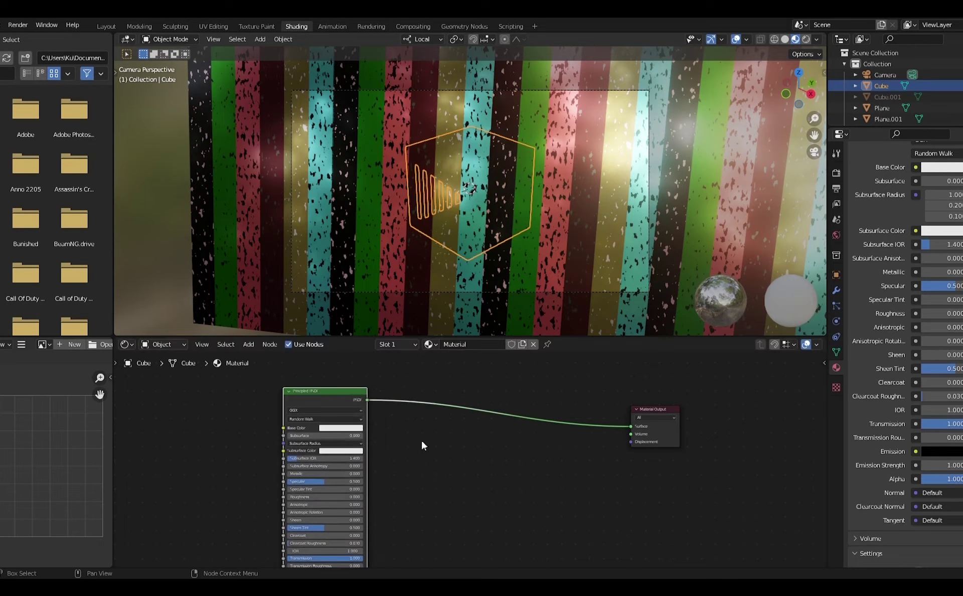
pyautogui.hotkey('shift', 'a')
pyautogui.moveTo(423, 440)
pyautogui.moveTo(409, 415)
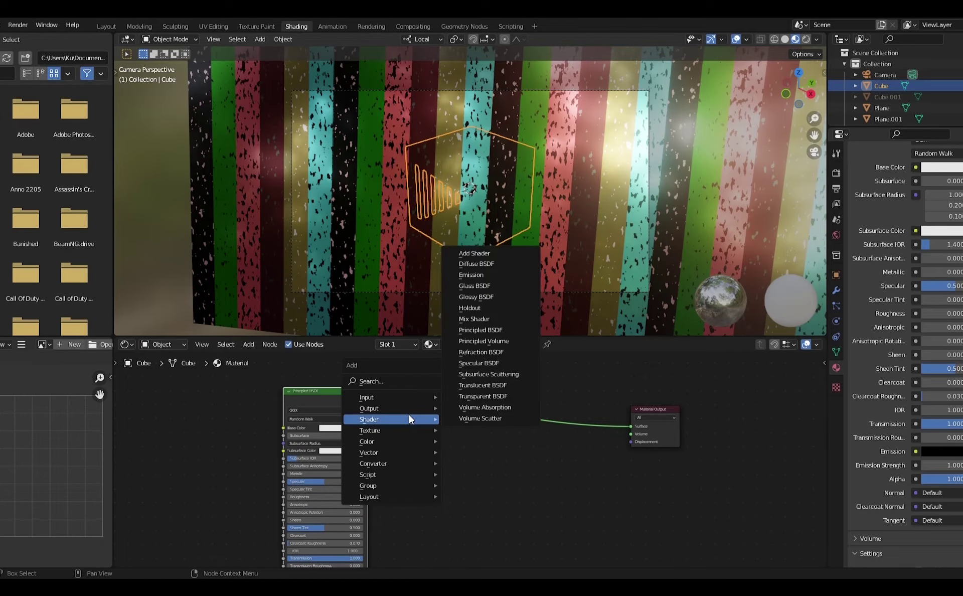
pyautogui.click(392, 382)
pyautogui.write('s')
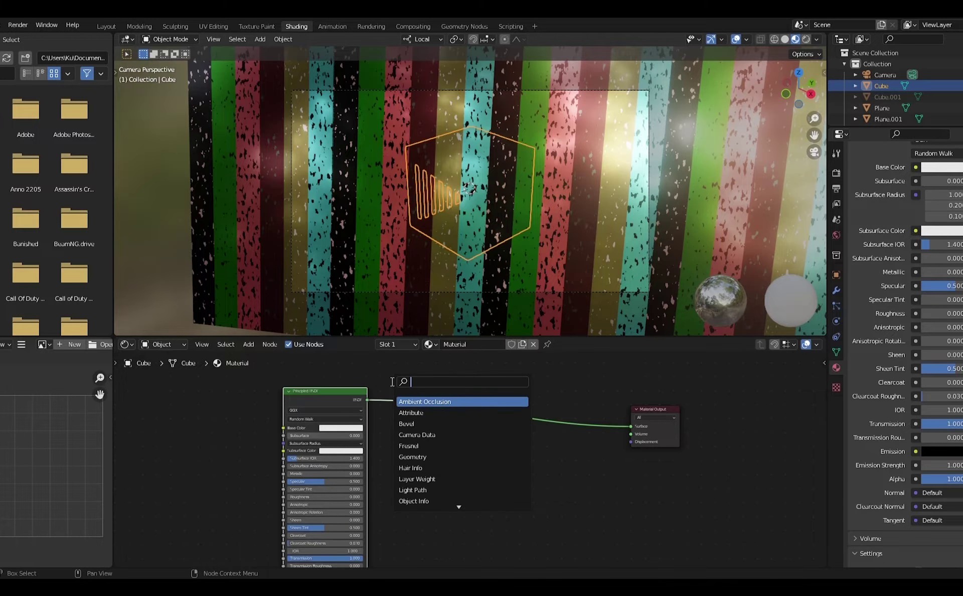
pyautogui.write('hadr')
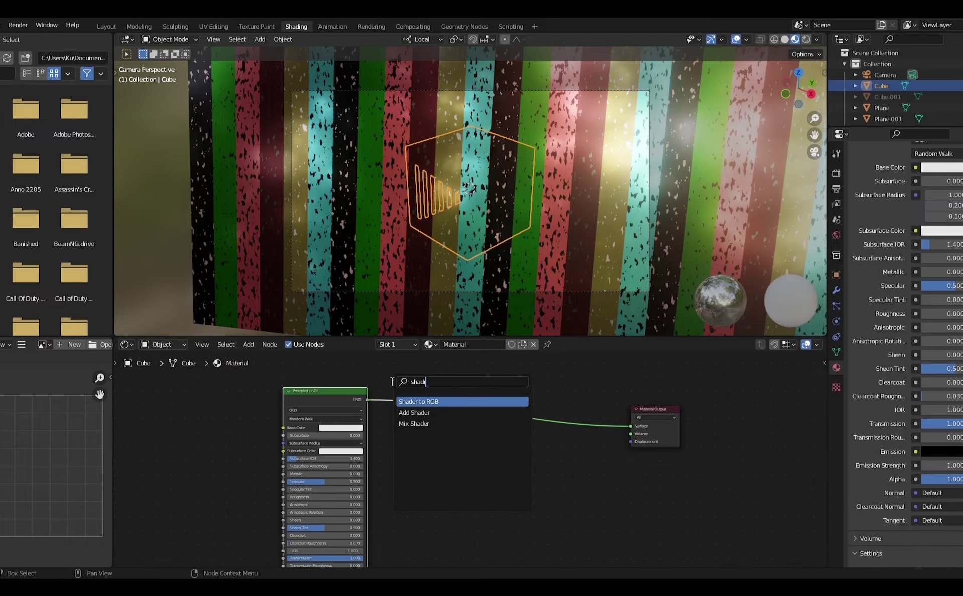
pyautogui.press('Return')
pyautogui.click(478, 412)
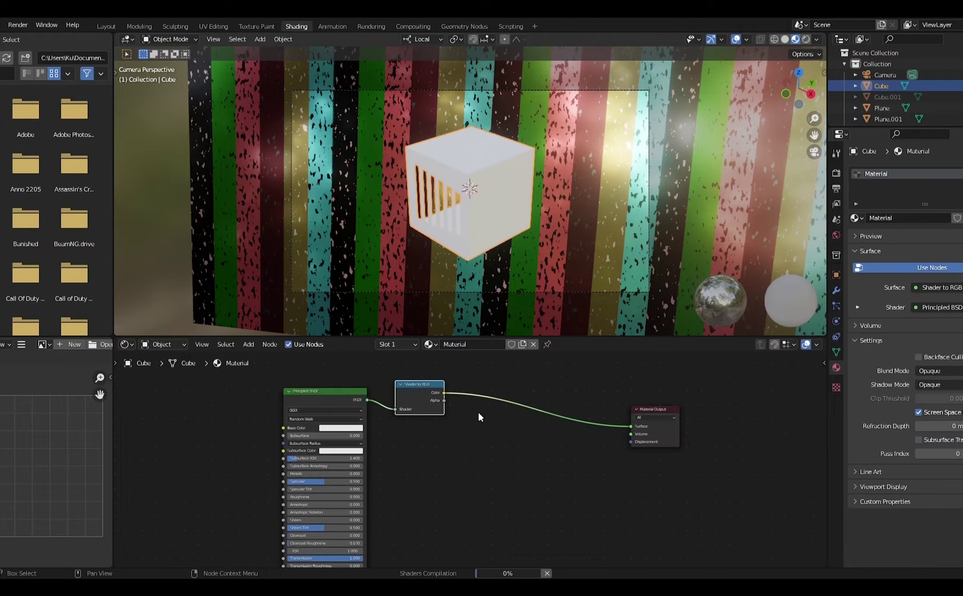
pyautogui.hotkey('shift', 'a')
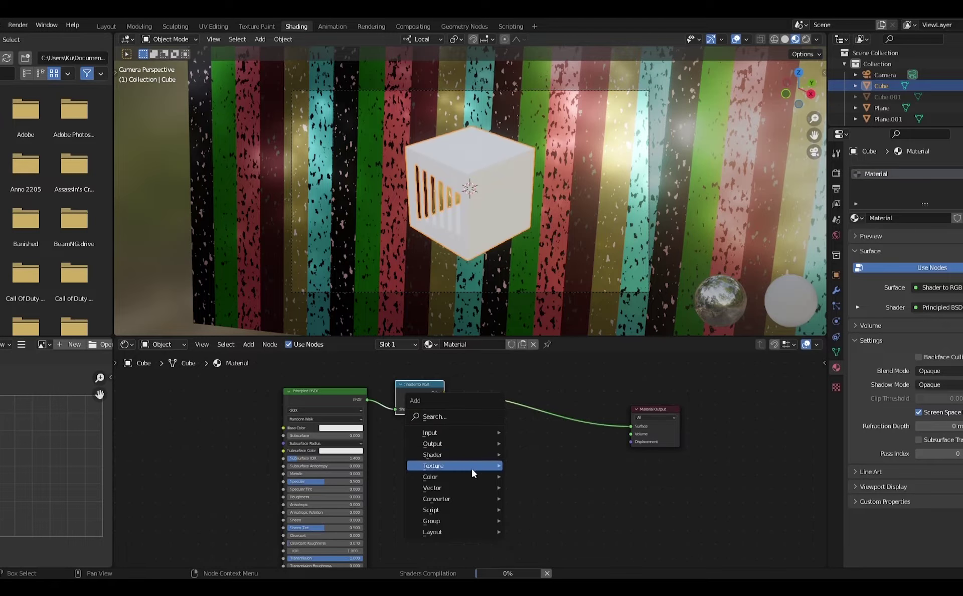
pyautogui.moveTo(474, 478)
pyautogui.press('Escape')
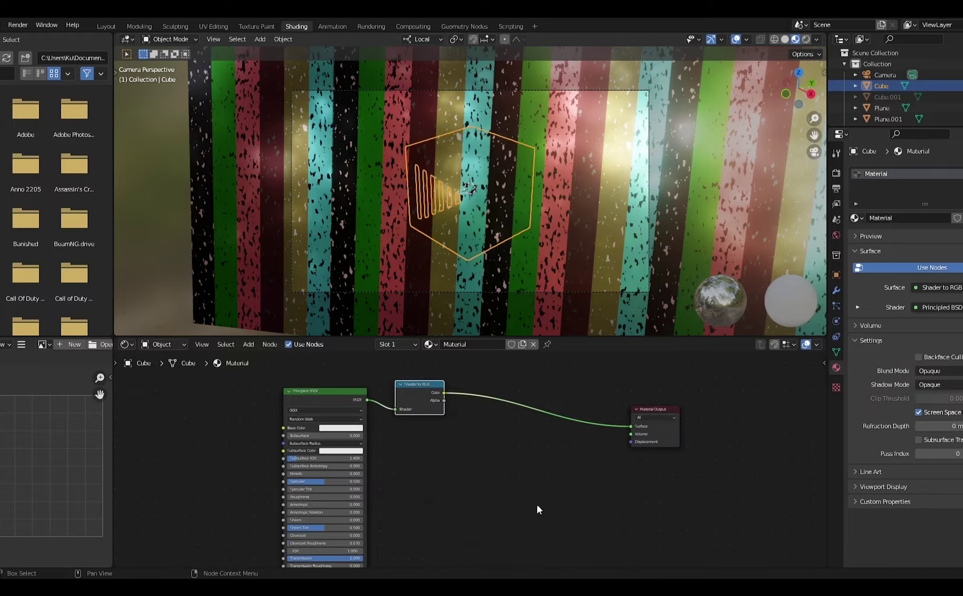
# Insert an Invert node on the link between Shader to RGB and the Material Output.
pyautogui.hotkey('shift', 'a')
pyautogui.moveTo(484, 498)
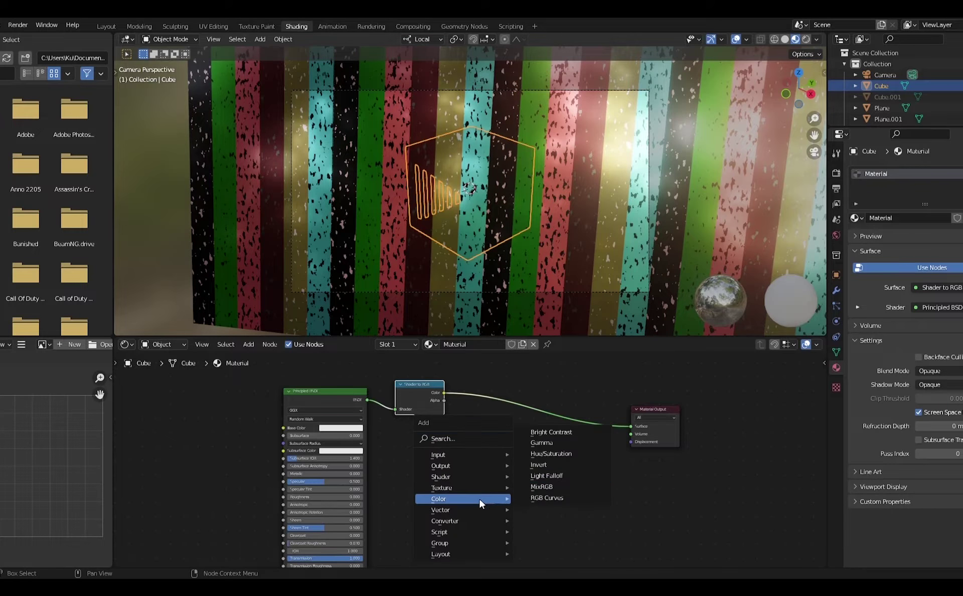
pyautogui.click(557, 474)
pyautogui.click(495, 417)
# Insert a second Principled BSDF between Invert and the Material Output, with the inverted colour feeding its Base Color.
pyautogui.hotkey('shift', 'a')
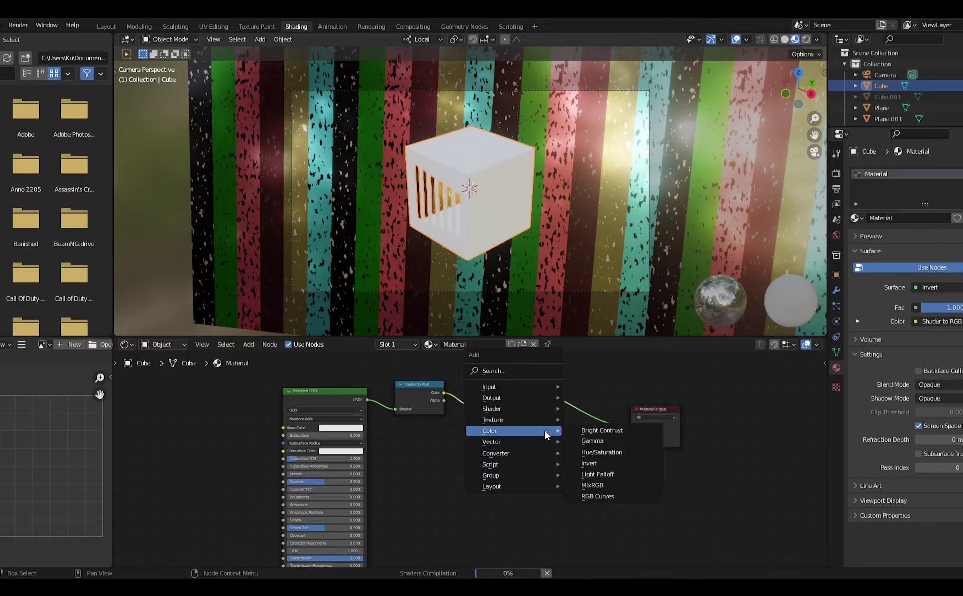
pyautogui.moveTo(528, 409)
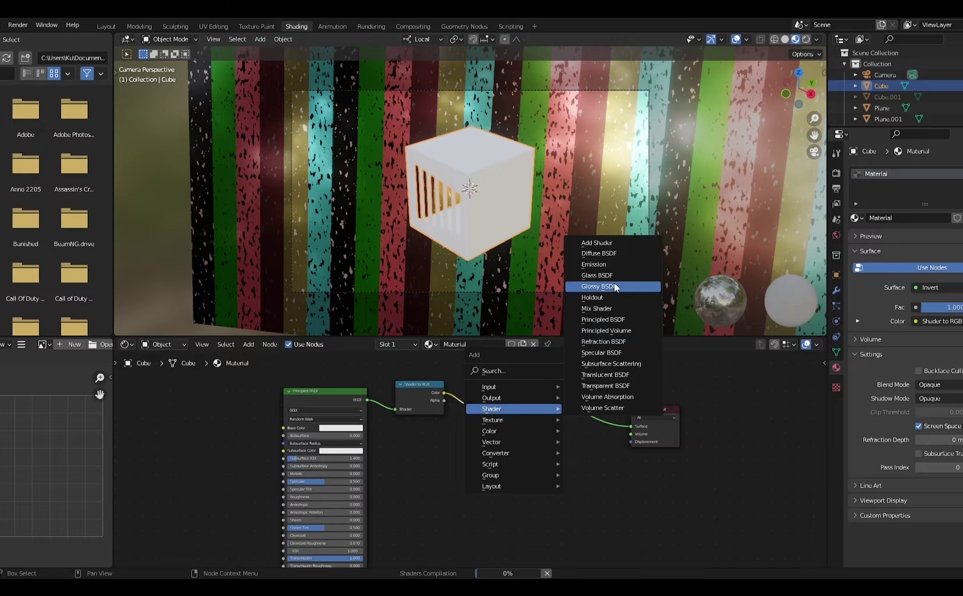
pyautogui.click(605, 320)
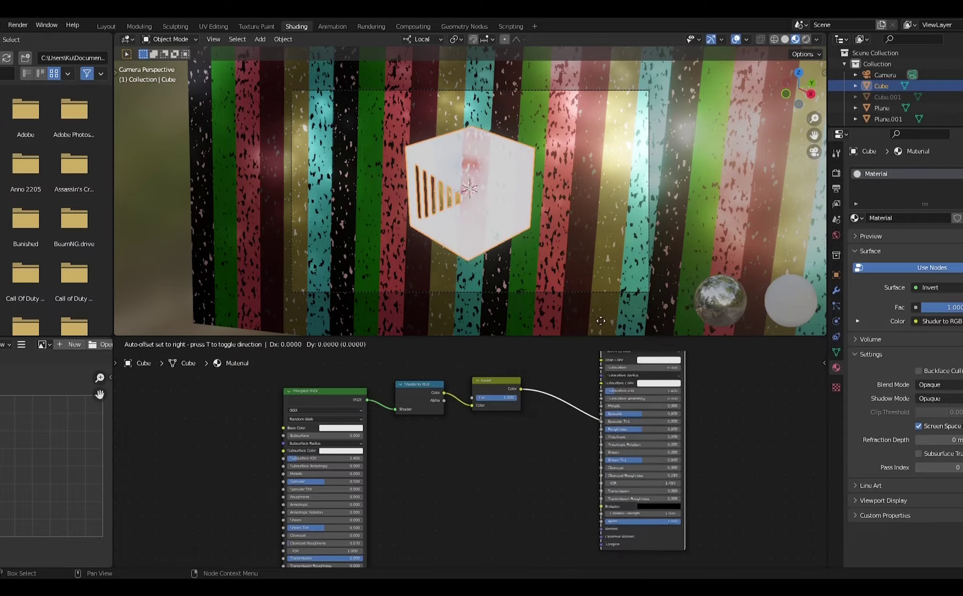
pyautogui.click(570, 365)
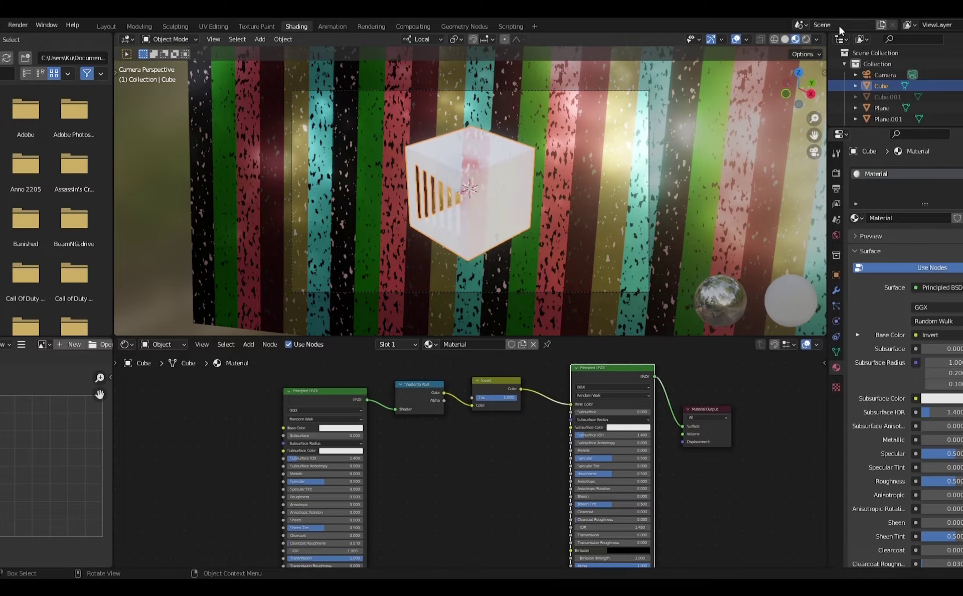
# Switch the 3D viewport to rendered shading and keep the cube selected.
pyautogui.click(808, 40)
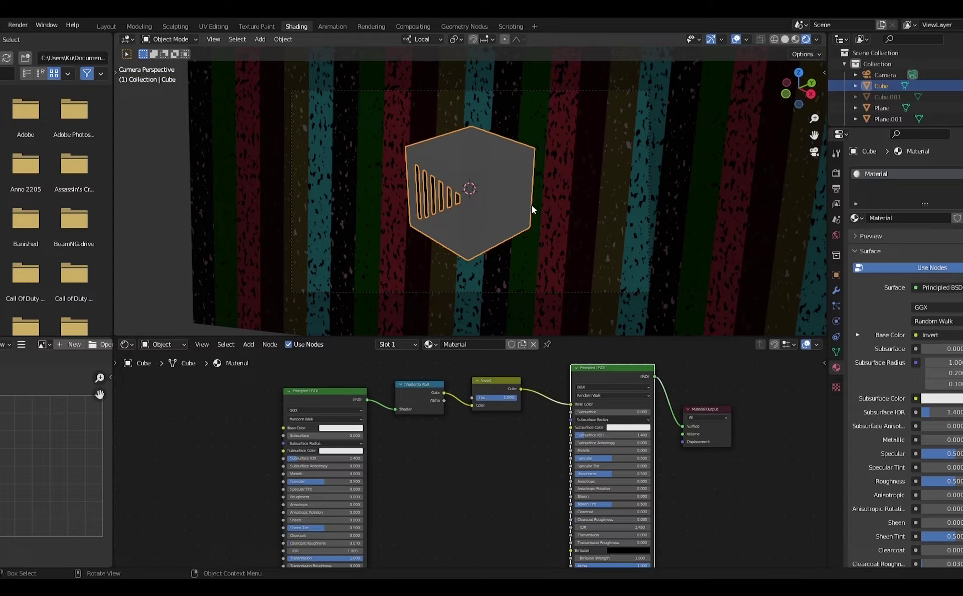
pyautogui.click(579, 214)
pyautogui.click(507, 197)
# Try a world background strength of about 20.4 and reset it to 1.
pyautogui.click(836, 235)
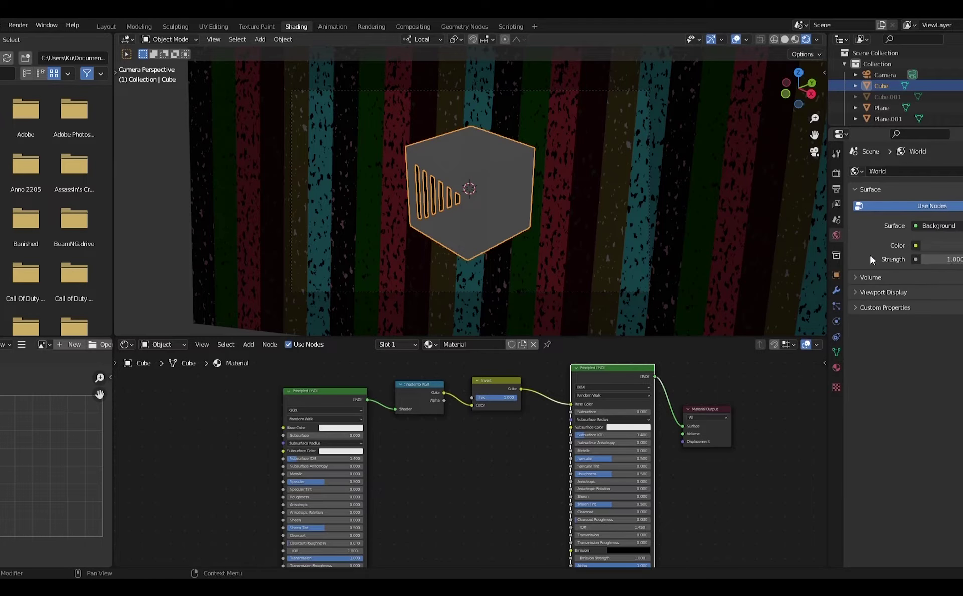
pyautogui.moveTo(950, 259); pyautogui.dragTo(956, 259)
pyautogui.click(958, 259)
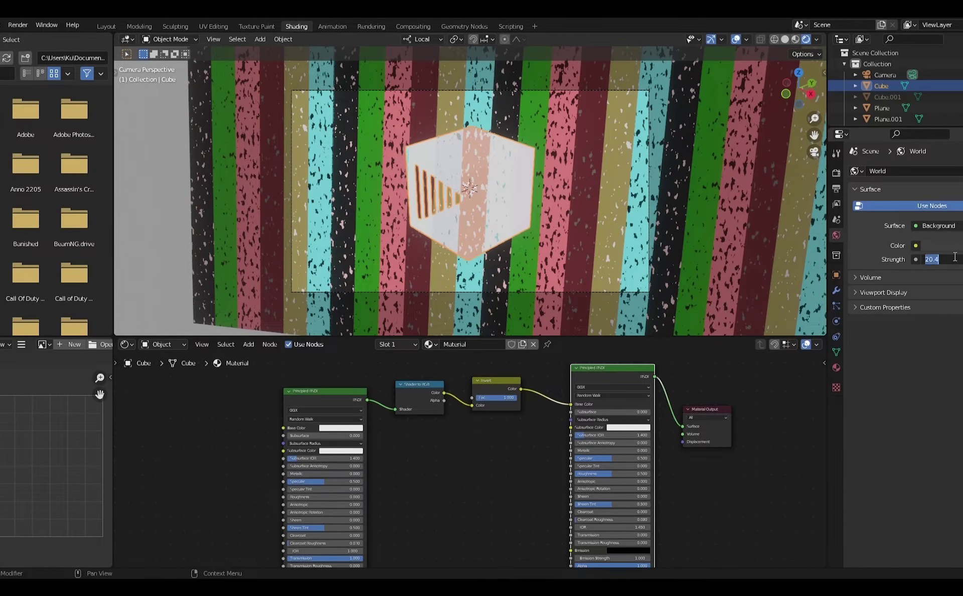
pyautogui.write('1')
pyautogui.press('Return')
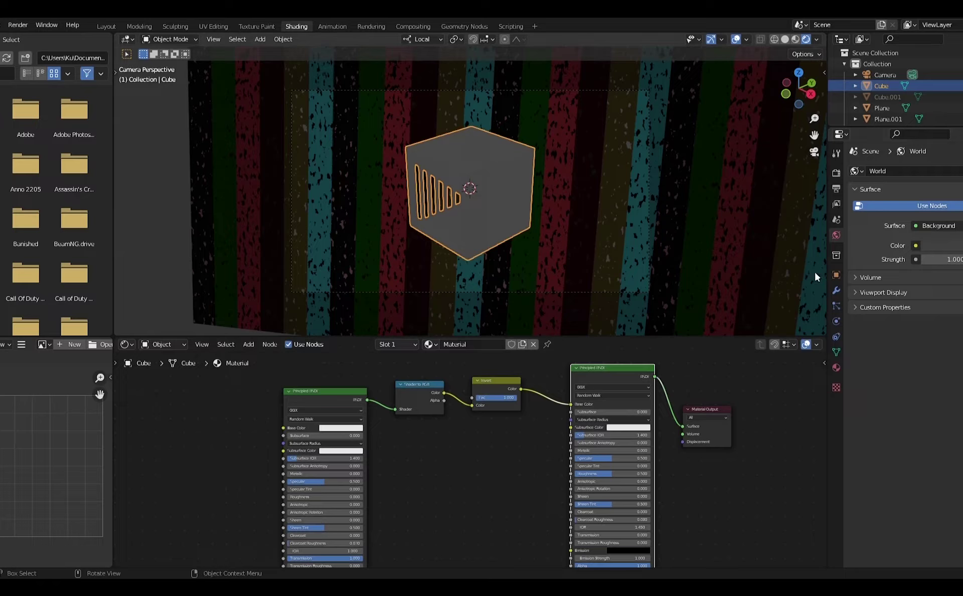
# Switch the node editor to the world shader and connect a new ColorRamp to the Background node's Color input.
pyautogui.click(161, 344)
pyautogui.click(166, 370)
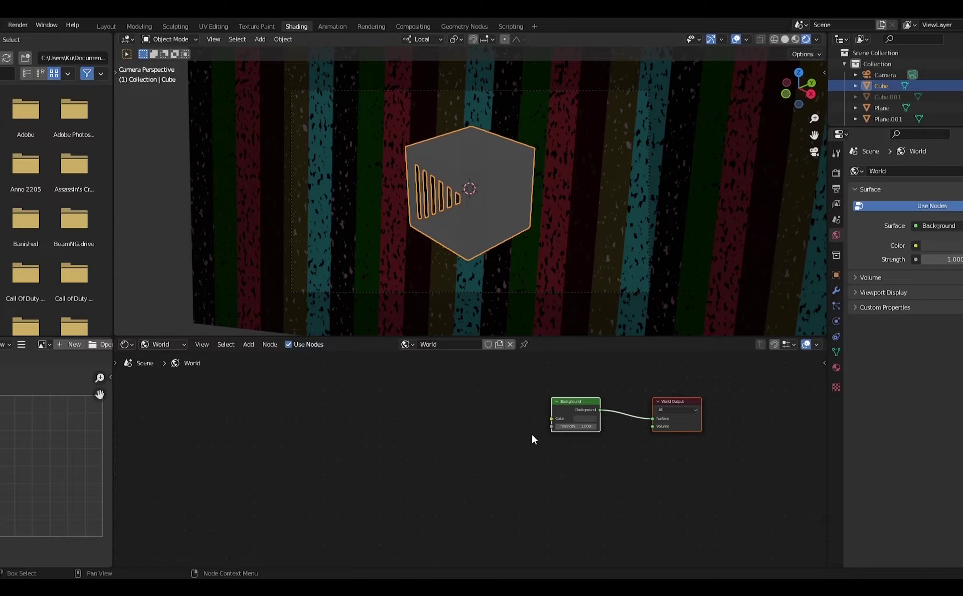
pyautogui.moveTo(532, 434); pyautogui.dragTo(450, 444, button='middle')
pyautogui.scroll(5, 448, 442)
pyautogui.moveTo(390, 427); pyautogui.dragTo(596, 459, button='middle')
pyautogui.hotkey('shift', 'a')
pyautogui.moveTo(420, 427)
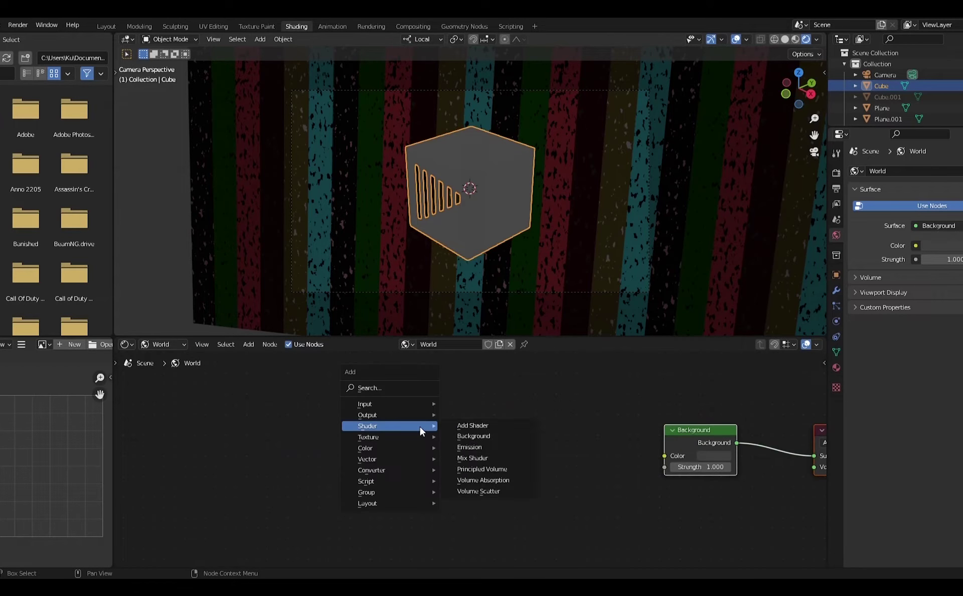
pyautogui.moveTo(399, 469)
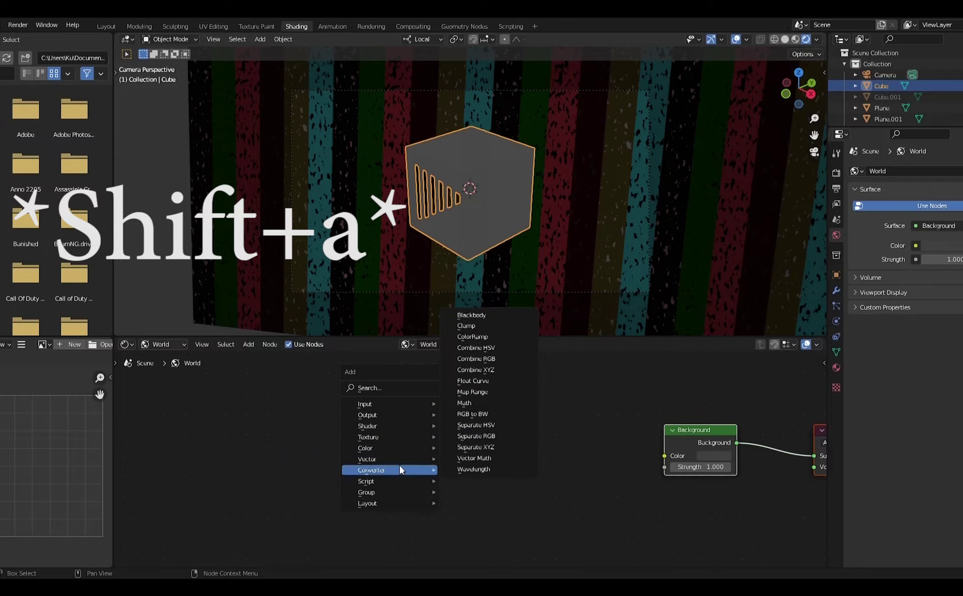
pyautogui.click(472, 336)
pyautogui.moveTo(551, 419); pyautogui.dragTo(603, 436)
pyautogui.moveTo(667, 454); pyautogui.dragTo(665, 455)
# Colour the ramp's end stop orange and its start stop dark blue, and move both inward, with blue at position 0.082.
pyautogui.click(542, 461)
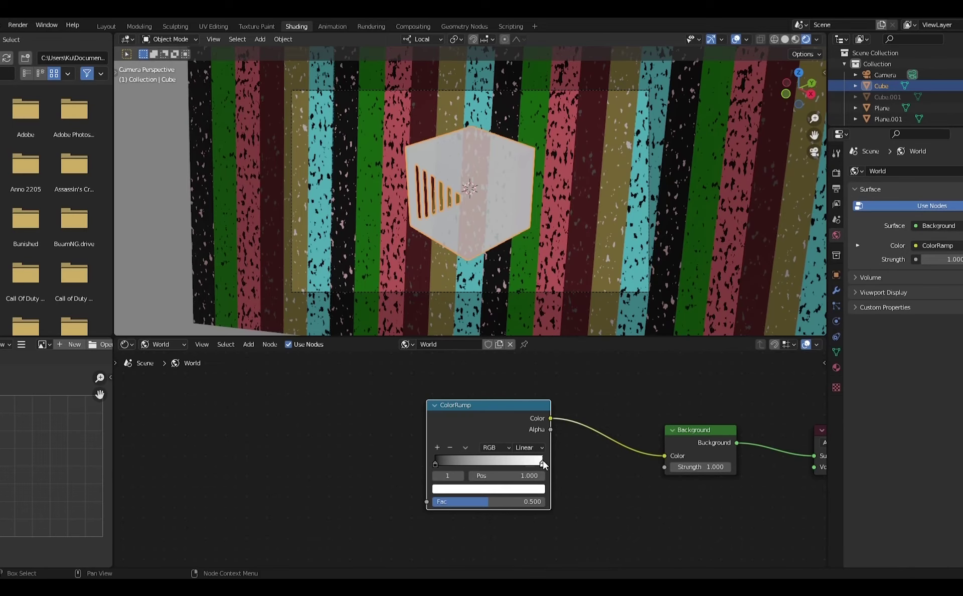
pyautogui.click(496, 489)
pyautogui.moveTo(501, 406); pyautogui.dragTo(456, 410)
pyautogui.click(435, 462)
pyautogui.click(451, 490)
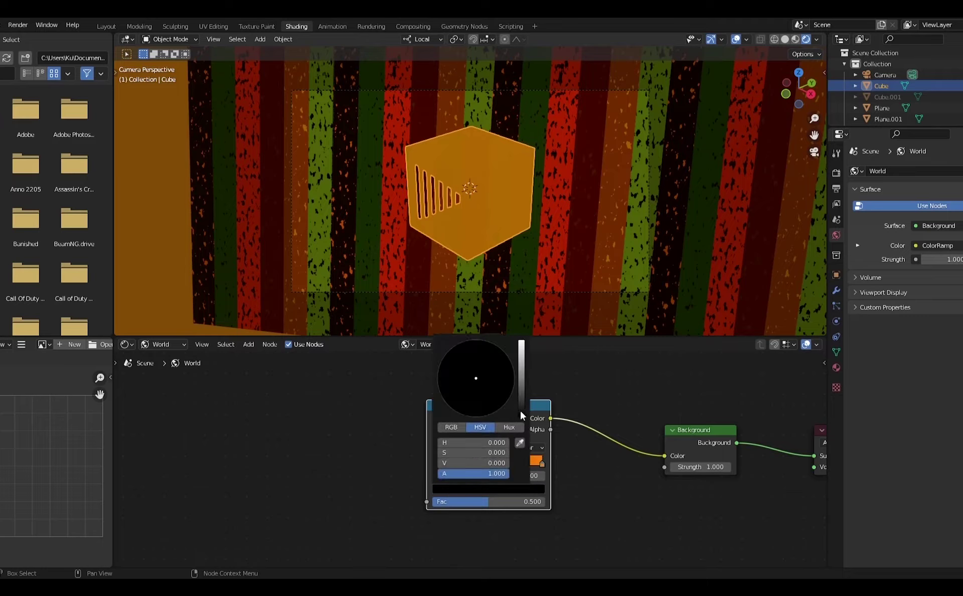
pyautogui.moveTo(522, 410); pyautogui.dragTo(522, 375)
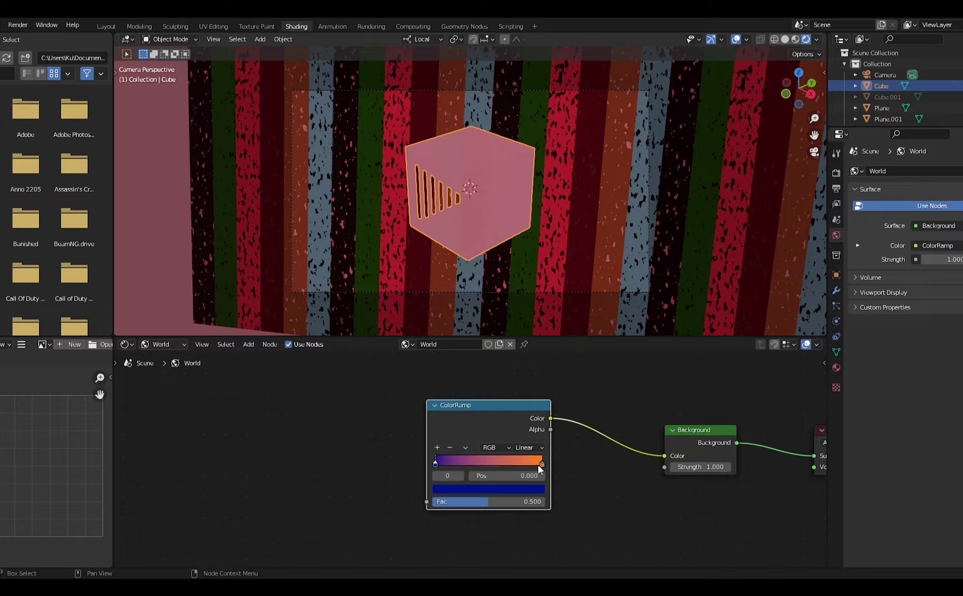
pyautogui.moveTo(541, 464); pyautogui.dragTo(523, 463)
pyautogui.moveTo(441, 462); pyautogui.dragTo(450, 459)
# Connect a Noise Texture's Color to the ColorRamp's Fac and give the texture Mapping and Texture Coordinate nodes.
pyautogui.hotkey('shift', 'a')
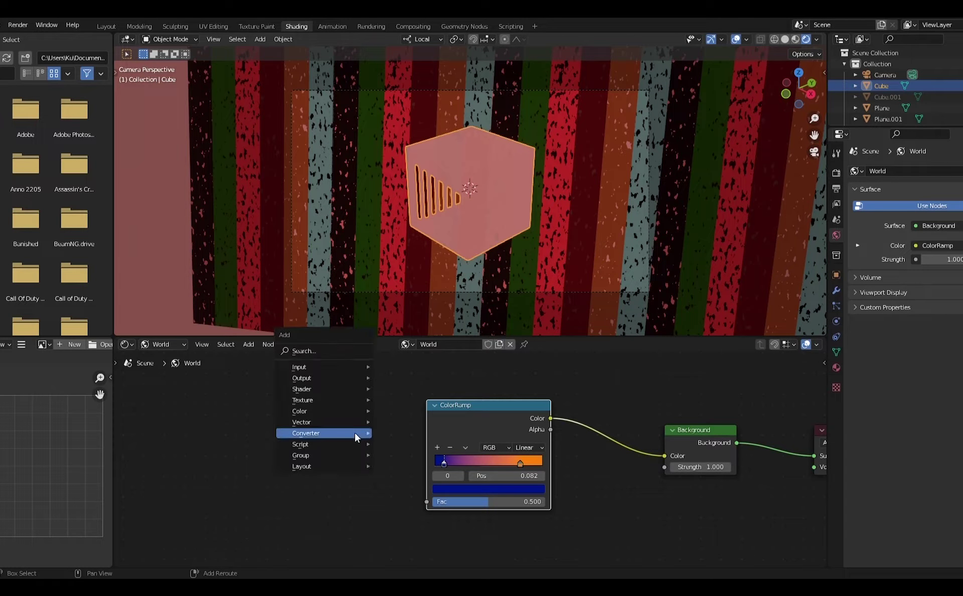
pyautogui.moveTo(340, 400)
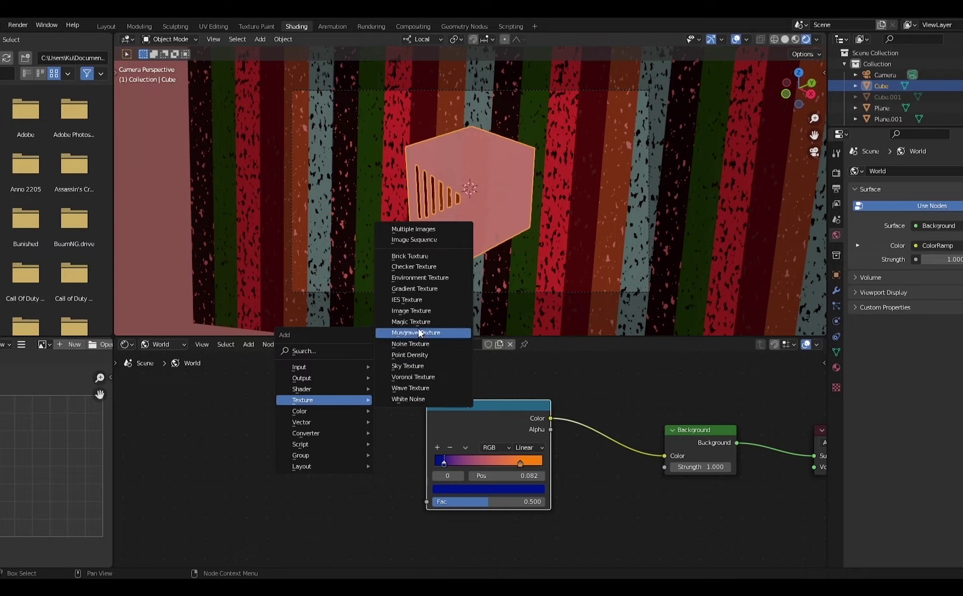
pyautogui.click(415, 350)
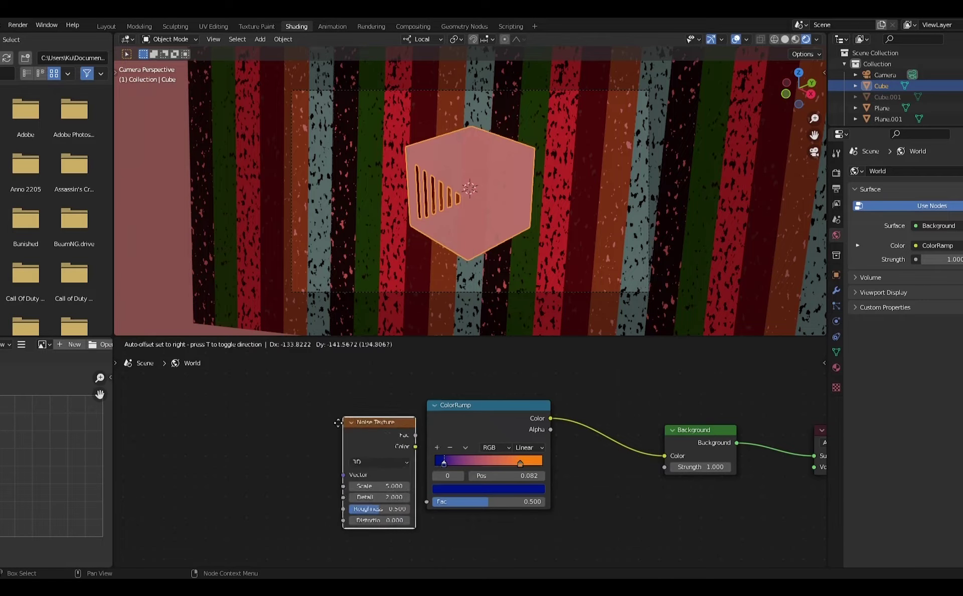
pyautogui.click(360, 453)
pyautogui.moveTo(361, 453); pyautogui.dragTo(447, 490)
pyautogui.moveTo(421, 459); pyautogui.dragTo(513, 462, button='middle')
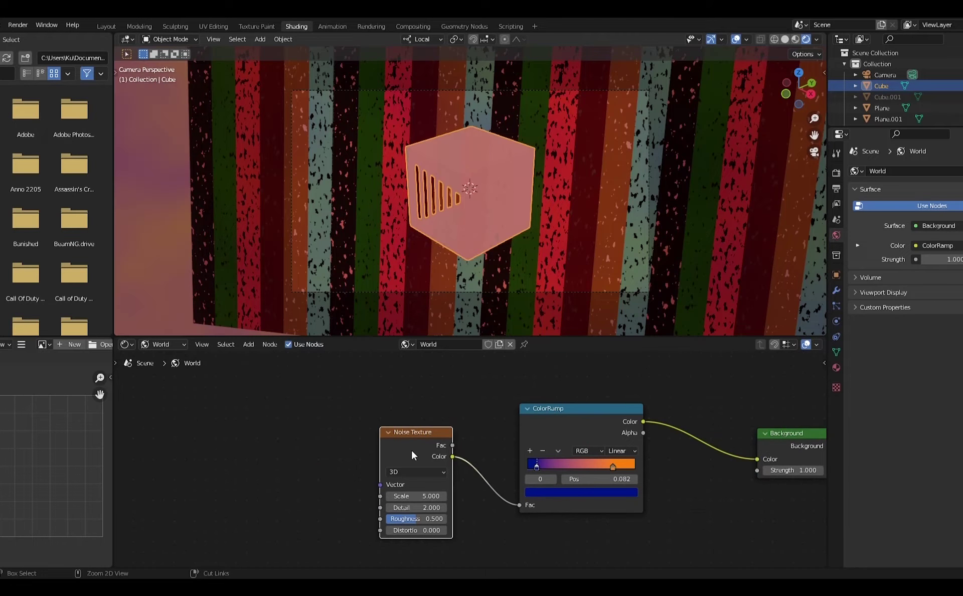
pyautogui.hotkey('ctrl', 't')
pyautogui.moveTo(411, 450); pyautogui.dragTo(482, 424, button='middle')
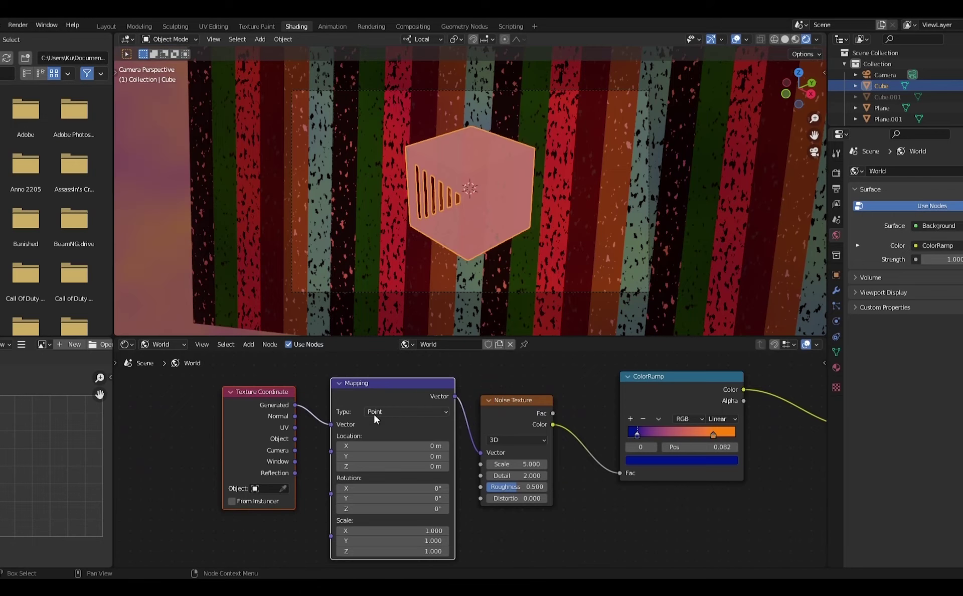
# Narrow the ColorRamp's blend by moving the blue stop inward and the orange stop to position 0.595.
pyautogui.moveTo(646, 434); pyautogui.dragTo(691, 437)
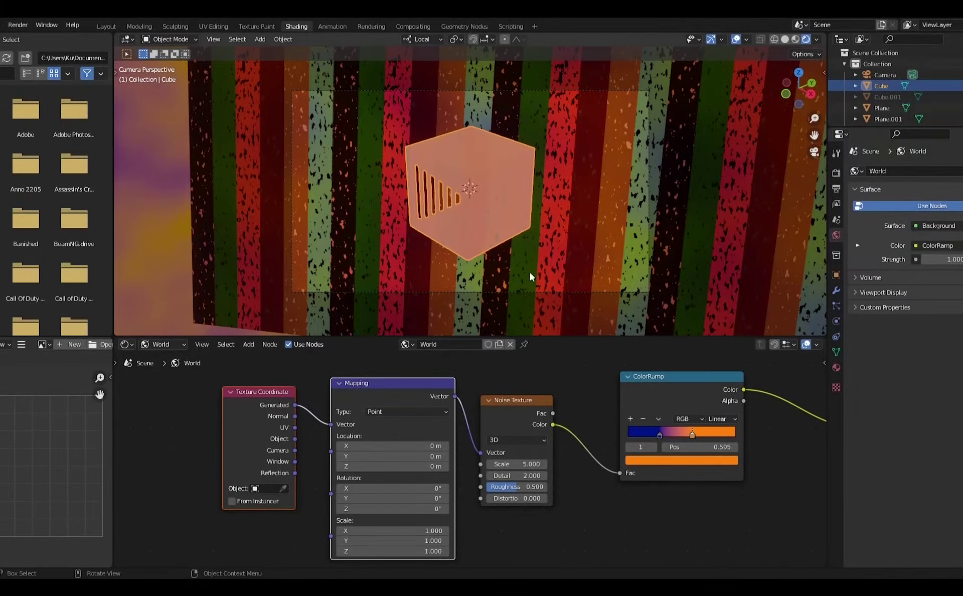
pyautogui.click(811, 153)
pyautogui.moveTo(474, 216); pyautogui.dragTo(517, 259, button='middle')
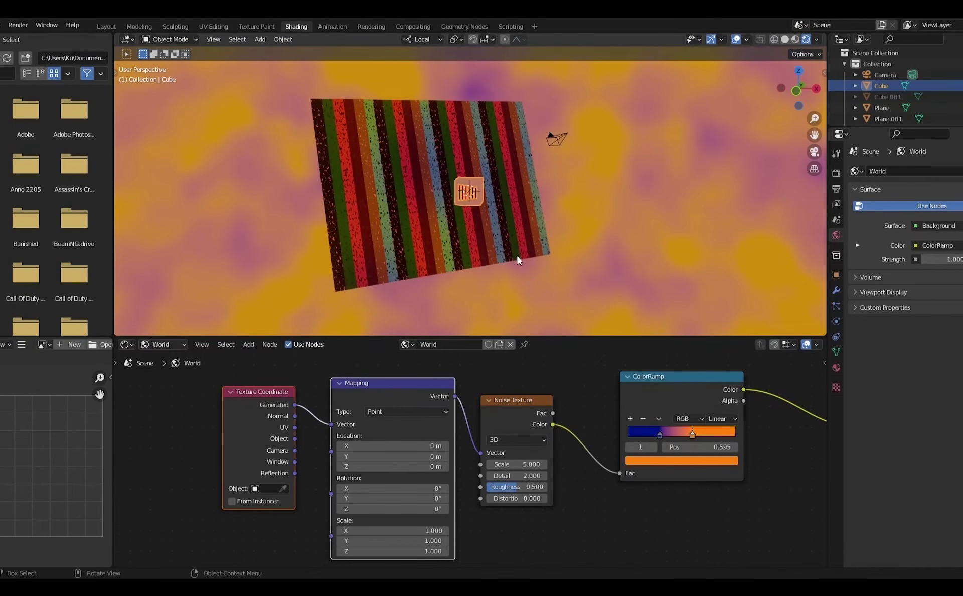
# Set the Noise Texture's scale to 10 and move the ColorRamp's blue stop to position 0.309.
pyautogui.moveTo(524, 463); pyautogui.dragTo(543, 464)
pyautogui.click(525, 464)
pyautogui.write('10')
pyautogui.press('Return')
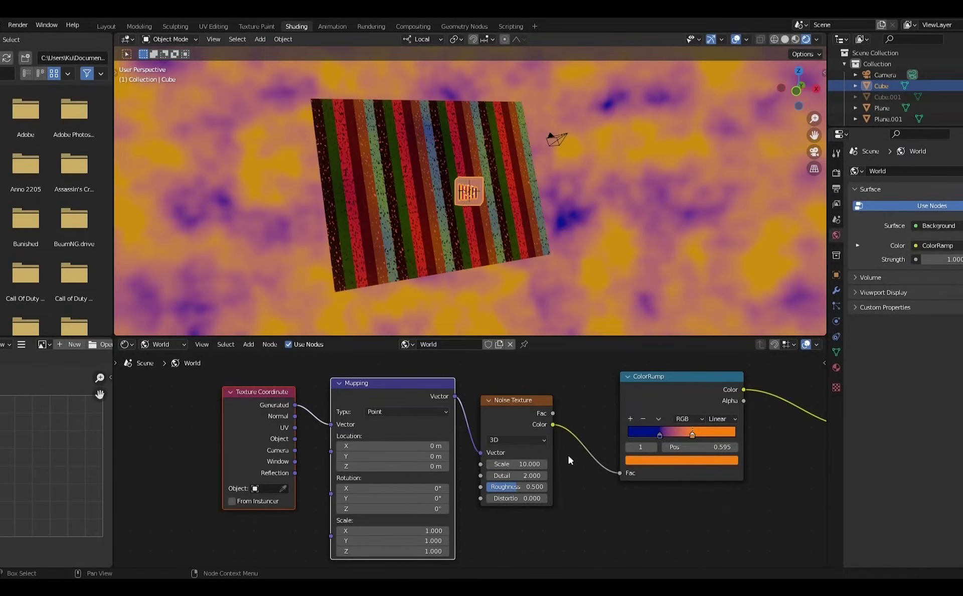
pyautogui.moveTo(660, 435)
pyautogui.mouseDown()
pyautogui.moveTo(682, 435)
pyautogui.moveTo(650, 436)
pyautogui.mouseUp()
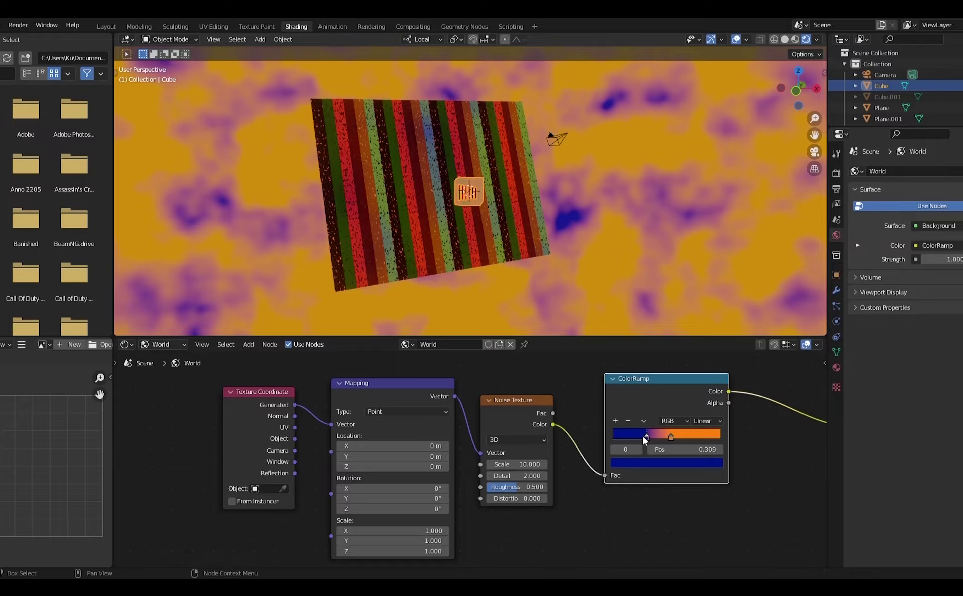
# View the scene through the camera and set the world background's strength to 2.
pyautogui.click(814, 151)
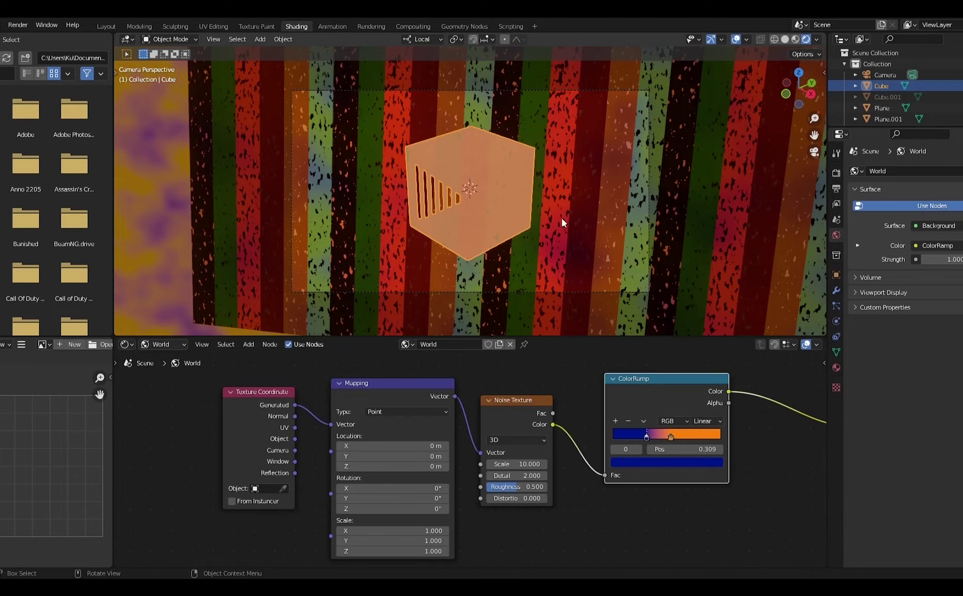
pyautogui.moveTo(737, 432); pyautogui.dragTo(341, 409, button='middle')
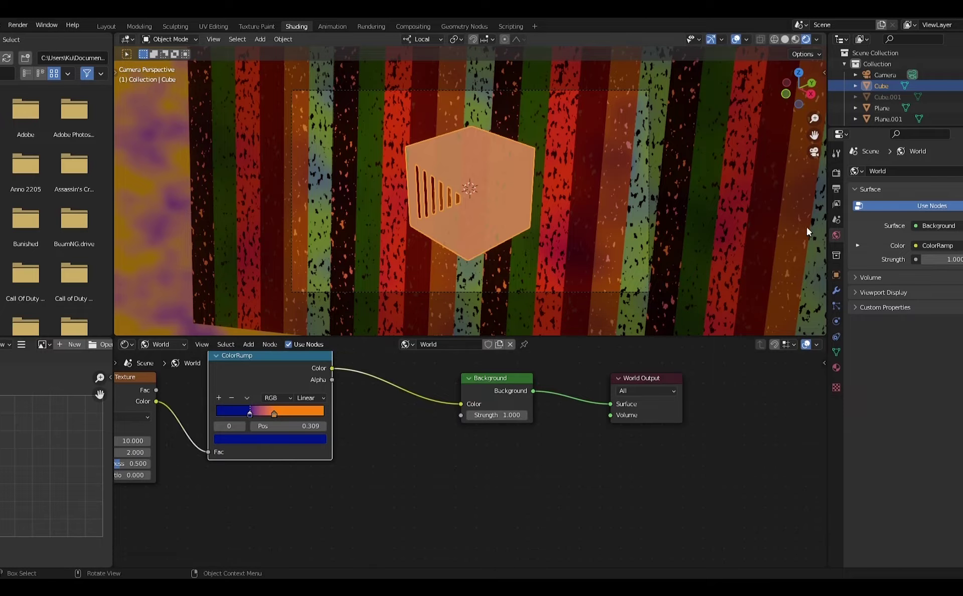
pyautogui.click(947, 259)
pyautogui.write('2')
pyautogui.press('Return')
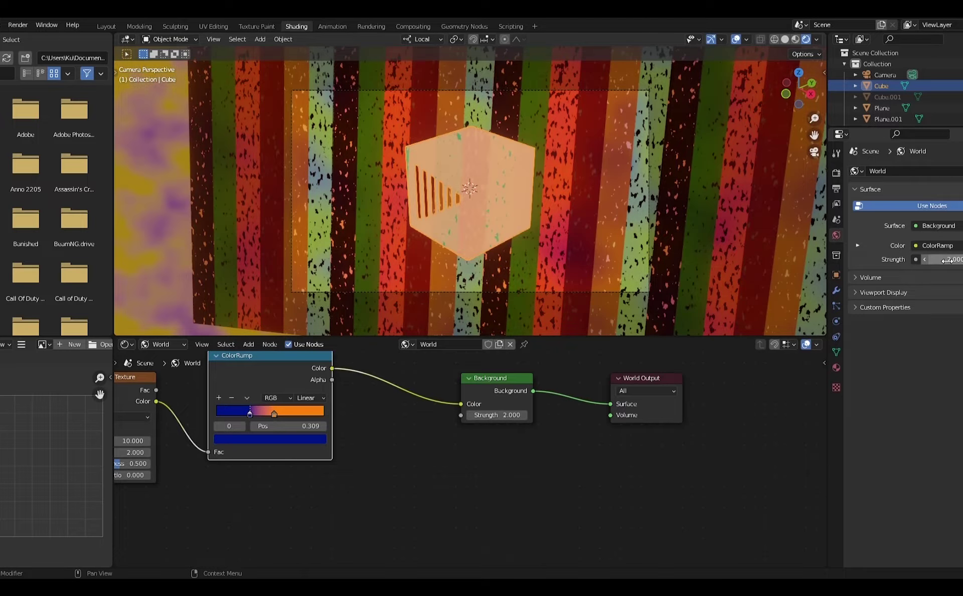
# Move the world ColorRamp's orange stop to position 0.682 and recolour it a pale salmon pink with hue 0.033.
pyautogui.moveTo(267, 413); pyautogui.dragTo(357, 432, button='middle')
pyautogui.moveTo(365, 434)
pyautogui.mouseDown()
pyautogui.moveTo(396, 433)
pyautogui.moveTo(380, 434)
pyautogui.mouseUp()
pyautogui.click(393, 455)
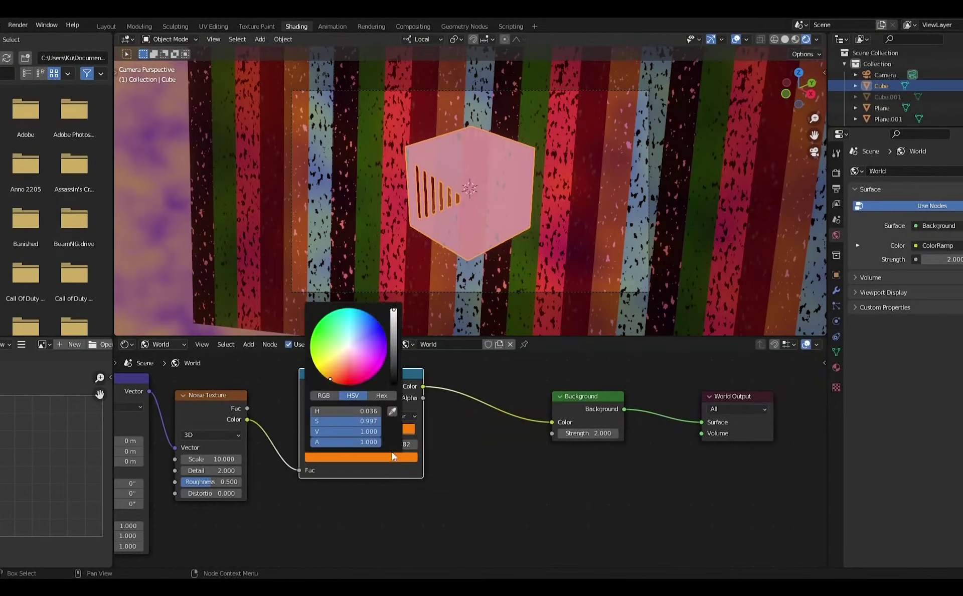
pyautogui.click(341, 364)
pyautogui.moveTo(340, 364); pyautogui.dragTo(341, 367)
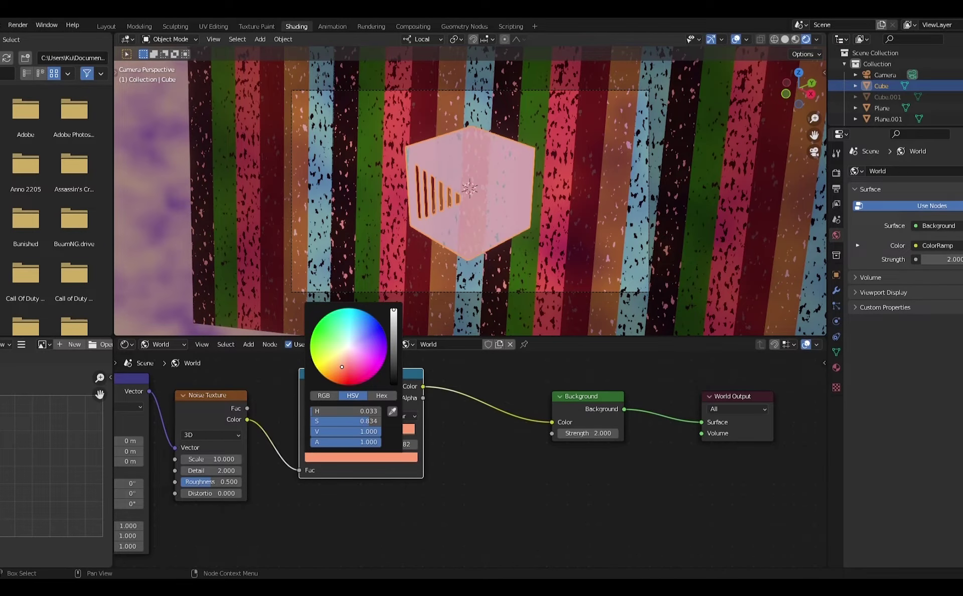
# Set the world Noise Texture's detail to 3.3, roughness to 1 and distortion to 2.
pyautogui.scroll(-2, 471, 438)
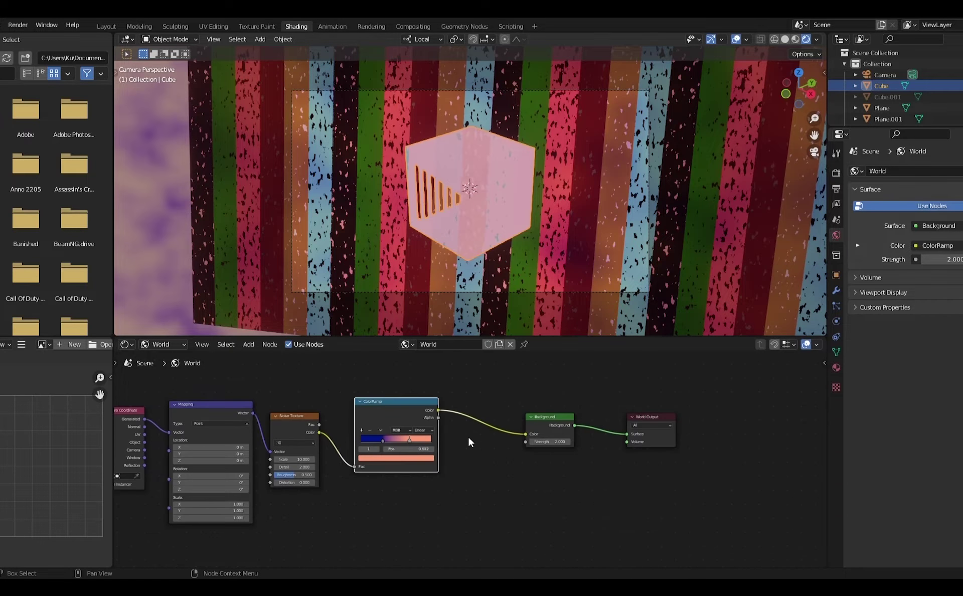
pyautogui.moveTo(468, 437); pyautogui.dragTo(598, 436, button='middle')
pyautogui.scroll(2, 430, 429)
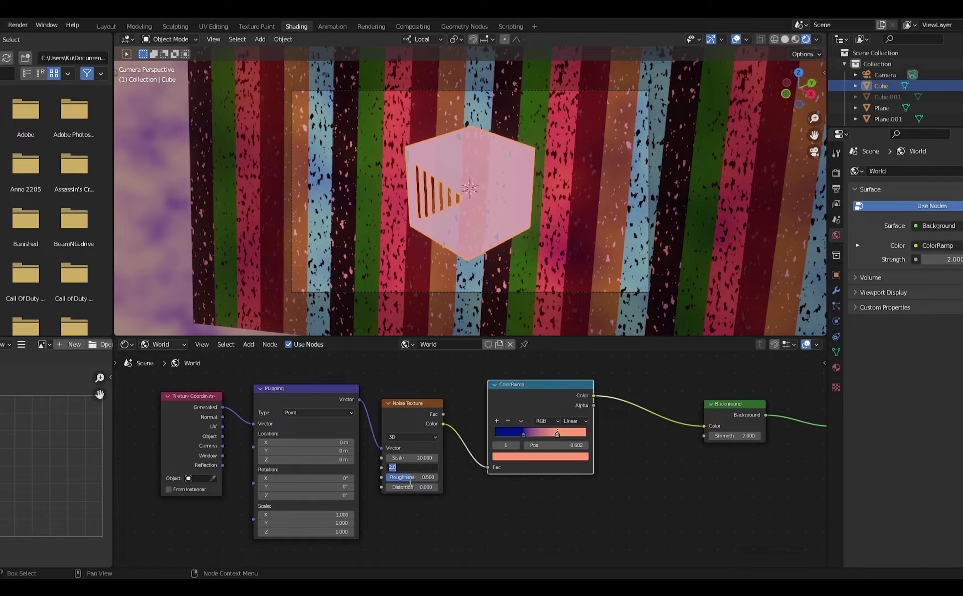
pyautogui.moveTo(410, 487); pyautogui.dragTo(417, 468)
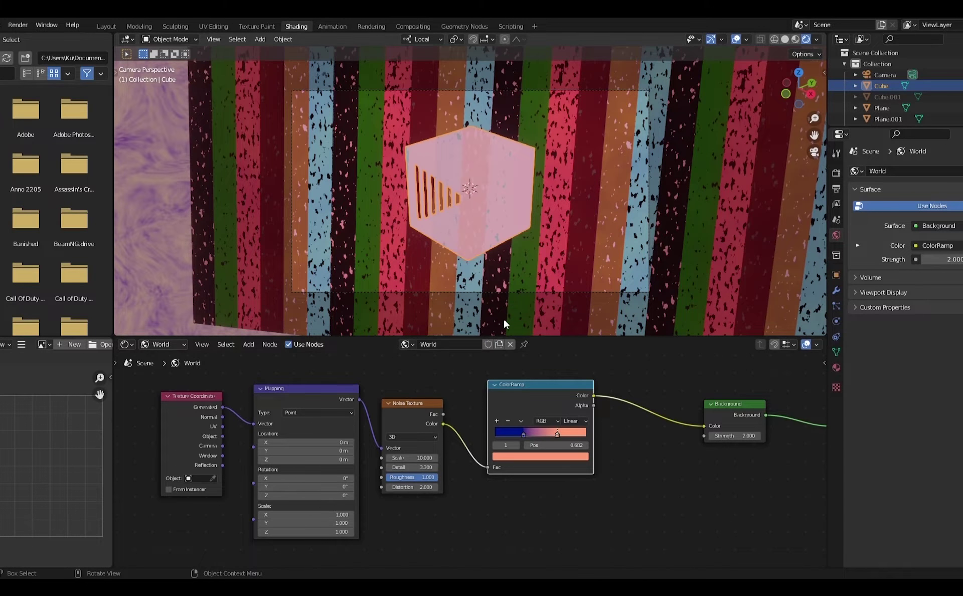
# Raise the world background's strength to 2.5.
pyautogui.moveTo(726, 384); pyautogui.dragTo(610, 408, button='middle')
pyautogui.scroll(1, 611, 408)
pyautogui.moveTo(945, 260)
pyautogui.mouseDown()
pyautogui.moveTo(962, 260)
pyautogui.moveTo(935, 260)
pyautogui.mouseUp()
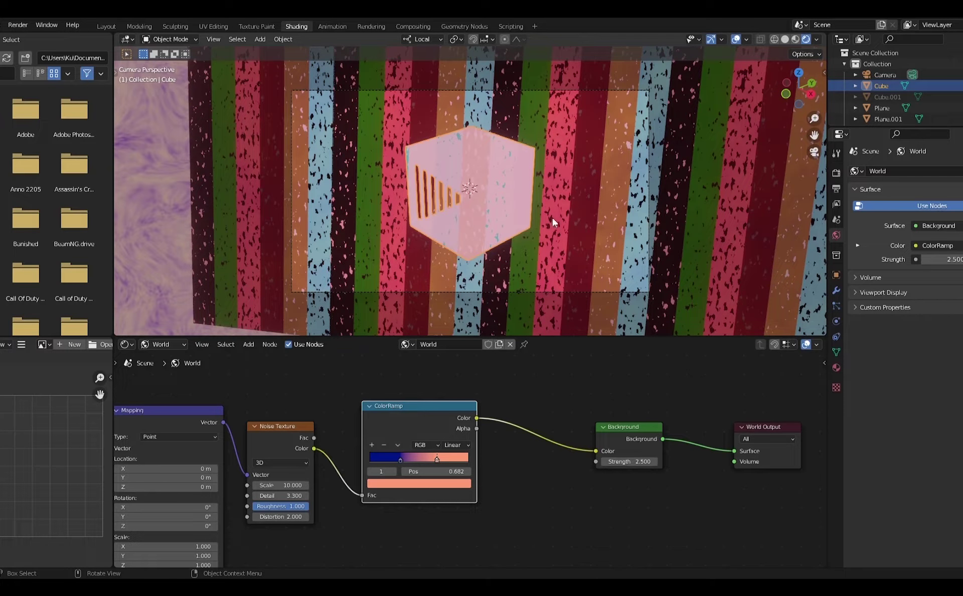
# Switch to the cube's object shader nodes and connect the Invert node's Color to the second Principled BSDF's Emission.
pyautogui.click(170, 344)
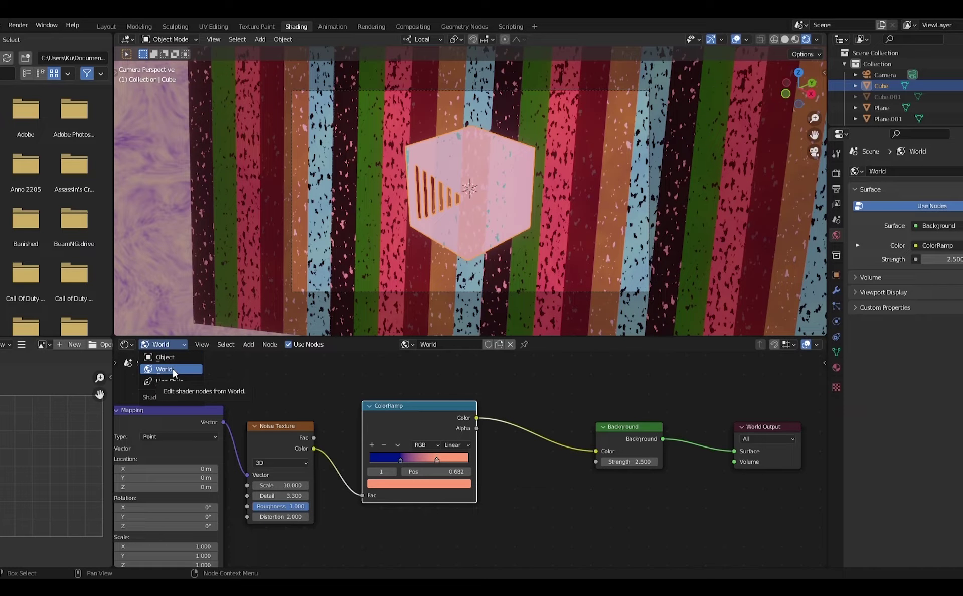
pyautogui.click(168, 357)
pyautogui.scroll(-2, 423, 384)
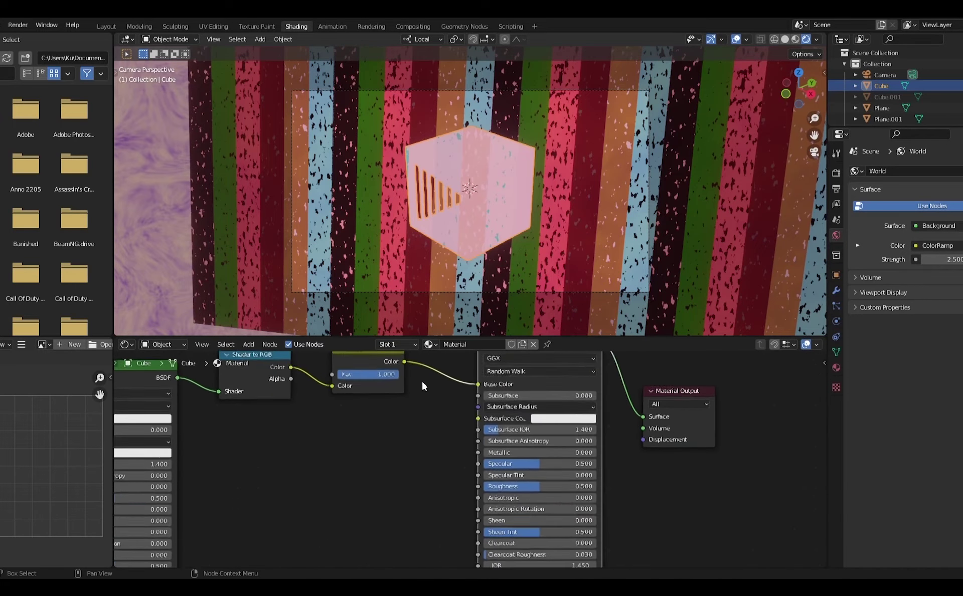
pyautogui.moveTo(422, 387); pyautogui.dragTo(474, 540)
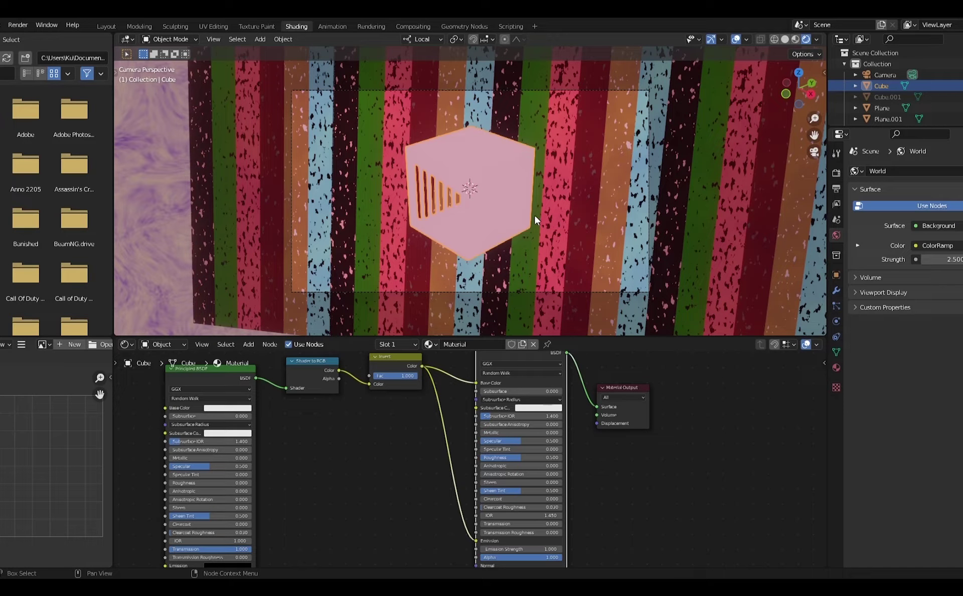
# Try emission strengths of 0.5 and 4 on the cube's second Principled BSDF.
pyautogui.moveTo(526, 550); pyautogui.dragTo(522, 488, button='middle')
pyautogui.click(522, 488)
pyautogui.write('0.5')
pyautogui.press('Return')
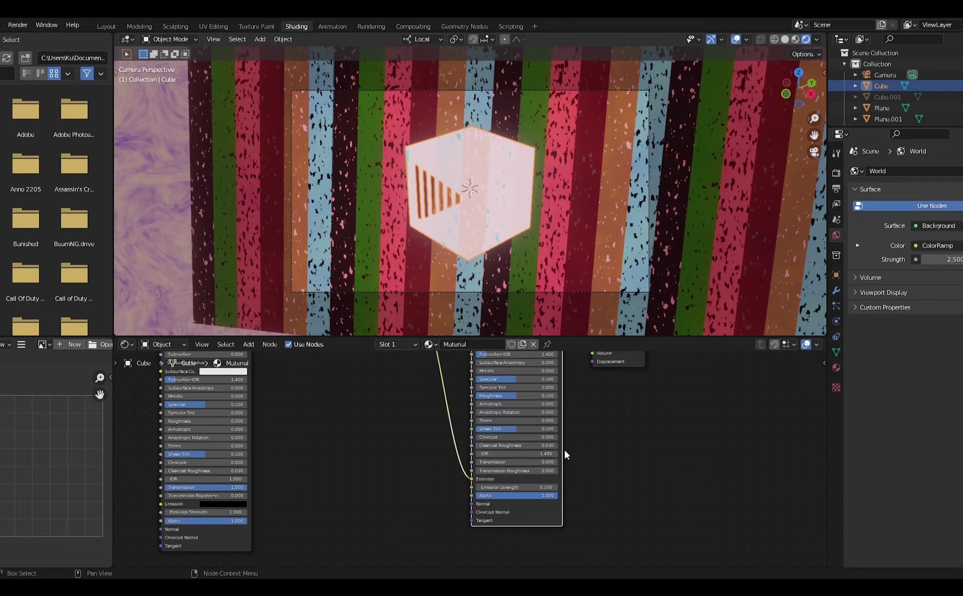
pyautogui.click(540, 488)
pyautogui.write('4')
pyautogui.press('Return')
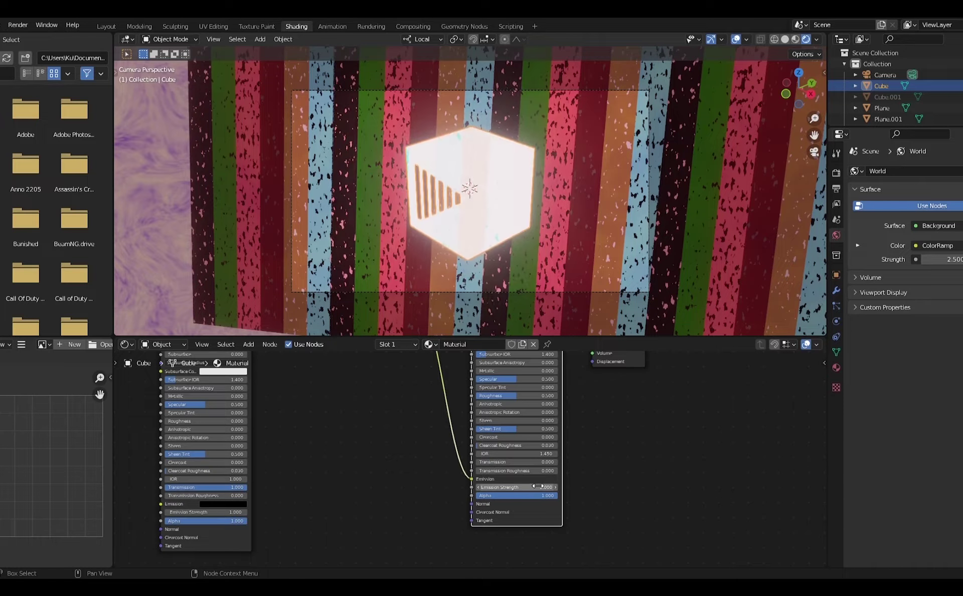
# Lower the second Principled BSDF's emission strength by trying 1.5 and 1, and settle on 0.75.
pyautogui.click(538, 487)
pyautogui.write('1.5')
pyautogui.press('Return')
pyautogui.click(539, 486)
pyautogui.write('1')
pyautogui.press('Return')
pyautogui.click(539, 486)
pyautogui.write('.75')
pyautogui.press('Return')
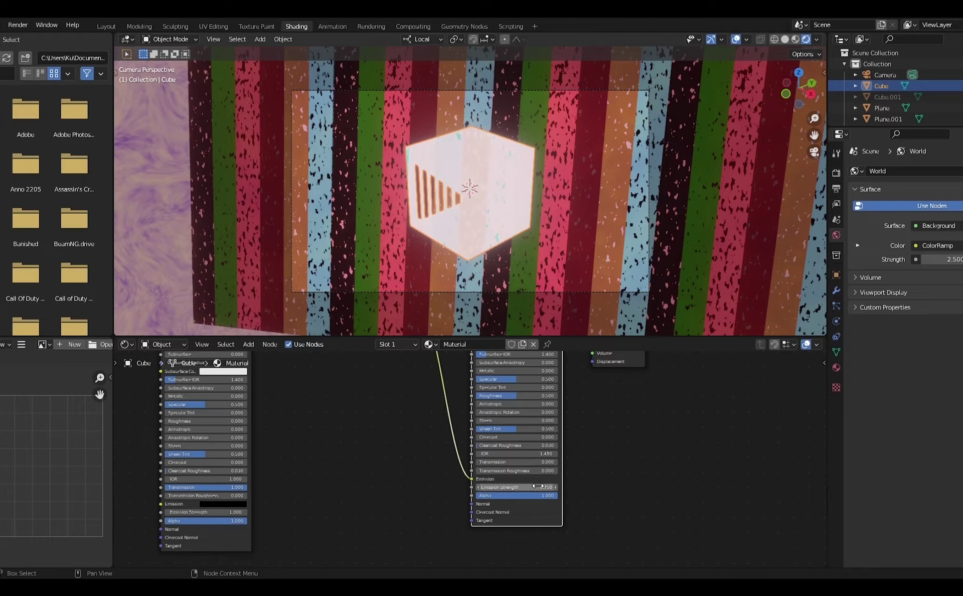
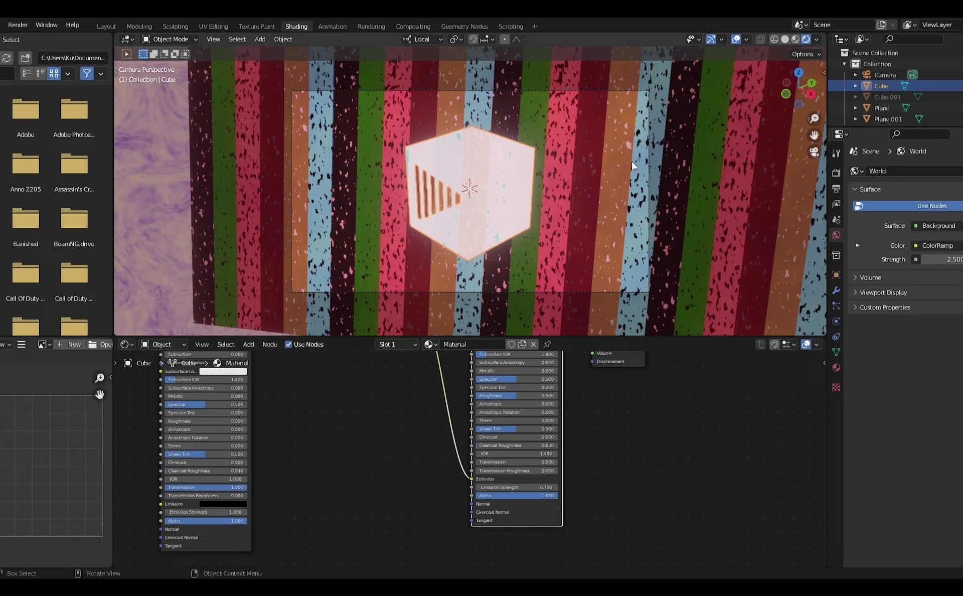
# Deselect the cube by selecting a striped background plane, and raise the world background's strength to 5.
pyautogui.click(580, 213)
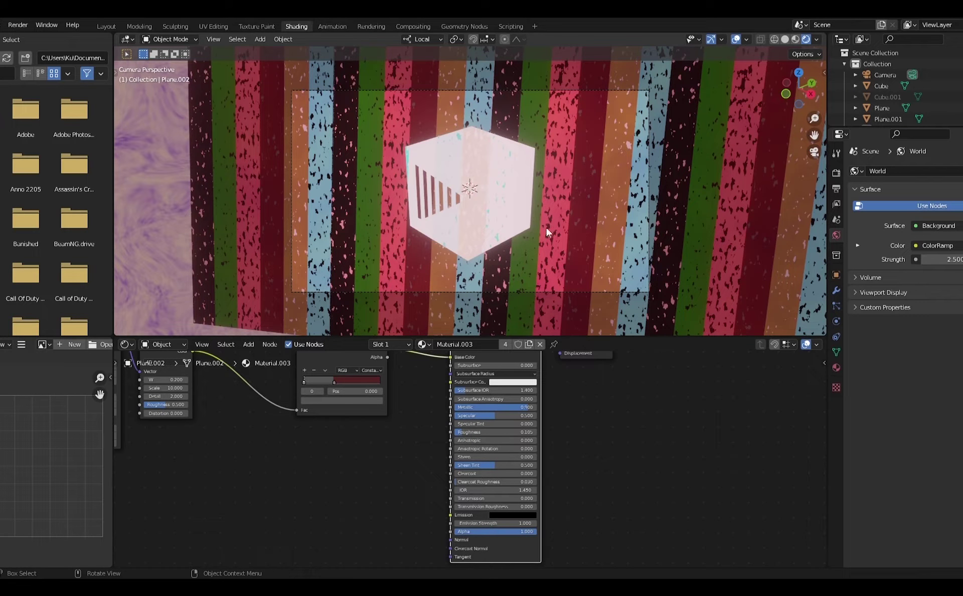
pyautogui.moveTo(936, 263); pyautogui.dragTo(962, 263)
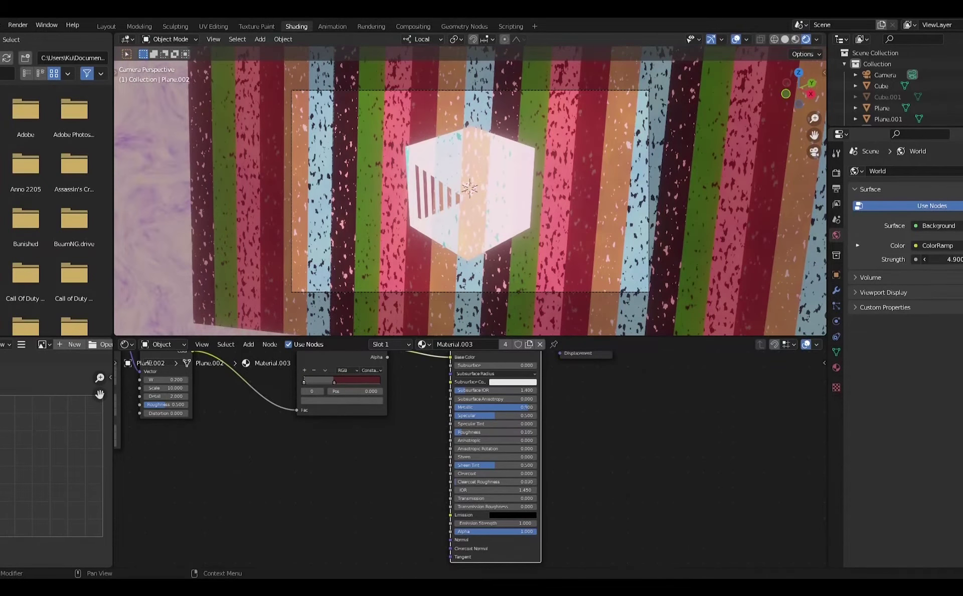
pyautogui.moveTo(944, 259); pyautogui.dragTo(934, 259)
# Select the cube again and add a Geometry node in front of the first Principled BSDF in its material.
pyautogui.press('Home')
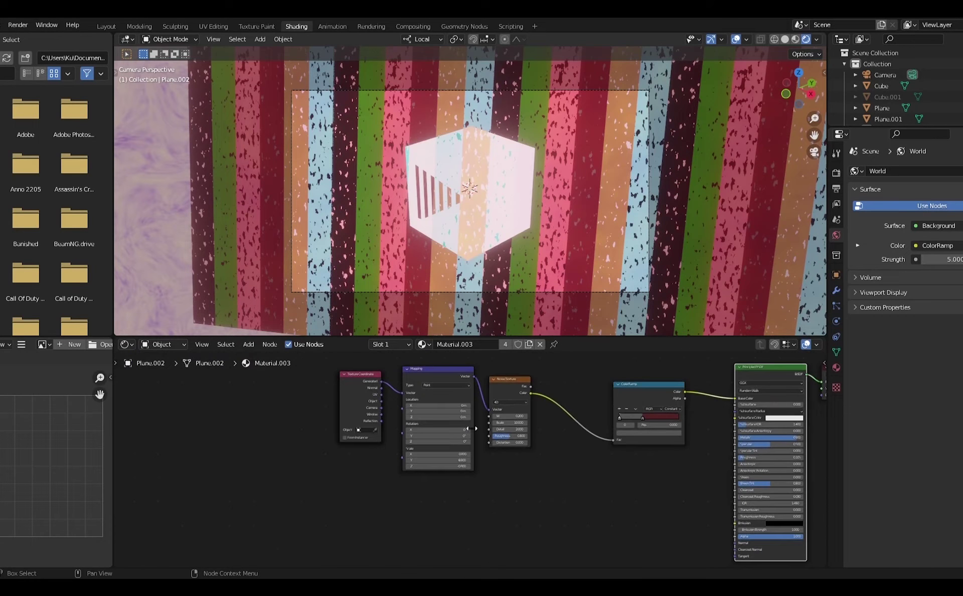
pyautogui.moveTo(620, 458); pyautogui.dragTo(435, 463, button='middle')
pyautogui.click(450, 197)
pyautogui.moveTo(451, 416); pyautogui.dragTo(542, 430, button='middle')
pyautogui.moveTo(258, 397); pyautogui.dragTo(470, 460, button='middle')
pyautogui.hotkey('shift', 'a')
pyautogui.moveTo(355, 442)
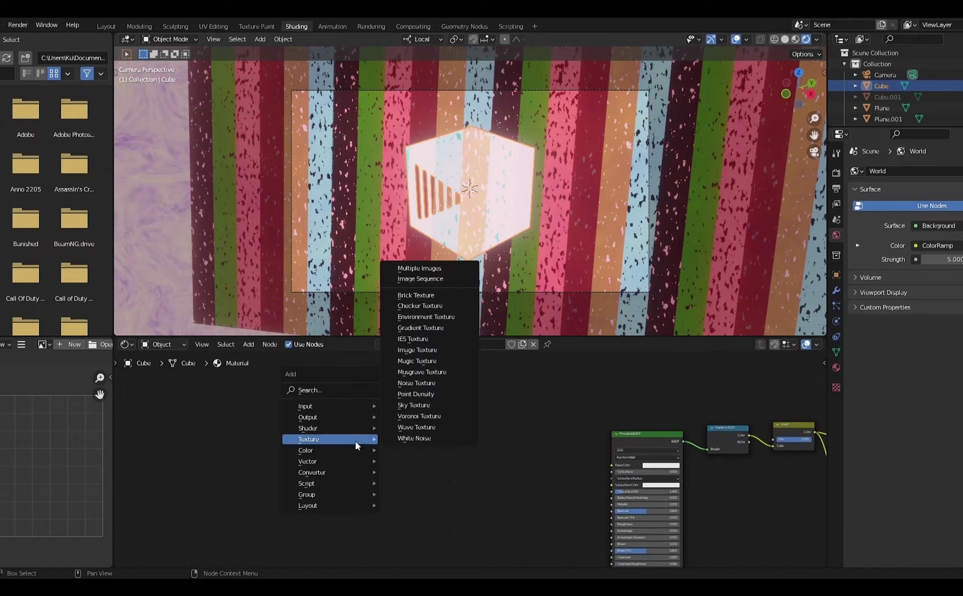
pyautogui.moveTo(332, 408)
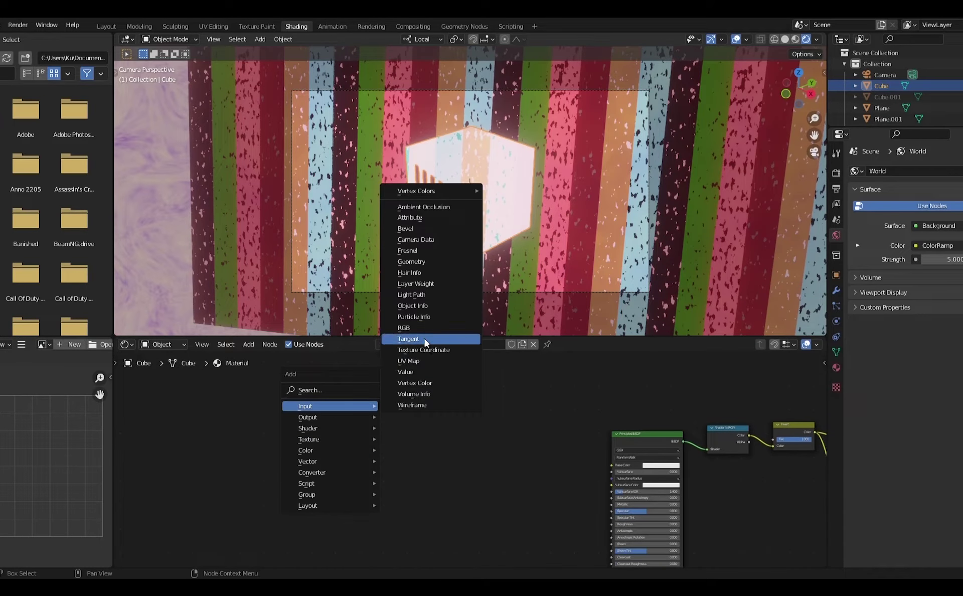
pyautogui.click(412, 261)
pyautogui.scroll(1, 427, 506)
# Add a ColorRamp beside the Geometry node and connect the Backfacing output to its Fac.
pyautogui.moveTo(427, 506); pyautogui.dragTo(348, 461, button='middle')
pyautogui.scroll(1, 349, 460)
pyautogui.hotkey('shift', 'a')
pyautogui.moveTo(300, 493)
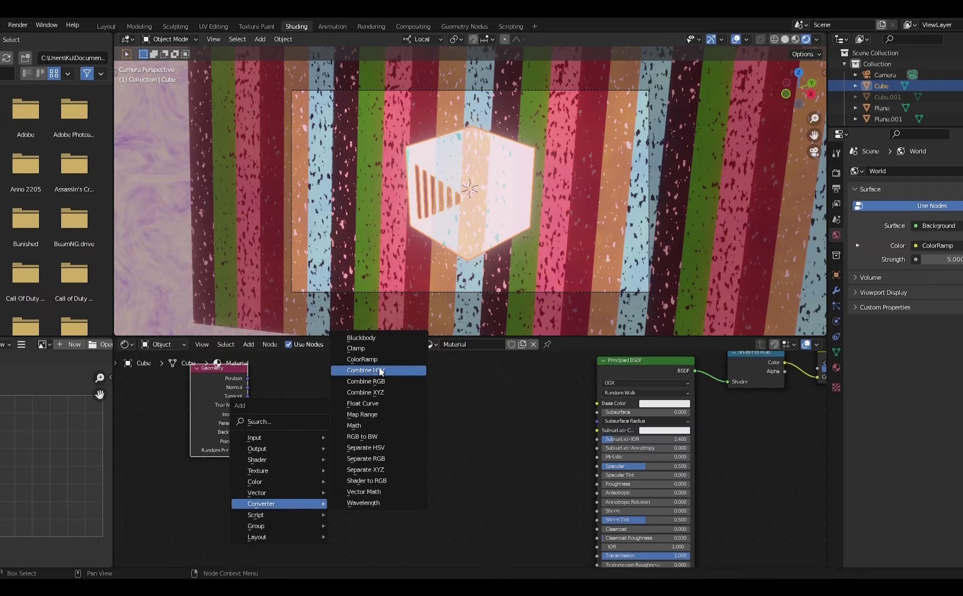
pyautogui.click(362, 359)
pyautogui.click(387, 427)
pyautogui.moveTo(248, 433); pyautogui.dragTo(338, 462)
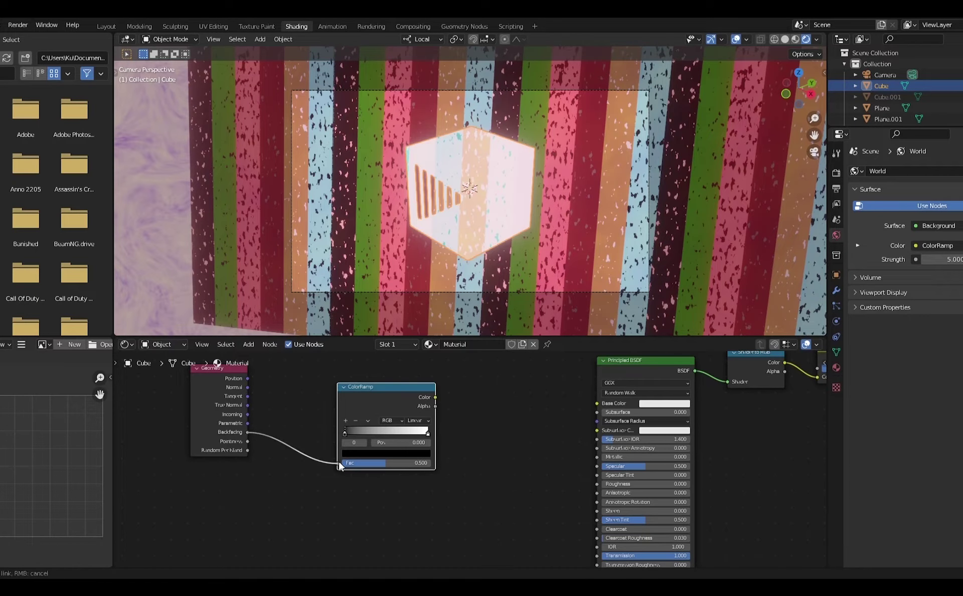
pyautogui.moveTo(471, 478); pyautogui.dragTo(410, 498, button='middle')
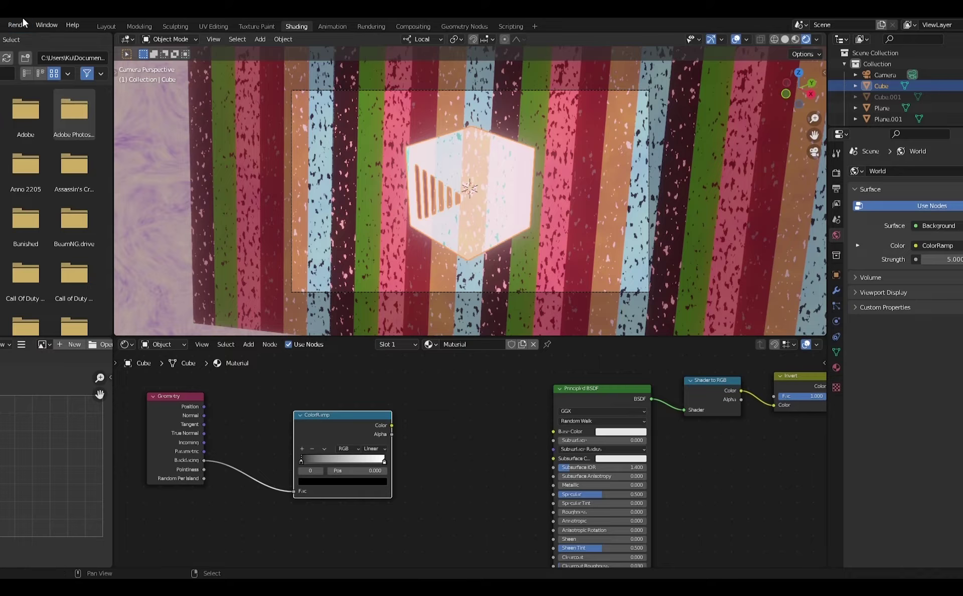
# Open the preferences, and preview the new ColorRamp's output directly on the cube.
pyautogui.click(3, 24)
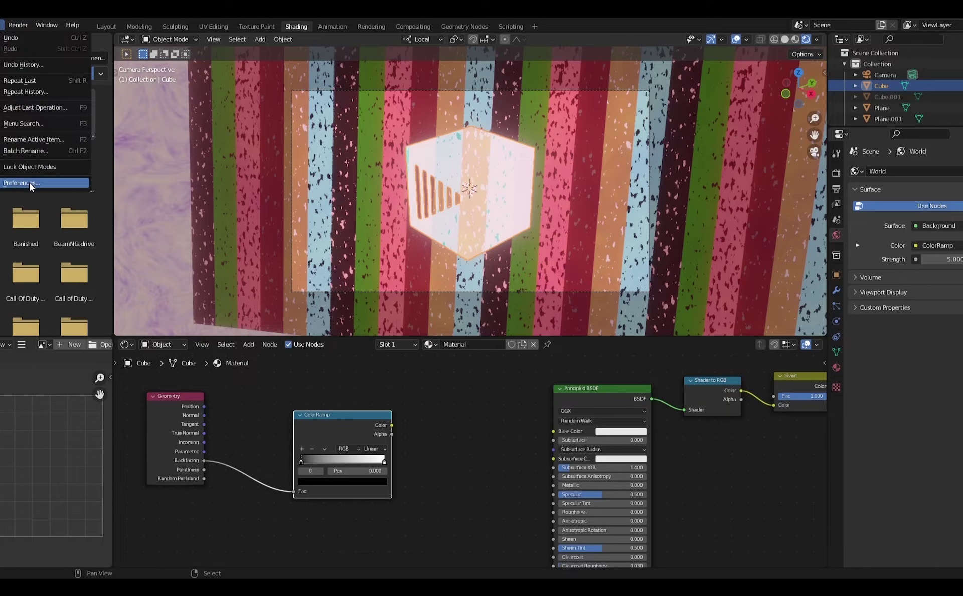
pyautogui.click(29, 182)
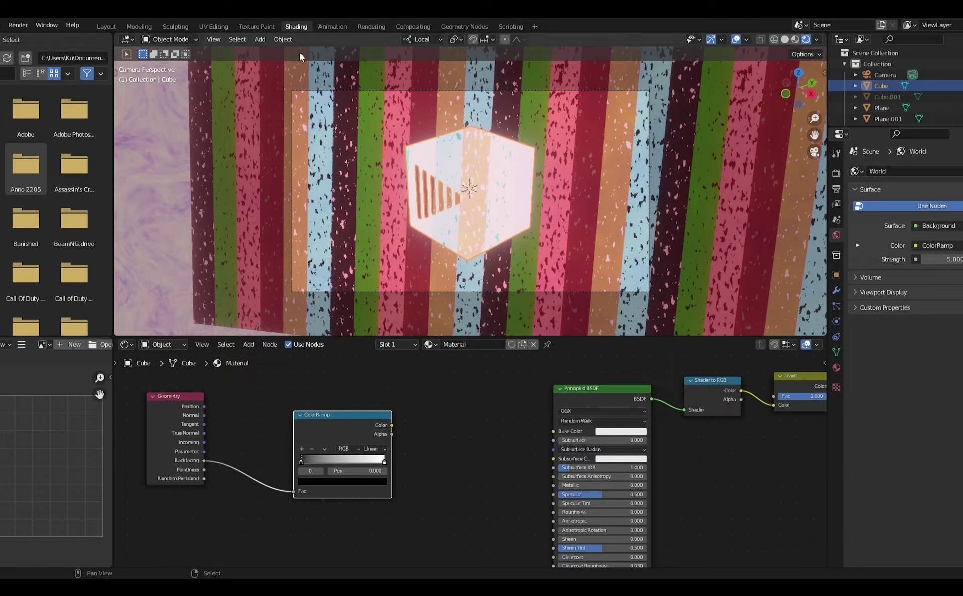
pyautogui.keyDown('ctrl'); pyautogui.keyDown('shift'); pyautogui.click(345, 428); pyautogui.keyUp('shift'); pyautogui.keyUp('ctrl')
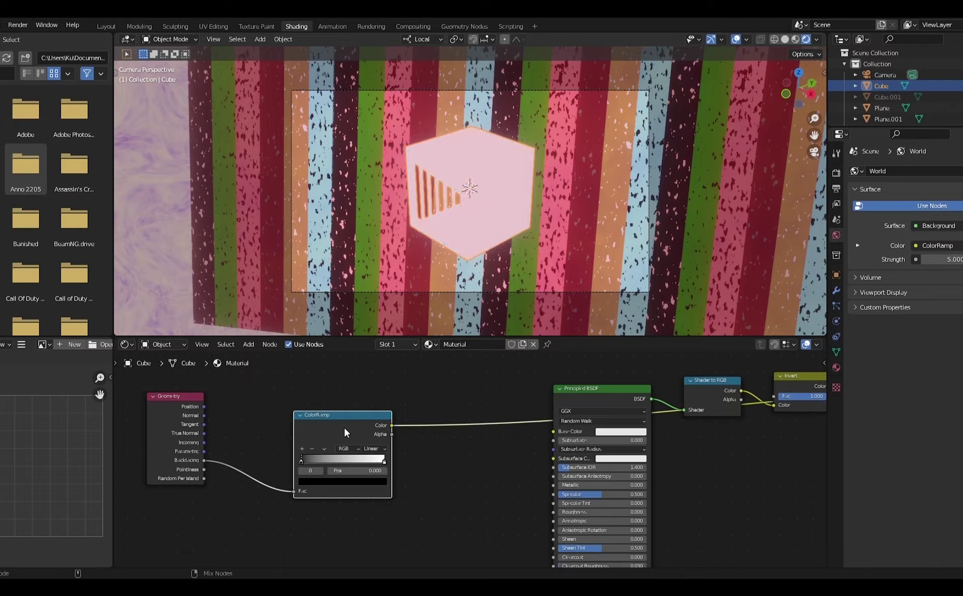
# Reverse the Backfacing ColorRamp so white is at the start, and move the black stop to position 0.300.
pyautogui.moveTo(385, 462); pyautogui.dragTo(373, 459)
pyautogui.moveTo(301, 459)
pyautogui.mouseDown()
pyautogui.moveTo(377, 459)
pyautogui.moveTo(300, 465)
pyautogui.mouseUp()
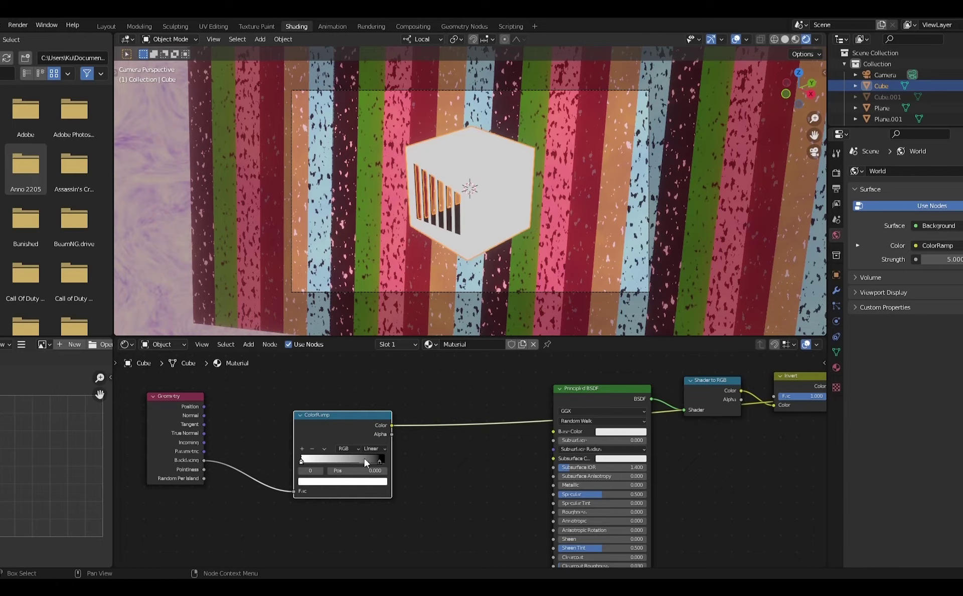
pyautogui.moveTo(373, 458); pyautogui.dragTo(318, 465)
pyautogui.moveTo(432, 410); pyautogui.dragTo(358, 431, button='middle')
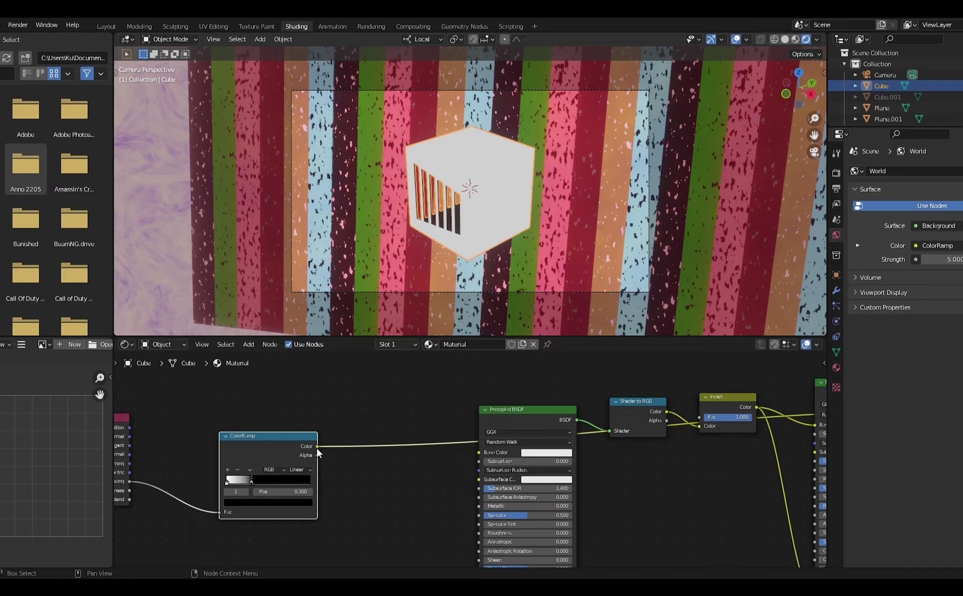
# Connect the ColorRamp to the first Principled BSDF's Base Color and the Invert's Fac, restoring the second Principled BSDF as material output.
pyautogui.moveTo(317, 446); pyautogui.dragTo(477, 452)
pyautogui.moveTo(692, 418); pyautogui.dragTo(597, 414, button='middle')
pyautogui.keyDown('ctrl'); pyautogui.keyDown('shift'); pyautogui.click(751, 388); pyautogui.keyUp('shift'); pyautogui.keyUp('ctrl')
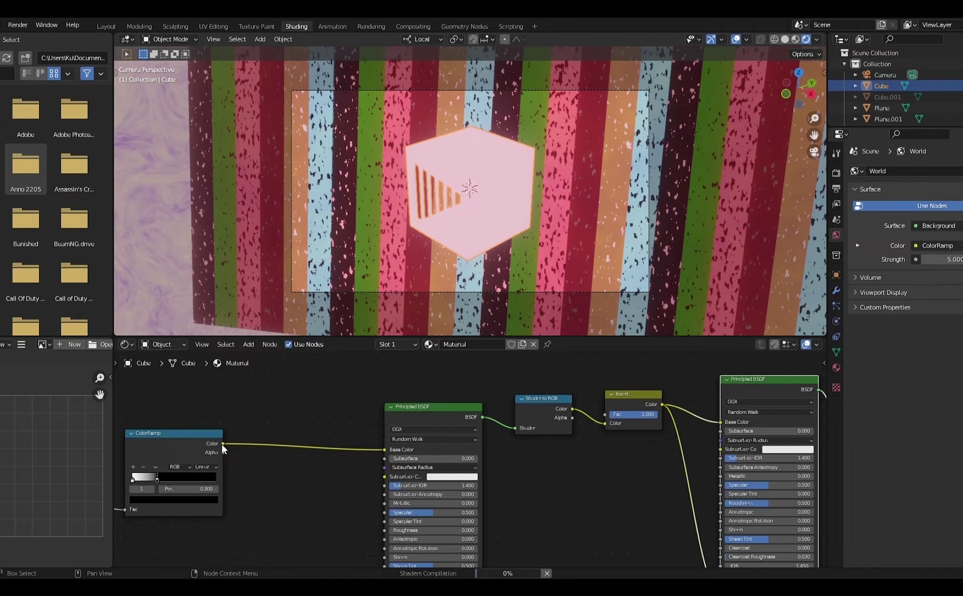
pyautogui.moveTo(223, 446); pyautogui.dragTo(603, 415)
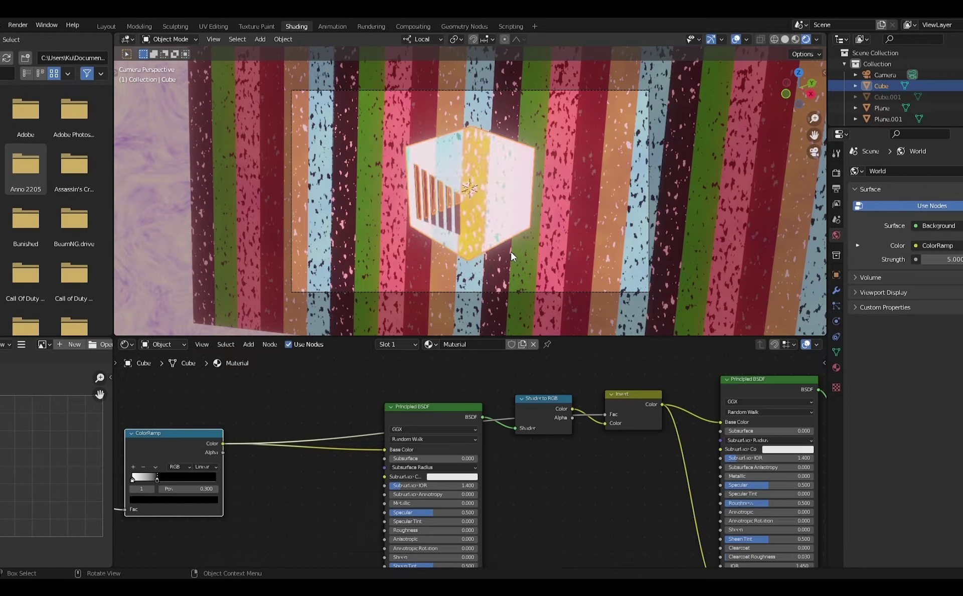
# In the Eevee render settings, set the Bloom threshold to 2 and its intensity to 0.079.
pyautogui.click(555, 245)
pyautogui.click(836, 172)
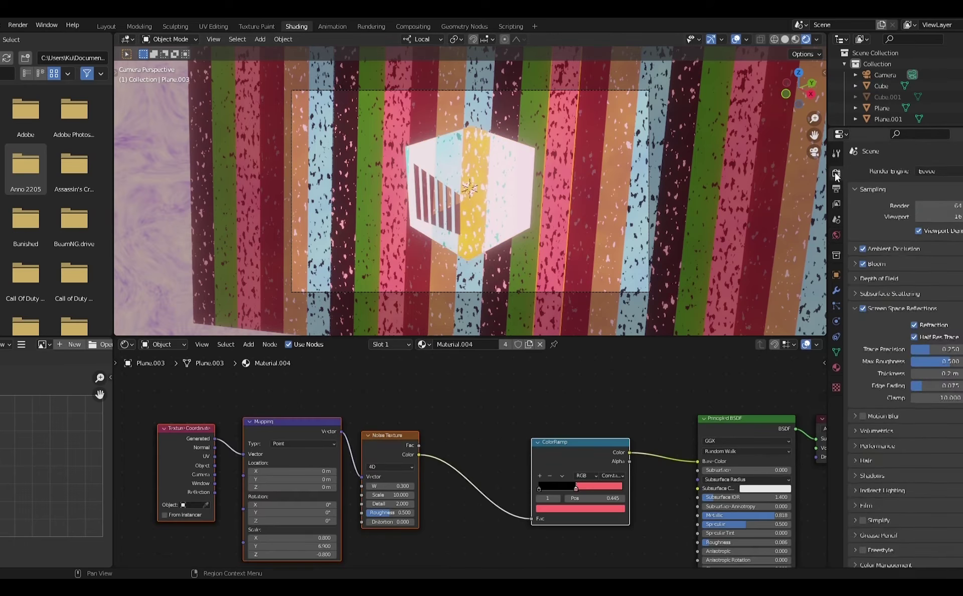
pyautogui.click(856, 265)
pyautogui.moveTo(931, 280); pyautogui.dragTo(932, 281)
pyautogui.click(937, 282)
pyautogui.write('2')
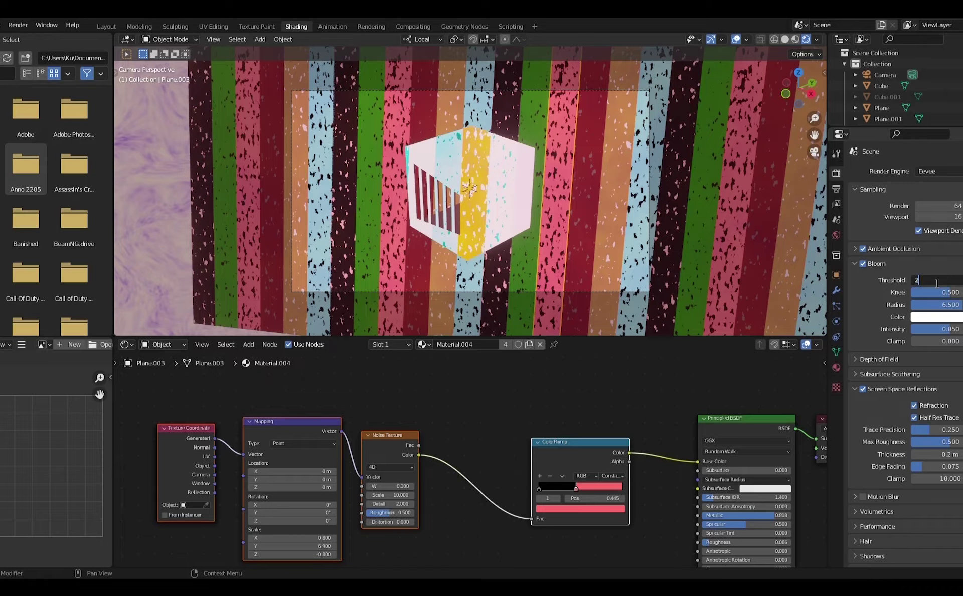
pyautogui.write('.02.5')
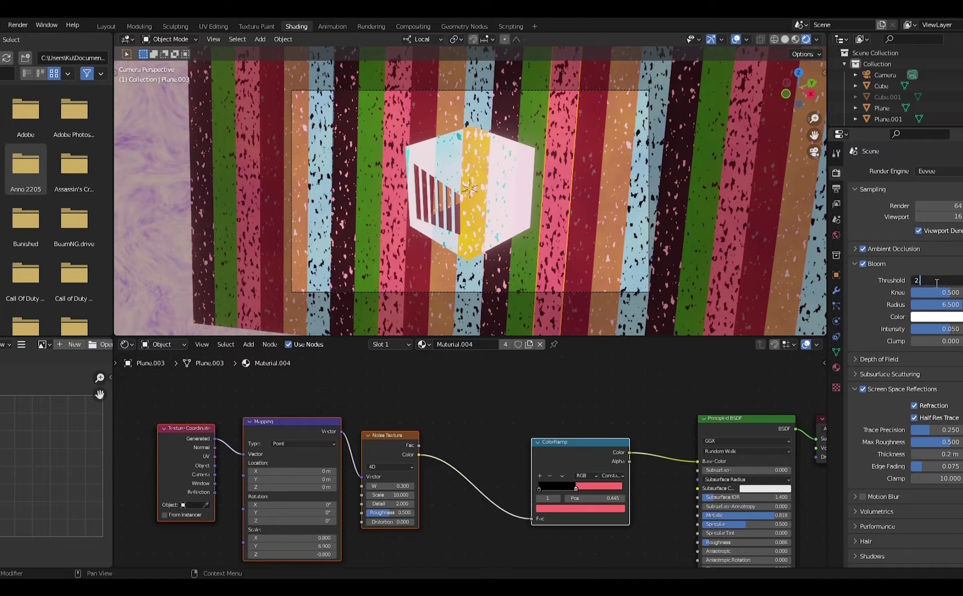
pyautogui.press('Return')
pyautogui.write('2')
pyautogui.press('Return')
pyautogui.moveTo(951, 330)
pyautogui.mouseDown()
pyautogui.moveTo(929, 329)
pyautogui.moveTo(962, 329)
pyautogui.mouseUp()
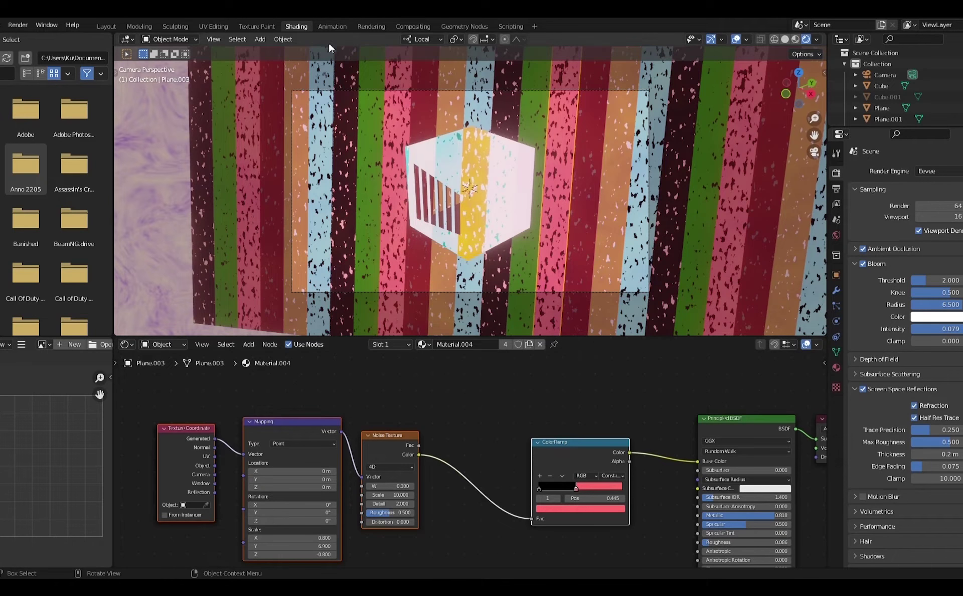
# Select the cube to show its material, and move its Geometry node farther away from the ColorRamp.
pyautogui.scroll(-4, 426, 474)
pyautogui.moveTo(403, 457); pyautogui.dragTo(563, 410, button='middle')
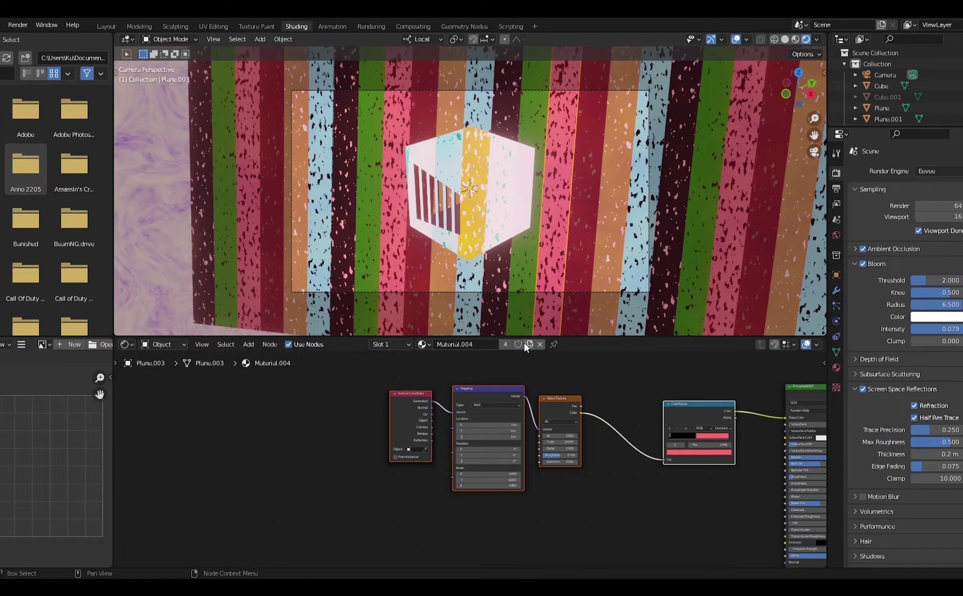
pyautogui.moveTo(594, 384); pyautogui.dragTo(437, 392, button='middle')
pyautogui.click(483, 223)
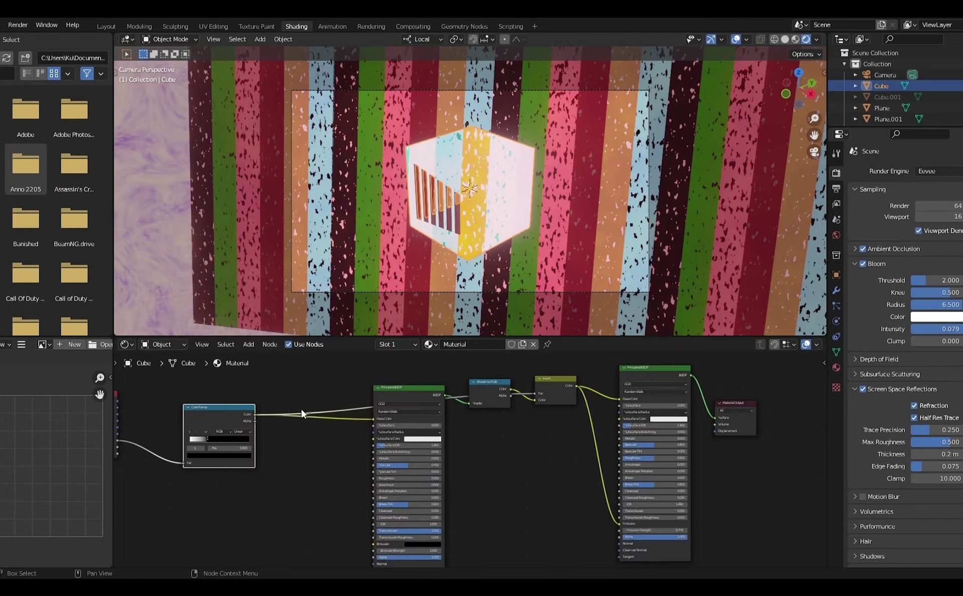
pyautogui.moveTo(302, 414); pyautogui.dragTo(527, 438, button='middle')
pyautogui.moveTo(326, 422); pyautogui.dragTo(297, 447)
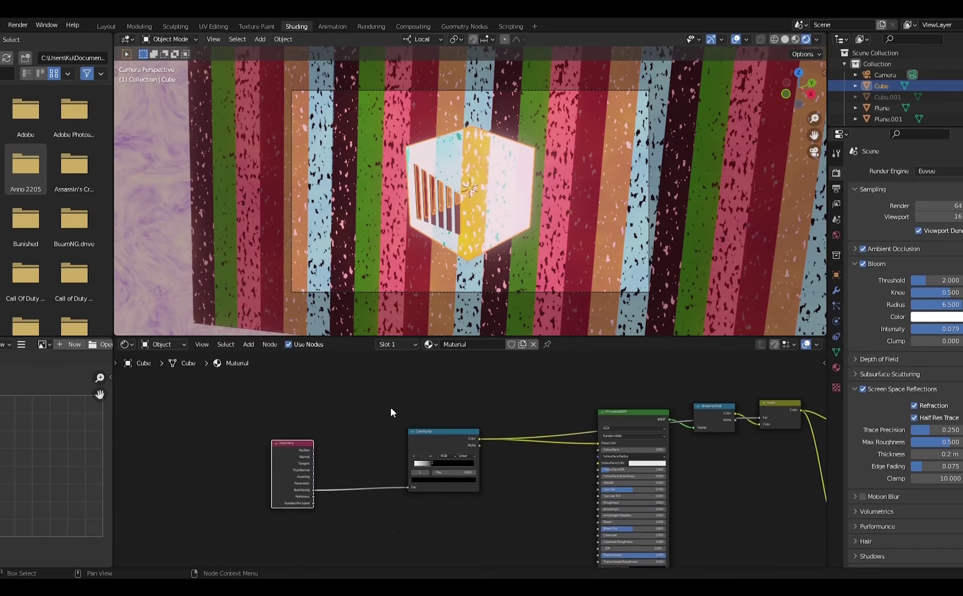
# Set the Backfacing ColorRamp to Constant interpolation, and move its black stop to position 0.373.
pyautogui.moveTo(494, 374); pyautogui.dragTo(462, 441, button='middle')
pyautogui.scroll(-1, 537, 531)
pyautogui.moveTo(537, 531); pyautogui.dragTo(544, 493, button='middle')
pyautogui.scroll(5, 401, 504)
pyautogui.click(427, 490)
pyautogui.click(433, 535)
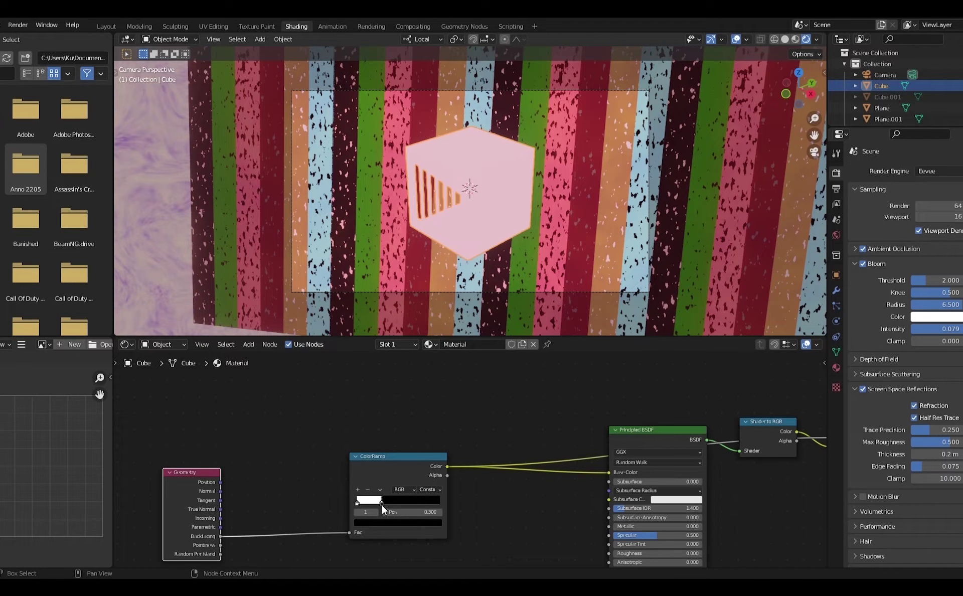
pyautogui.moveTo(381, 501)
pyautogui.mouseDown()
pyautogui.moveTo(432, 502)
pyautogui.moveTo(382, 502)
pyautogui.mouseUp()
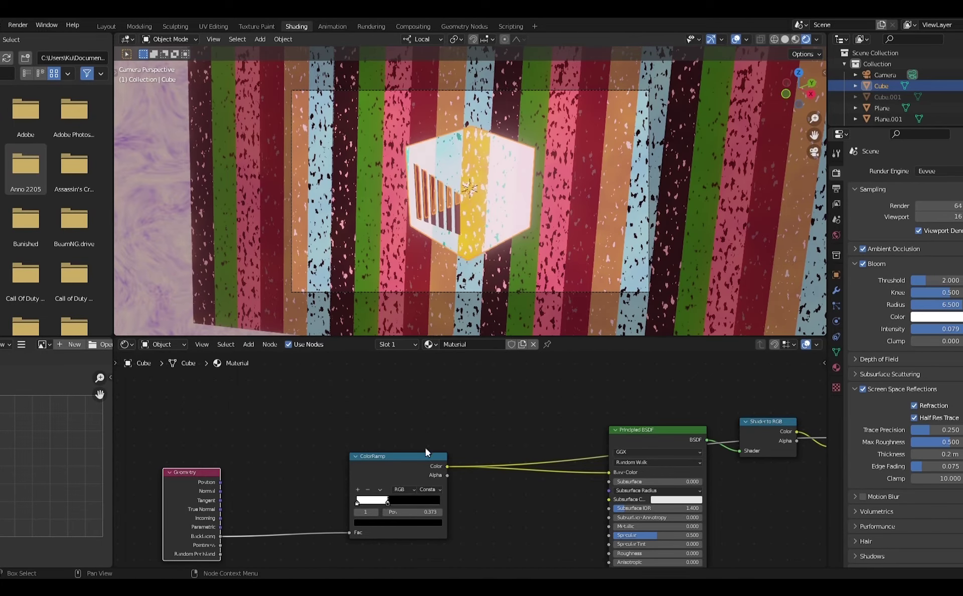
pyautogui.moveTo(427, 434); pyautogui.dragTo(410, 440, button='middle')
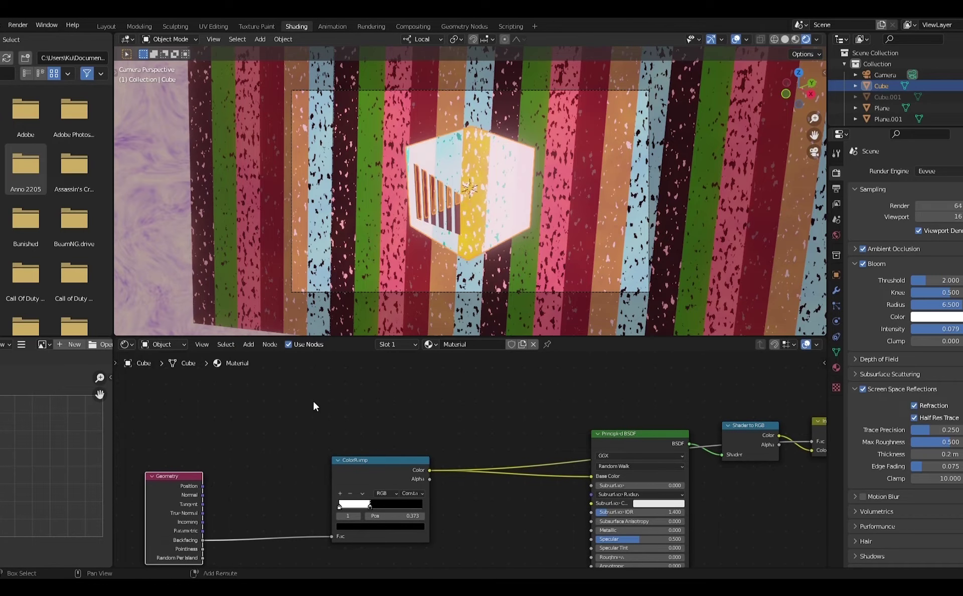
# Try a Camera Data node and a Light Path node as additional mask inputs, and delete the Light Path node.
pyautogui.hotkey('shift', 'a')
pyautogui.moveTo(318, 334)
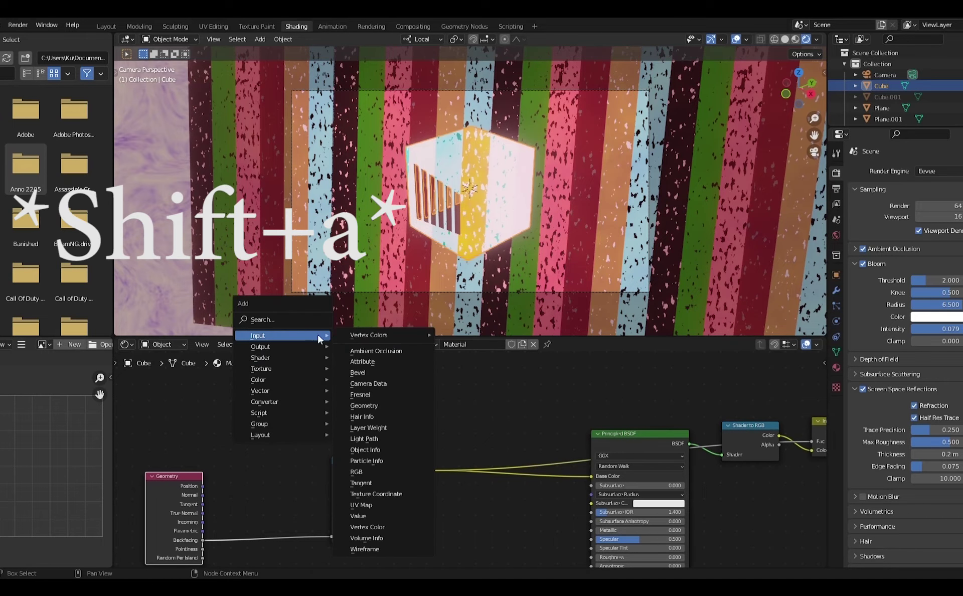
pyautogui.click(377, 387)
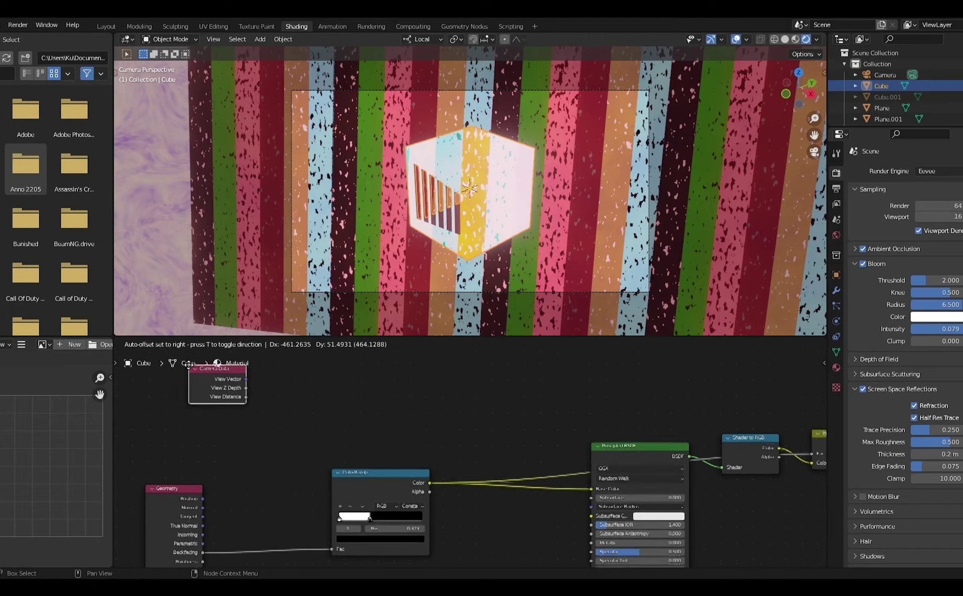
pyautogui.moveTo(221, 406); pyautogui.dragTo(208, 405)
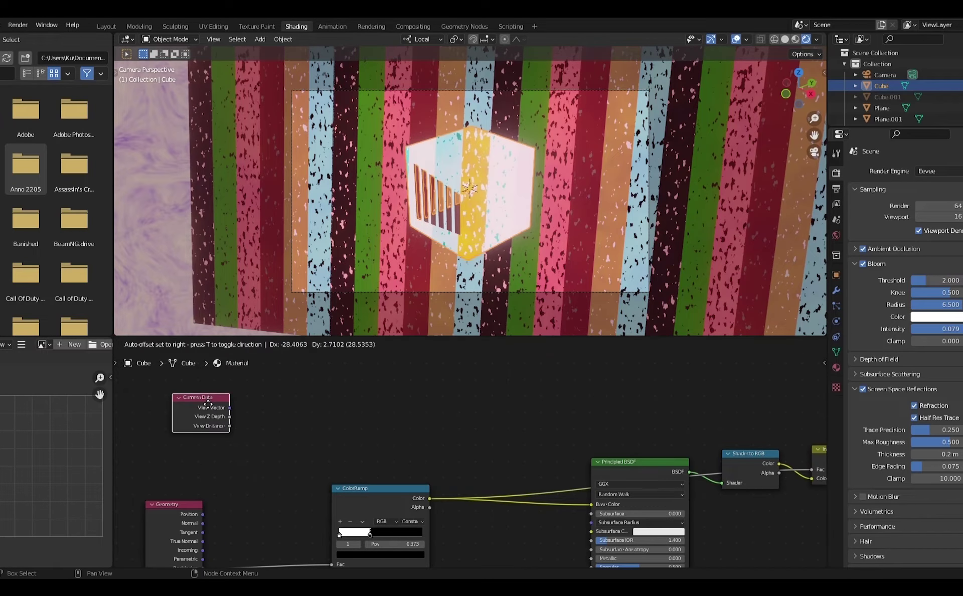
pyautogui.hotkey('shift', 'a')
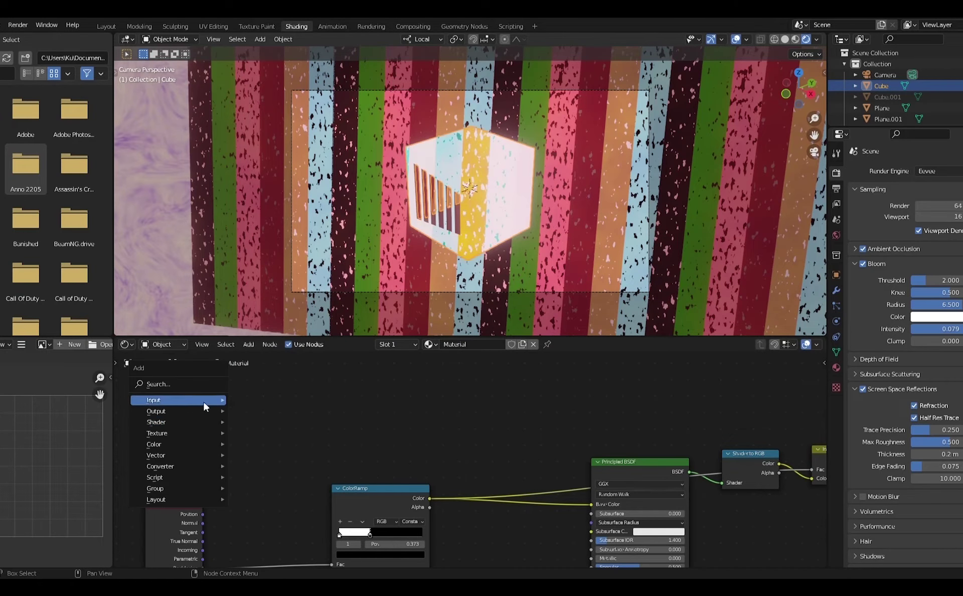
pyautogui.moveTo(204, 406)
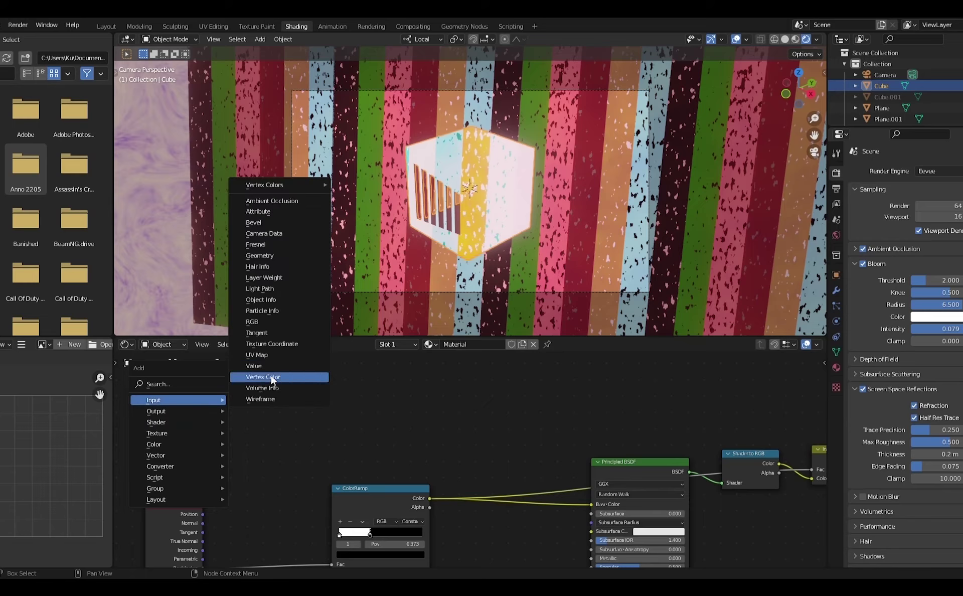
pyautogui.click(279, 287)
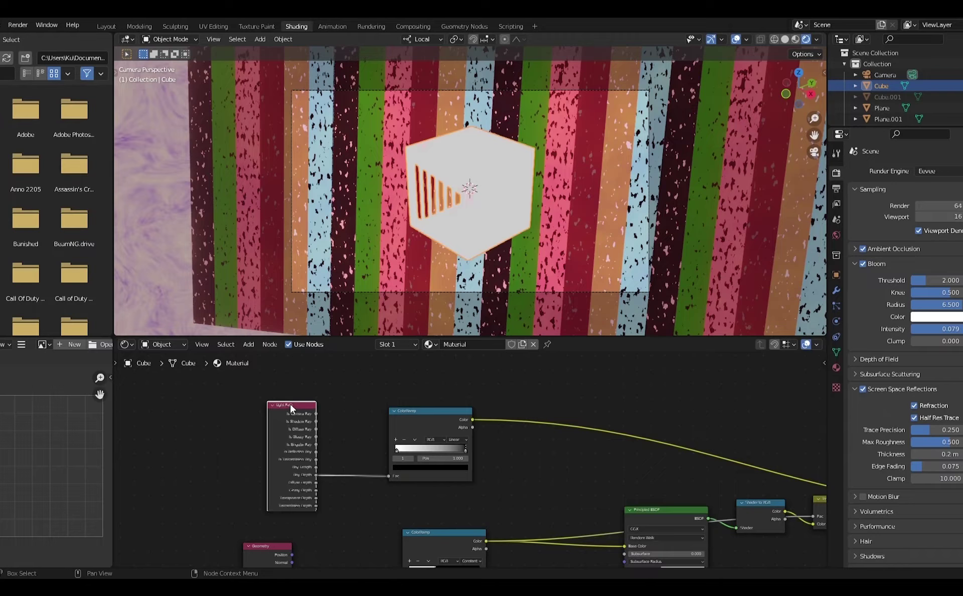
pyautogui.press('x')
# Add a Texture Coordinate node and connect its UV output to the upper ColorRamp's Fac.
pyautogui.hotkey('shift', 'a')
pyautogui.moveTo(263, 342)
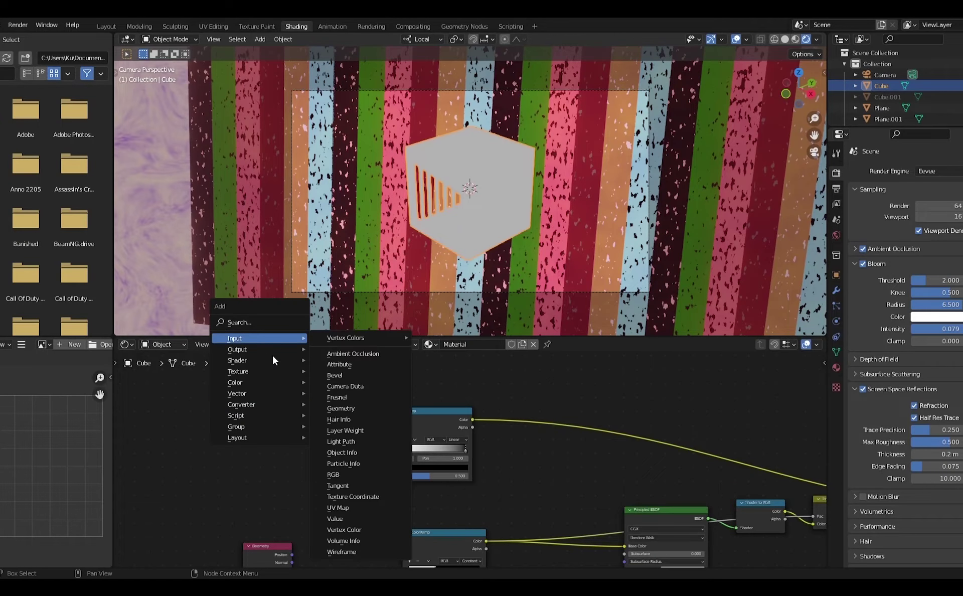
pyautogui.click(365, 490)
pyautogui.rightClick(269, 431)
pyautogui.hotkey('shift', 'a')
pyautogui.moveTo(269, 432)
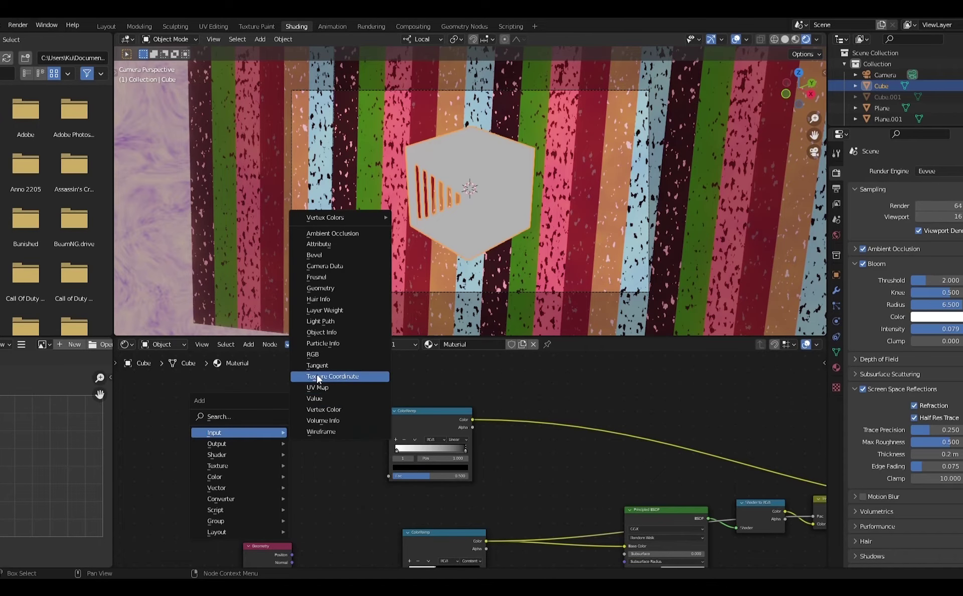
pyautogui.click(317, 375)
pyautogui.click(263, 435)
pyautogui.moveTo(263, 435); pyautogui.dragTo(389, 476)
pyautogui.click(420, 422)
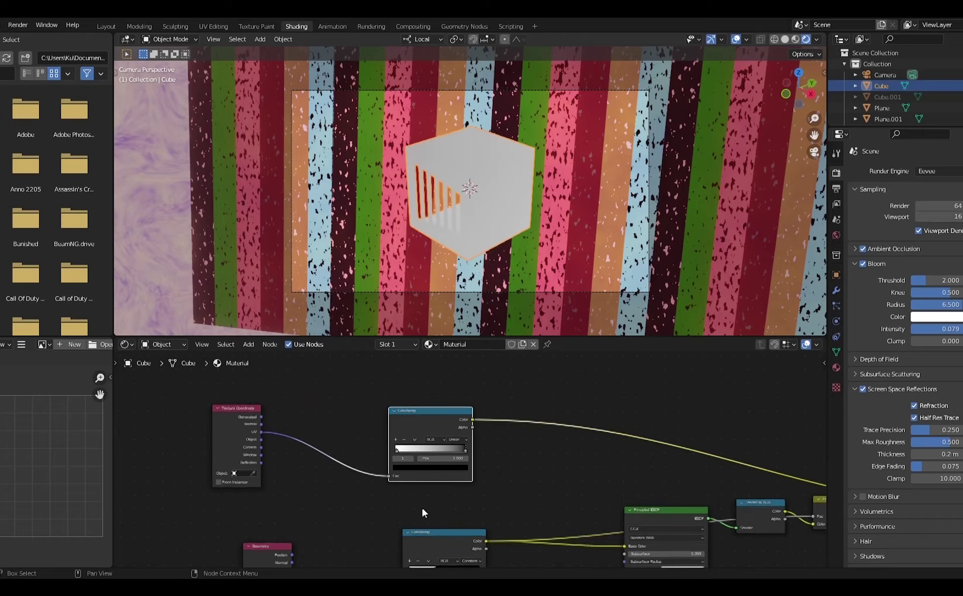
# Set the UV ColorRamp to Constant interpolation, and form a thin black band bounded by a white stop at position 0.450.
pyautogui.scroll(2, 422, 507)
pyautogui.moveTo(455, 446); pyautogui.dragTo(420, 450)
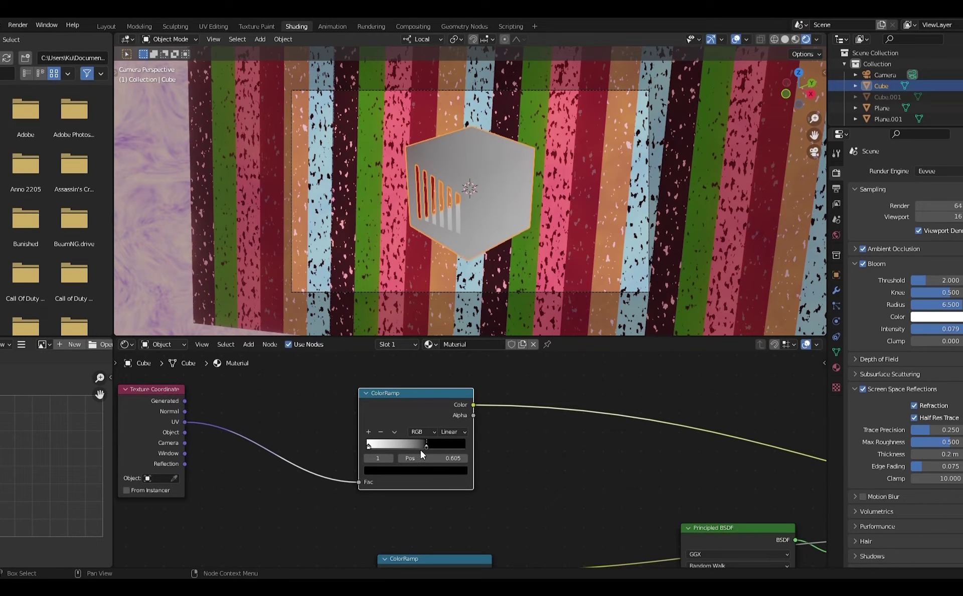
pyautogui.click(454, 431)
pyautogui.click(458, 486)
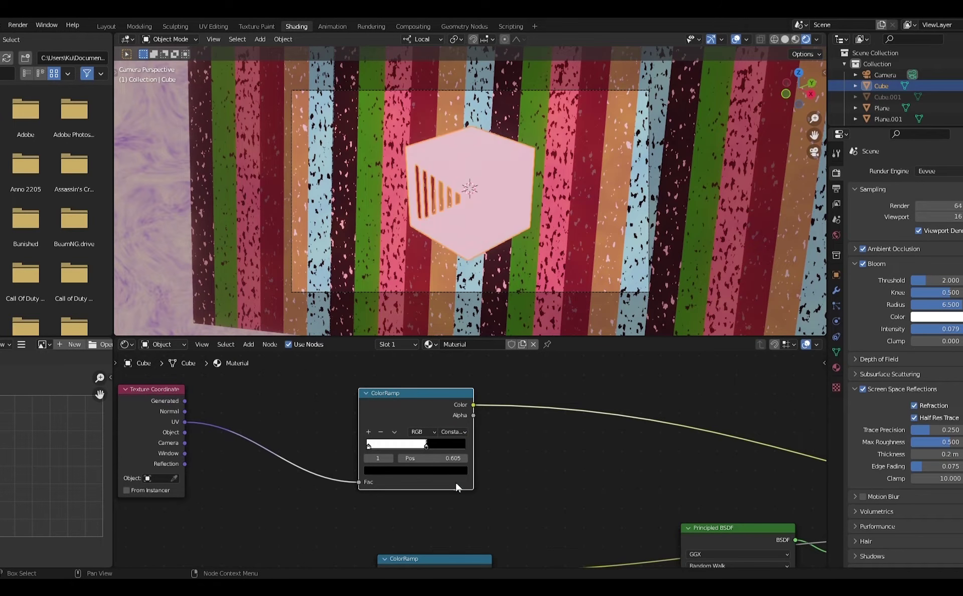
pyautogui.moveTo(426, 446)
pyautogui.mouseDown()
pyautogui.moveTo(403, 446)
pyautogui.moveTo(418, 450)
pyautogui.moveTo(412, 454)
pyautogui.mouseUp()
pyautogui.keyDown('ctrl'); pyautogui.click(379, 444); pyautogui.keyUp('ctrl')
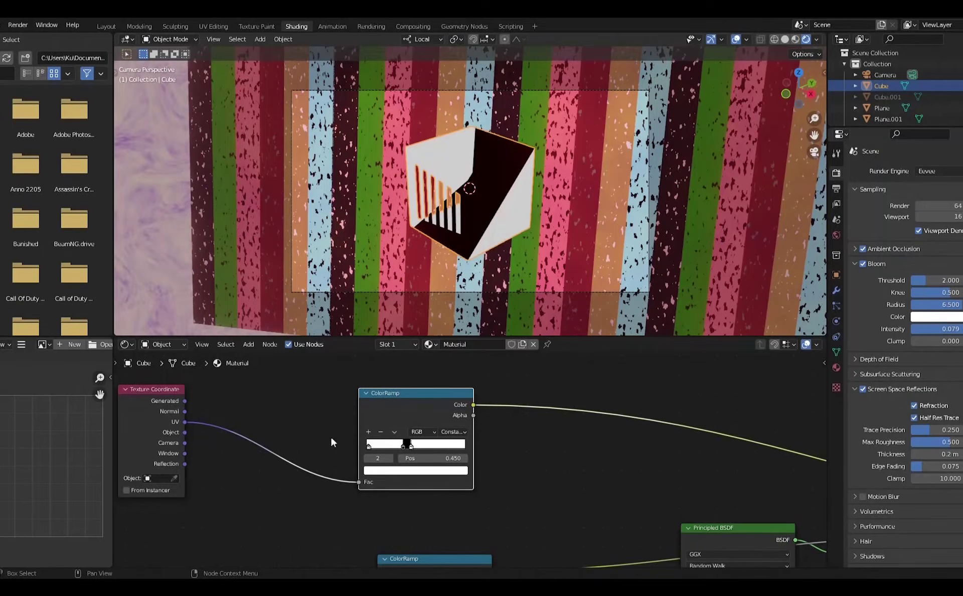
# Unwrap the cube's faces with Smart UV Project at an angle limit of 66° and an island margin of 0.
pyautogui.press('Tab')
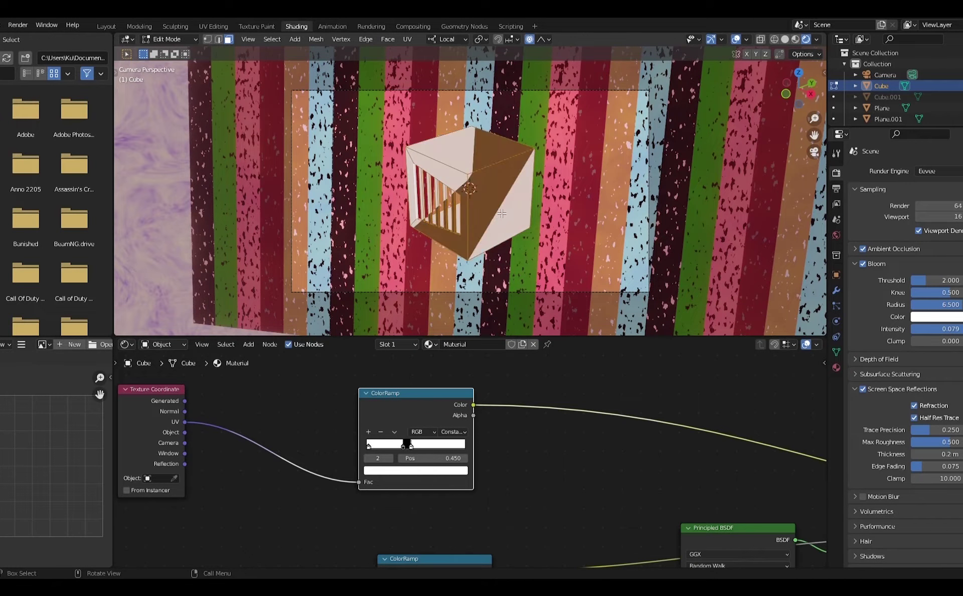
pyautogui.press('u')
pyautogui.click(490, 232)
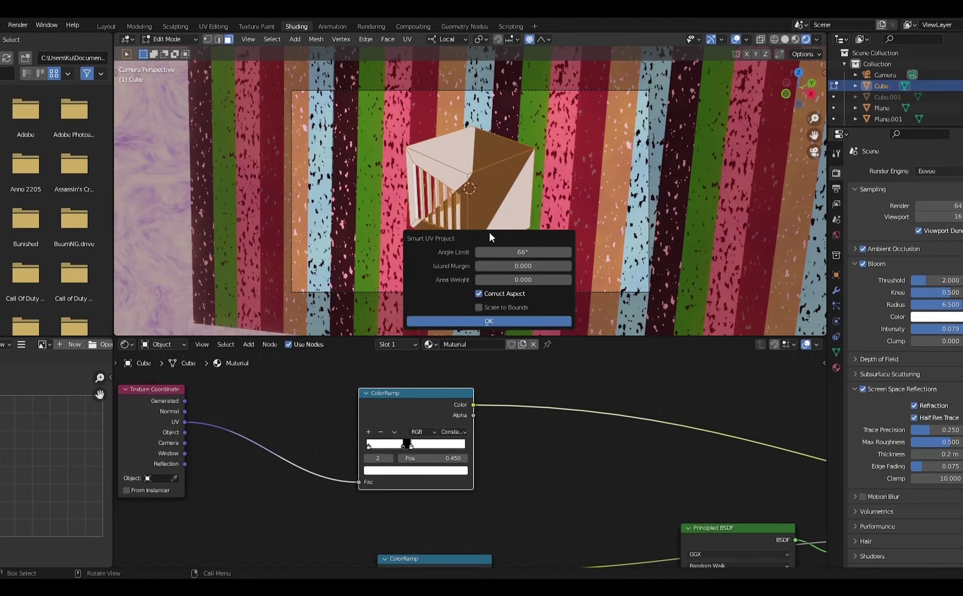
pyautogui.click(489, 323)
pyautogui.press('Tab')
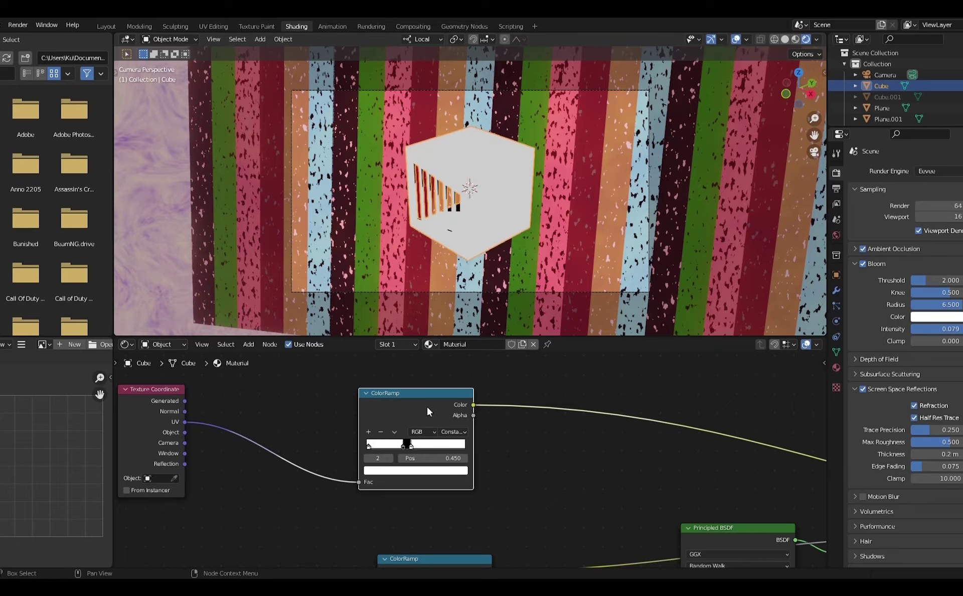
# Rearrange the UV ColorRamp's stops into white, a narrow black band starting at position 0.205, and white again.
pyautogui.moveTo(411, 448)
pyautogui.mouseDown()
pyautogui.moveTo(438, 448)
pyautogui.moveTo(374, 448)
pyautogui.moveTo(387, 445)
pyautogui.mouseUp()
pyautogui.moveTo(377, 448)
pyautogui.mouseDown()
pyautogui.moveTo(402, 448)
pyautogui.moveTo(369, 447)
pyautogui.mouseUp()
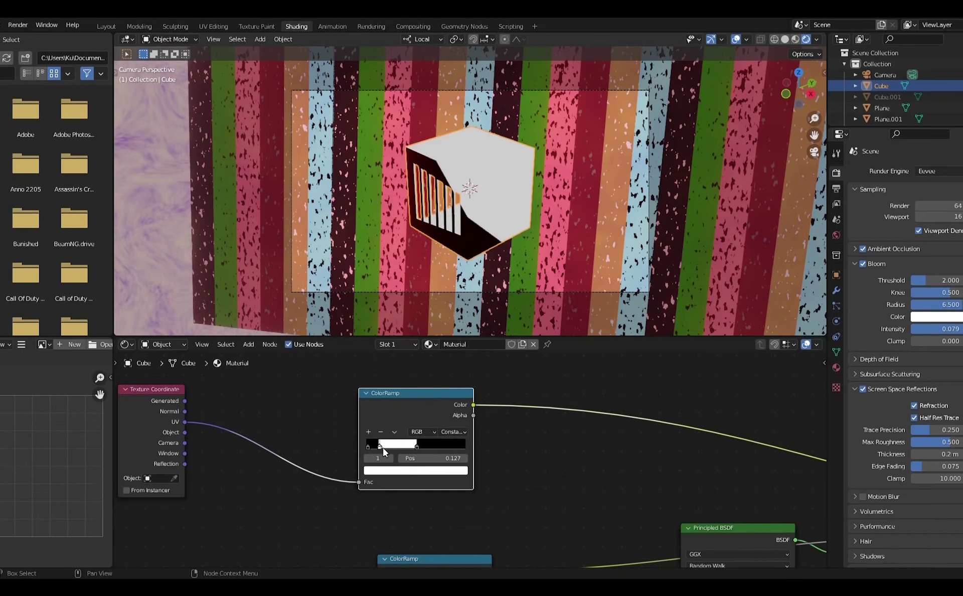
pyautogui.click(369, 448)
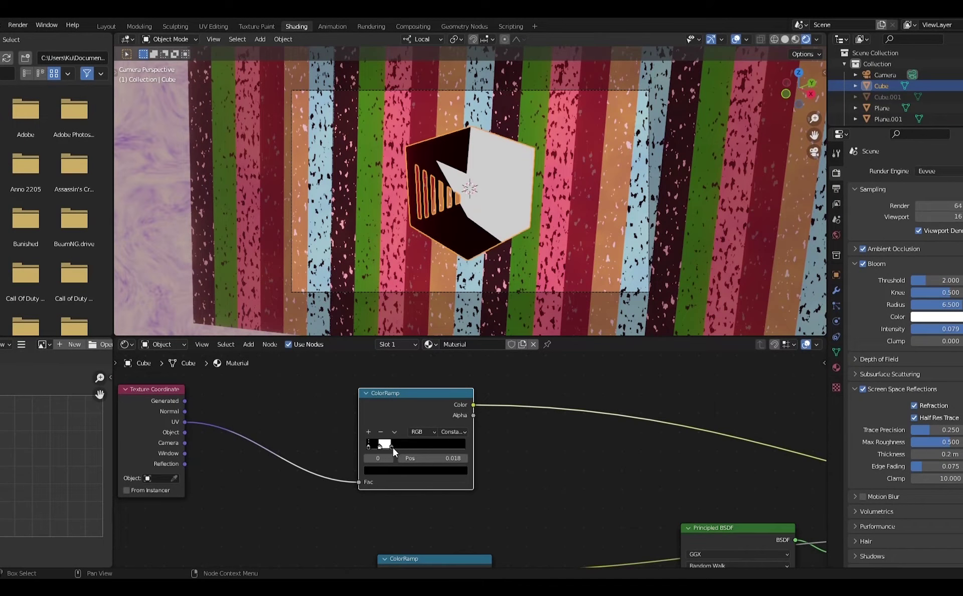
pyautogui.click(390, 446)
pyautogui.click(405, 469)
pyautogui.moveTo(446, 377); pyautogui.dragTo(446, 335)
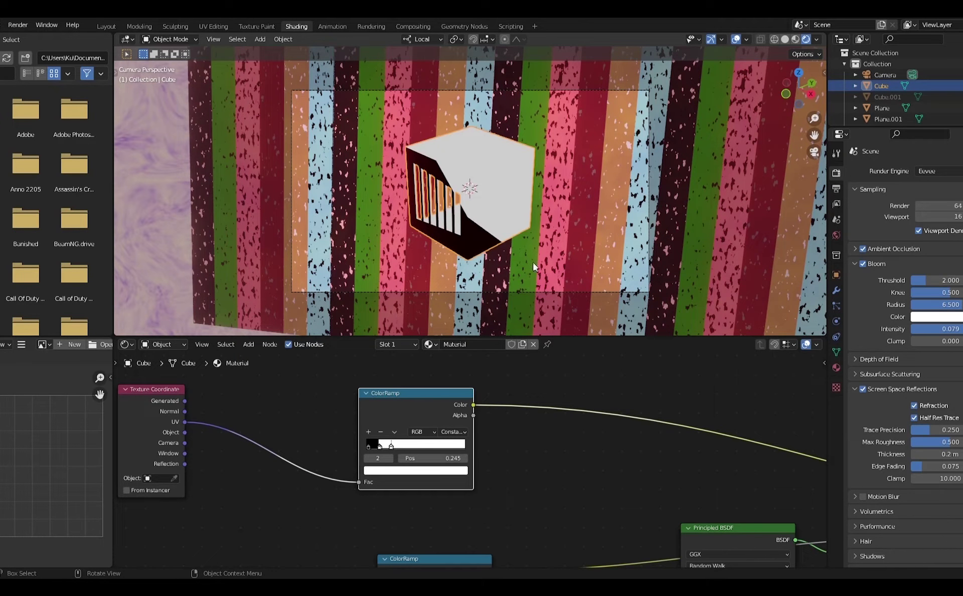
pyautogui.moveTo(376, 446); pyautogui.dragTo(391, 446)
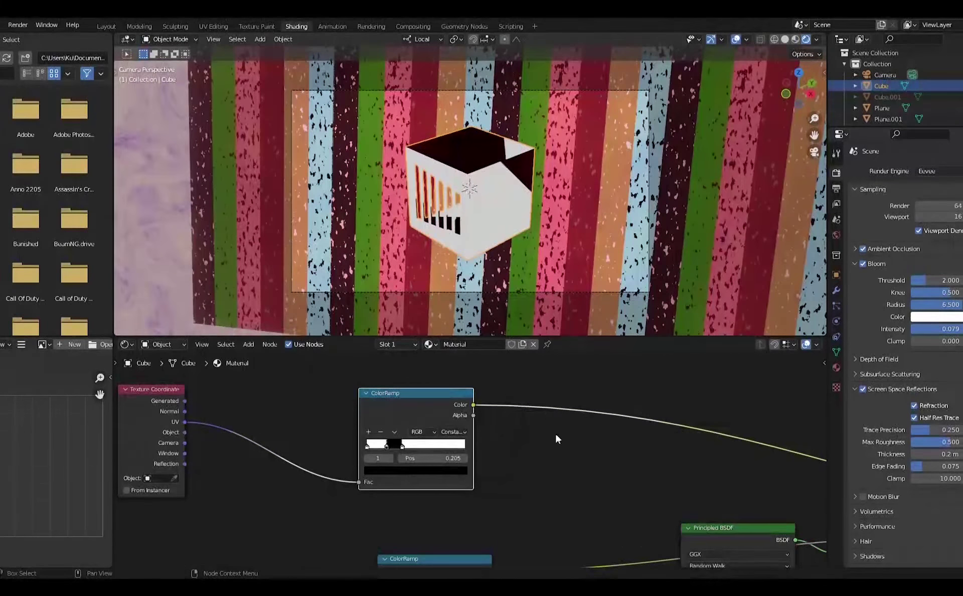
# Add a MixRGB node between the two ColorRamps and the first Principled BSDF.
pyautogui.scroll(-3, 468, 404)
pyautogui.scroll(-2, 468, 411)
pyautogui.hotkey('shift', 'a')
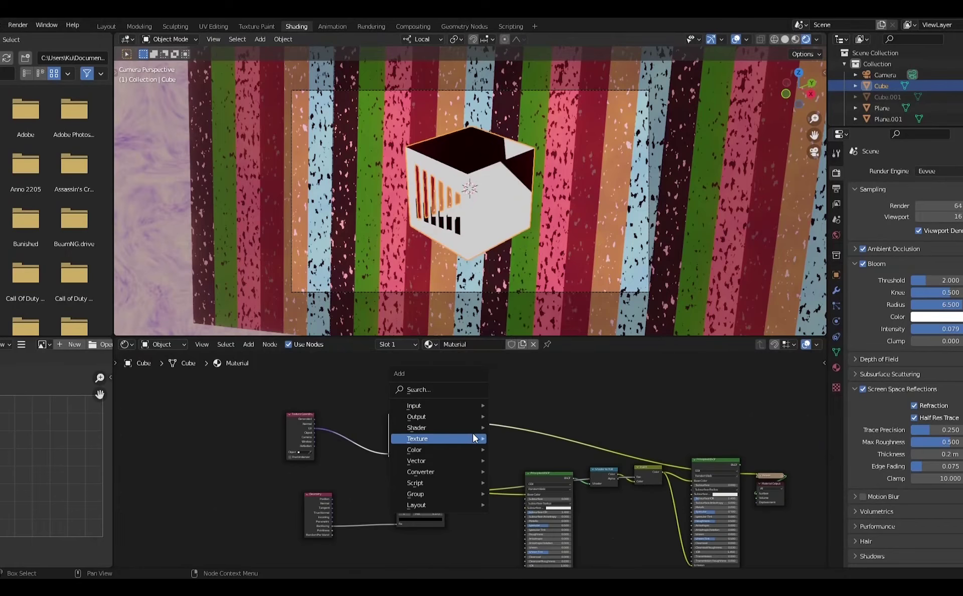
pyautogui.moveTo(453, 459)
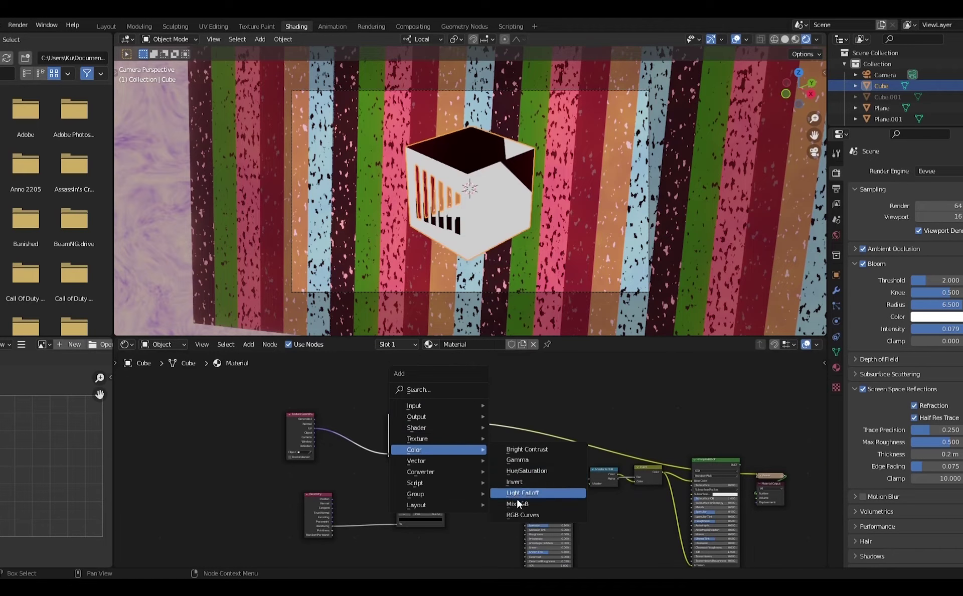
pyautogui.click(517, 505)
pyautogui.click(473, 447)
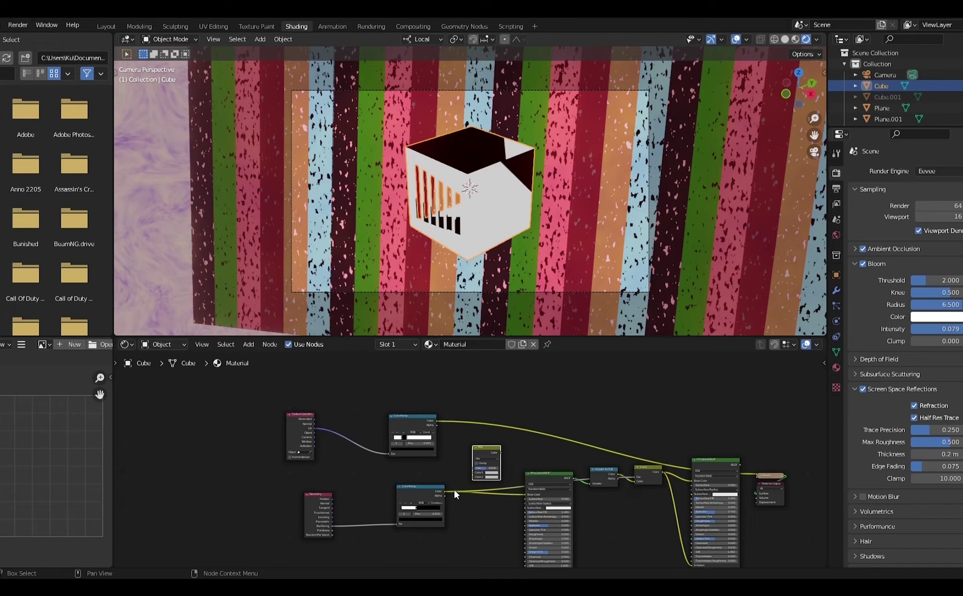
# Connect the Backfacing ColorRamp to the Mix node's Color1 and the UV ColorRamp to Color2, and set the blend mode to Add.
pyautogui.moveTo(445, 491); pyautogui.dragTo(474, 473)
pyautogui.moveTo(437, 421); pyautogui.dragTo(472, 477)
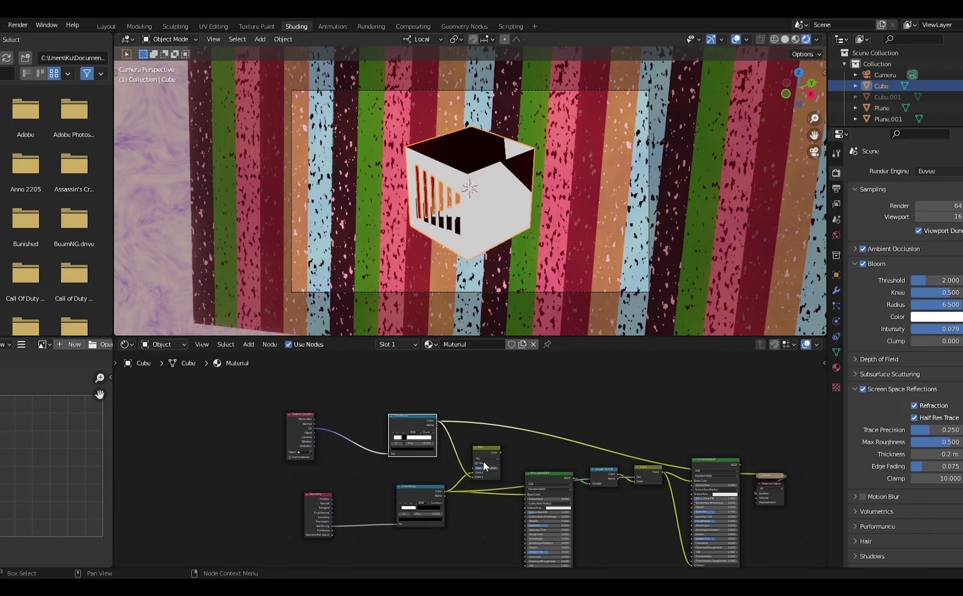
pyautogui.click(484, 458)
pyautogui.click(493, 496)
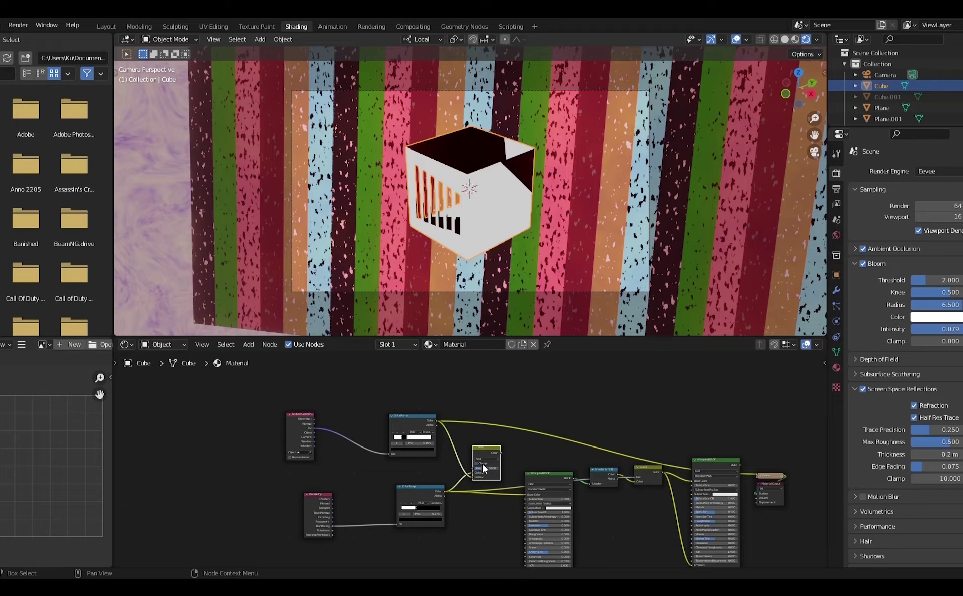
# Preview the Add node's output on the cube, and connect the Backfacing ColorRamp's Color to its Fac.
pyautogui.keyDown('ctrl'); pyautogui.keyDown('shift'); pyautogui.click(477, 447); pyautogui.keyUp('shift'); pyautogui.keyUp('ctrl')
pyautogui.scroll(3, 562, 489)
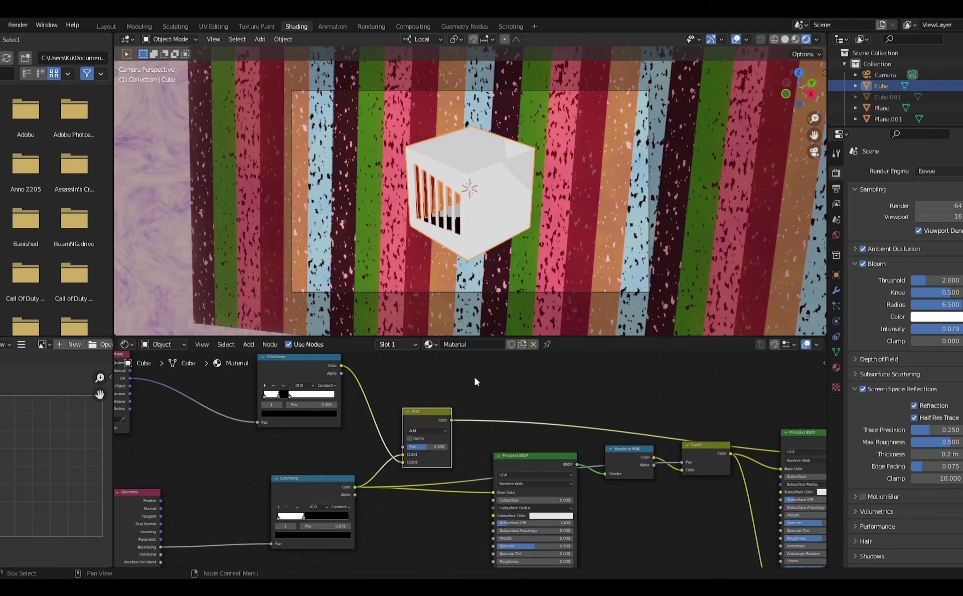
pyautogui.moveTo(338, 387); pyautogui.dragTo(393, 383, button='middle')
pyautogui.moveTo(410, 483); pyautogui.dragTo(458, 442)
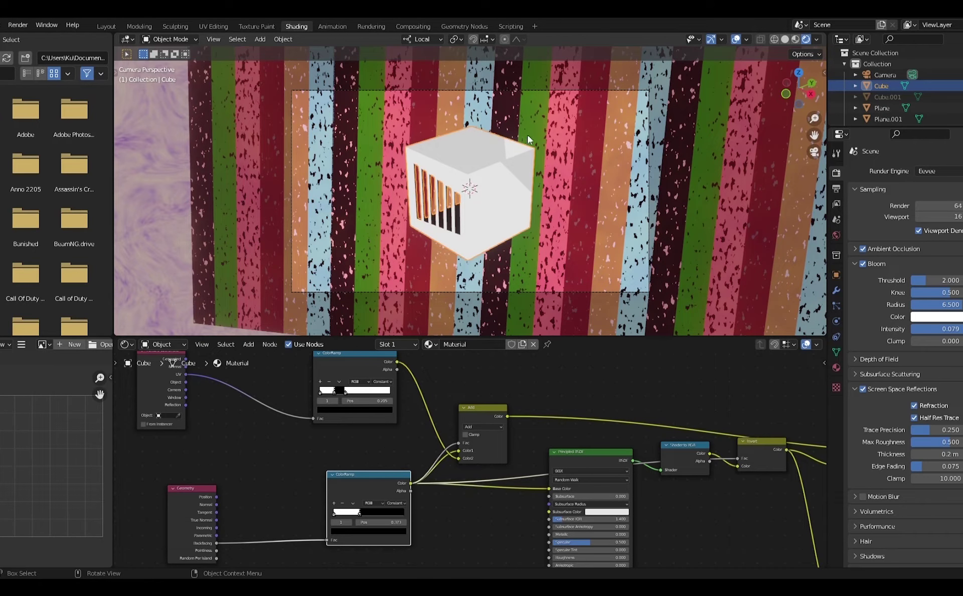
pyautogui.moveTo(377, 395); pyautogui.dragTo(505, 426, button='middle')
pyautogui.scroll(4, 507, 427)
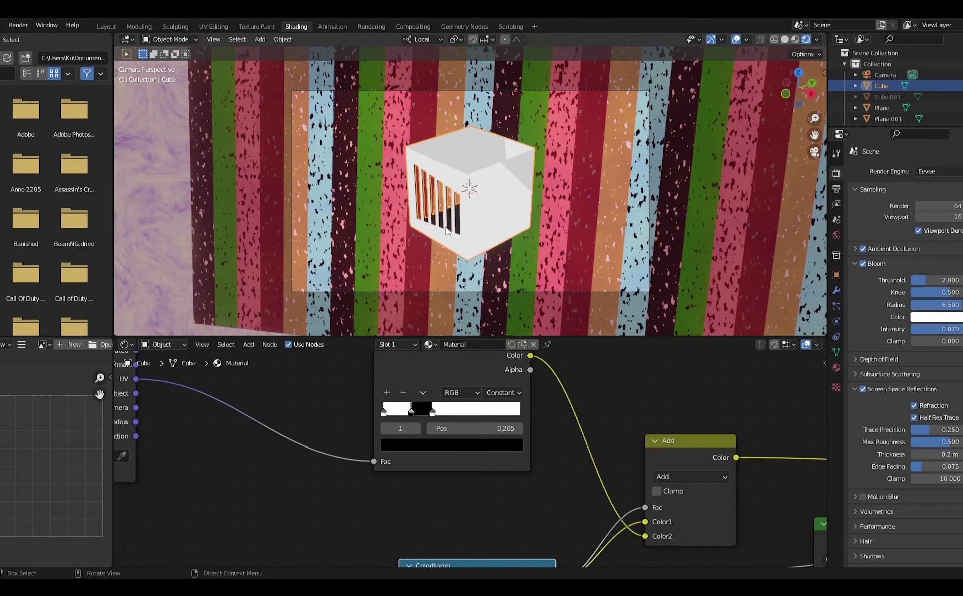
pyautogui.scroll(-4, 487, 193)
pyautogui.scroll(3, 488, 194)
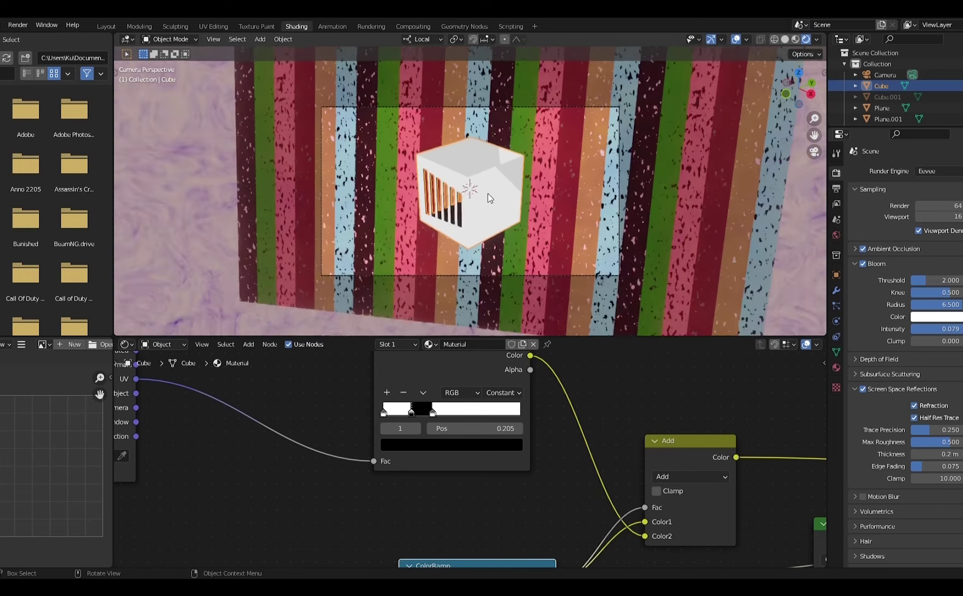
pyautogui.scroll(1, 488, 194)
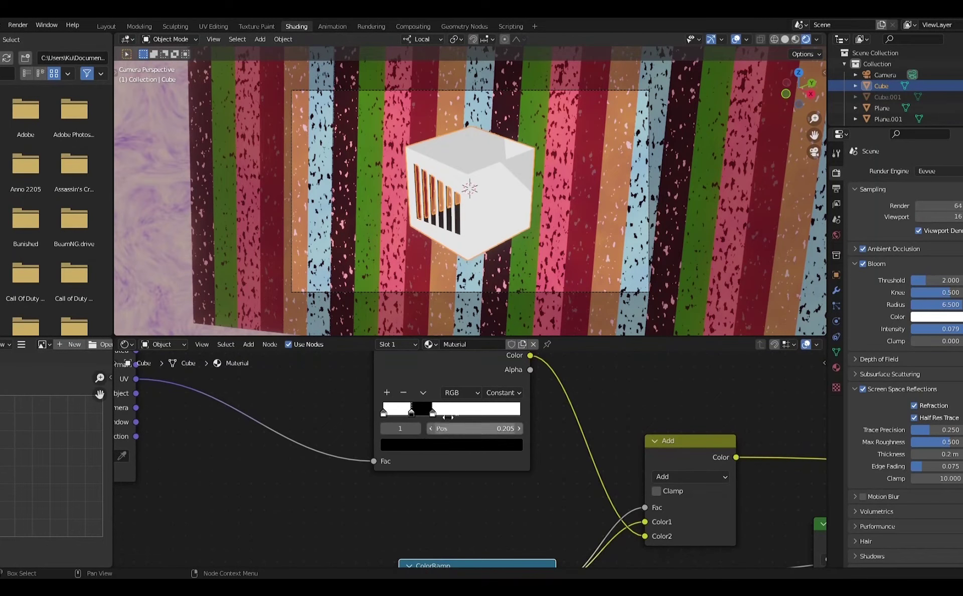
# Connect the Add node's Color to the first Principled BSDF's Base Color and output the second Principled BSDF to the Material Output.
pyautogui.moveTo(665, 523); pyautogui.dragTo(284, 472, button='middle')
pyautogui.scroll(-5, 282, 409)
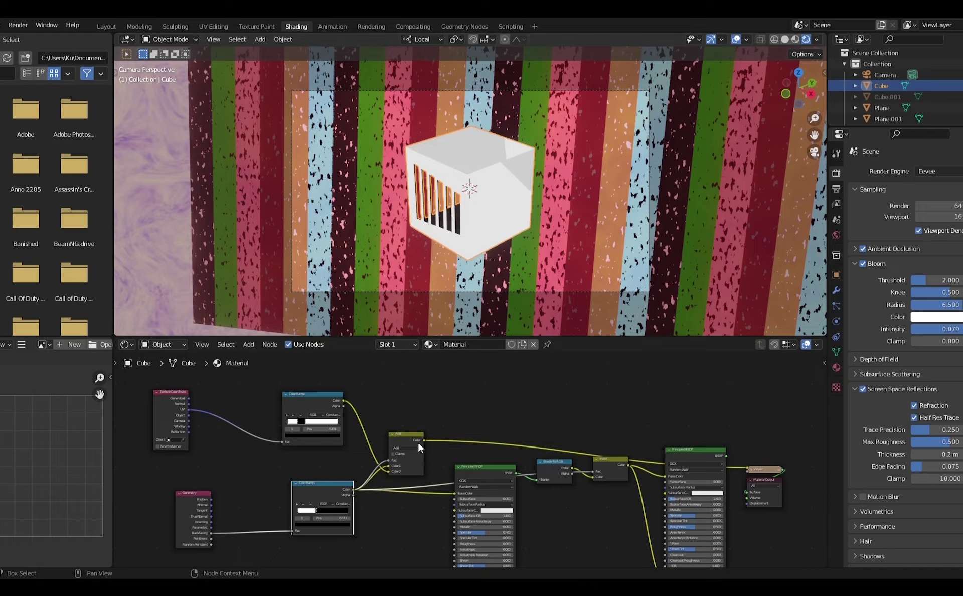
pyautogui.moveTo(424, 441); pyautogui.dragTo(456, 493)
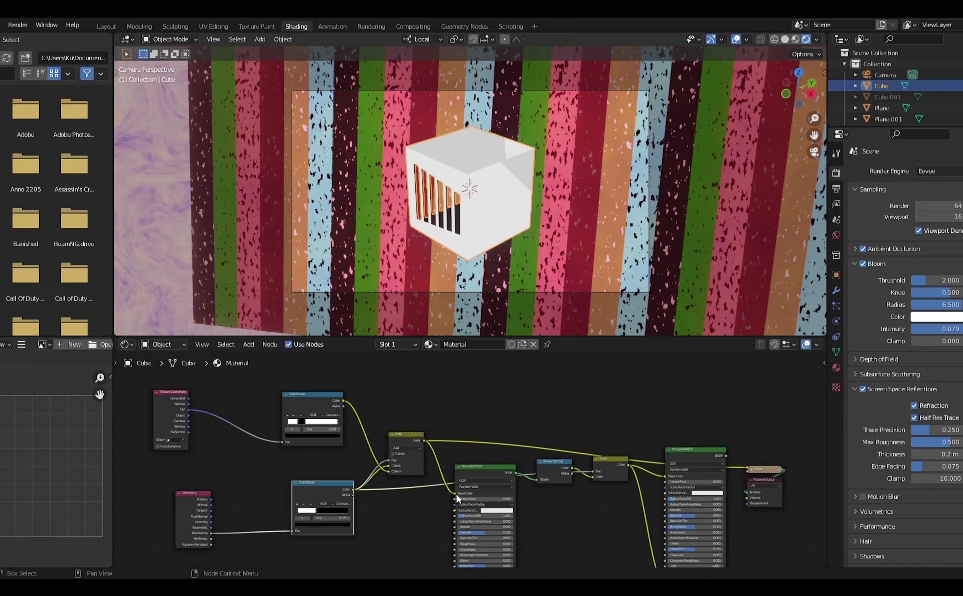
pyautogui.keyDown('ctrl'); pyautogui.keyDown('shift'); pyautogui.click(691, 451); pyautogui.keyUp('shift'); pyautogui.keyUp('ctrl')
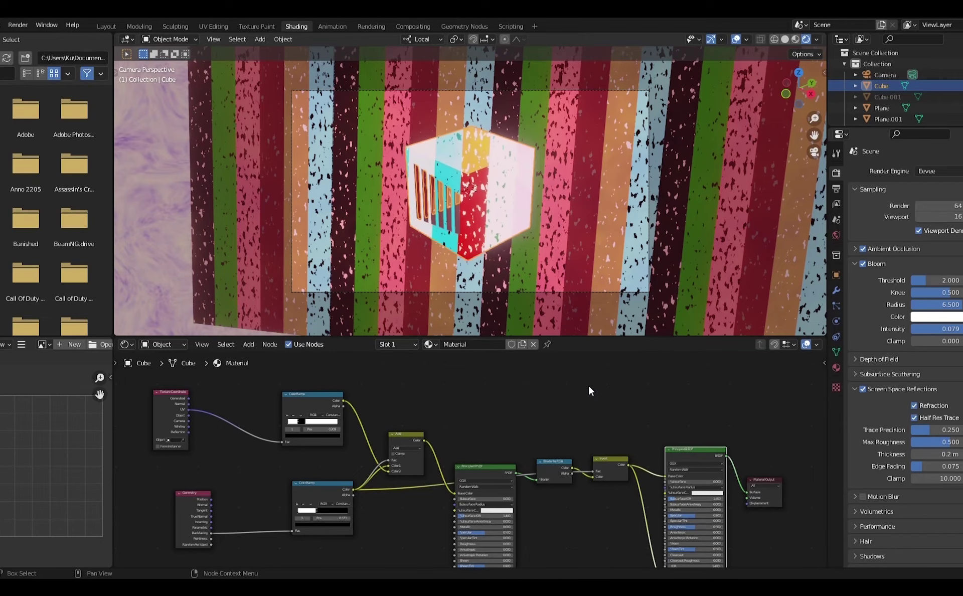
pyautogui.scroll(2, 561, 426)
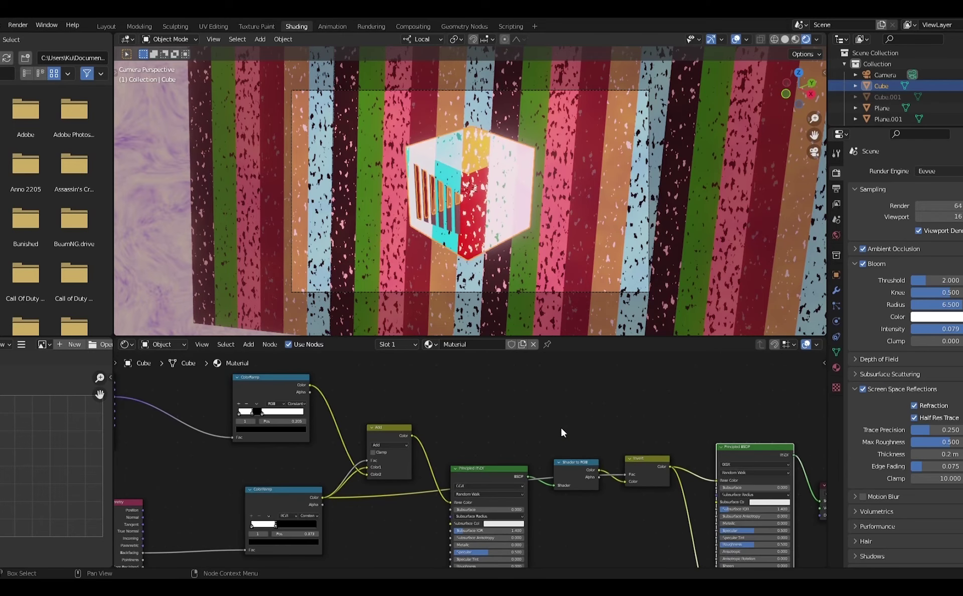
pyautogui.moveTo(695, 413); pyautogui.dragTo(526, 525, button='middle')
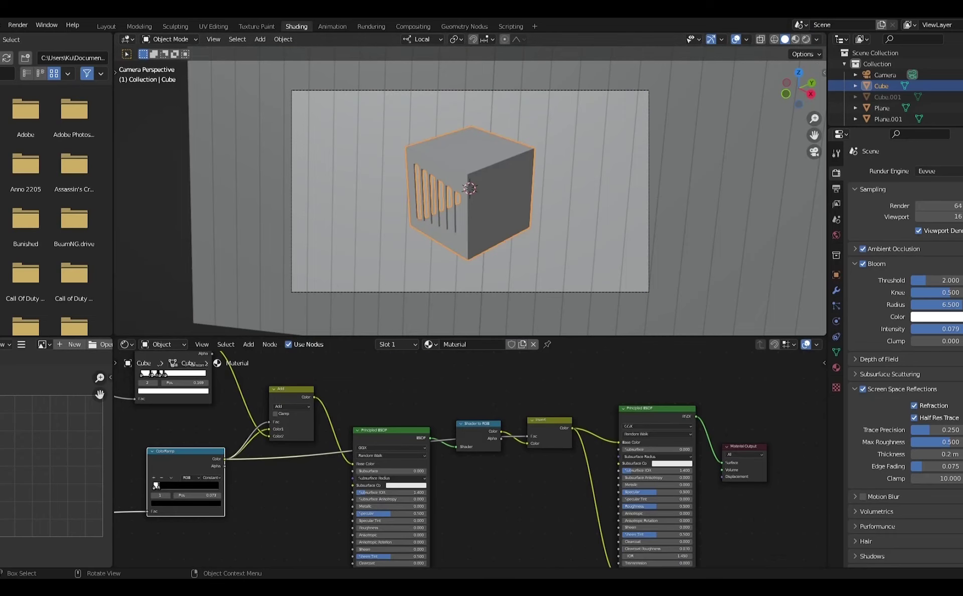
# Show the viewport in rendered shading and spread out the Invert, second Principled BSDF and Material Output nodes to make room.
pyautogui.click(806, 39)
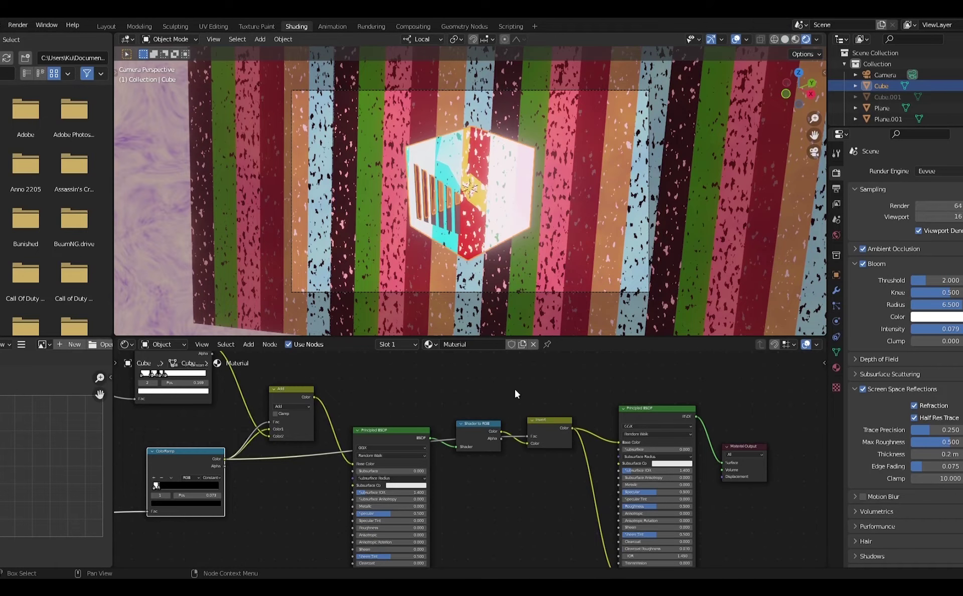
pyautogui.moveTo(195, 473); pyautogui.dragTo(273, 465, button='middle')
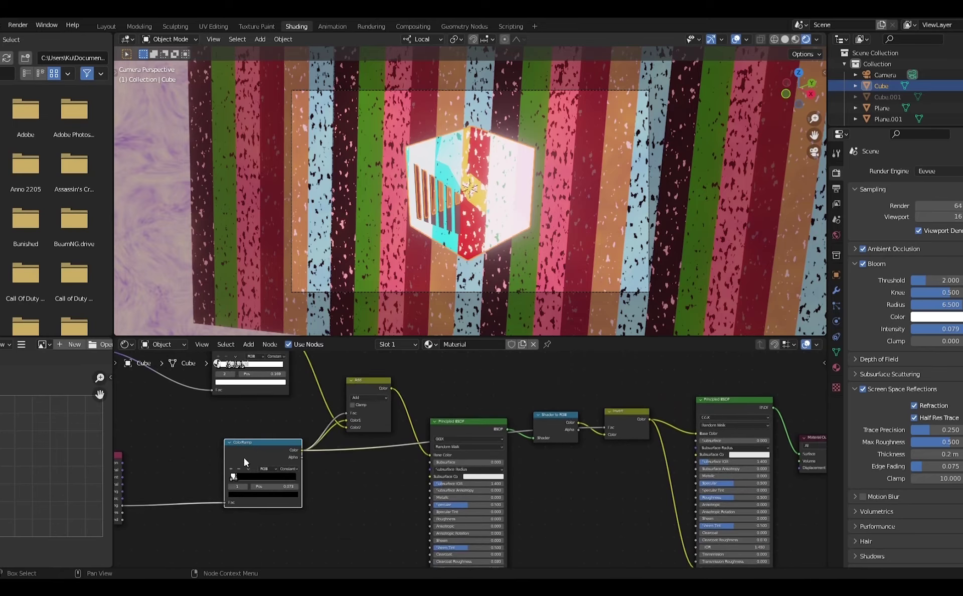
pyautogui.moveTo(204, 474); pyautogui.dragTo(299, 450, button='middle')
pyautogui.moveTo(423, 475); pyautogui.dragTo(279, 497, button='middle')
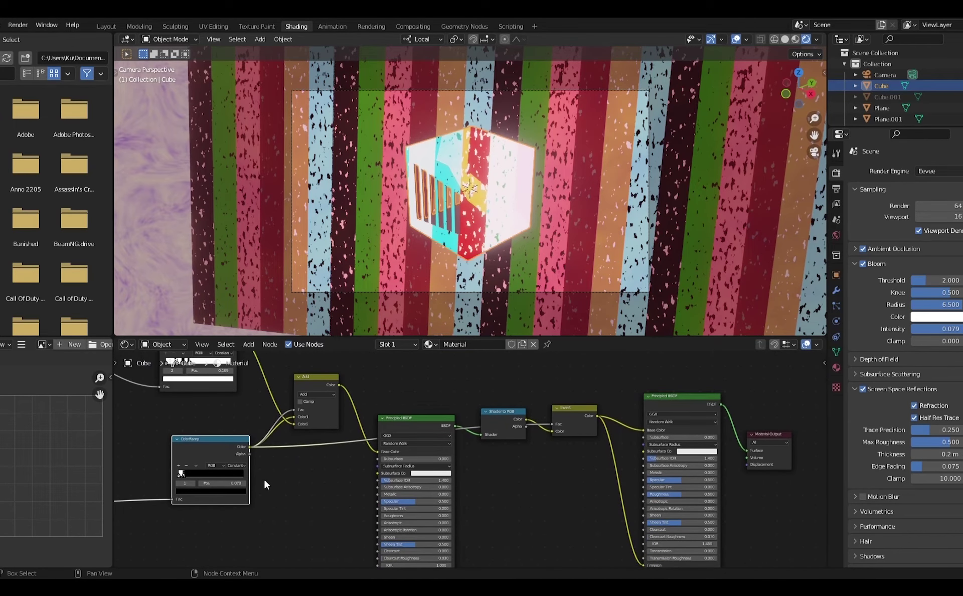
pyautogui.moveTo(594, 484); pyautogui.dragTo(475, 486, button='middle')
pyautogui.moveTo(568, 401); pyautogui.dragTo(597, 401)
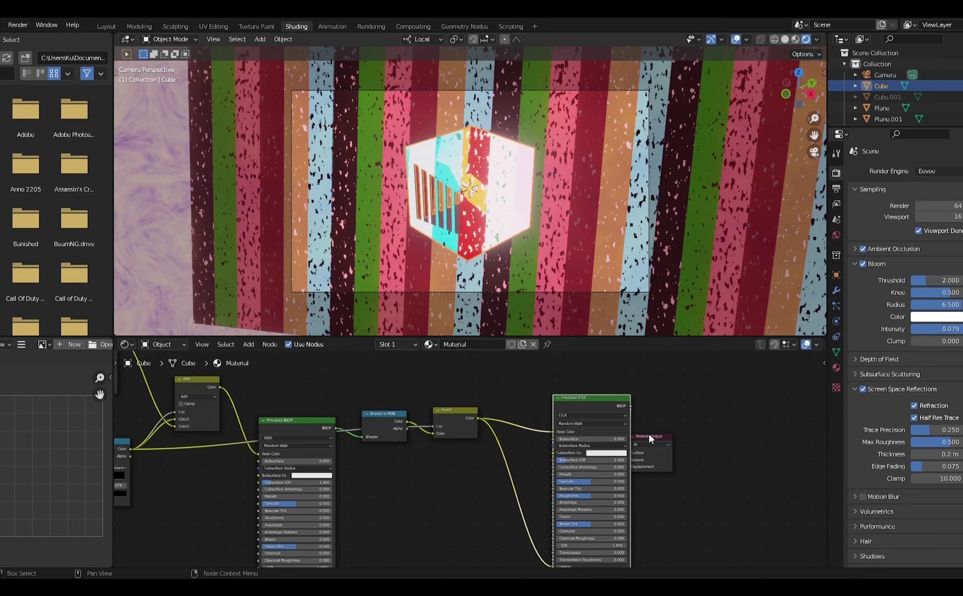
pyautogui.moveTo(644, 436); pyautogui.dragTo(718, 423)
pyautogui.moveTo(600, 403); pyautogui.dragTo(641, 404)
pyautogui.moveTo(471, 410); pyautogui.dragTo(517, 369)
# Insert a Math node on the link into the Invert node's Fac and set its operation to Divide.
pyautogui.hotkey('shift', 'a')
pyautogui.moveTo(515, 397)
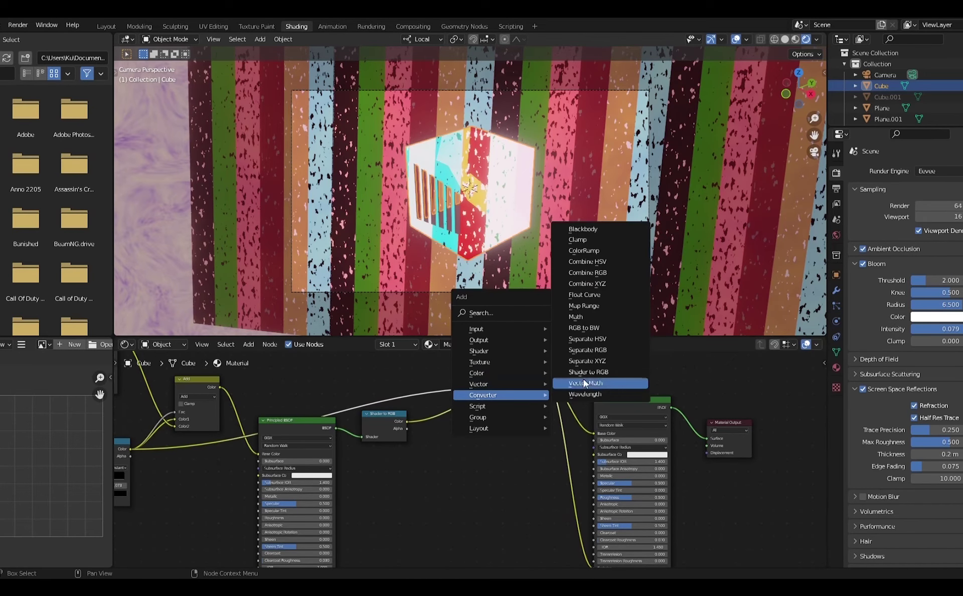
pyautogui.click(593, 319)
pyautogui.click(453, 359)
pyautogui.click(456, 374)
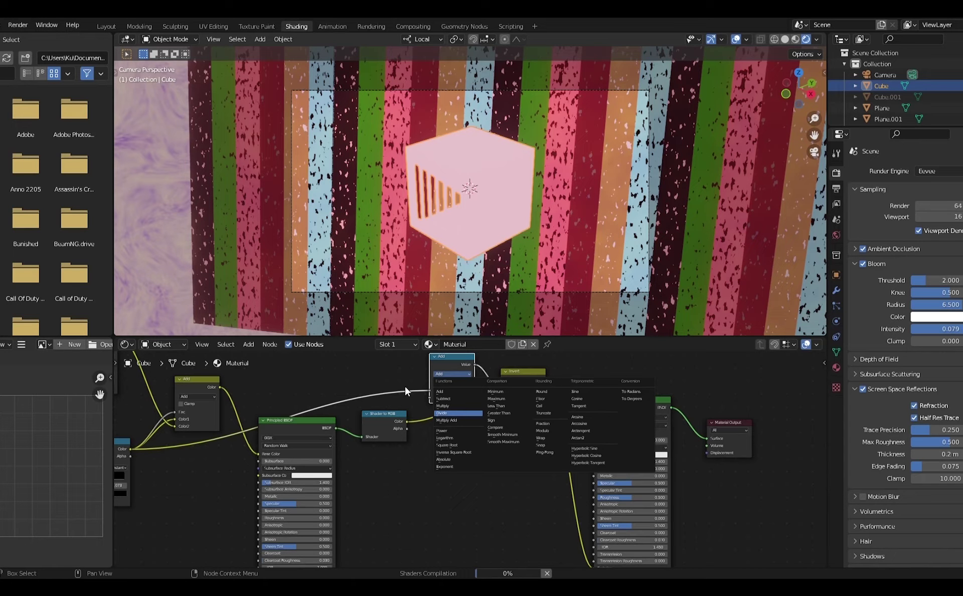
pyautogui.press('Return')
# Set the Divide node's second Value to 1.500.
pyautogui.scroll(4, 533, 407)
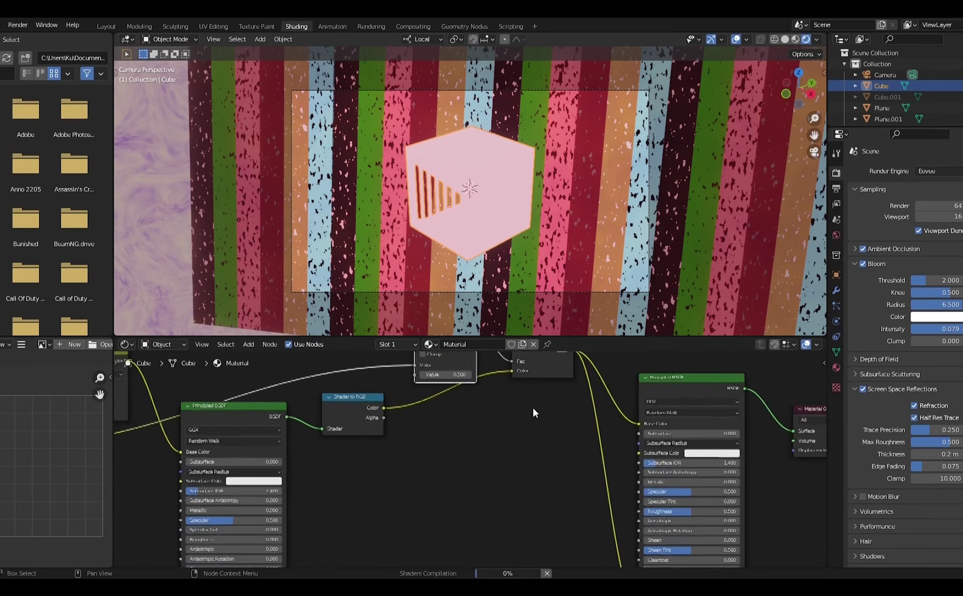
pyautogui.moveTo(533, 409); pyautogui.dragTo(557, 494, button='middle')
pyautogui.scroll(3, 529, 486)
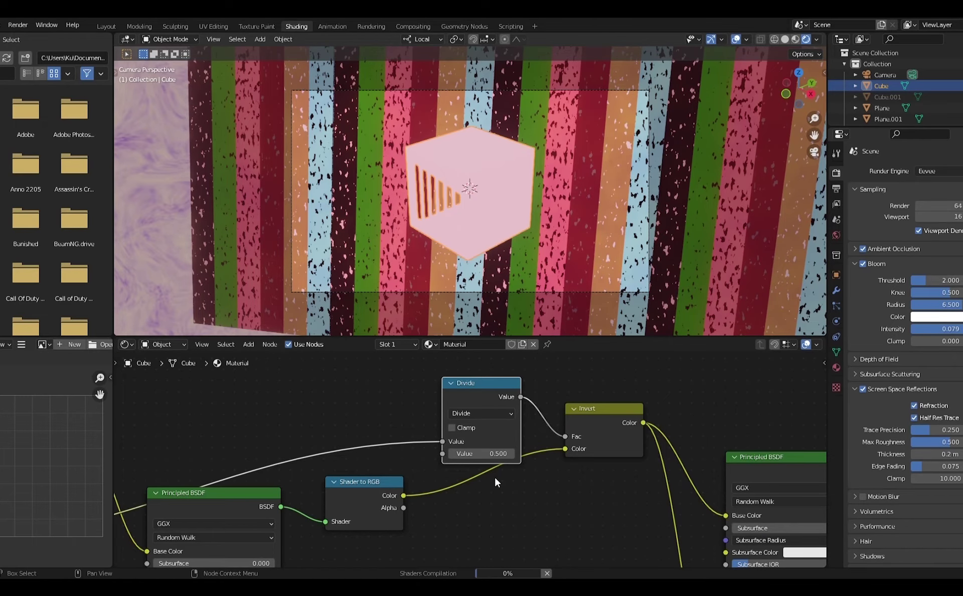
pyautogui.moveTo(476, 453); pyautogui.dragTo(525, 453)
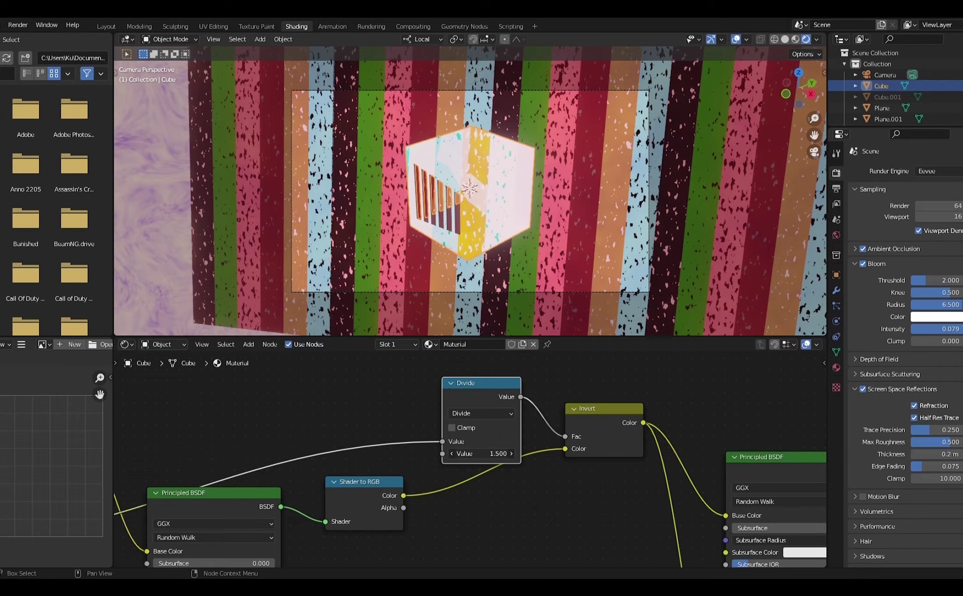
# Set the render's Resolution X to 1080 for a square output.
pyautogui.click(568, 192)
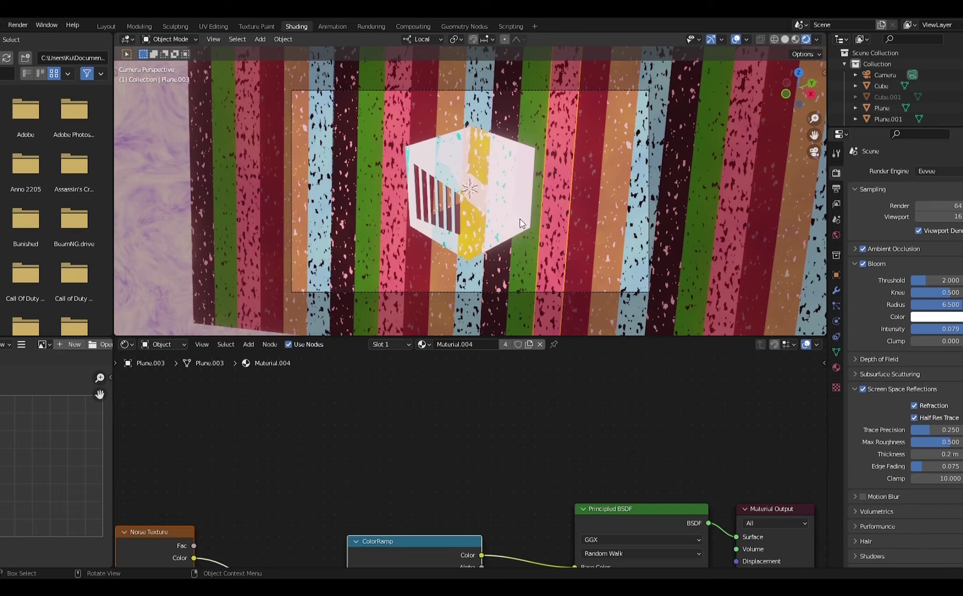
pyautogui.scroll(-3, 507, 404)
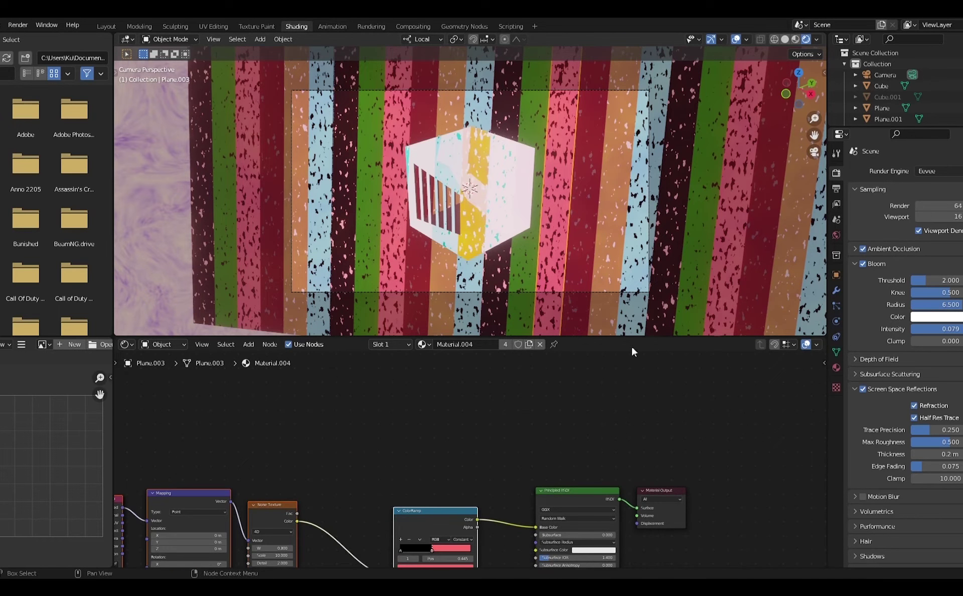
pyautogui.click(837, 291)
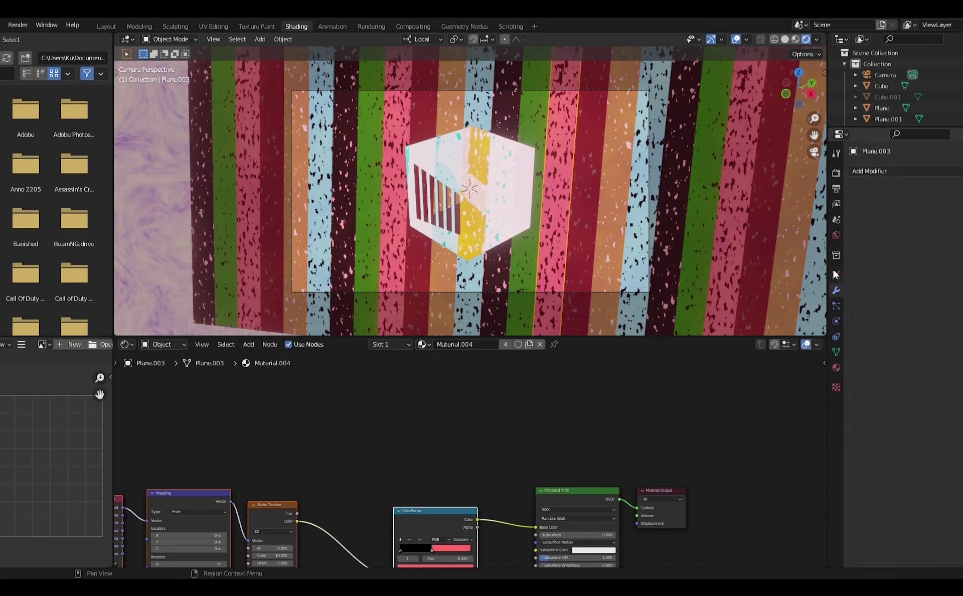
pyautogui.click(837, 190)
pyautogui.click(961, 184)
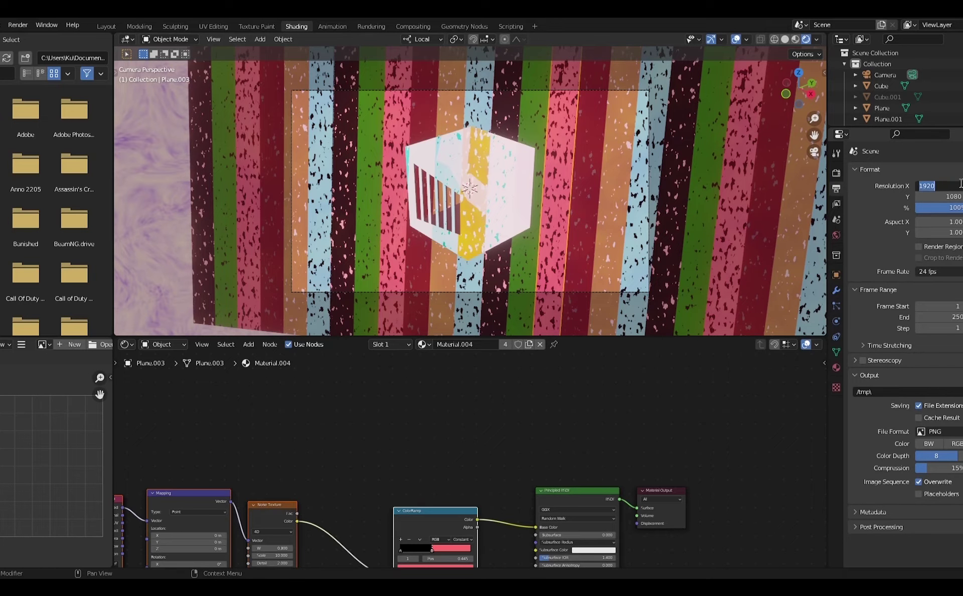
pyautogui.write('1080')
pyautogui.press('Return')
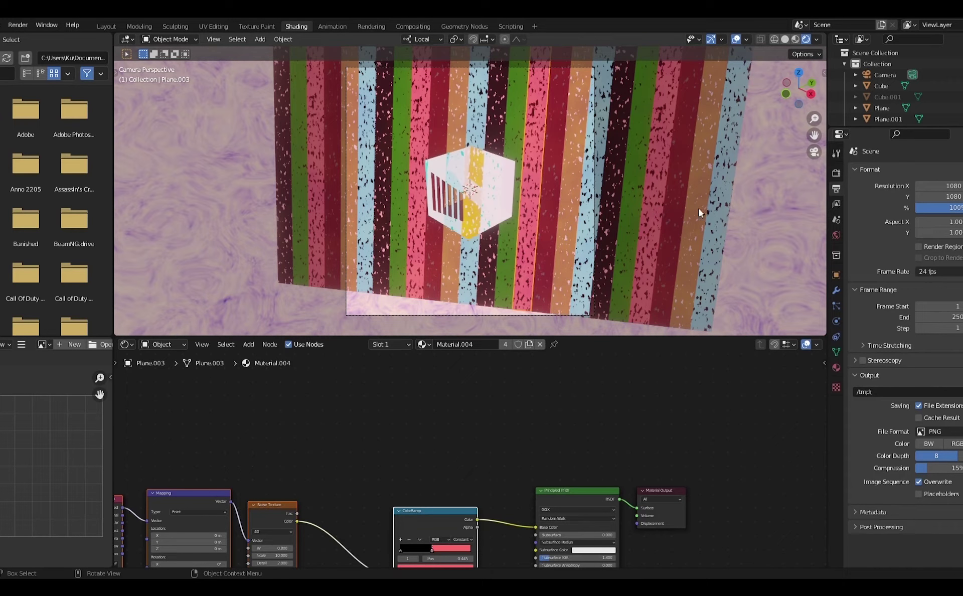
# Leave the camera view, select all the striped planes and move them to a new collection named Color Planes.
pyautogui.scroll(-1, 670, 197)
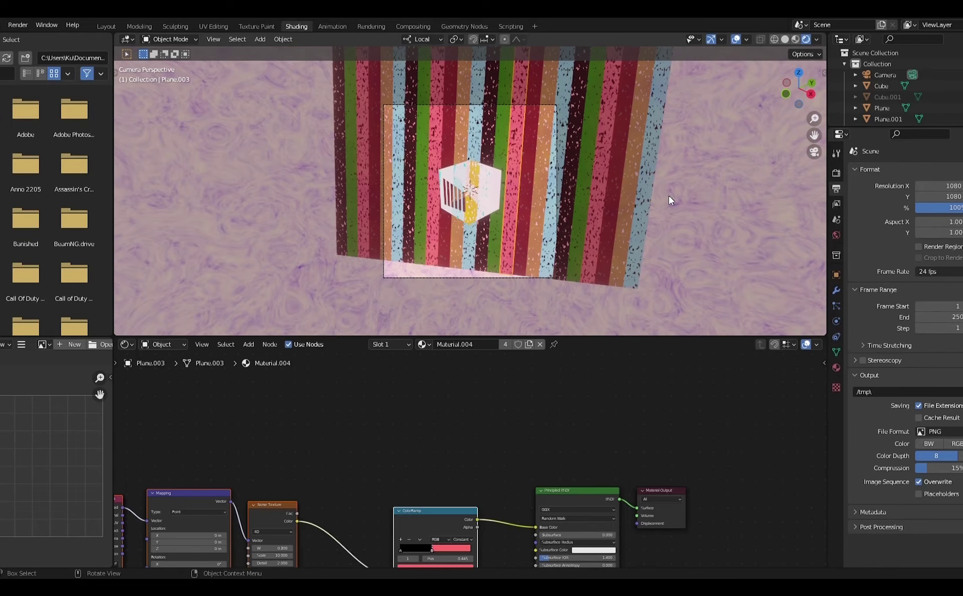
pyautogui.scroll(-1, 670, 196)
pyautogui.click(817, 150)
pyautogui.moveTo(306, 95); pyautogui.dragTo(561, 128)
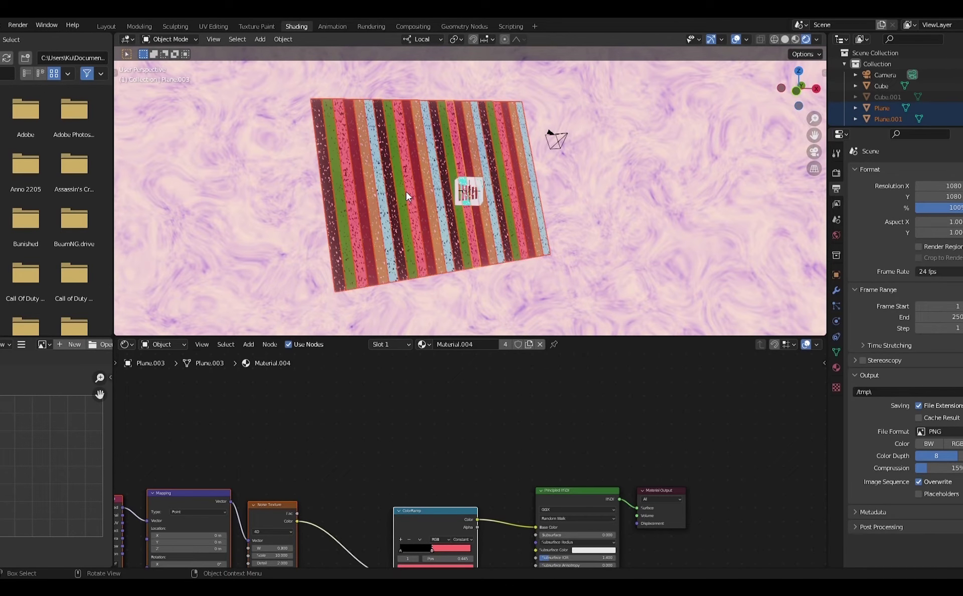
pyautogui.press('m')
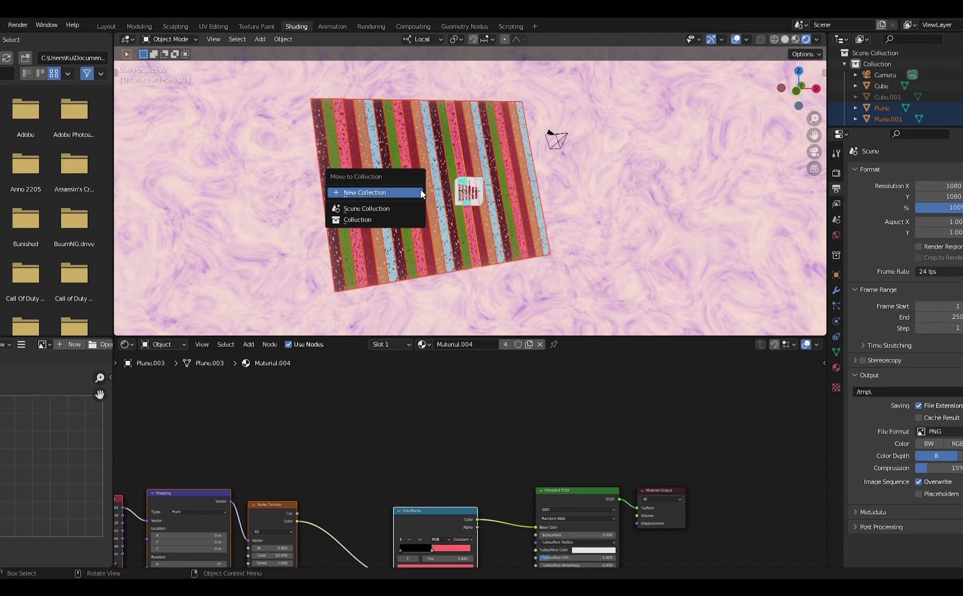
pyautogui.click(420, 192)
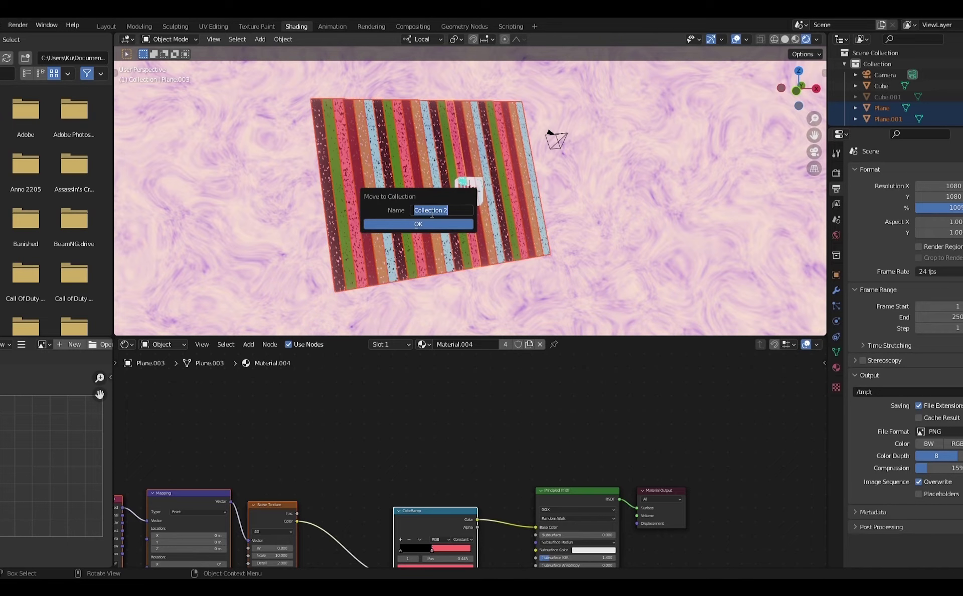
pyautogui.write('Color M')
pyautogui.write('lanes')
pyautogui.press('Return')
pyautogui.click(426, 221)
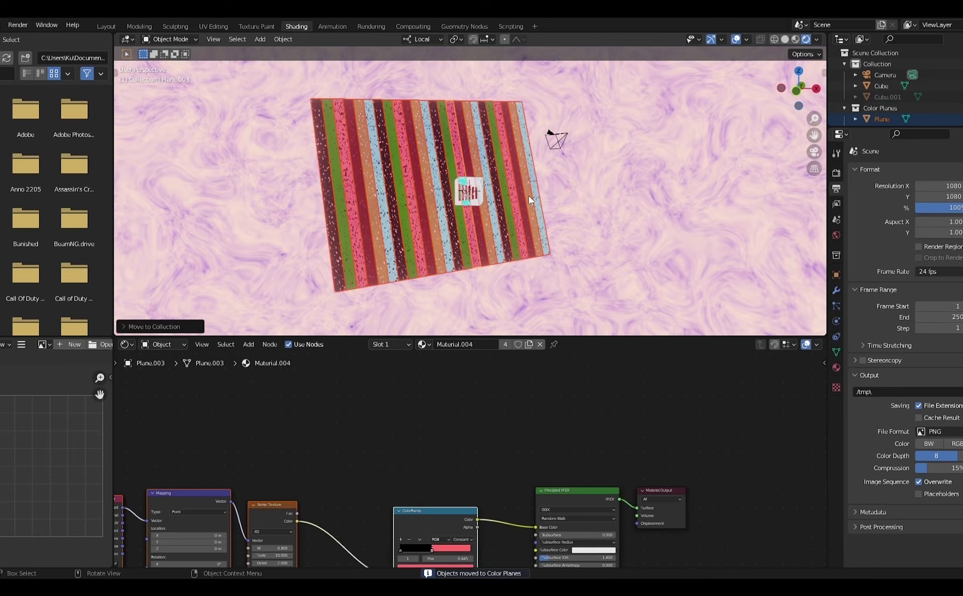
# Return to the camera view, stretch the striped planes along their local Y axis past the frame's lower edge, and apply the scale.
pyautogui.scroll(3, 603, 181)
pyautogui.scroll(-1, 604, 181)
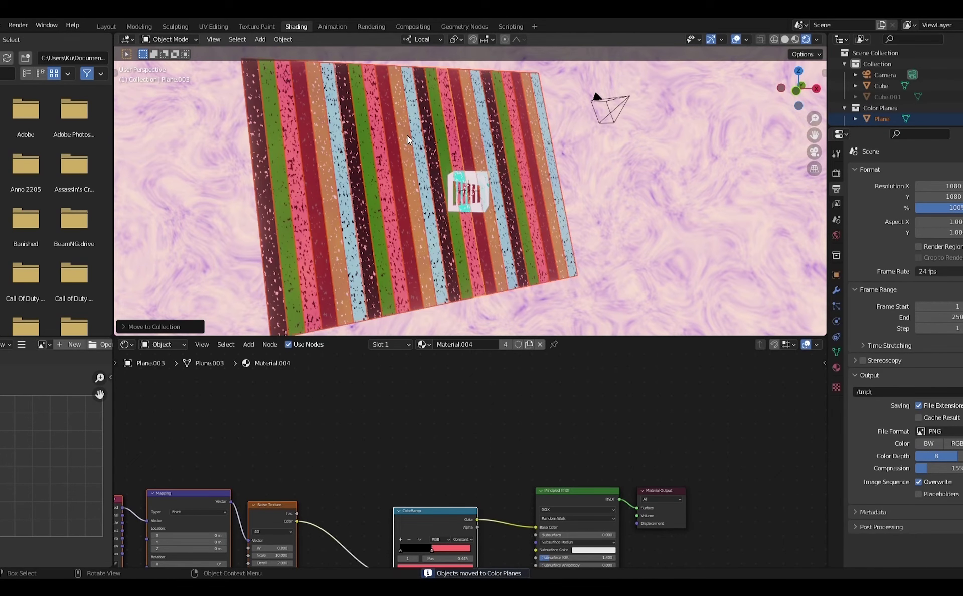
pyautogui.keyDown('shift'); pyautogui.moveTo(407, 137); pyautogui.dragTo(366, 216, button='middle'); pyautogui.keyUp('shift')
pyautogui.moveTo(495, 191); pyautogui.dragTo(460, 175, button='middle')
pyautogui.click(814, 152)
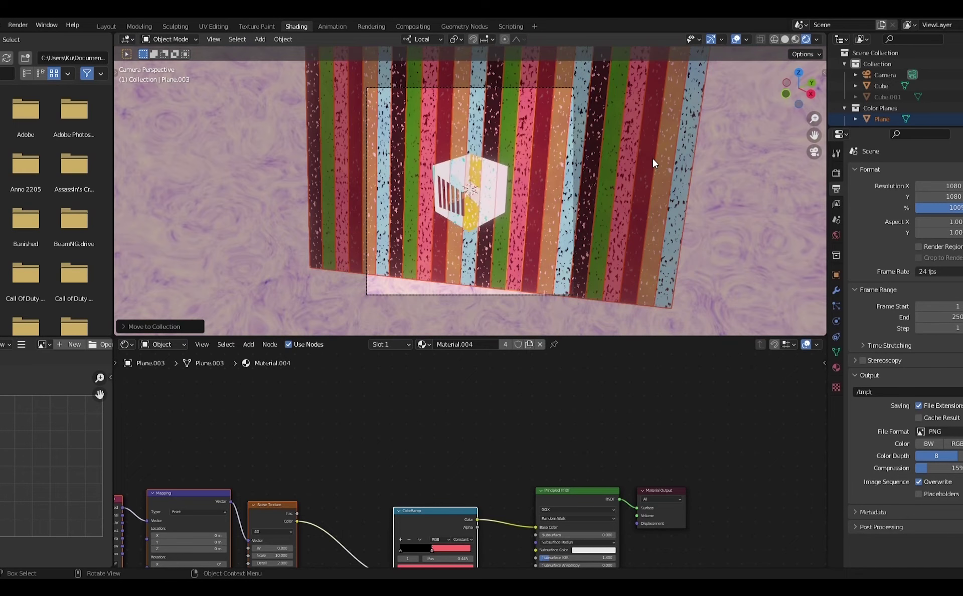
pyautogui.press('s')
pyautogui.press('z')
pyautogui.press('y')
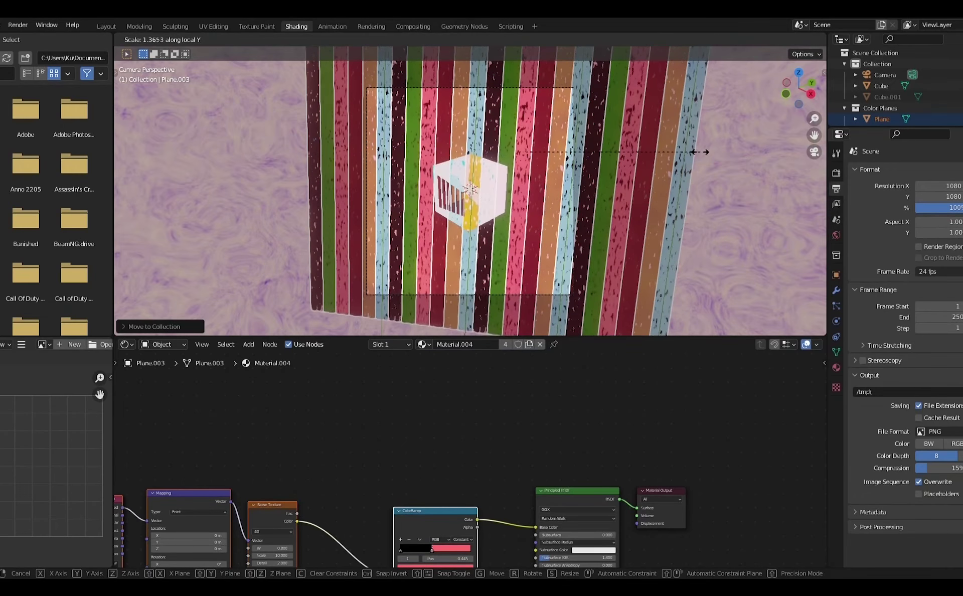
pyautogui.click(739, 150)
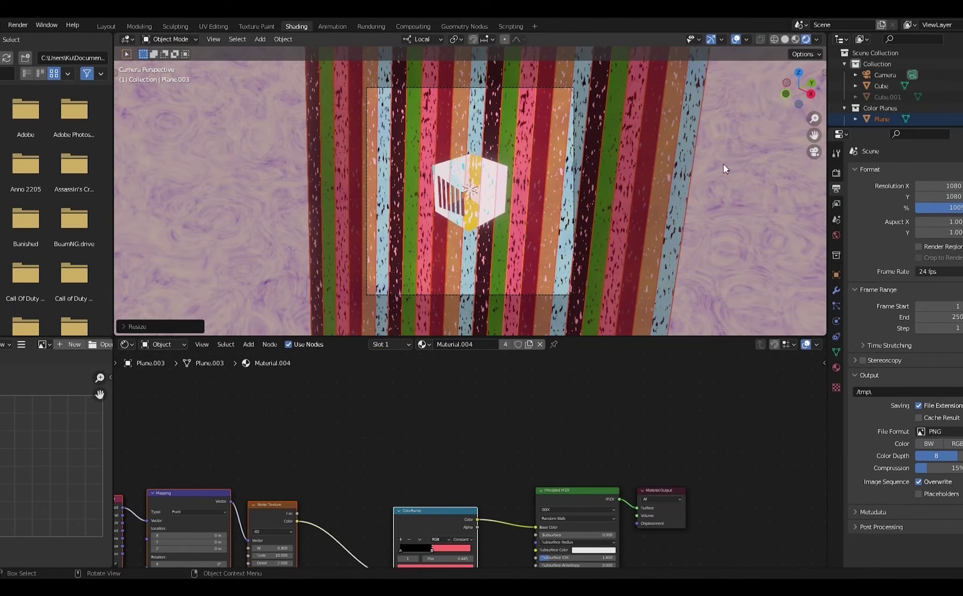
pyautogui.hotkey('ctrl', 'a')
pyautogui.click(694, 170)
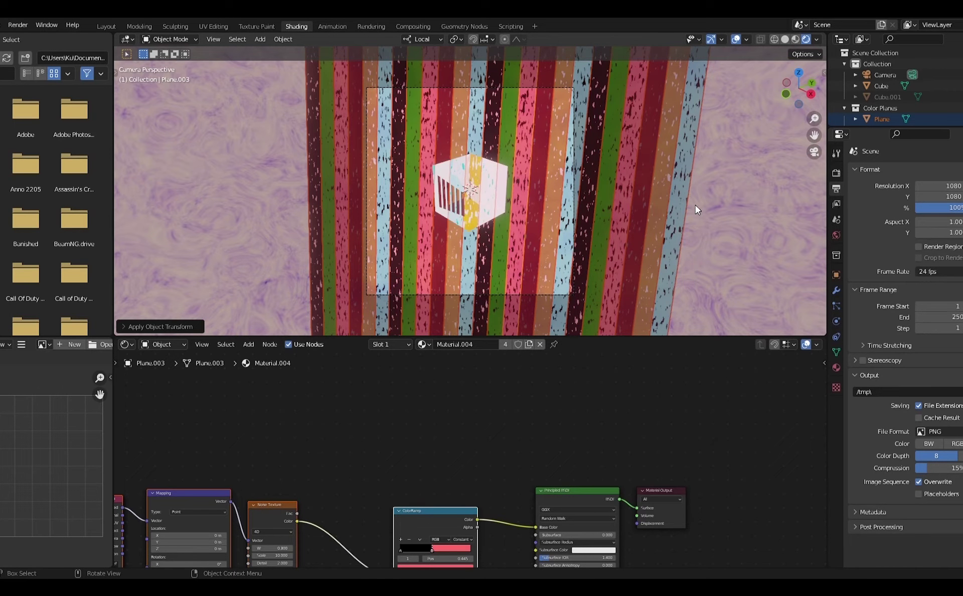
# Shrink the striped planes slightly along their local Y axis while still filling the camera frame, apply the scale, and deselect them.
pyautogui.press('s')
pyautogui.press('y')
pyautogui.press('y')
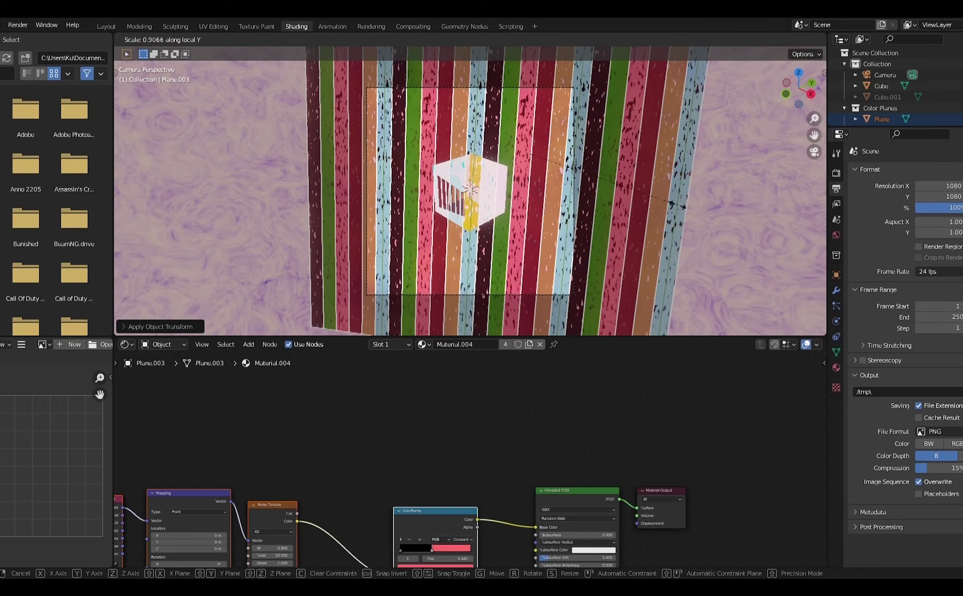
pyautogui.click(651, 205)
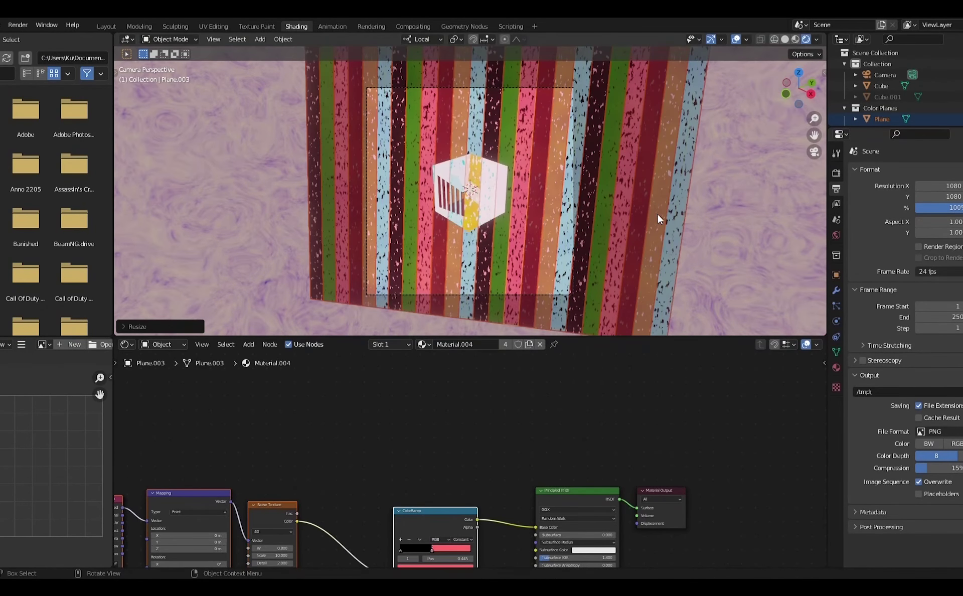
pyautogui.hotkey('ctrl', 'a')
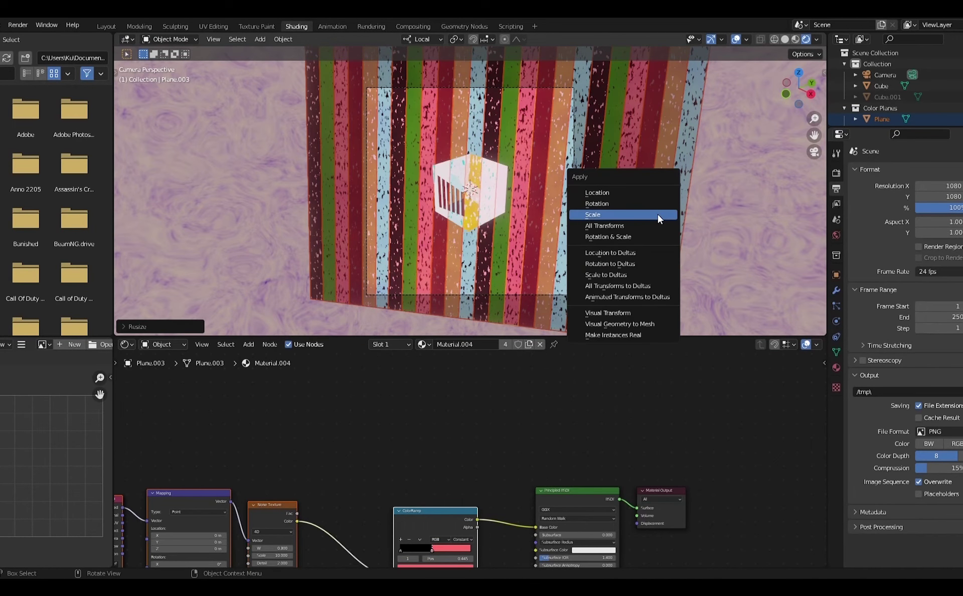
pyautogui.click(657, 215)
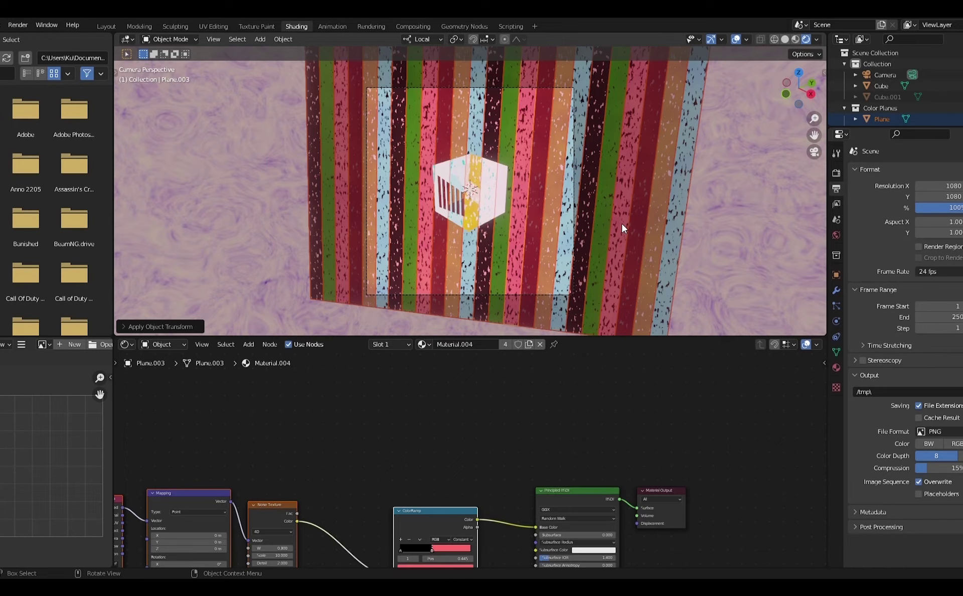
pyautogui.click(721, 191)
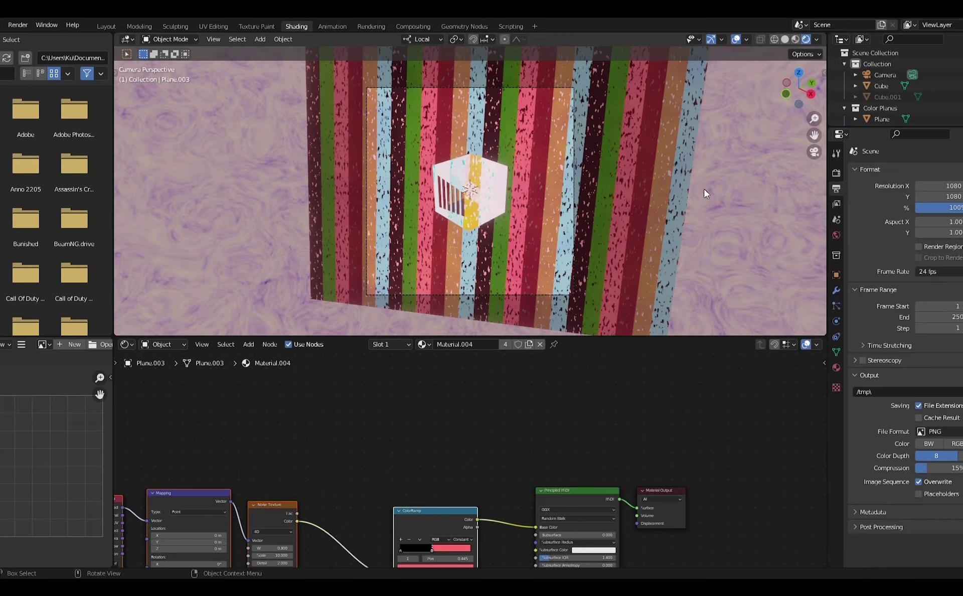
pyautogui.scroll(1, 514, 195)
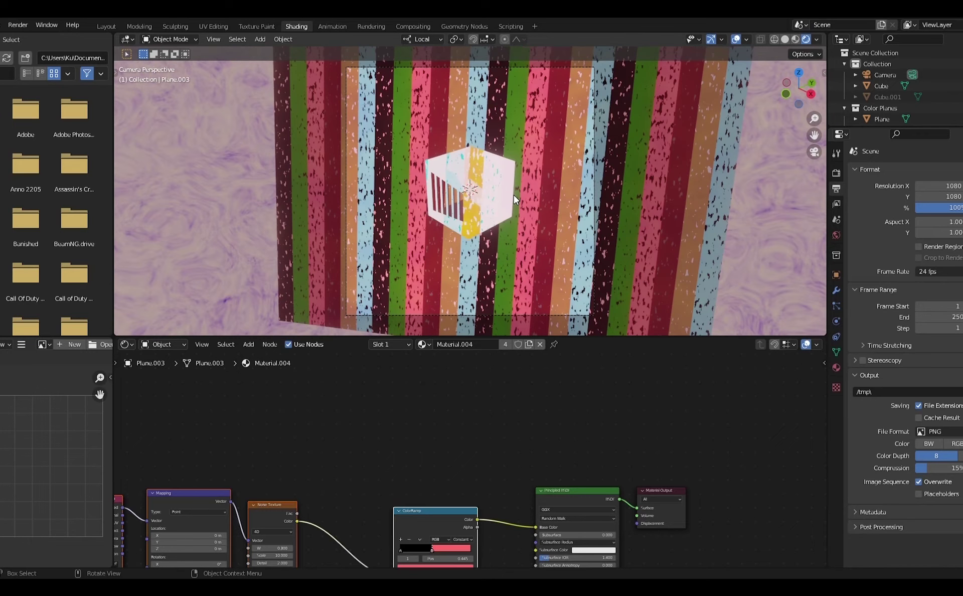
# Set the Emission Strength of the cube's final Principled BSDF to 1.5, then deselect the cube.
pyautogui.moveTo(543, 440); pyautogui.dragTo(553, 300, button='middle')
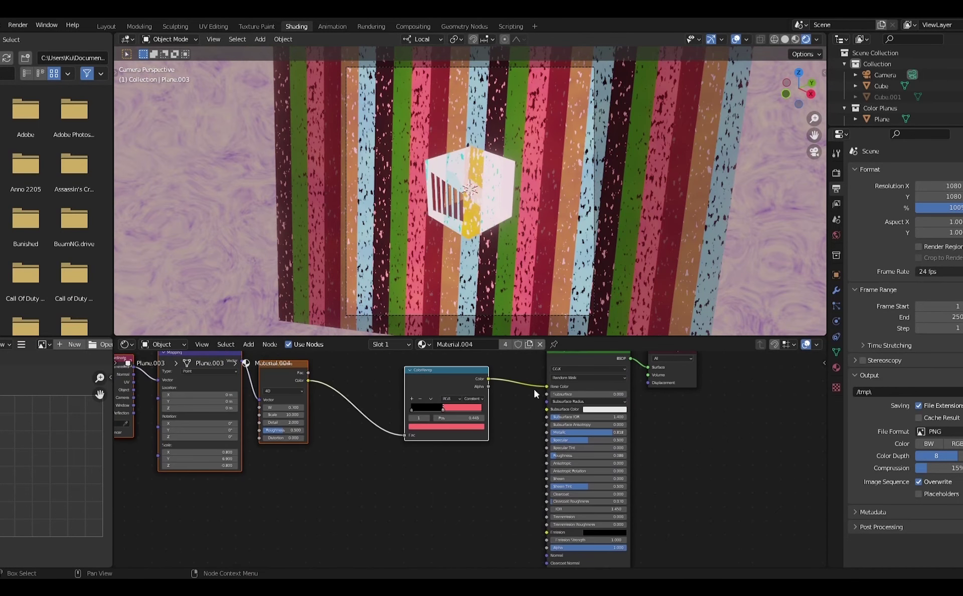
pyautogui.click(479, 198)
pyautogui.moveTo(585, 453); pyautogui.dragTo(432, 442, button='middle')
pyautogui.scroll(3, 520, 474)
pyautogui.click(551, 500)
pyautogui.moveTo(551, 500)
pyautogui.mouseDown()
pyautogui.moveTo(526, 500)
pyautogui.moveTo(555, 500)
pyautogui.mouseUp()
pyautogui.click(745, 268)
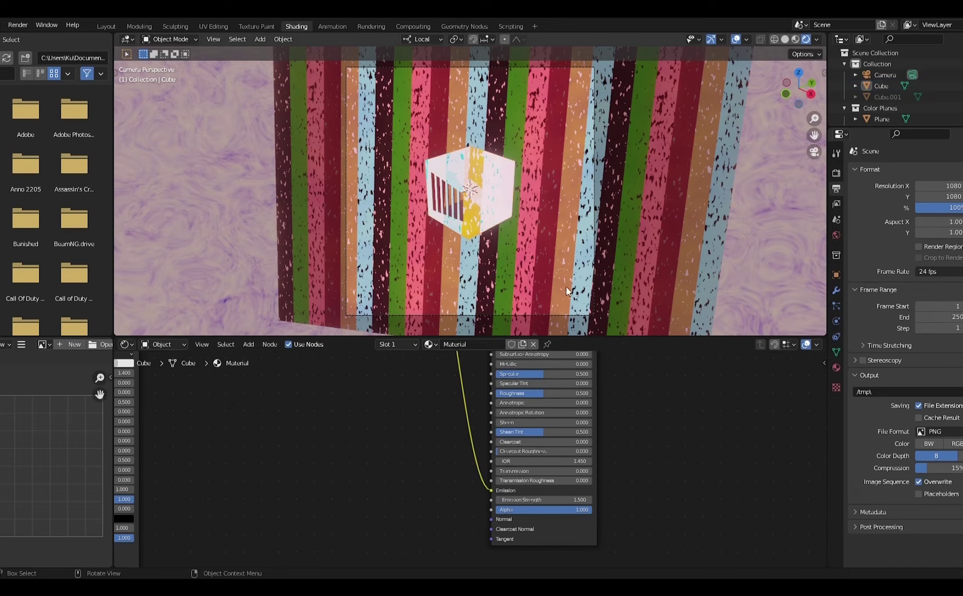
pyautogui.moveTo(402, 424); pyautogui.dragTo(466, 367, button='middle')
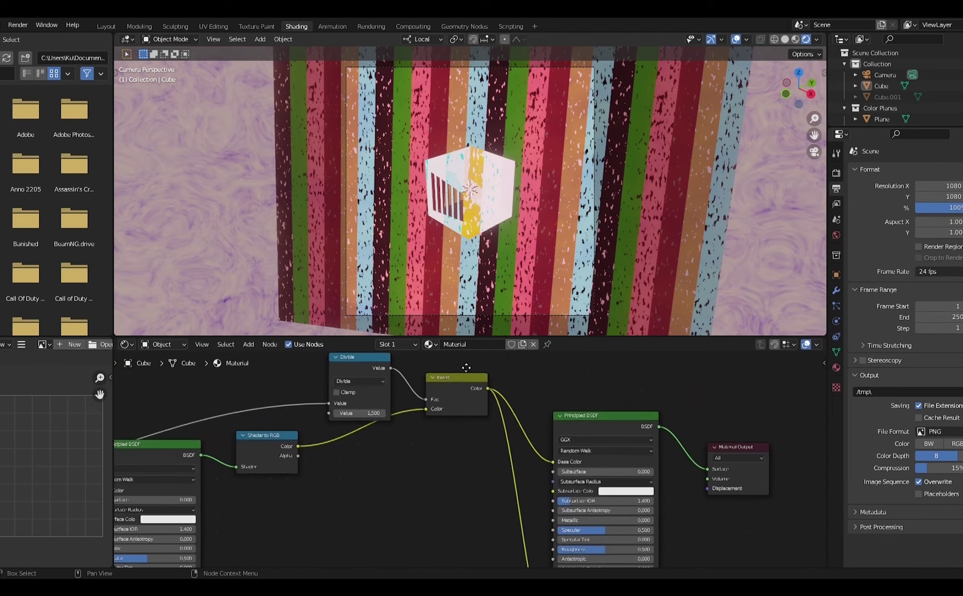
# Change the green ColorRamp stop of the green striped planes' material to a bright purple.
pyautogui.click(508, 248)
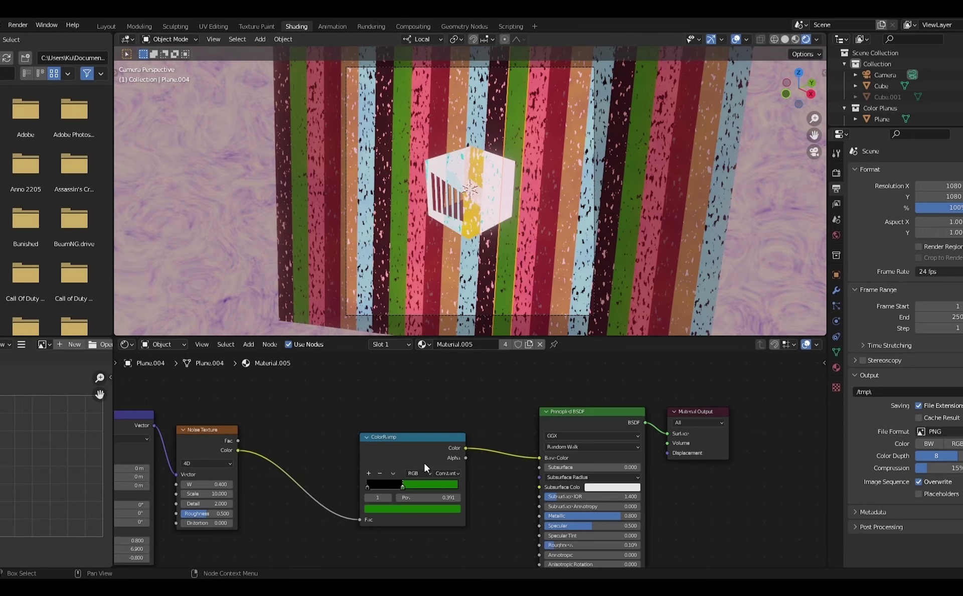
pyautogui.click(426, 508)
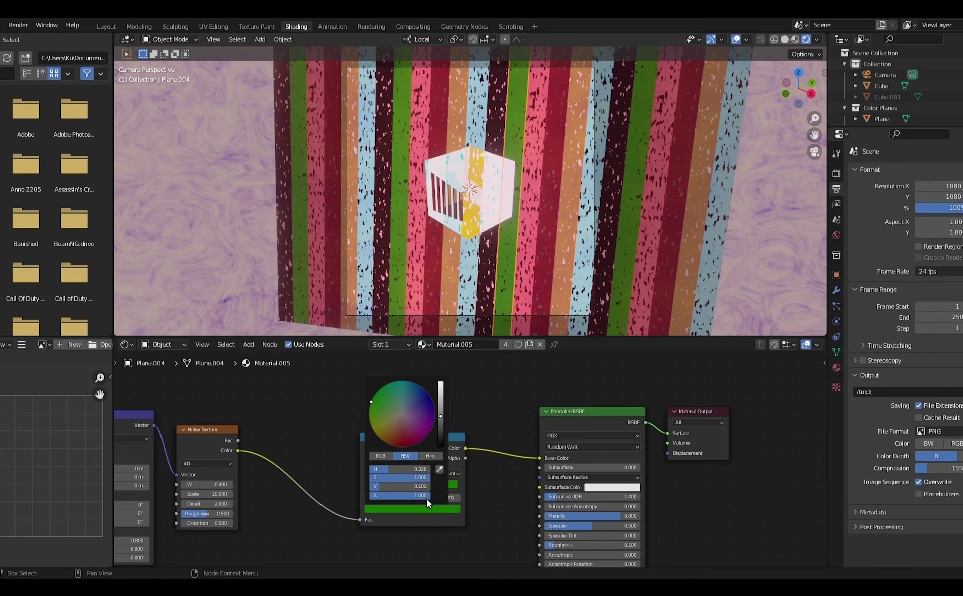
pyautogui.moveTo(440, 409)
pyautogui.mouseDown()
pyautogui.moveTo(441, 395)
pyautogui.moveTo(441, 414)
pyautogui.moveTo(411, 407)
pyautogui.moveTo(441, 382)
pyautogui.moveTo(423, 410)
pyautogui.mouseUp()
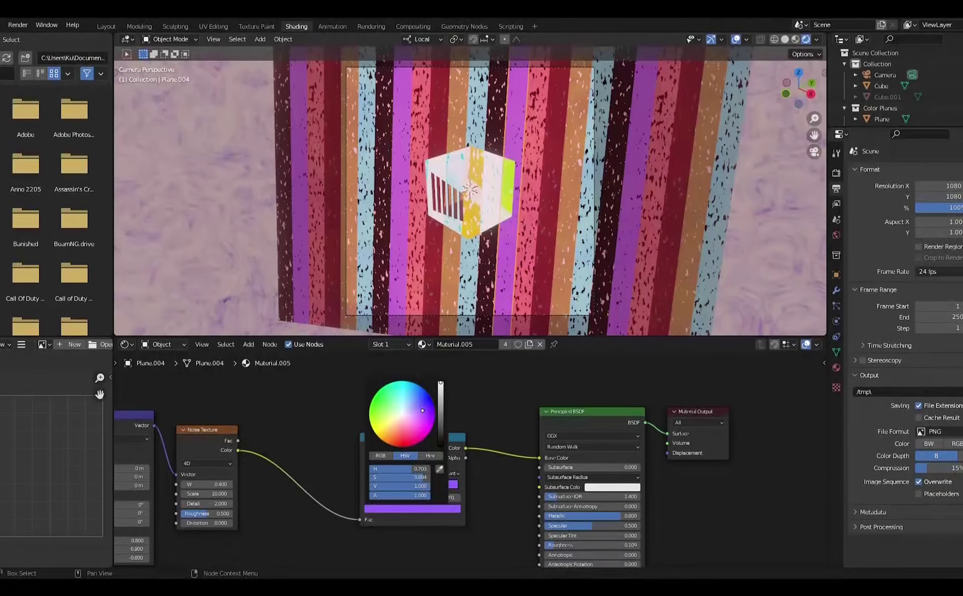
# Change the tan ColorRamp stop of the orange-brown striped planes' material to magenta.
pyautogui.click(454, 125)
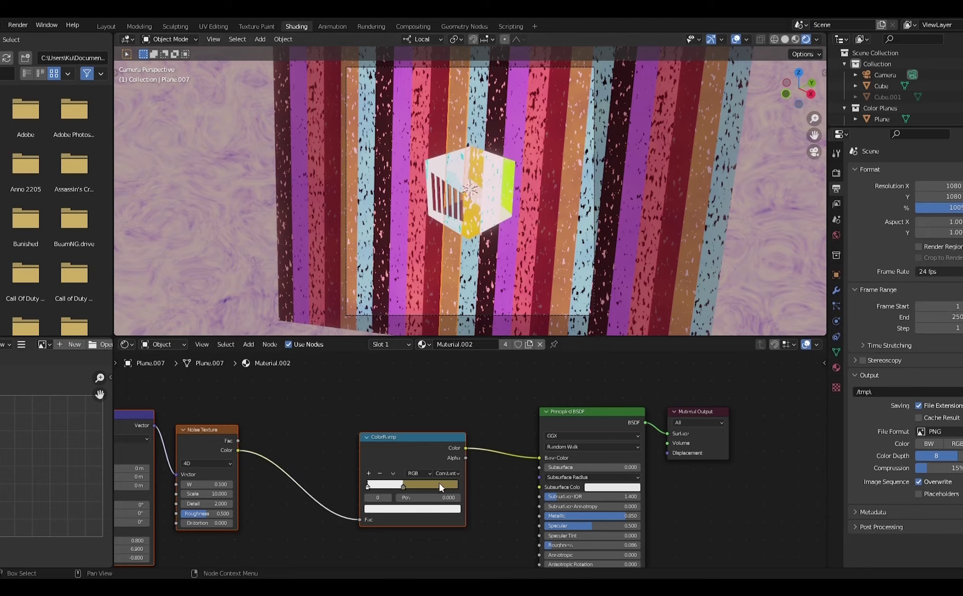
pyautogui.click(425, 509)
pyautogui.click(403, 486)
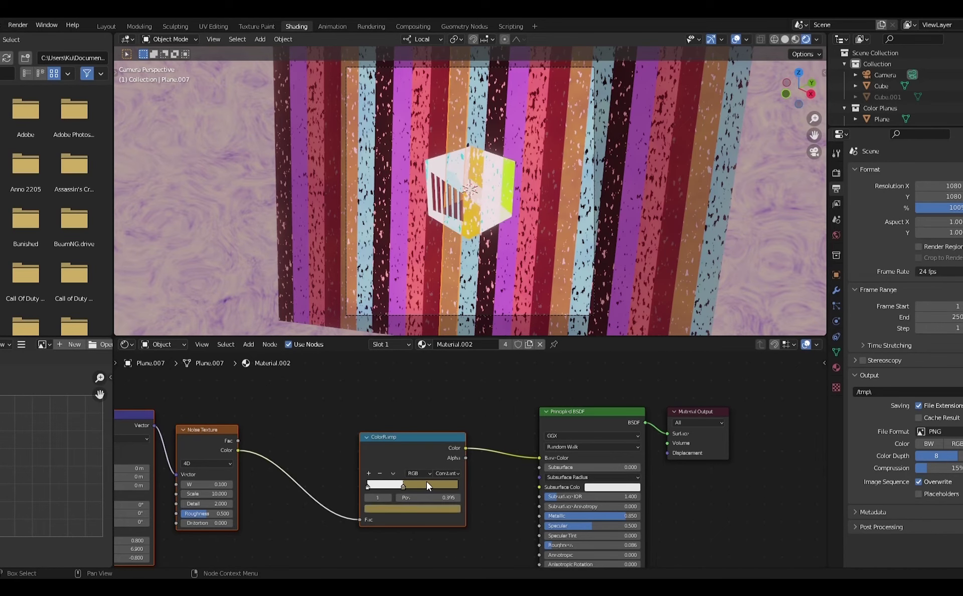
pyautogui.click(429, 508)
pyautogui.moveTo(400, 430); pyautogui.dragTo(441, 394)
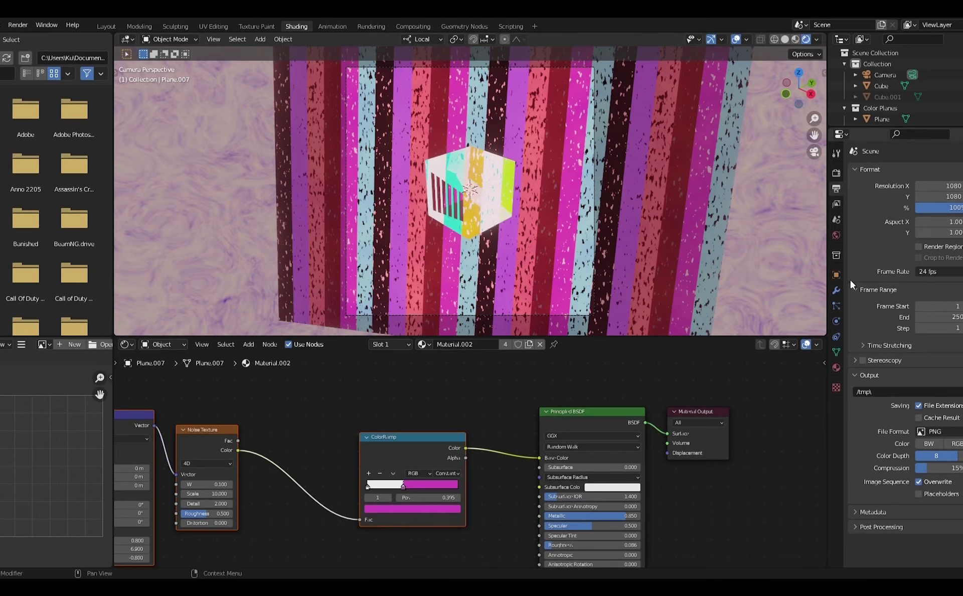
# Try a world background Strength of 2.5, then set it to 4.
pyautogui.click(836, 275)
pyautogui.click(835, 236)
pyautogui.click(954, 259)
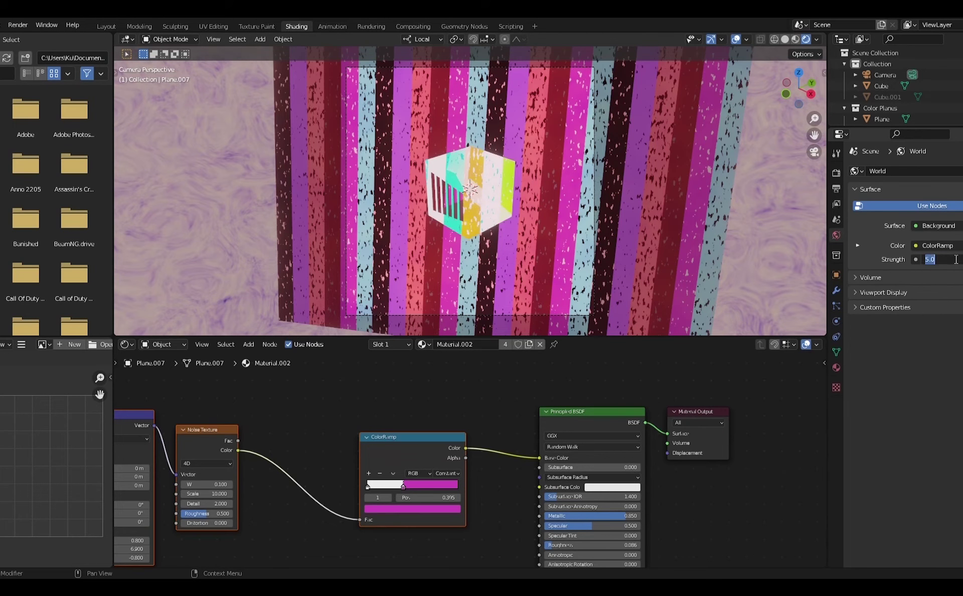
pyautogui.write('2.5')
pyautogui.press('Return')
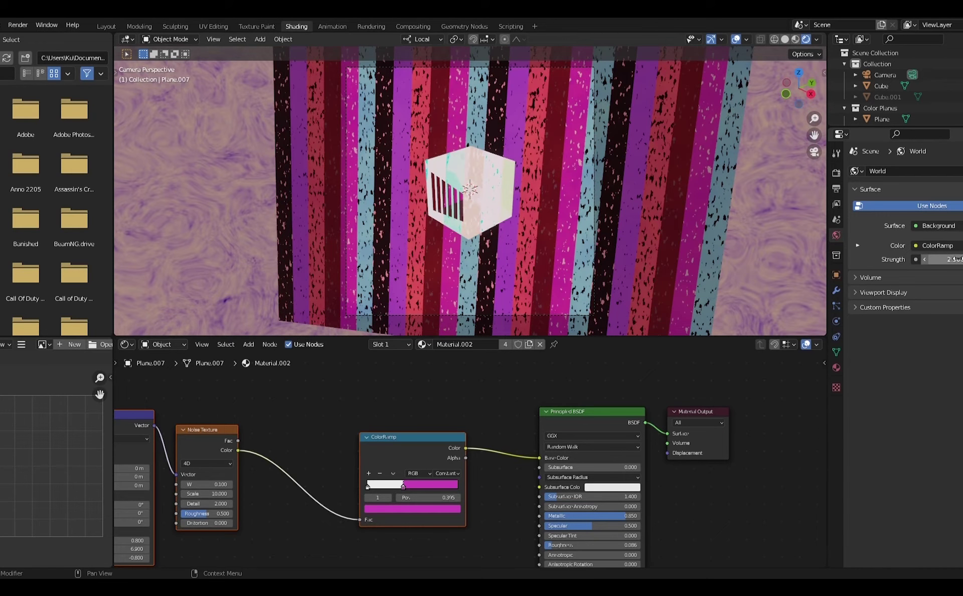
pyautogui.moveTo(954, 259); pyautogui.dragTo(962, 259)
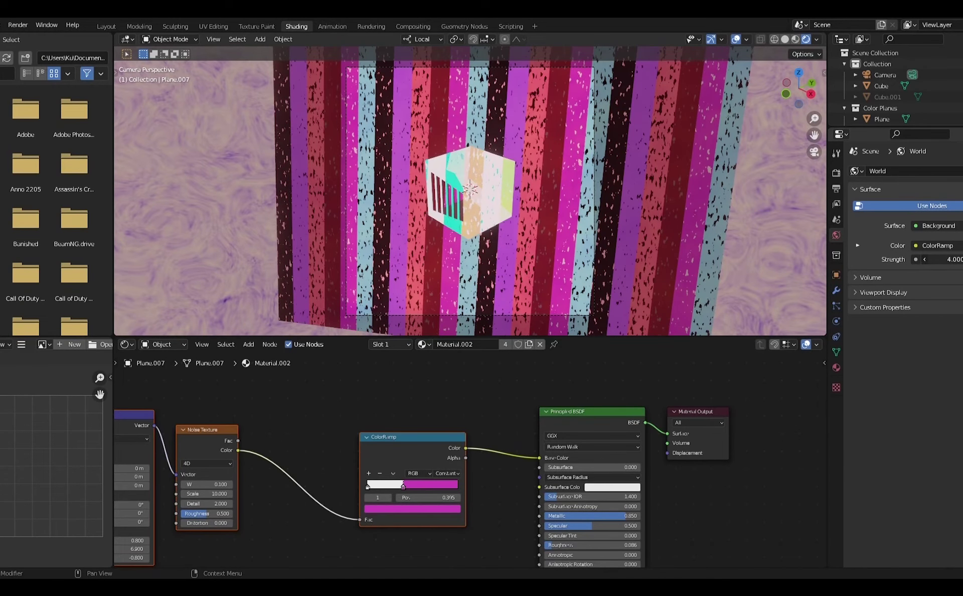
# Set the Emission Strength of the cube's final Principled BSDF to 2.5 and deselect the cube.
pyautogui.moveTo(438, 478); pyautogui.dragTo(375, 397, button='middle')
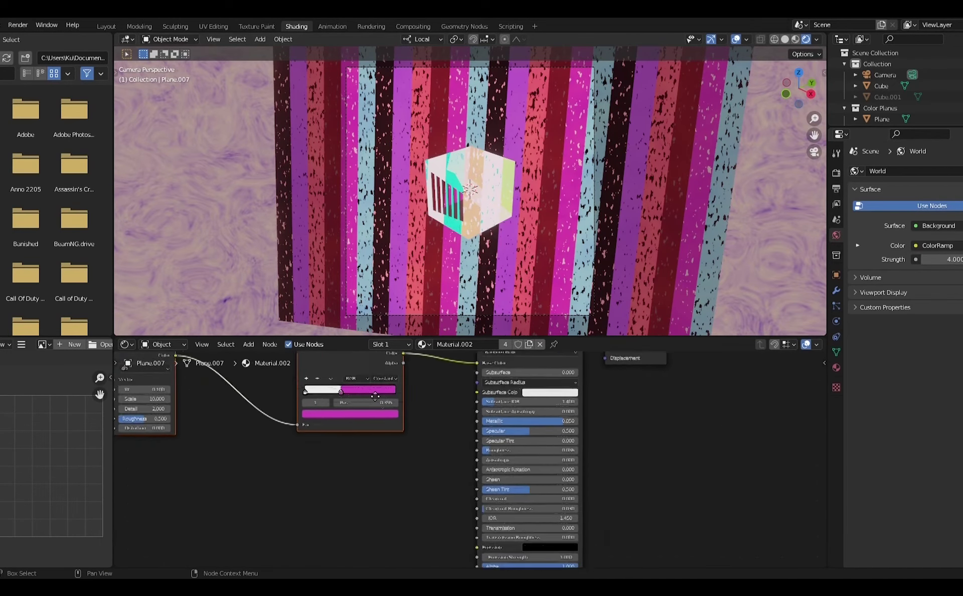
pyautogui.click(505, 211)
pyautogui.doubleClick(586, 489)
pyautogui.write('2.5')
pyautogui.press('Return')
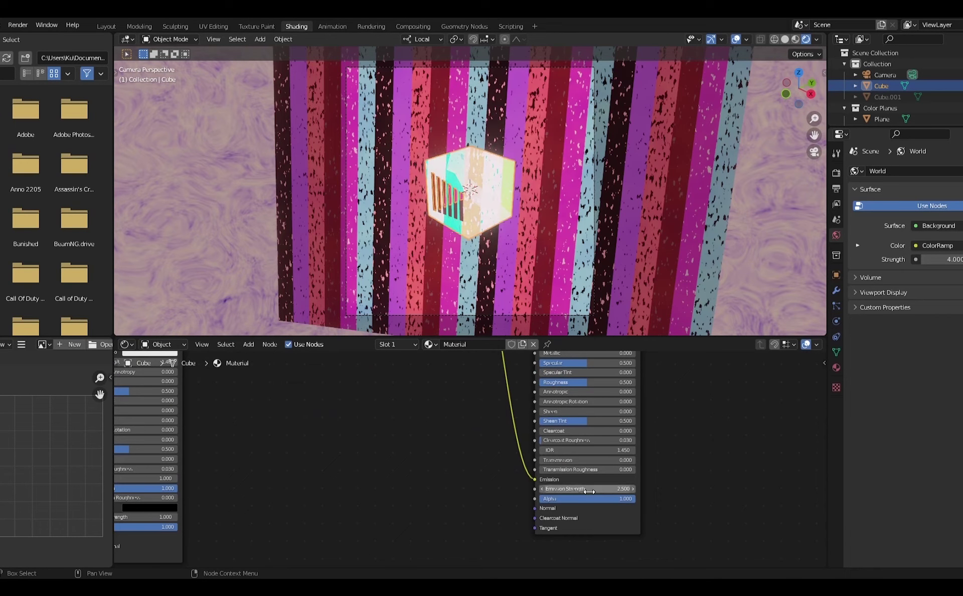
pyautogui.click(806, 187)
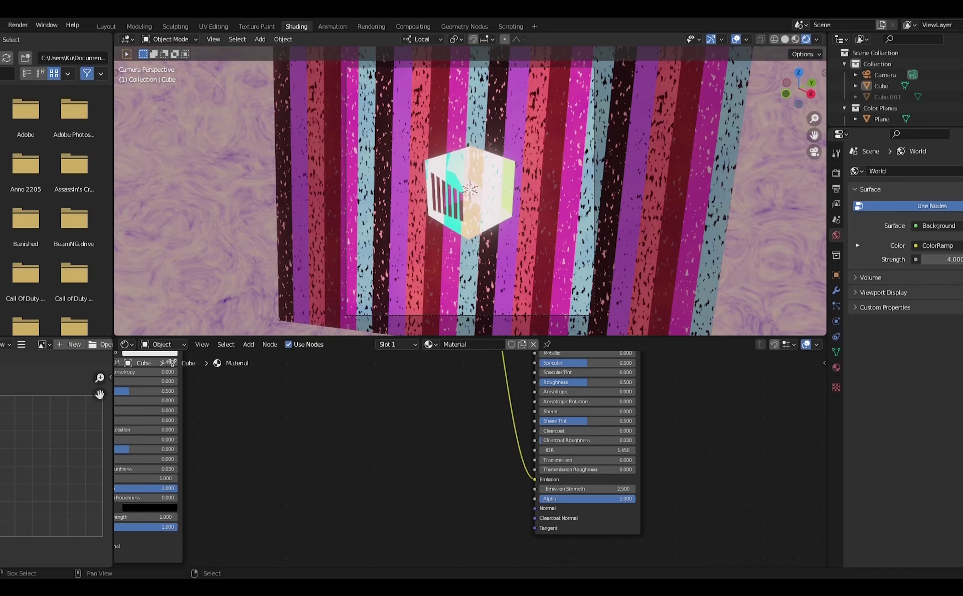
pyautogui.scroll(-4, 211, 440)
pyautogui.moveTo(212, 440); pyautogui.dragTo(387, 478, button='middle')
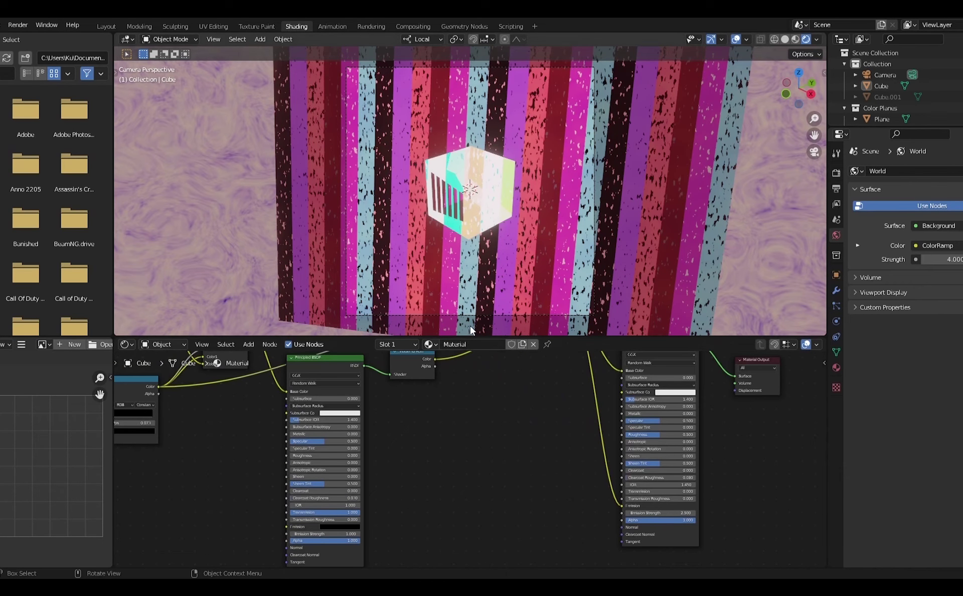
pyautogui.scroll(-2, 457, 397)
pyautogui.moveTo(432, 388); pyautogui.dragTo(471, 404, button='middle')
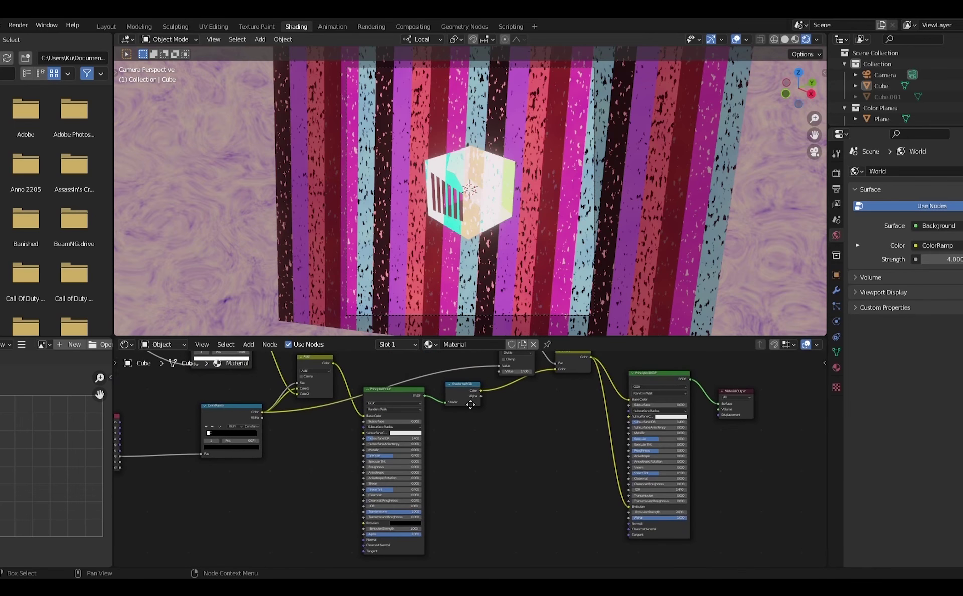
pyautogui.scroll(1, 471, 405)
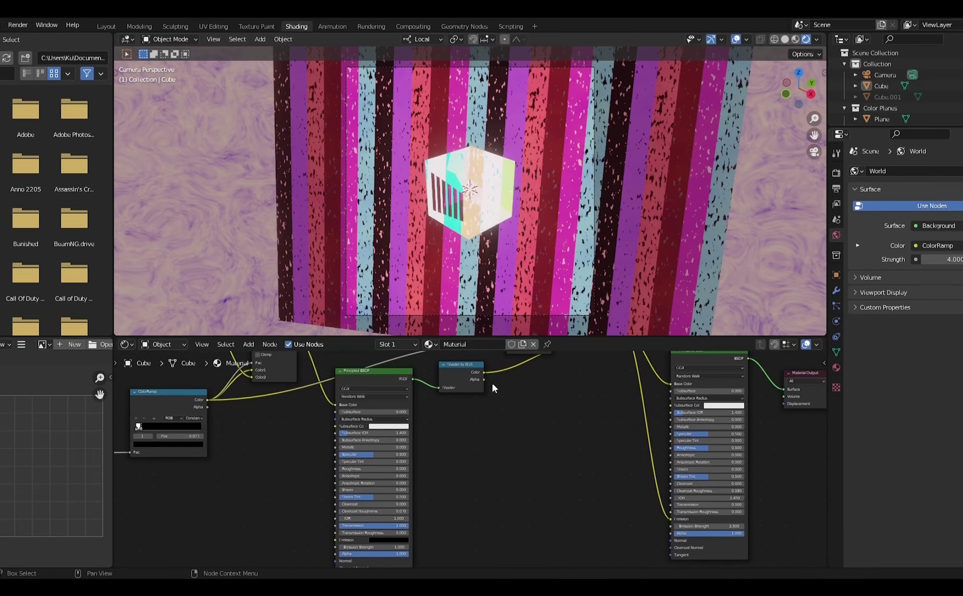
# Leave the camera view, switch to the Layout workspace and add a Plain Axes empty at the world origin.
pyautogui.click(815, 152)
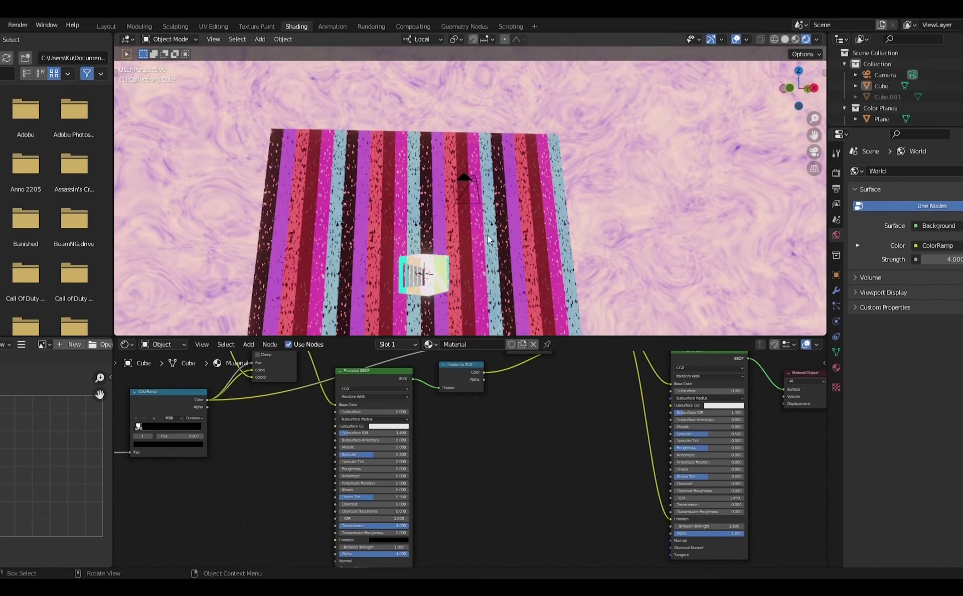
pyautogui.click(106, 26)
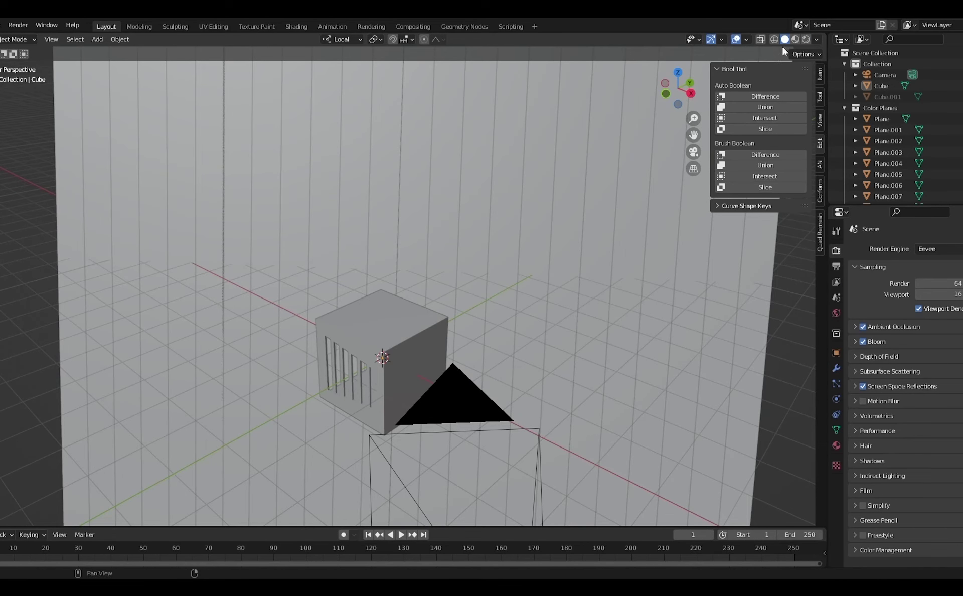
pyautogui.scroll(-3, 541, 203)
pyautogui.moveTo(541, 203); pyautogui.dragTo(453, 239, button='middle')
pyautogui.hotkey('shift', 'a')
pyautogui.moveTo(424, 288)
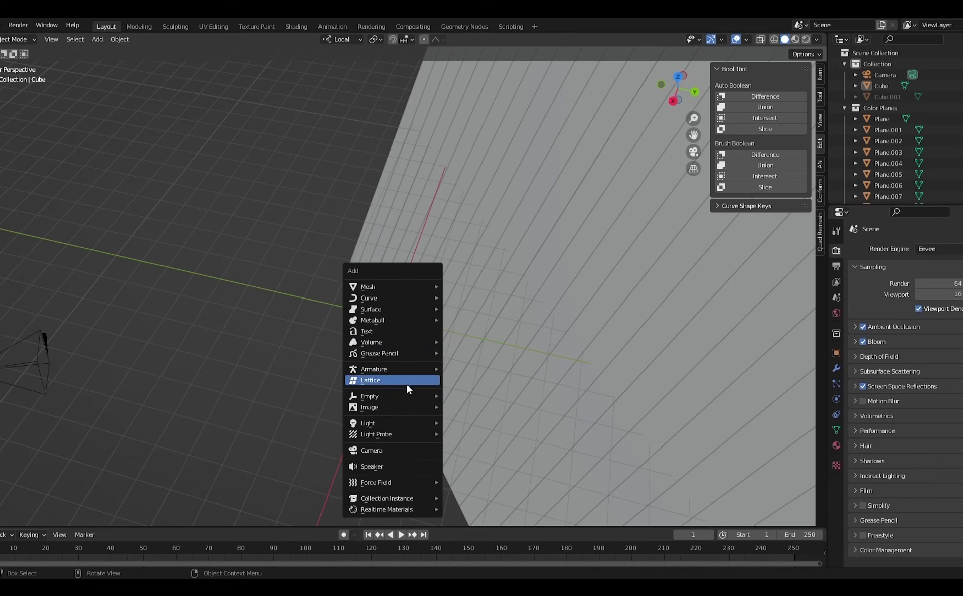
pyautogui.moveTo(405, 395)
pyautogui.click(461, 398)
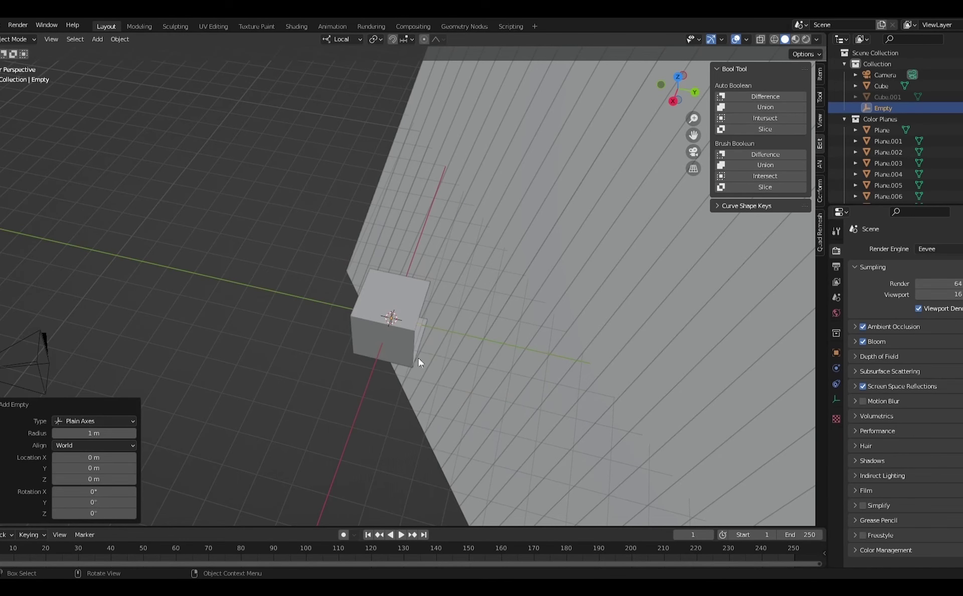
# Parent the camera to the empty at the origin with the Object option.
pyautogui.click(19, 366)
pyautogui.moveTo(19, 366); pyautogui.dragTo(408, 348, button='middle')
pyautogui.click(410, 348)
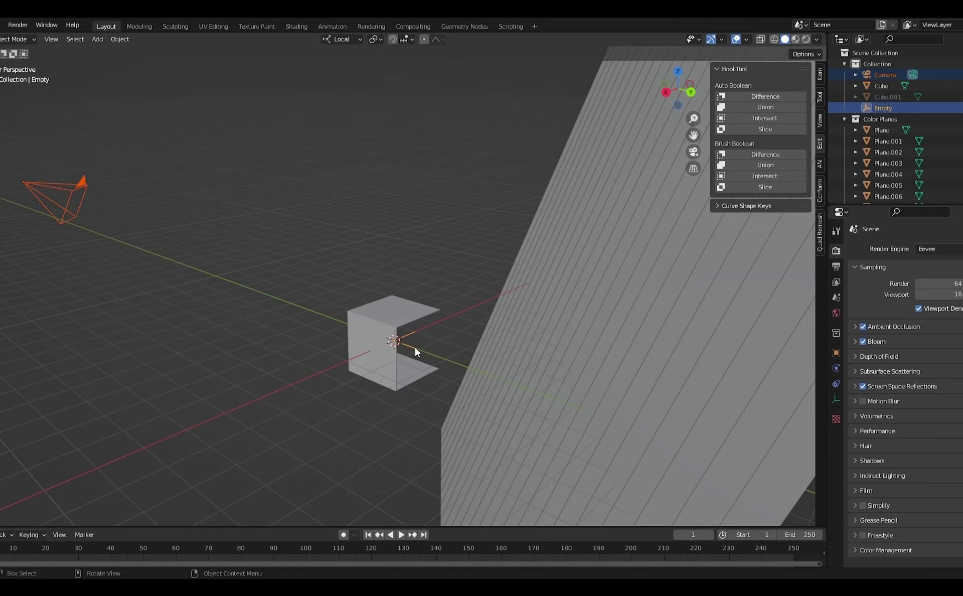
pyautogui.hotkey('ctrl', 'p')
pyautogui.click(416, 350)
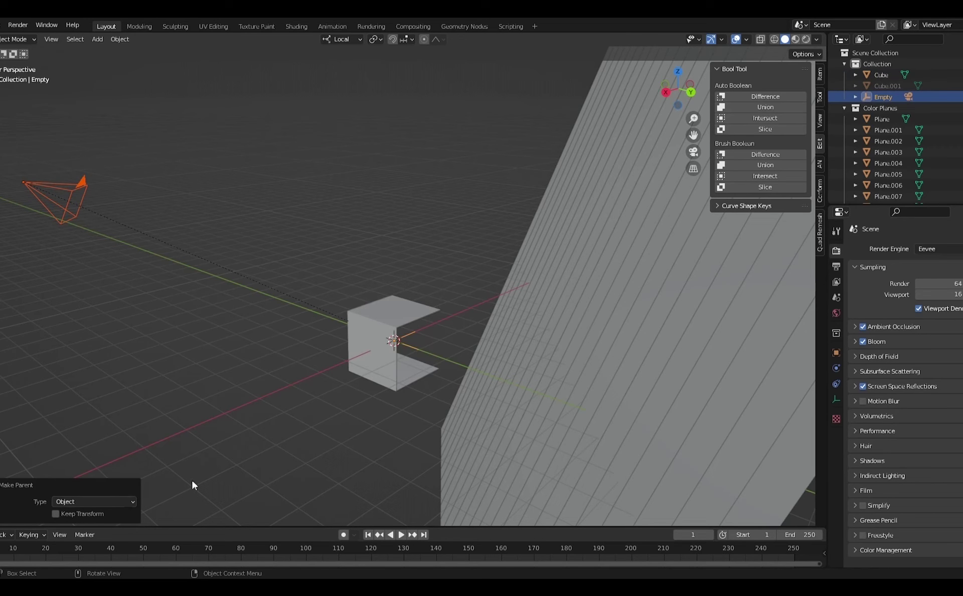
# Return to the camera view and set the transform orientation to Global.
pyautogui.click(692, 152)
pyautogui.press('r')
pyautogui.rightClick(583, 240)
pyautogui.click(344, 33)
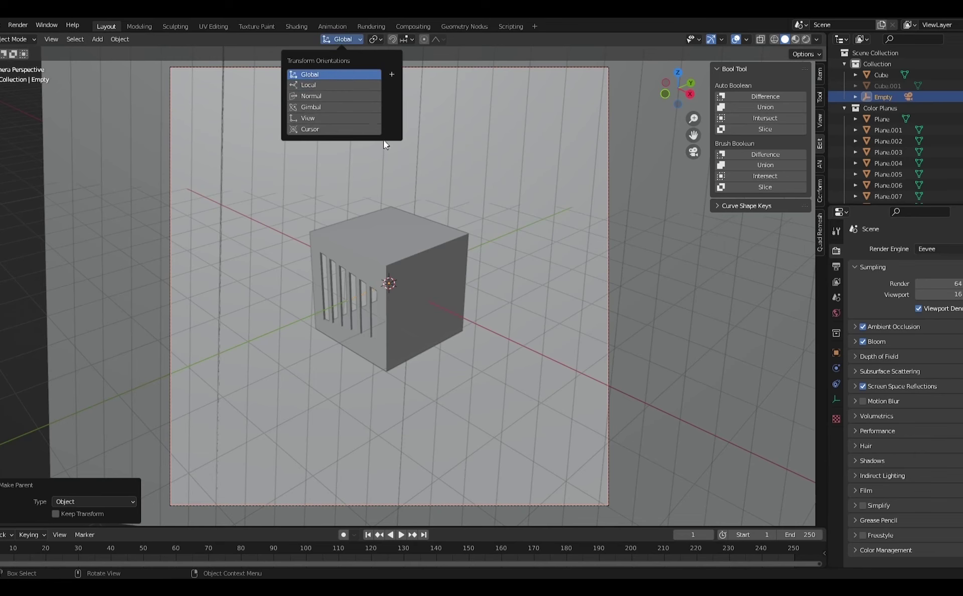
pyautogui.click(344, 74)
# Rotate the empty about -33° around the global Z axis and insert a Rotation keyframe for it.
pyautogui.press('r')
pyautogui.press('z')
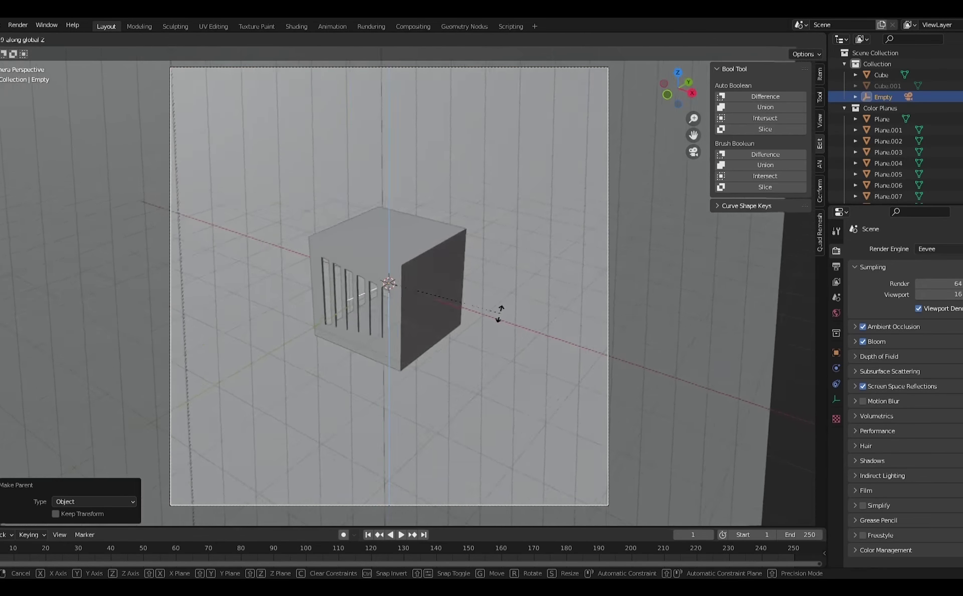
pyautogui.click(459, 338)
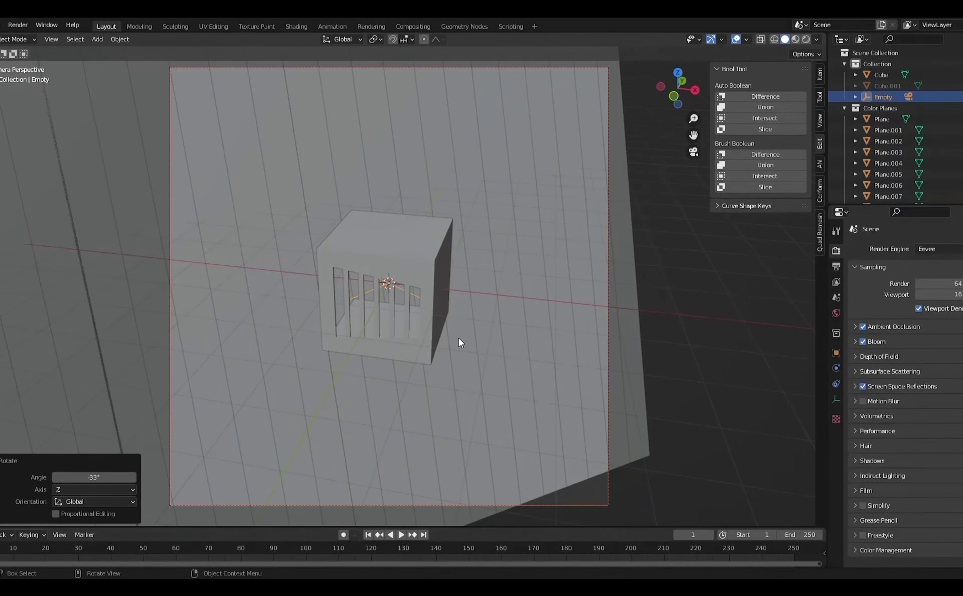
pyautogui.press('i')
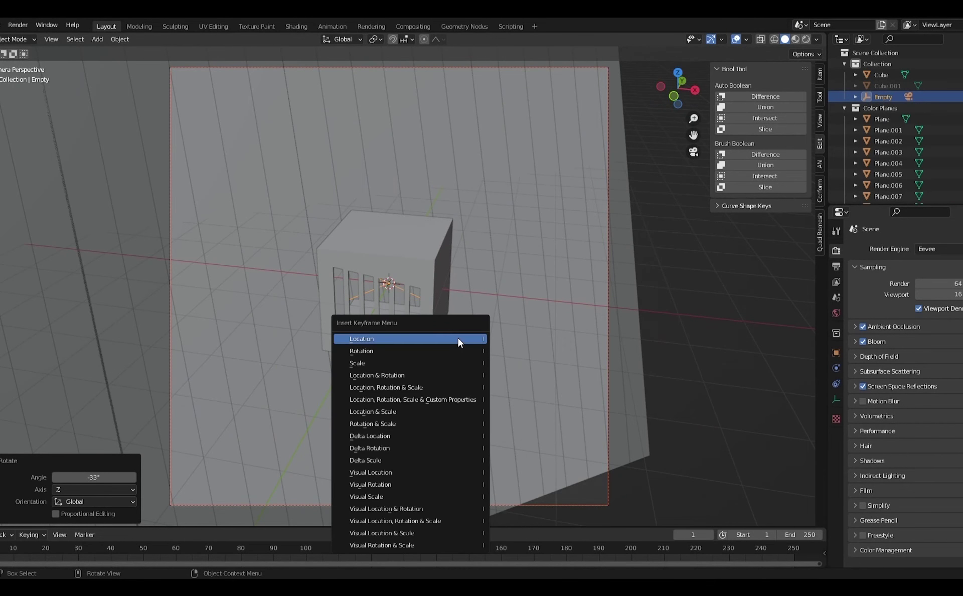
pyautogui.click(450, 350)
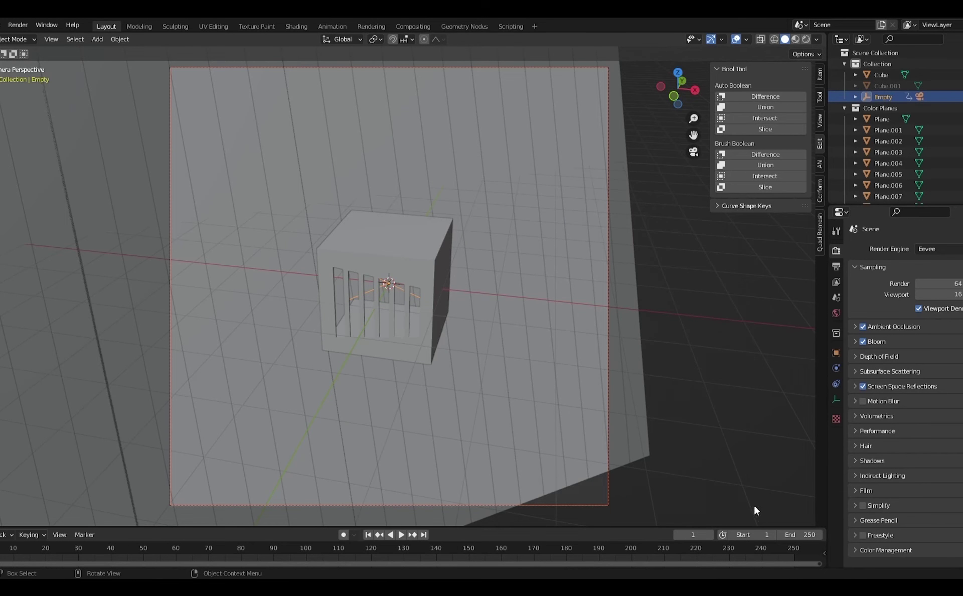
# Set the animation's end frame to 72 and go to frame 72.
pyautogui.click(802, 533)
pyautogui.write('72')
pyautogui.press('Return')
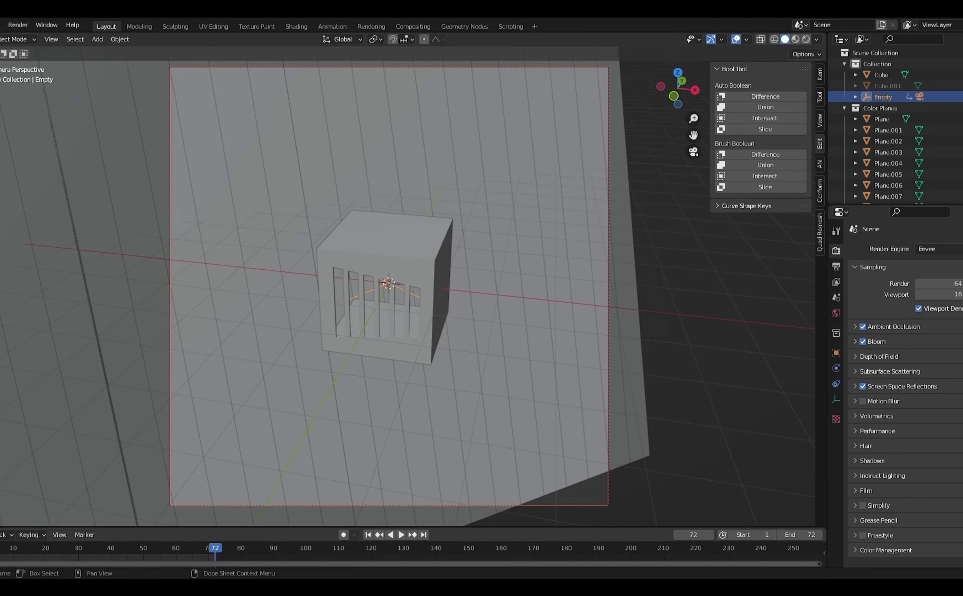
# Delete the empty's rotation keyframe from the timeline.
pyautogui.click(1, 535)
pyautogui.press('x')
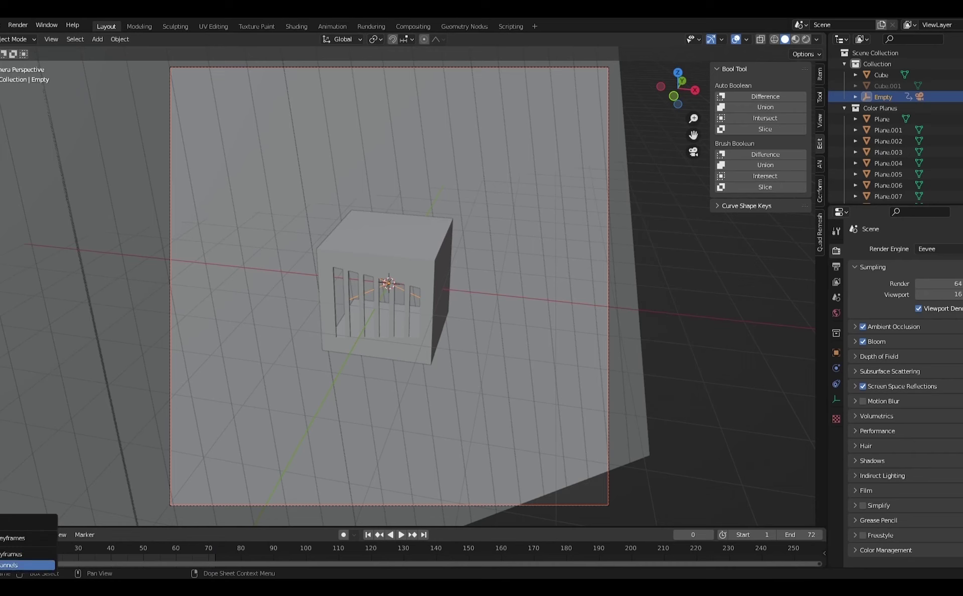
pyautogui.click(2, 538)
pyautogui.press('space')
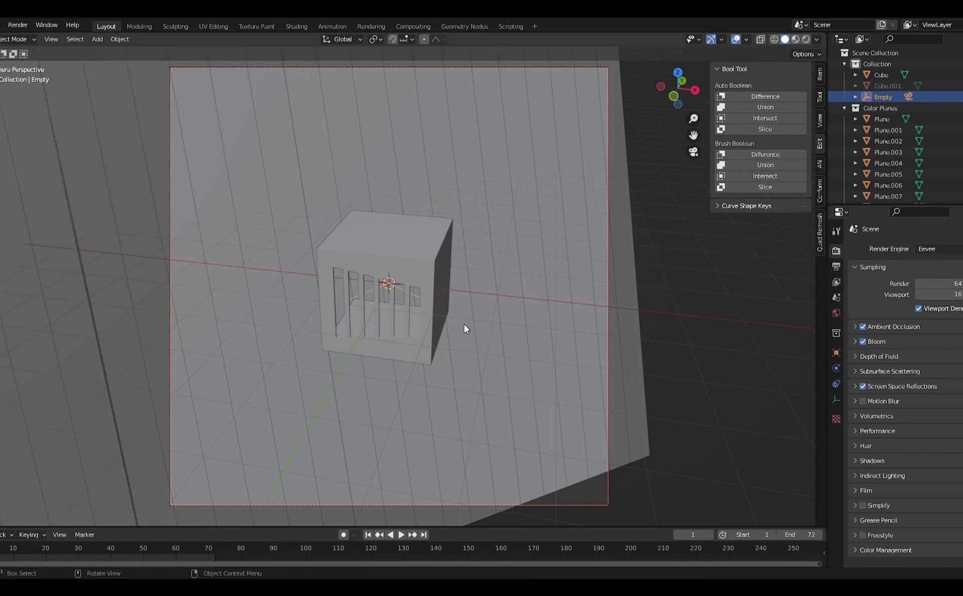
# Undo the empty's keyframe edits, the end frame change and the empty's rotation.
pyautogui.rightClick(415, 294)
pyautogui.hotkey('ctrl', 'z')
pyautogui.hotkey('ctrl', 'z')
pyautogui.hotkey('ctrl', 'z')
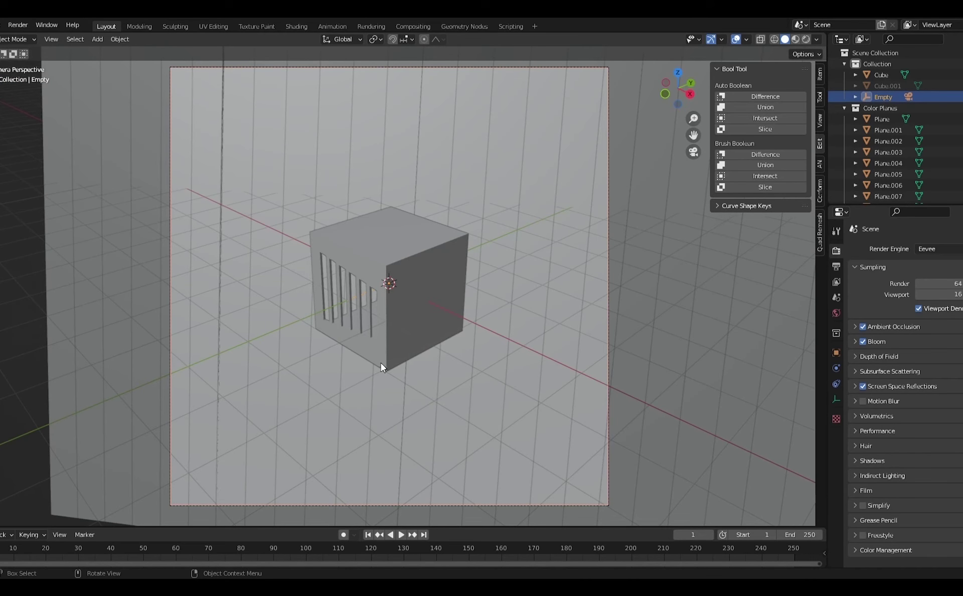
# Rotate the empty by -30° around the global Z axis to orbit the camera.
pyautogui.press('g')
pyautogui.press('z')
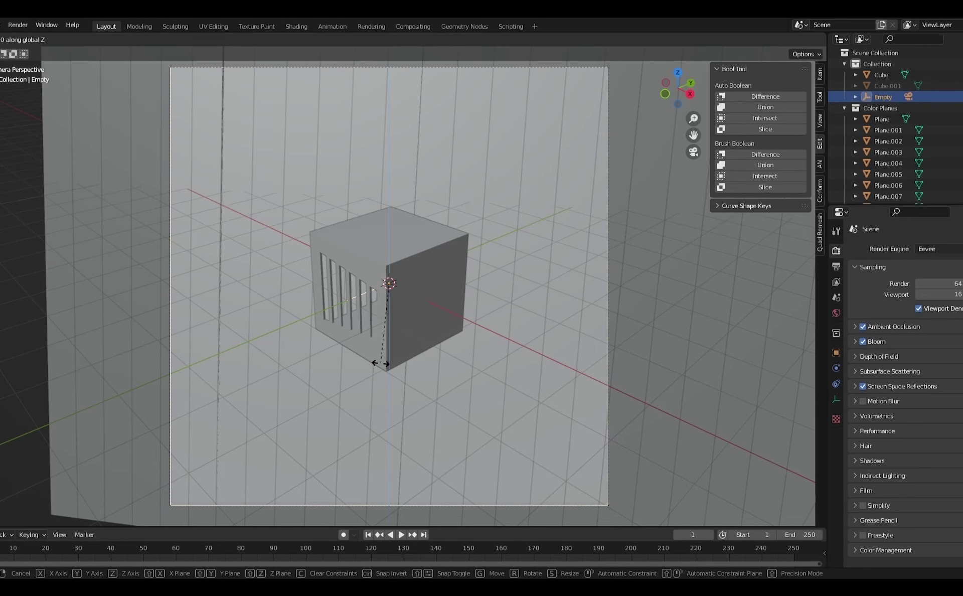
pyautogui.press('r')
pyautogui.press('z')
pyautogui.press('-')
pyautogui.press('3')
pyautogui.press('0')
pyautogui.press('Return')
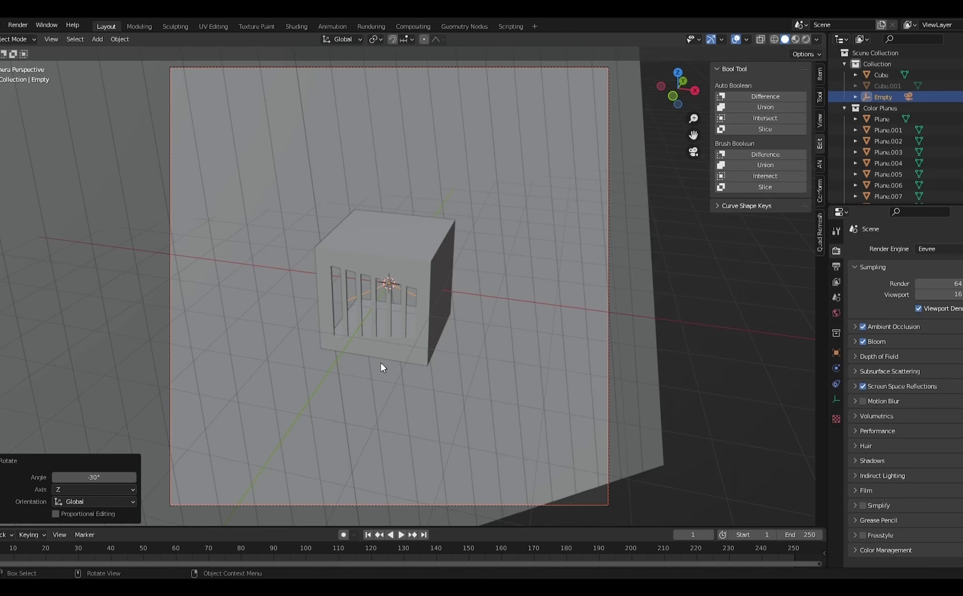
# Insert a rotation keyframe for the empty at frame 1, set the end frame to 72 and go to frame 72.
pyautogui.press('i')
pyautogui.click(354, 364)
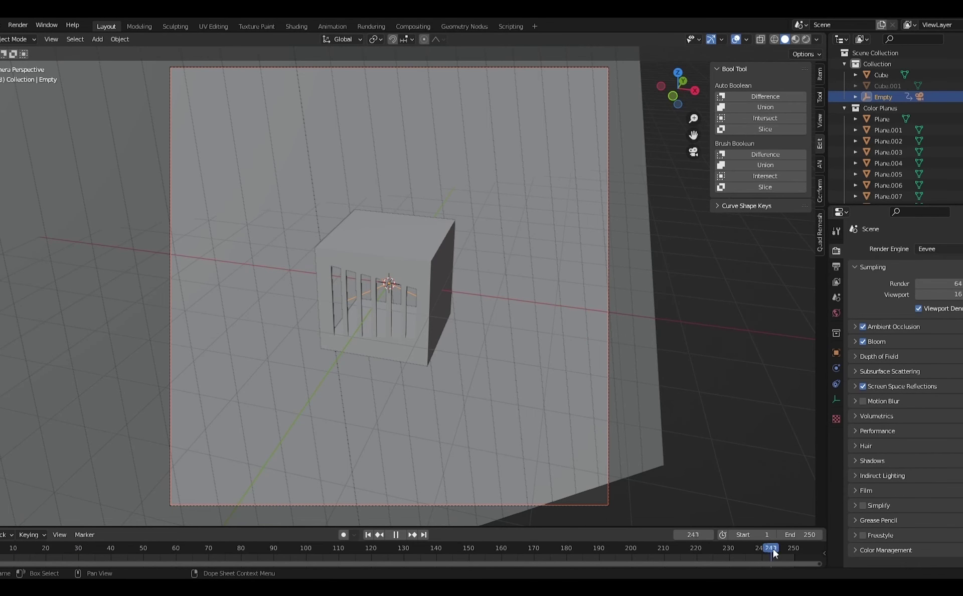
pyautogui.press('Return')
pyautogui.press('space')
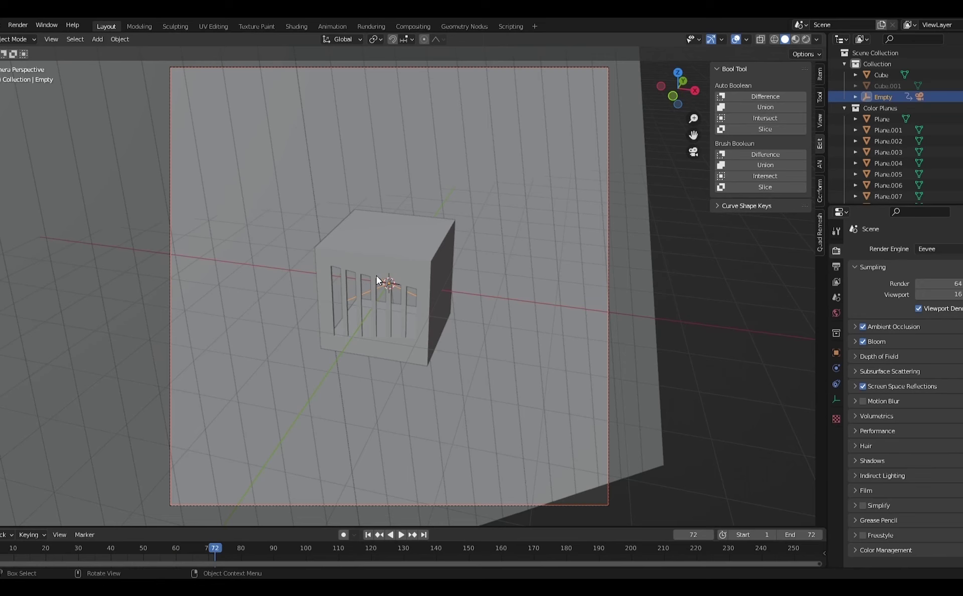
# Rotate the empty by 60° around the global Z axis and insert a rotation keyframe at frame 72.
pyautogui.press('r')
pyautogui.press('z')
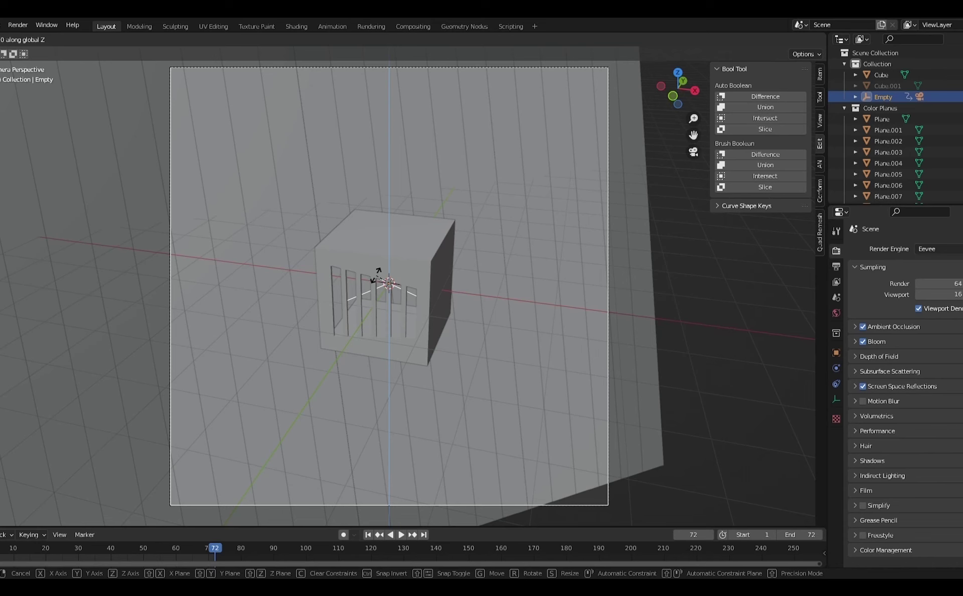
pyautogui.write('60')
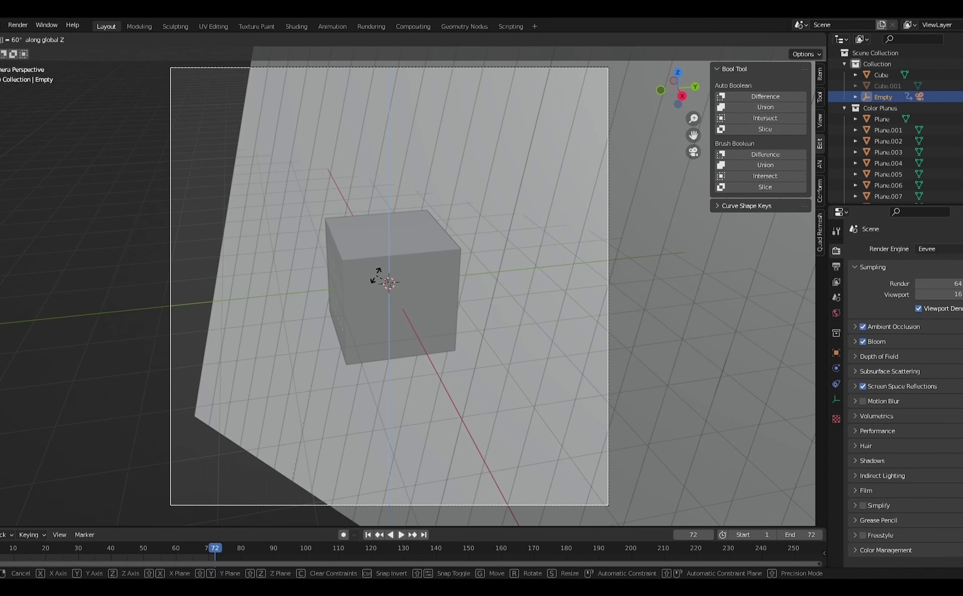
pyautogui.press('Return')
pyautogui.press('i')
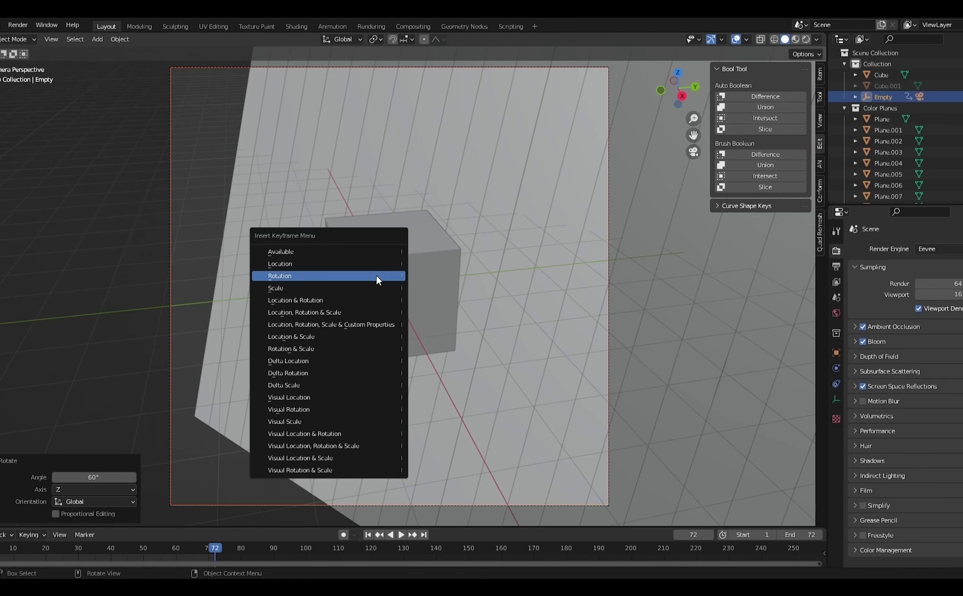
pyautogui.click(376, 275)
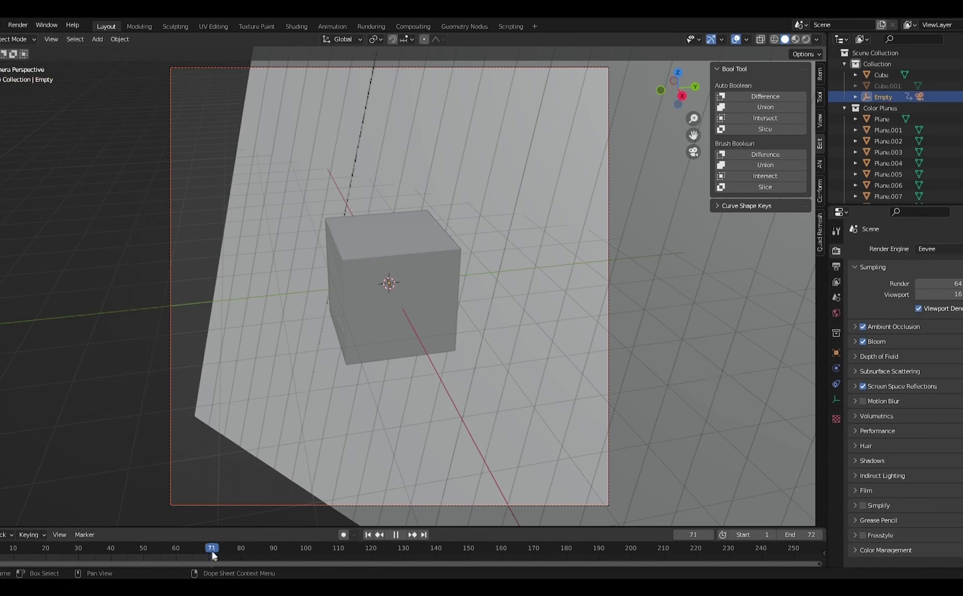
pyautogui.press('Escape')
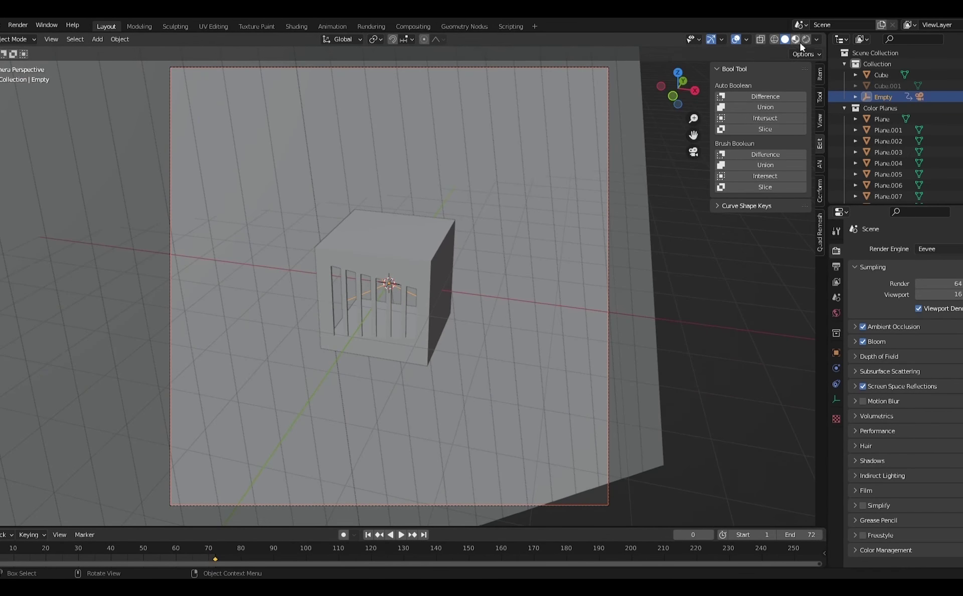
# Show the camera view in rendered shading, deselect the empty and play back the orbit animation.
pyautogui.click(806, 39)
pyautogui.click(672, 261)
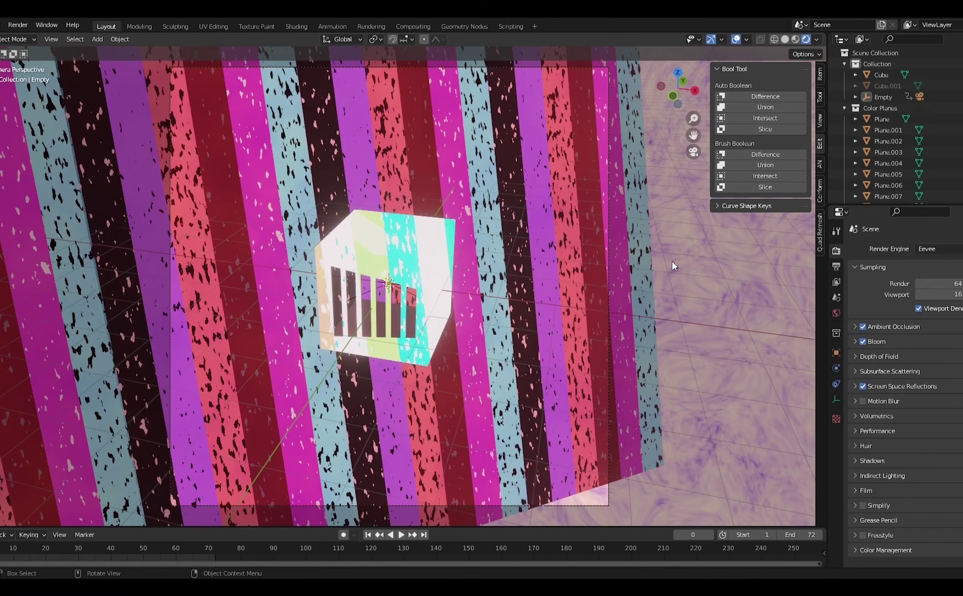
pyautogui.press('space')
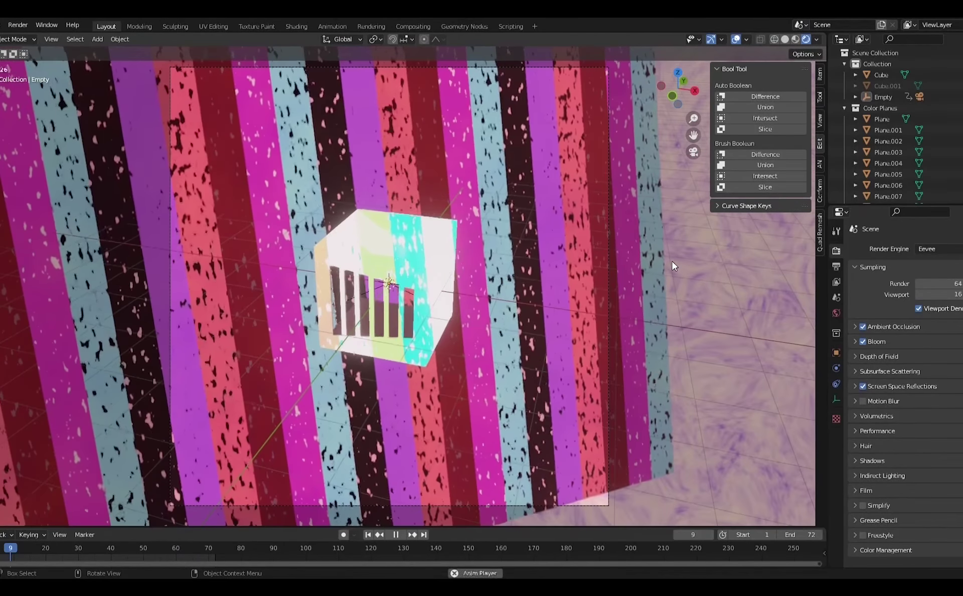
pyautogui.press('space')
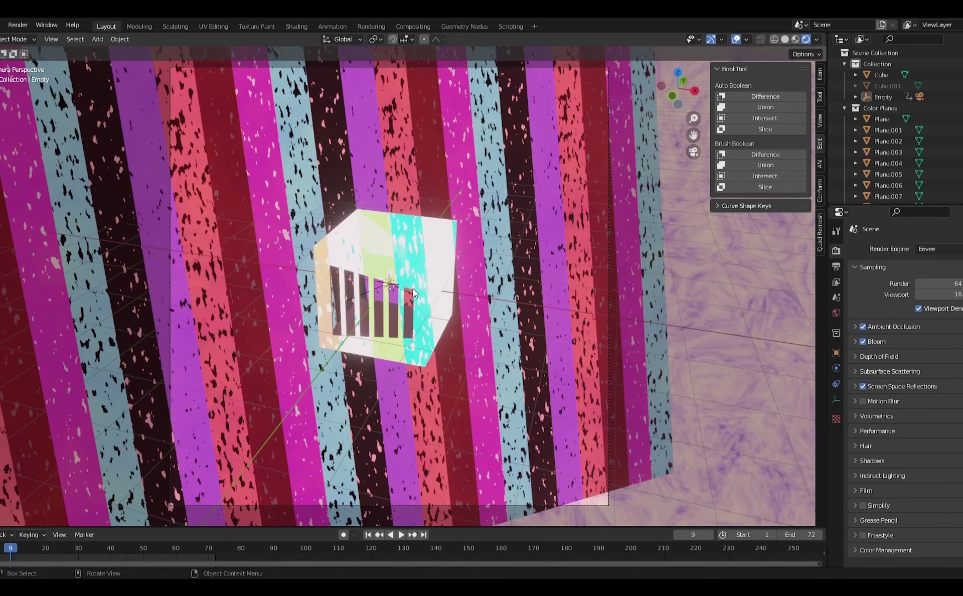
pyautogui.press('space')
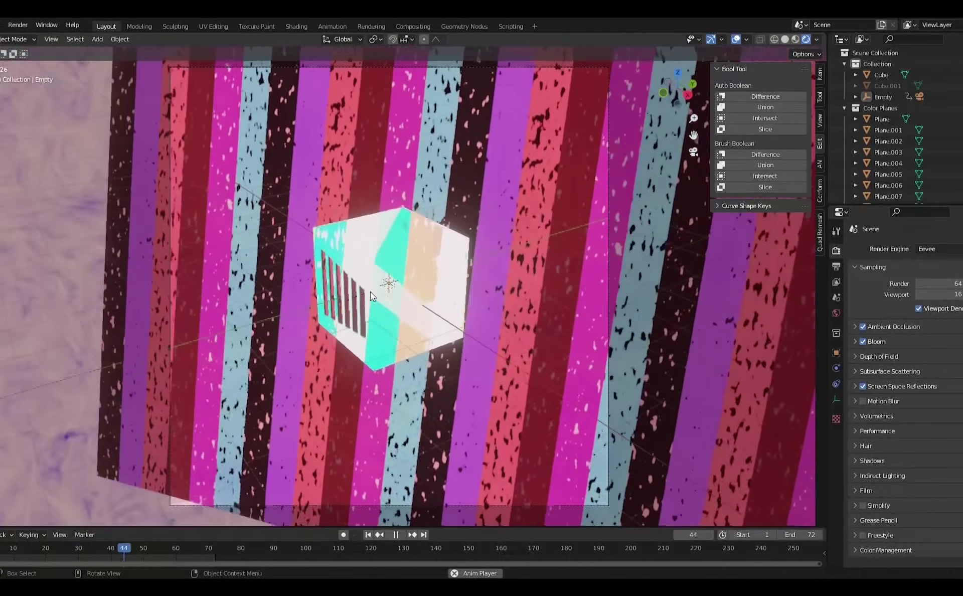
pyautogui.press('space')
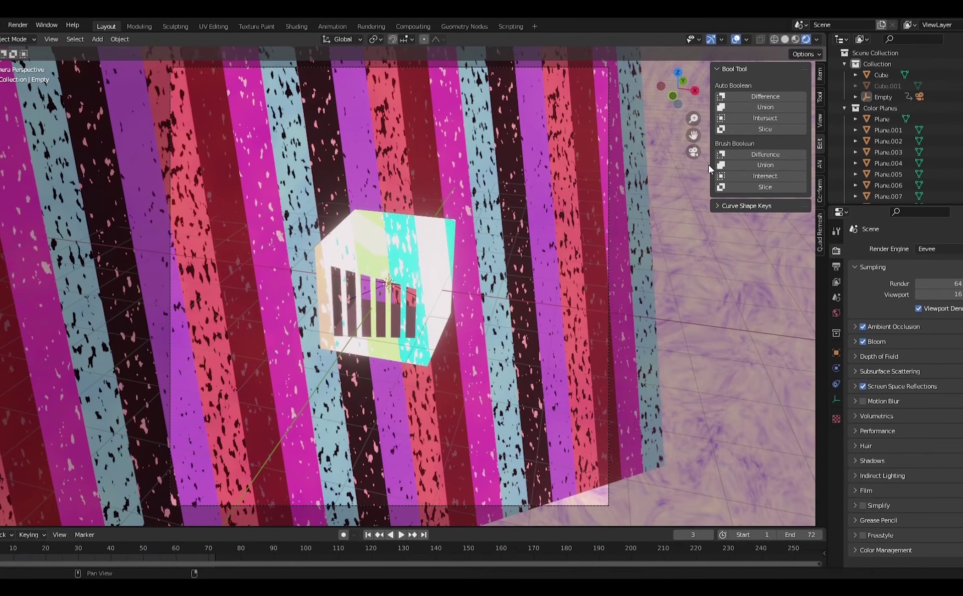
# Set the transform orientation to Local and duplicate all striped planes about 20 m along local Y, directly below the originals.
pyautogui.moveTo(662, 216); pyautogui.dragTo(611, 214, button='middle')
pyautogui.scroll(-5, 620, 227)
pyautogui.moveTo(282, 119); pyautogui.dragTo(658, 213)
pyautogui.click(341, 40)
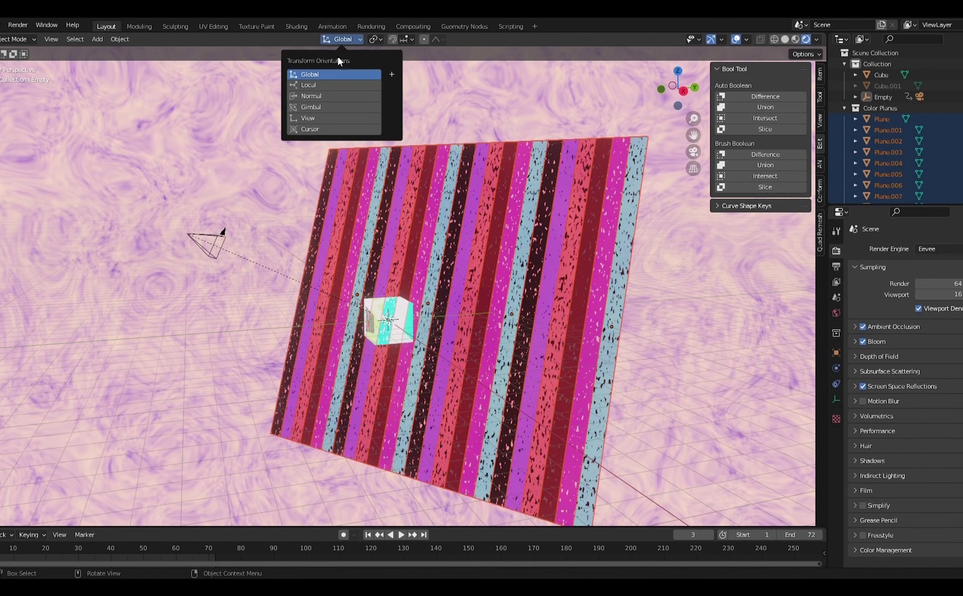
pyautogui.click(334, 87)
pyautogui.press('g')
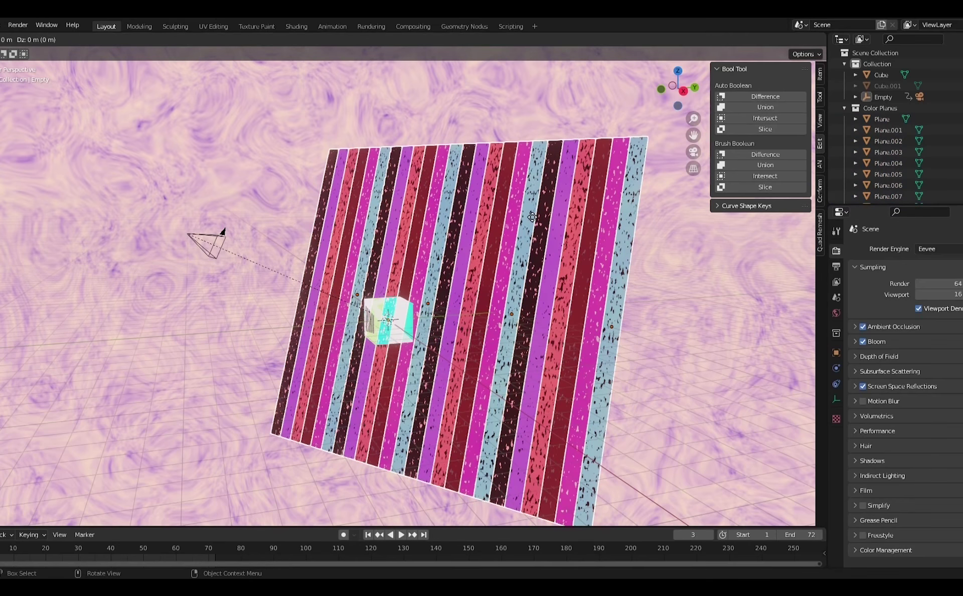
pyautogui.press('x')
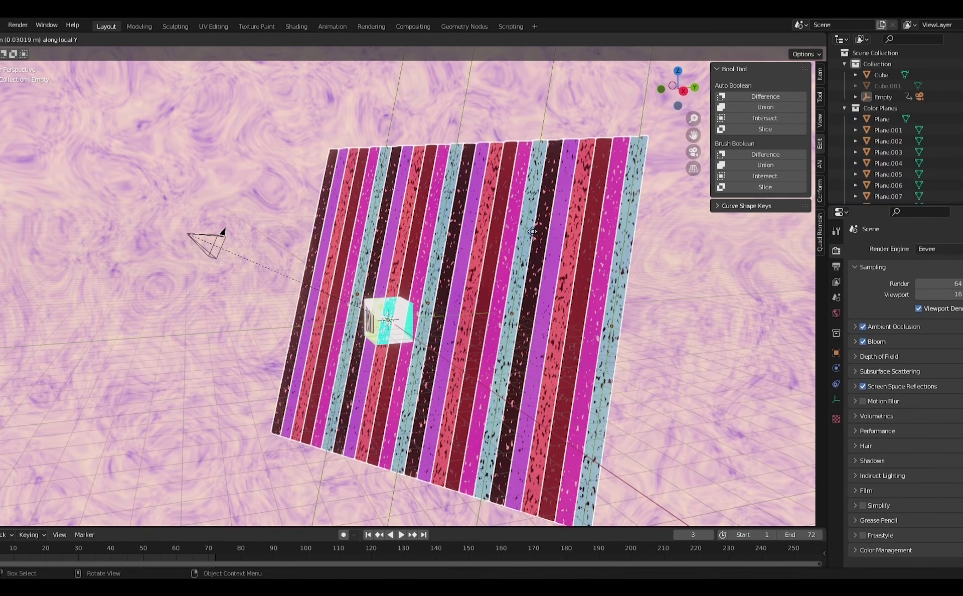
pyautogui.press('y')
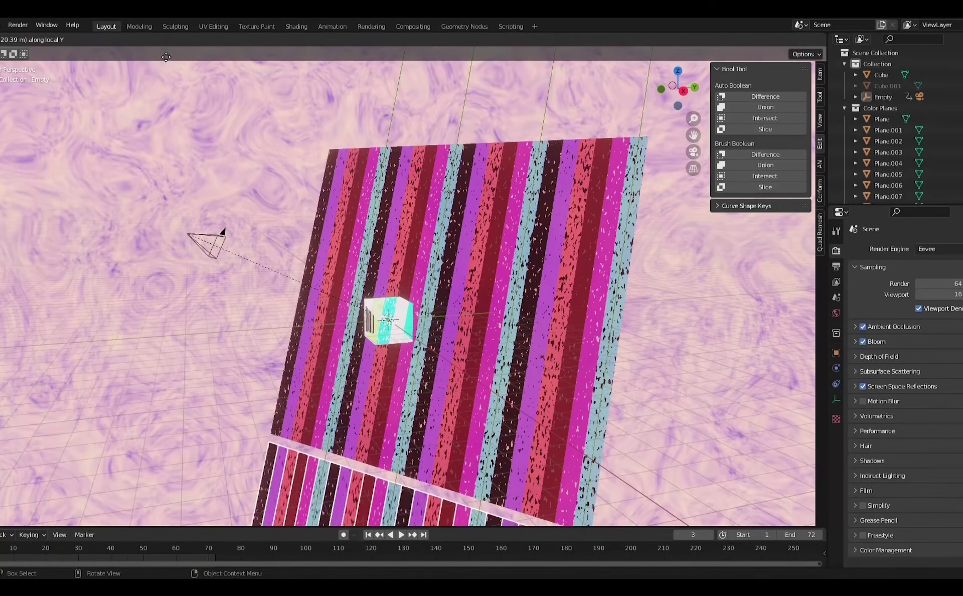
pyautogui.click(175, 507)
pyautogui.moveTo(231, 426); pyautogui.dragTo(243, 348, button='middle')
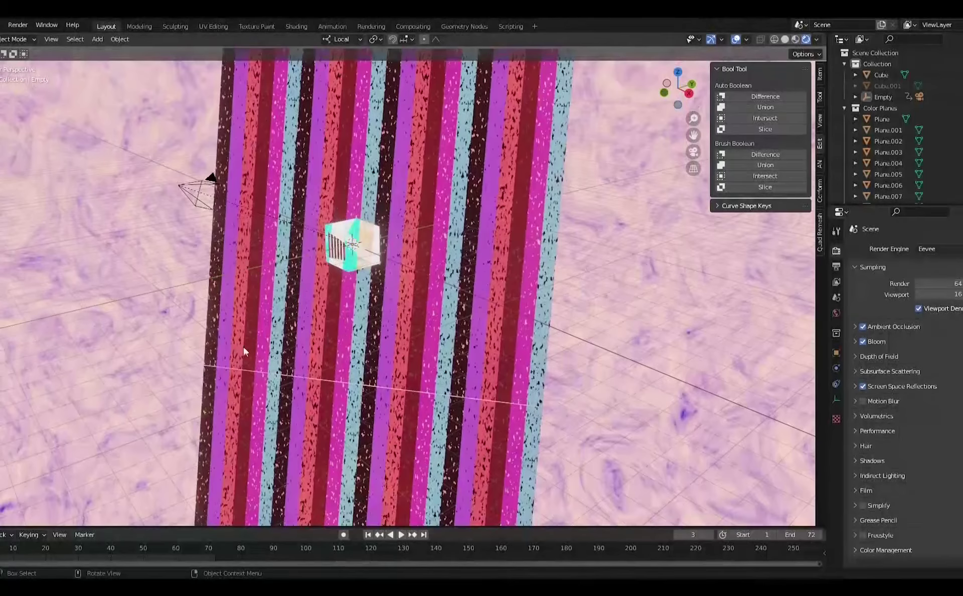
# Return to the camera view and play the animation to check the planes' coverage at the lower edge.
pyautogui.moveTo(591, 278); pyautogui.dragTo(684, 187, button='middle')
pyautogui.click(694, 152)
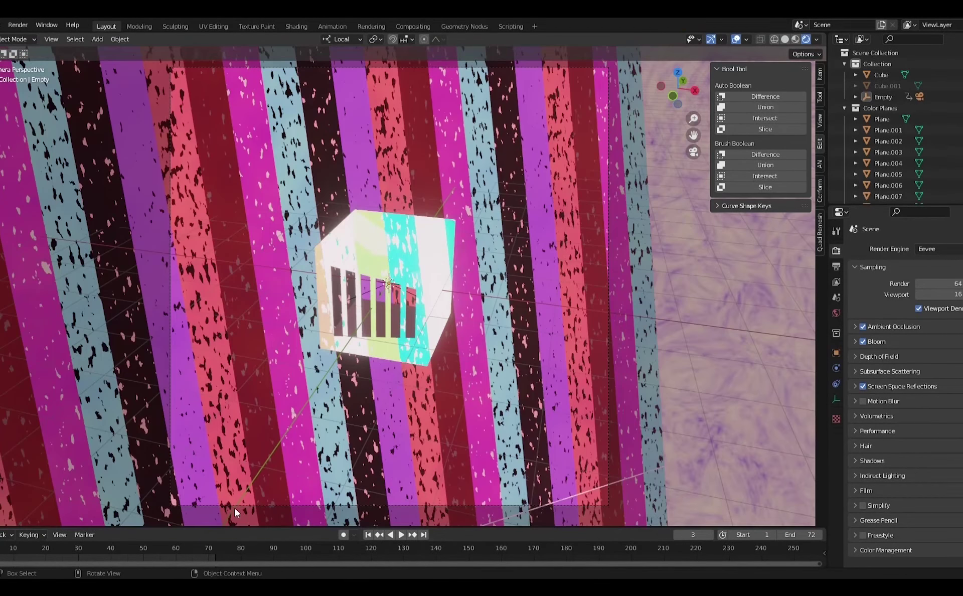
pyautogui.press('space')
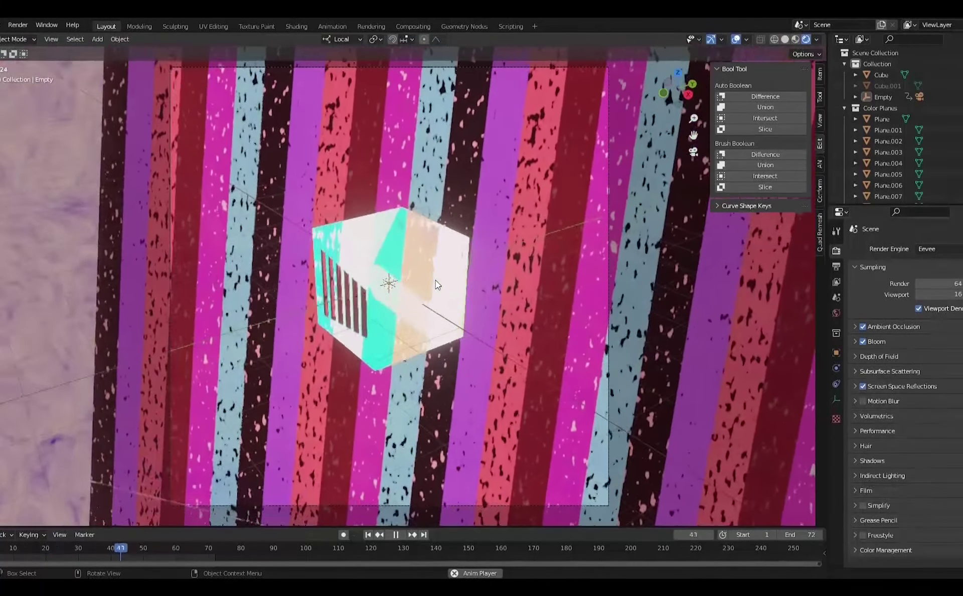
pyautogui.press('space')
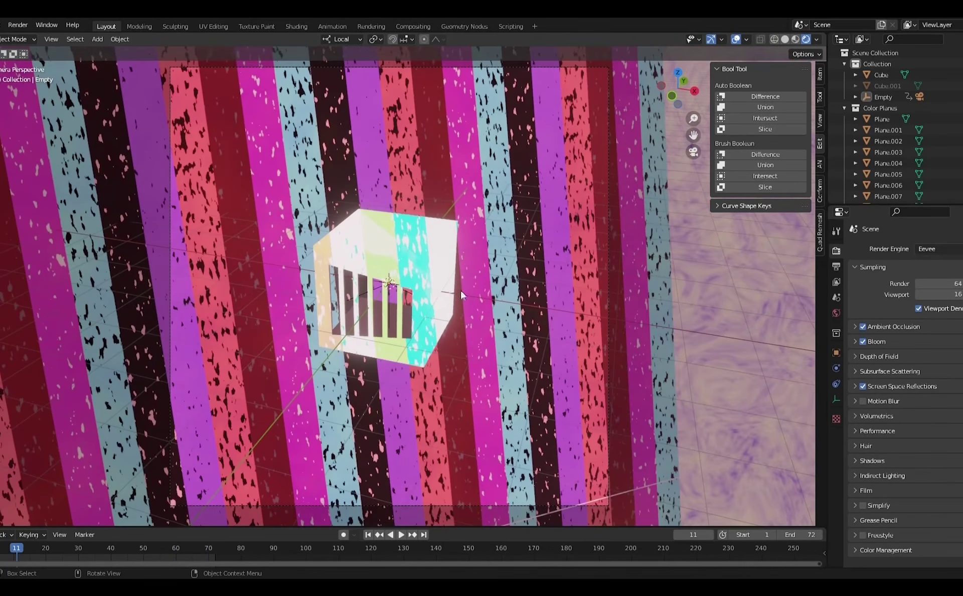
# Select both rows of striped planes and duplicate them by -21.265 m along local X to widen the backdrop.
pyautogui.click(694, 151)
pyautogui.moveTo(309, 275); pyautogui.dragTo(529, 408)
pyautogui.press('g')
pyautogui.press('x')
pyautogui.press('x')
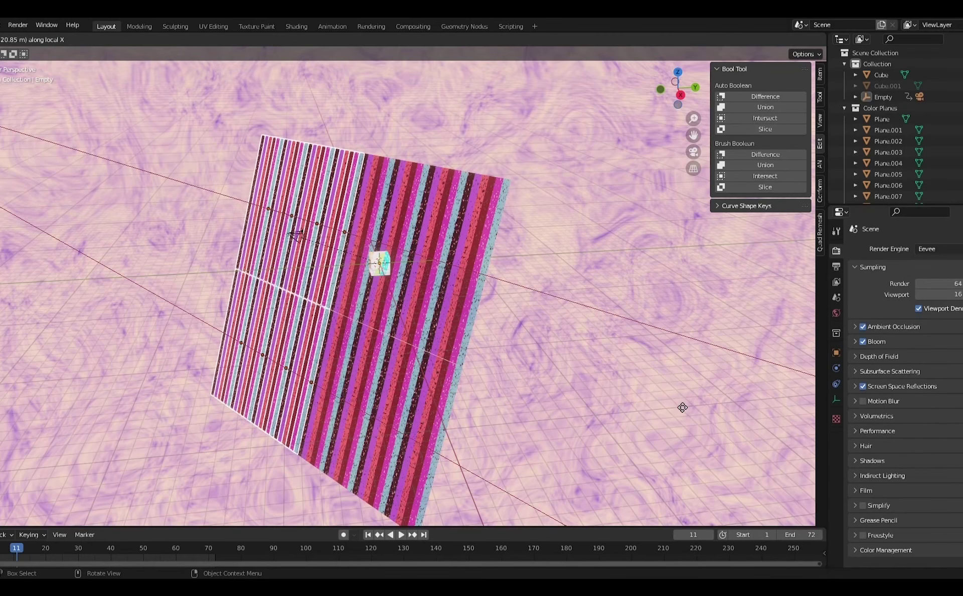
pyautogui.click(682, 404)
# Move the duplicated planes 0.24494 m along local X to close the gap to the original planes.
pyautogui.moveTo(627, 402); pyautogui.dragTo(508, 327, button='middle')
pyautogui.scroll(8, 508, 325)
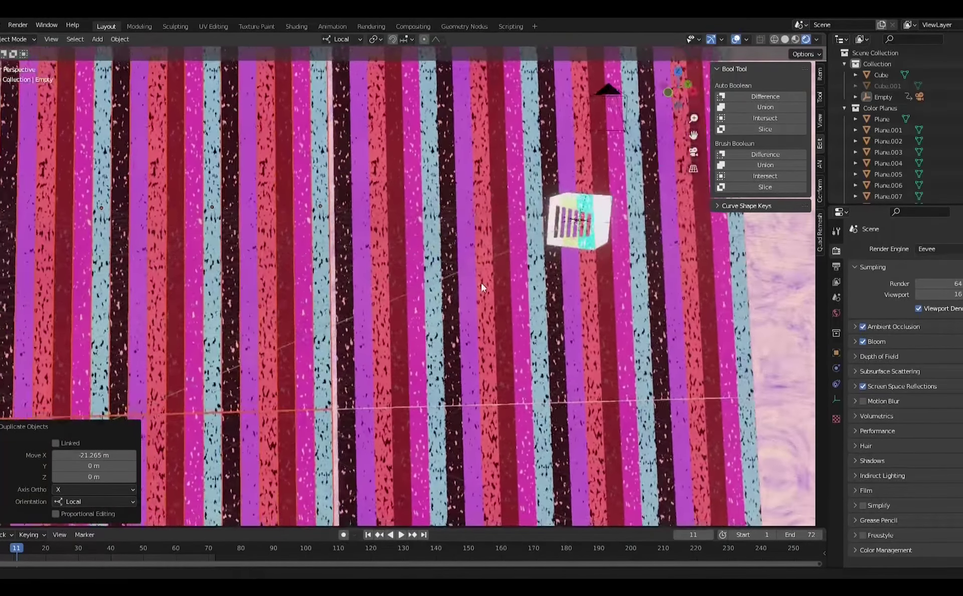
pyautogui.moveTo(481, 287); pyautogui.dragTo(418, 334, button='middle')
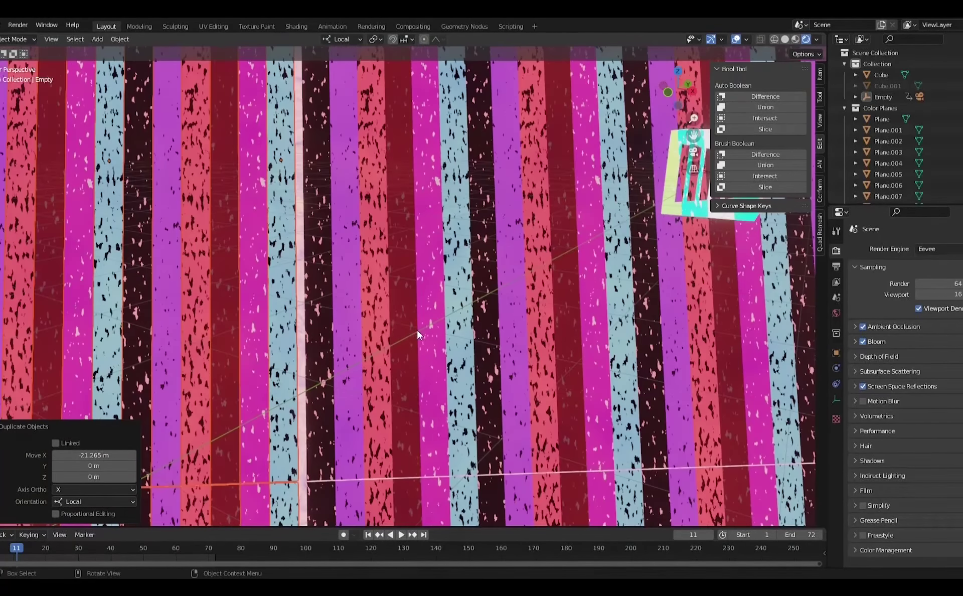
pyautogui.hotkey('shift', 'd')
pyautogui.press('x')
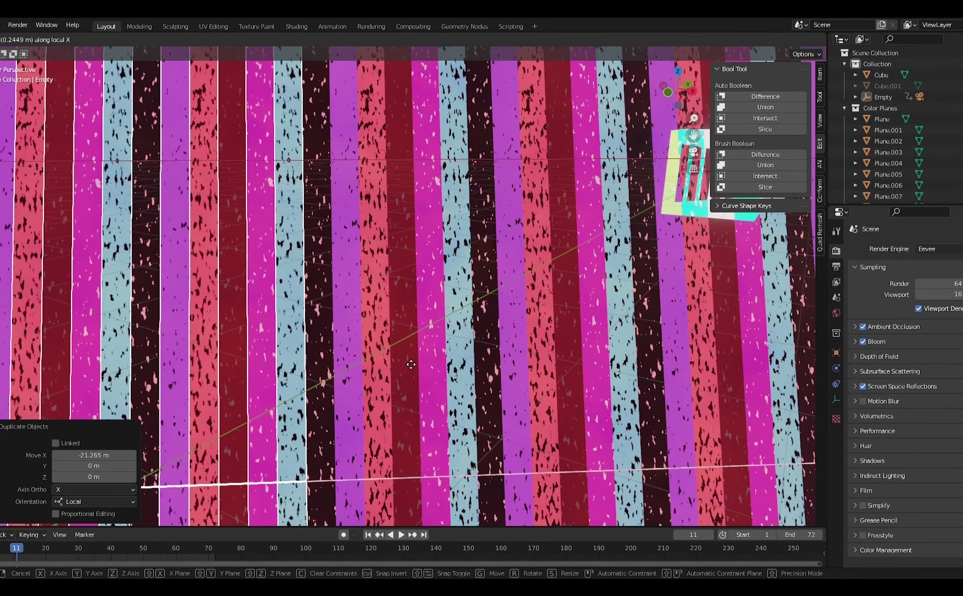
pyautogui.click(411, 364)
# Play the animation through the camera to check that the enlarged striped backdrop covers the frame.
pyautogui.scroll(-5, 419, 331)
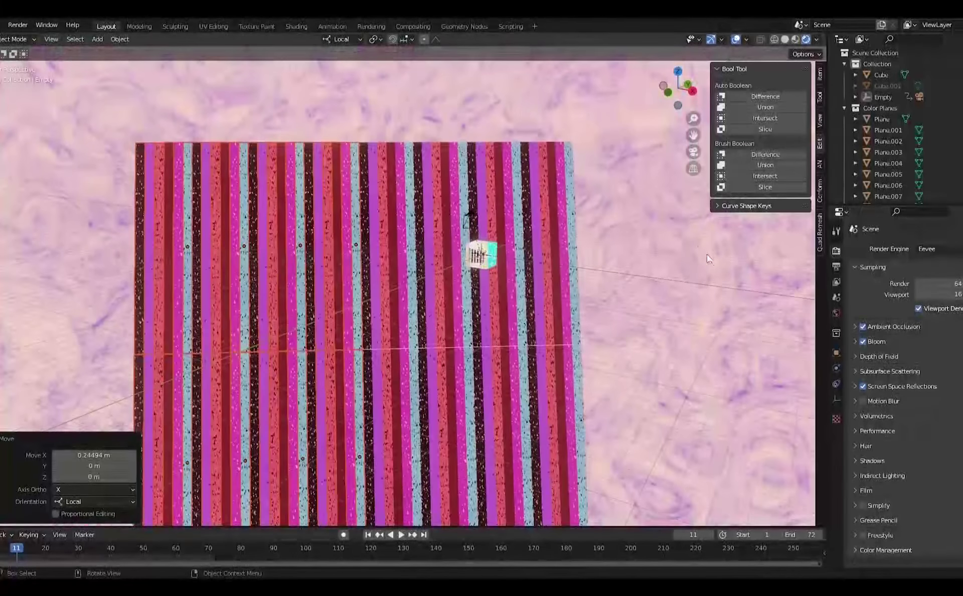
pyautogui.press('KP_0')
pyautogui.press('space')
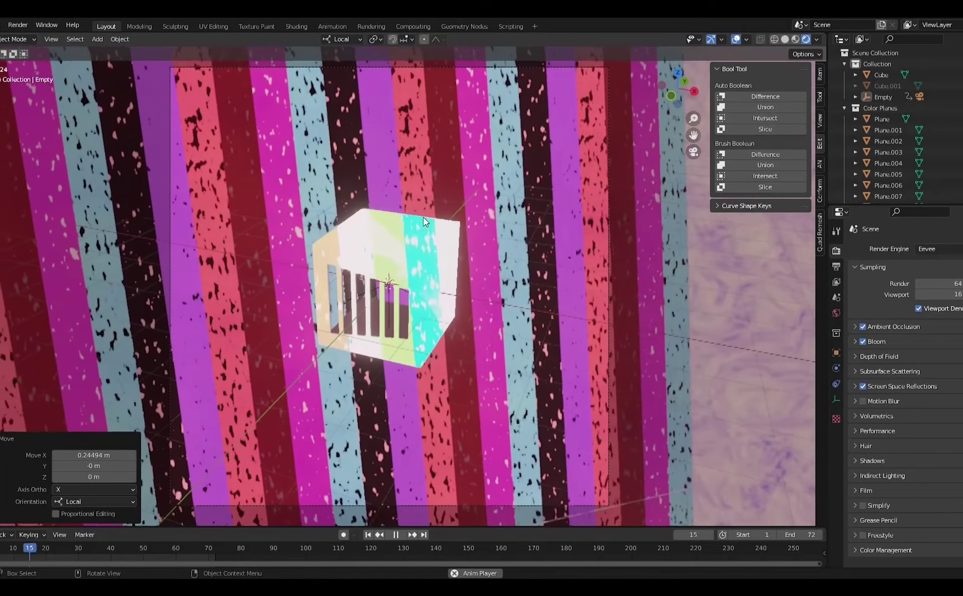
pyautogui.press('space')
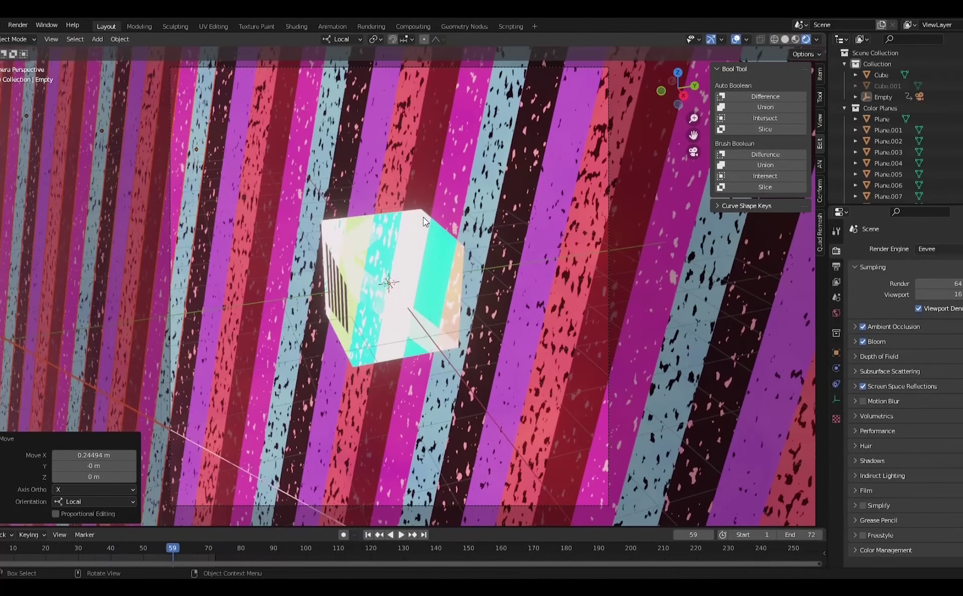